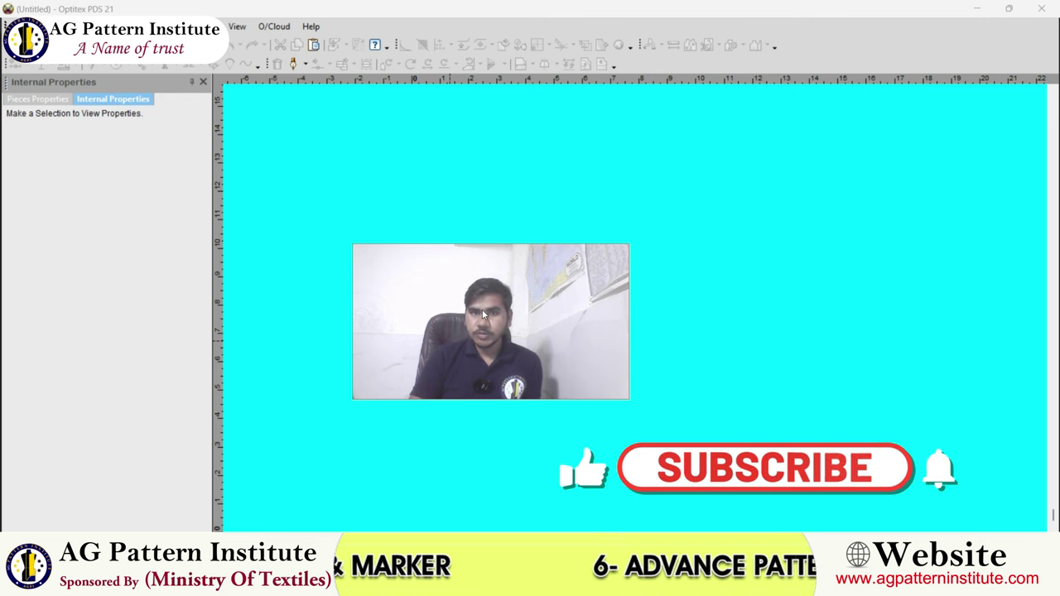
Open and study the trouser pattern reference image.
click(454, 342)
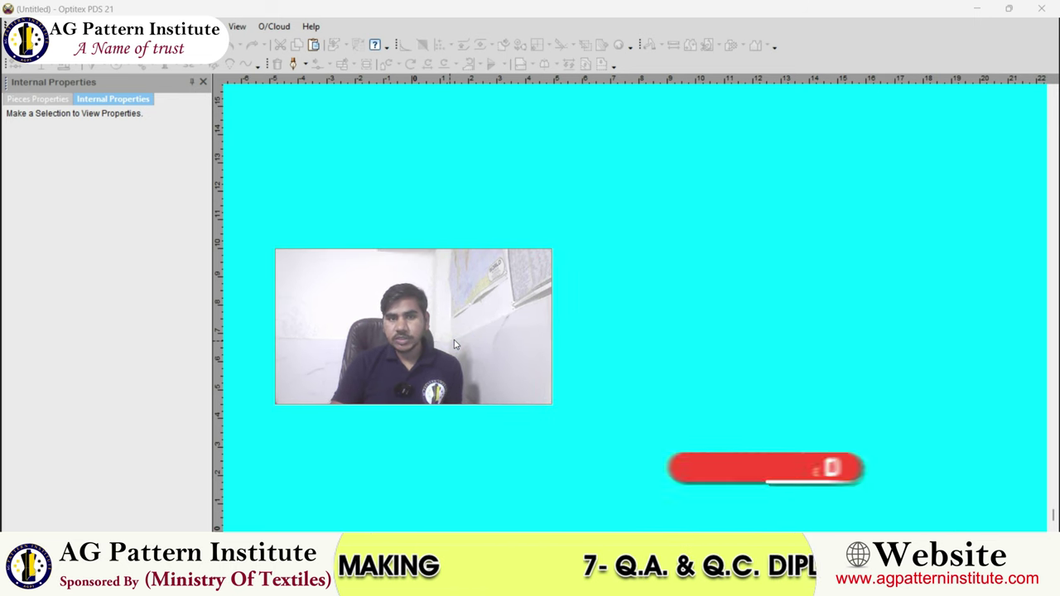
click(432, 339)
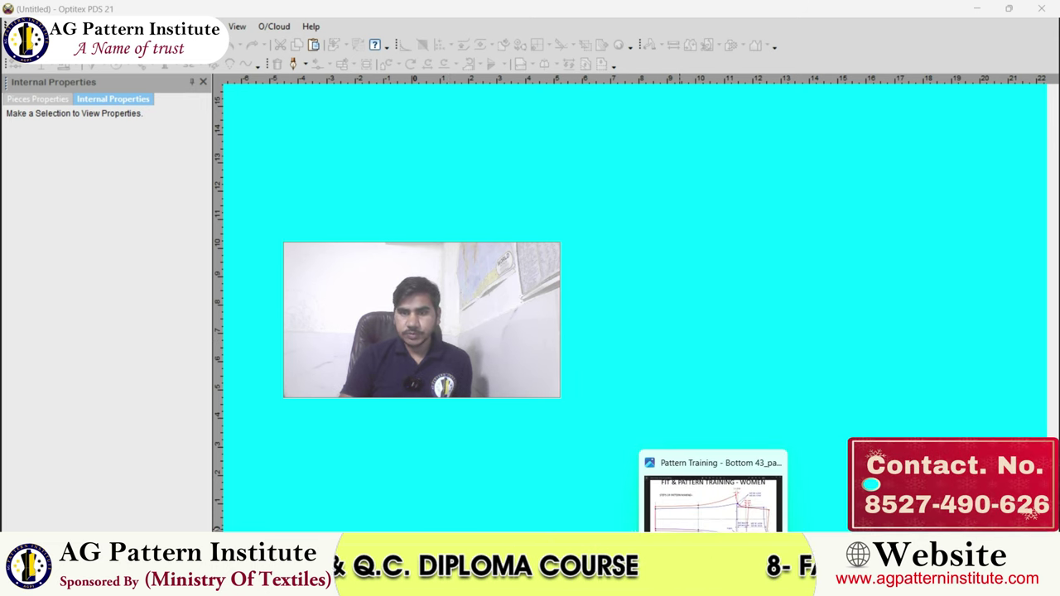
click(714, 501)
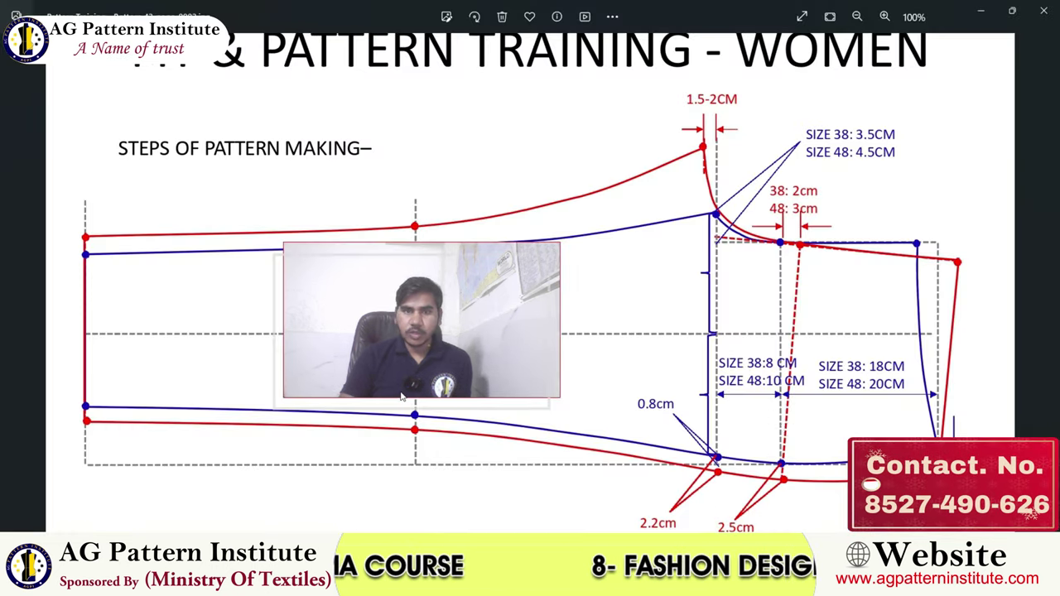
click(433, 331)
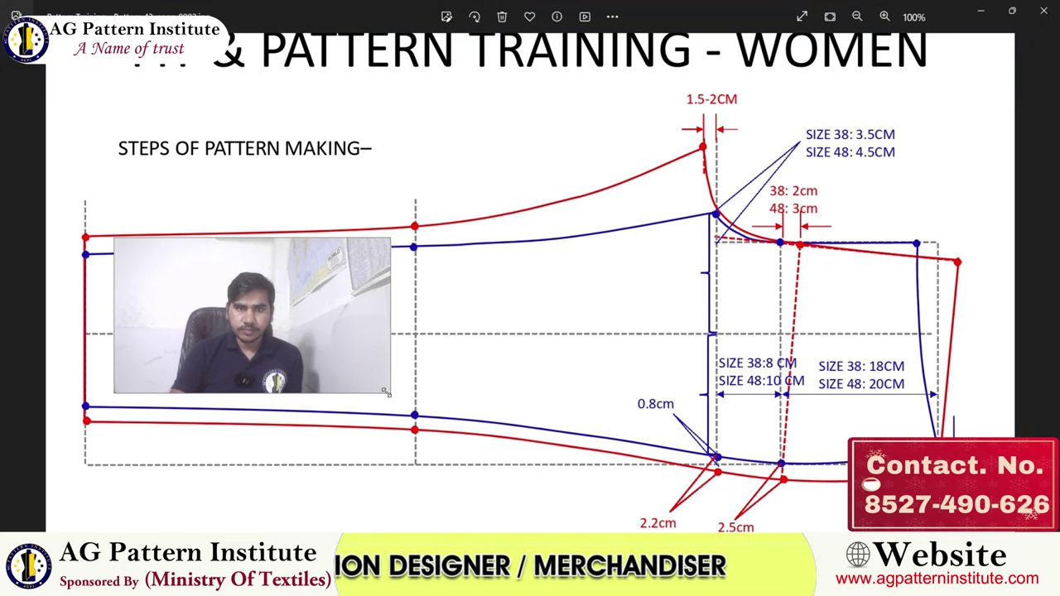
drag(386, 402, 242, 349)
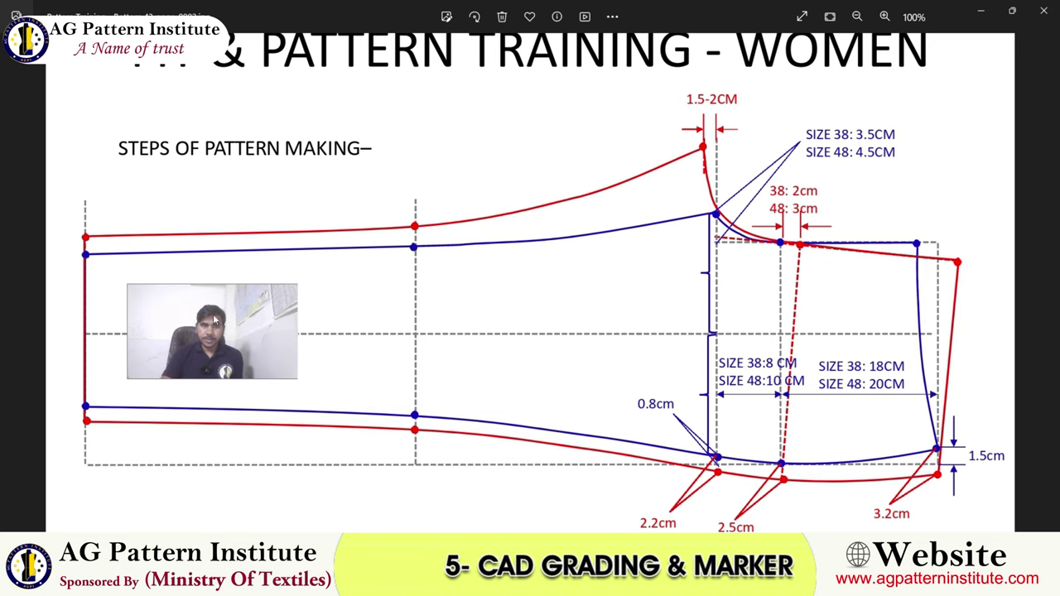
drag(214, 320, 213, 338)
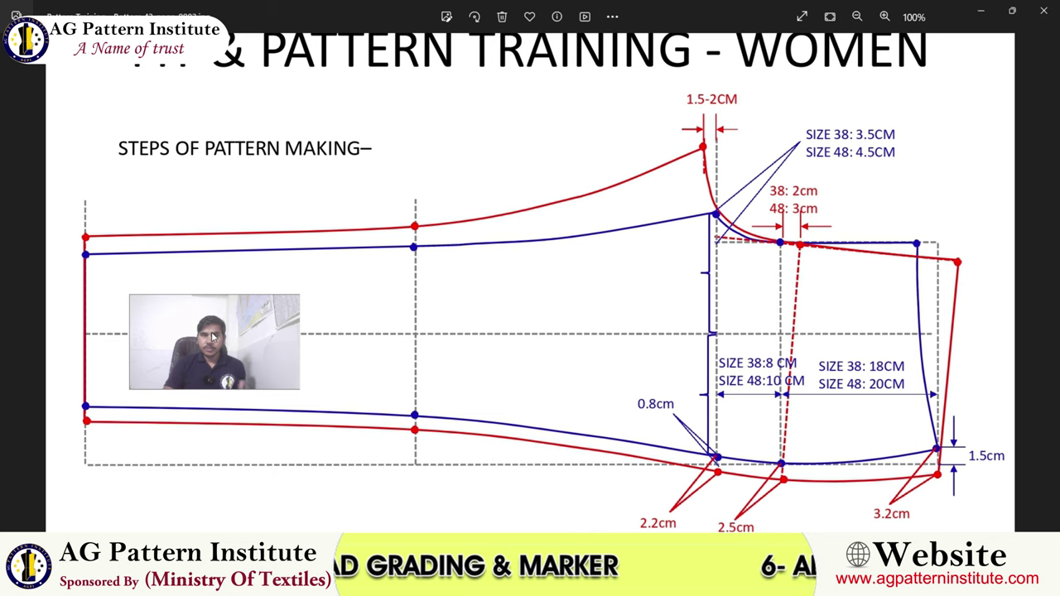
drag(213, 338, 243, 343)
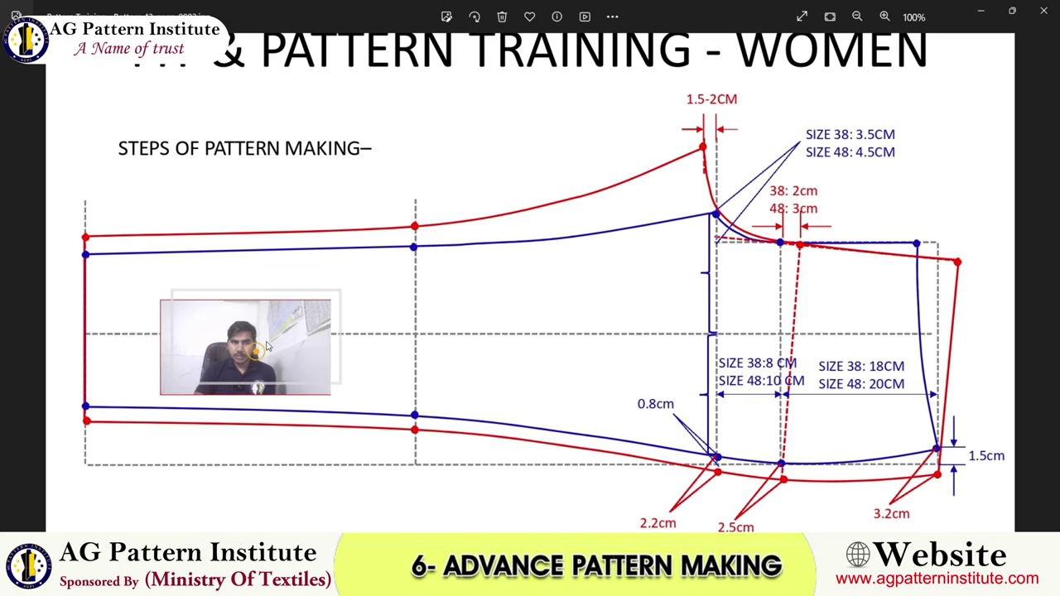
mouse_move(259, 355)
mouse_down()
mouse_move(286, 340)
mouse_move(287, 368)
mouse_up()
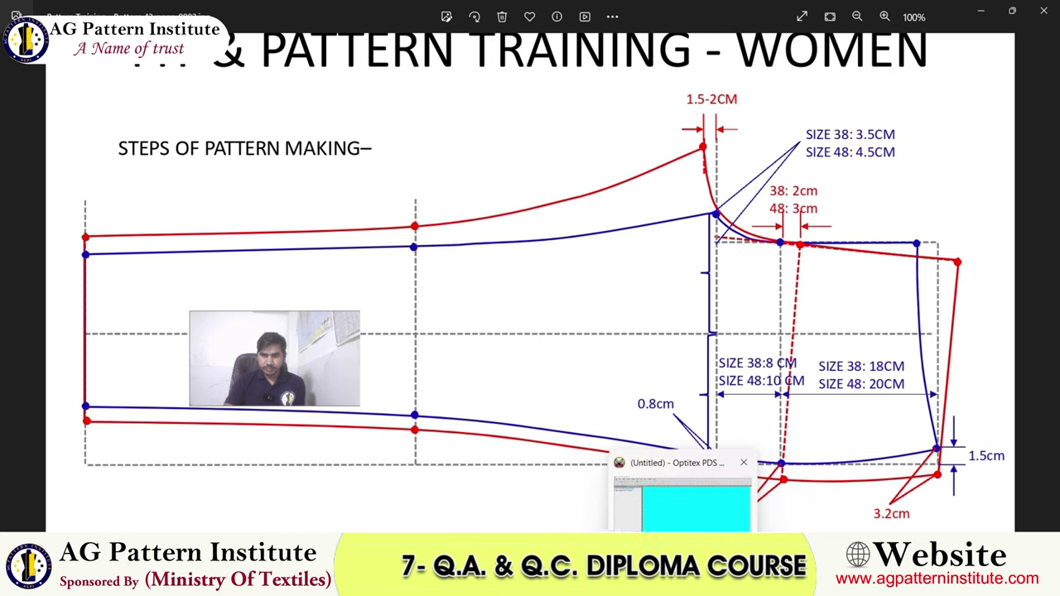
Return to the Optitex pattern workspace and adjust the canvas view.
click(636, 531)
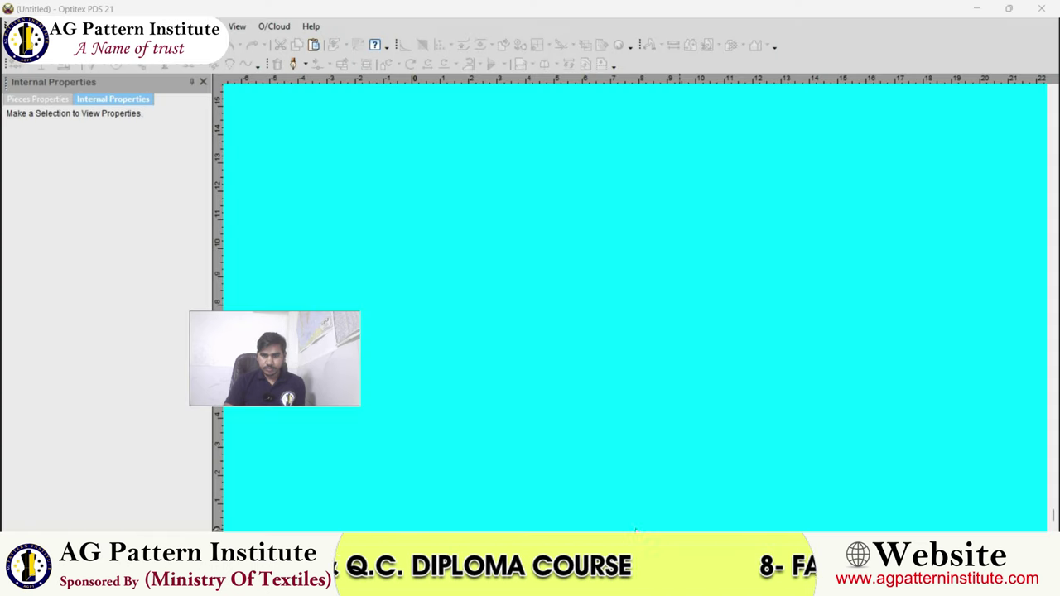
drag(276, 370, 122, 500)
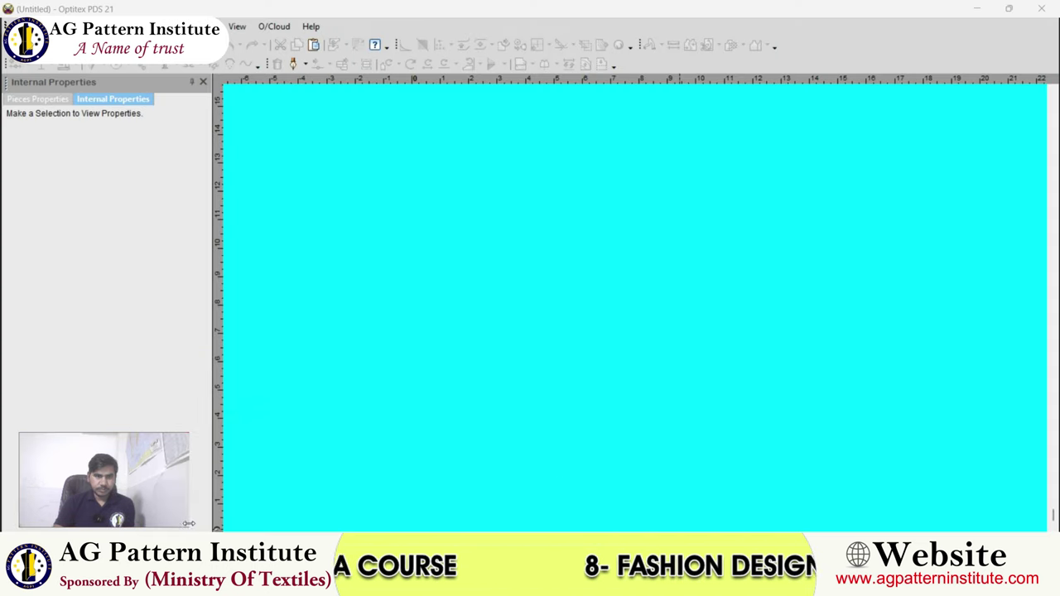
drag(190, 528, 239, 531)
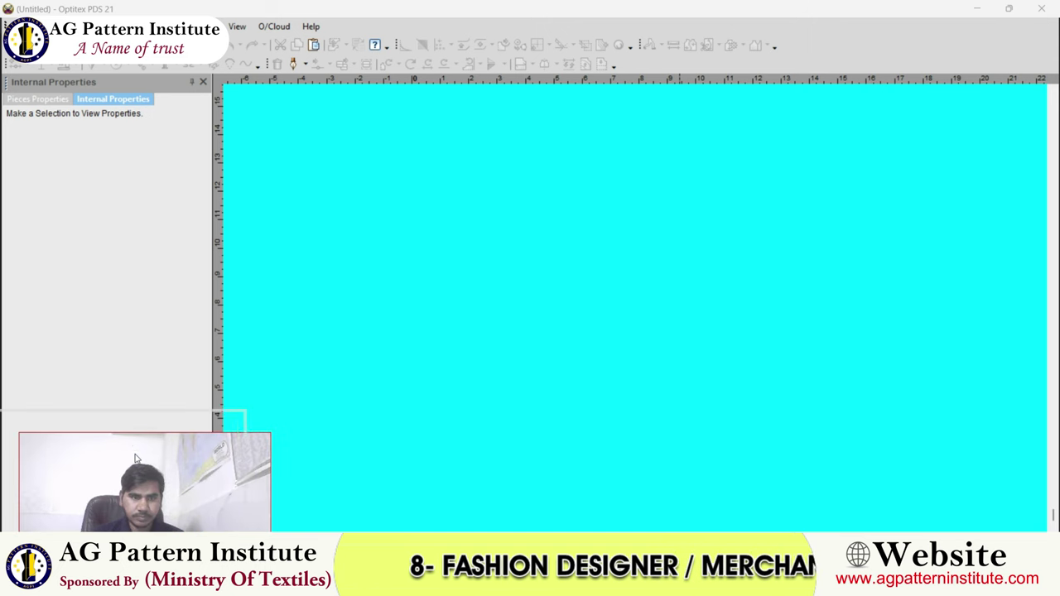
drag(159, 476, 129, 445)
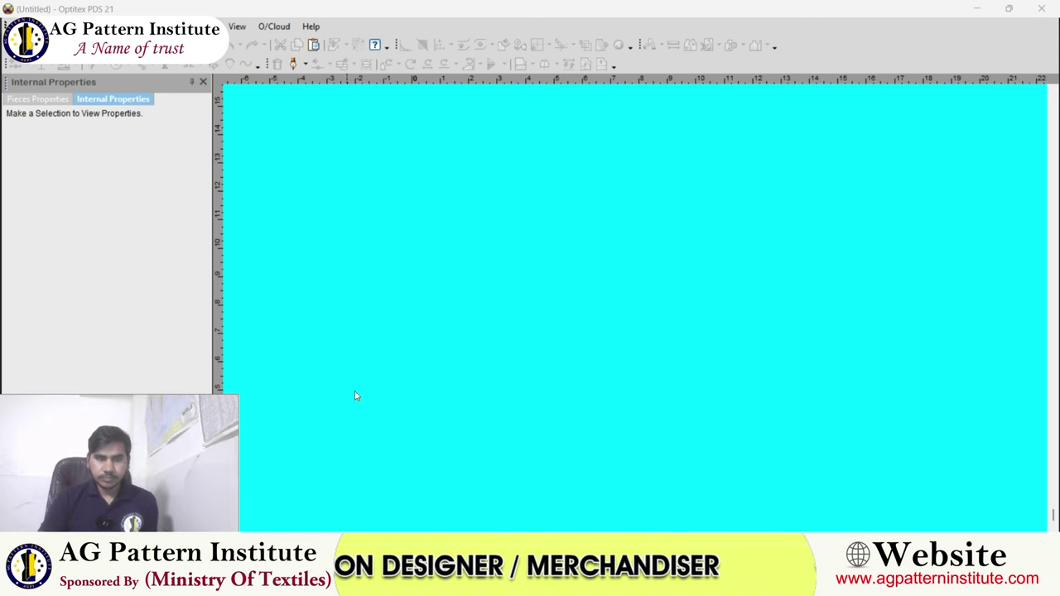
scroll(642, 319, down, 1)
scroll(642, 319, down, 1)
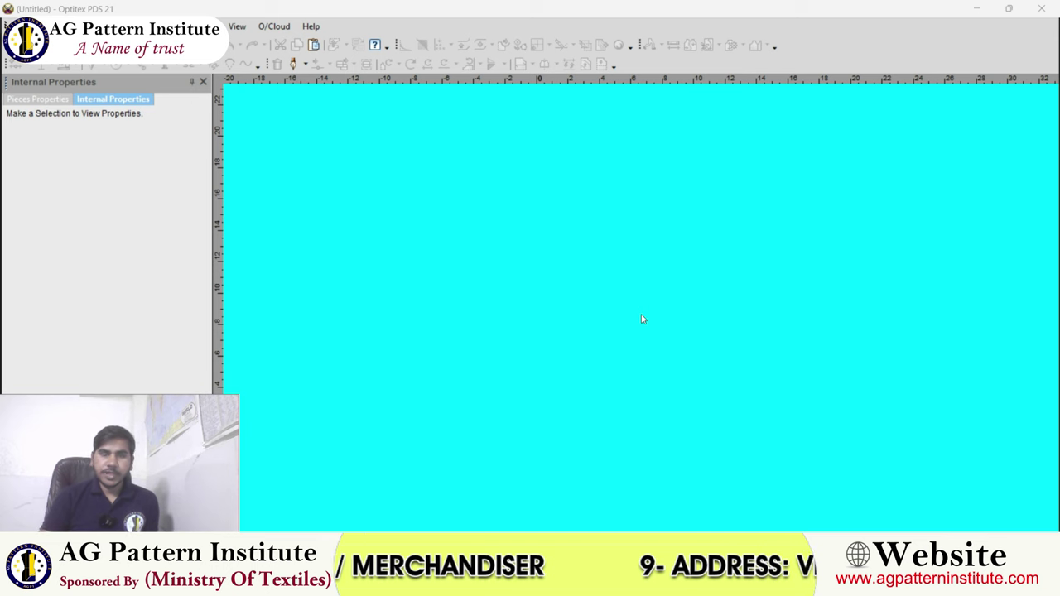
Add a rectangular piece of length 40 and width 9.5, named BLOCK.
right_click(482, 261)
click(512, 282)
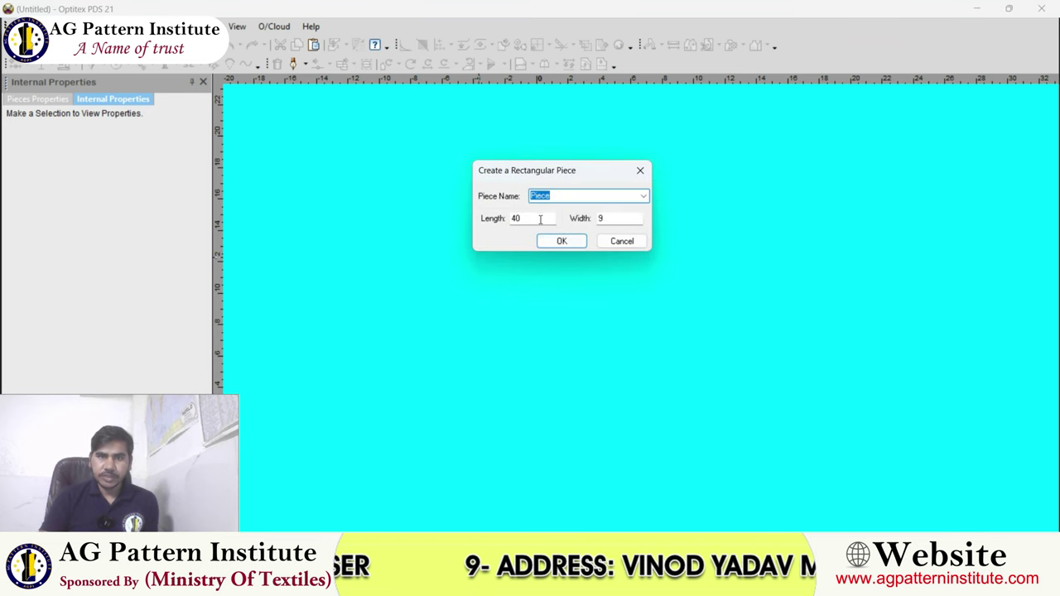
key(Tab)
text(.5)
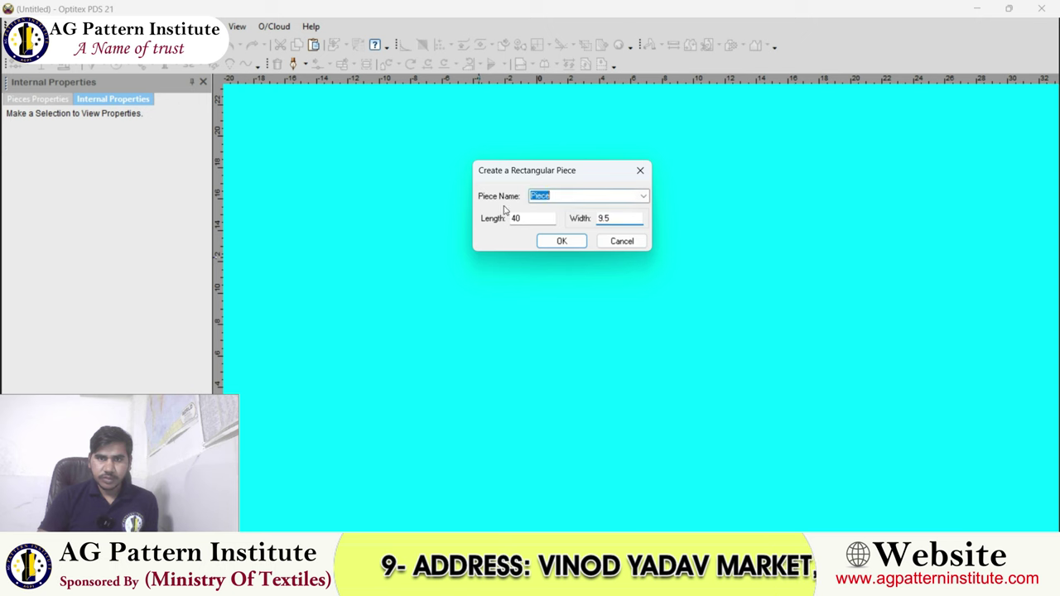
click(563, 193)
text(blo)
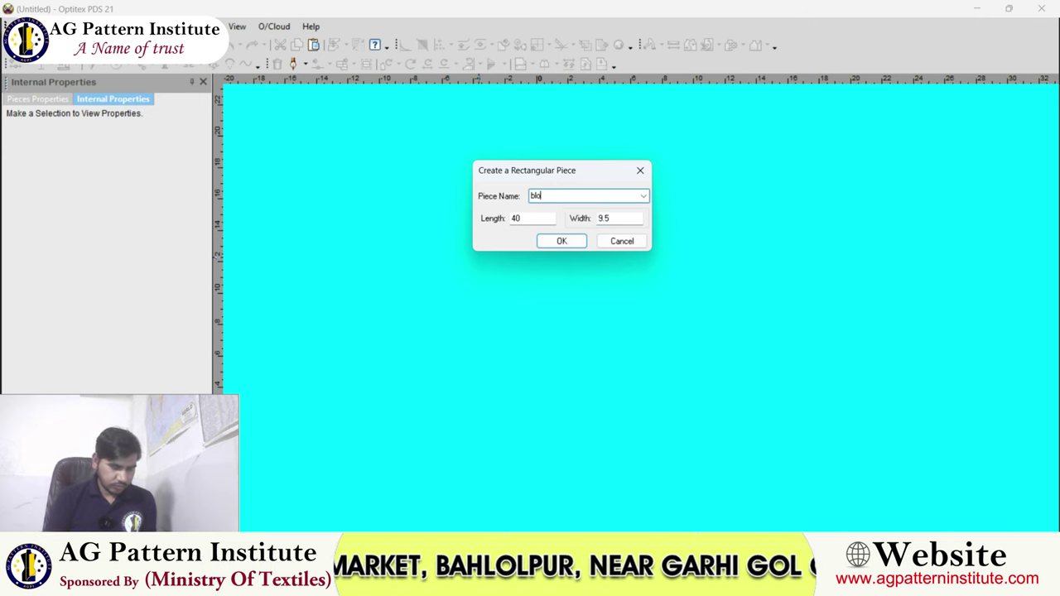
text(ck)
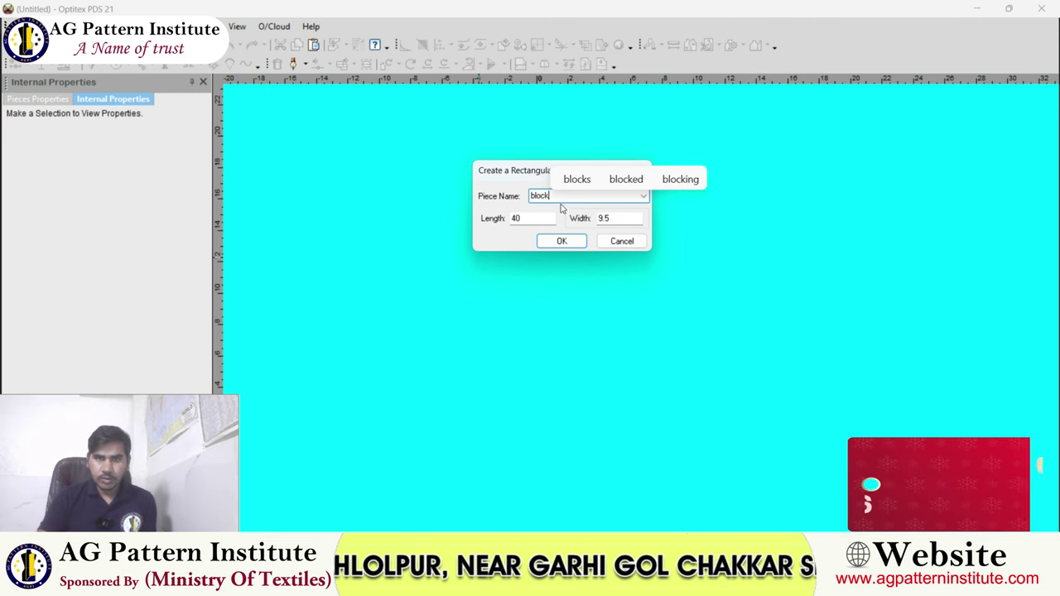
key(BackSpace)
key(BackSpace)
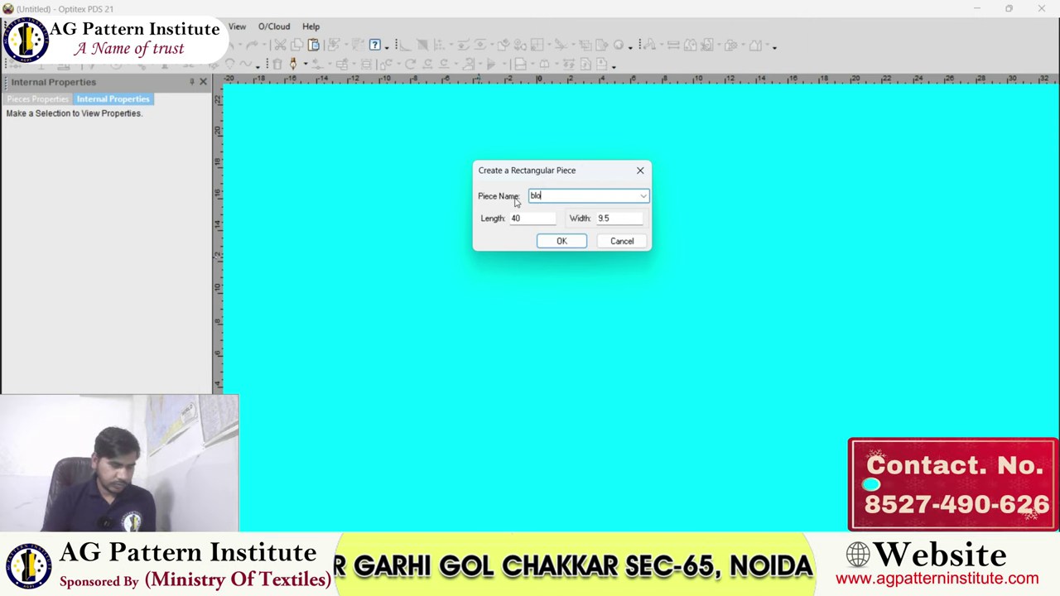
key(BackSpace)
key(BackSpace)
text(BL)
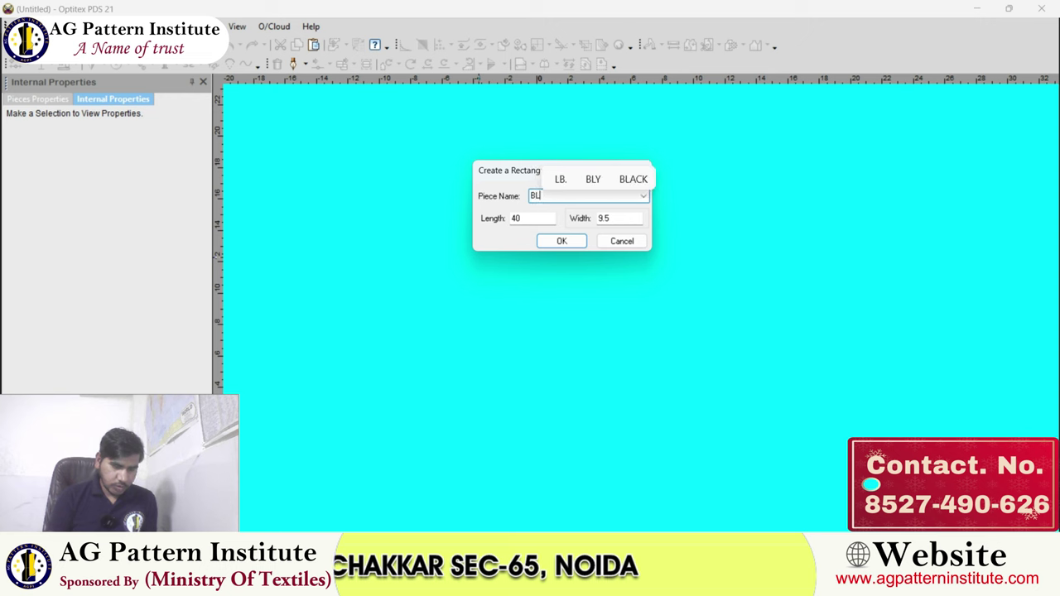
text(OCK)
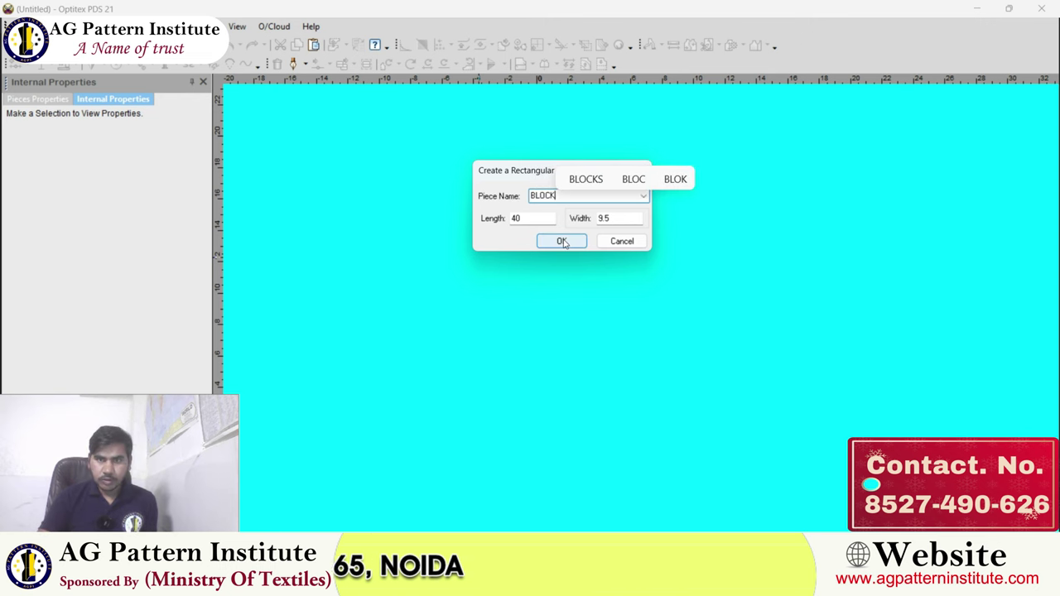
click(561, 240)
Add a grade point on BLOCK's top edge, 8 from the corner.
scroll(634, 310, down, 4)
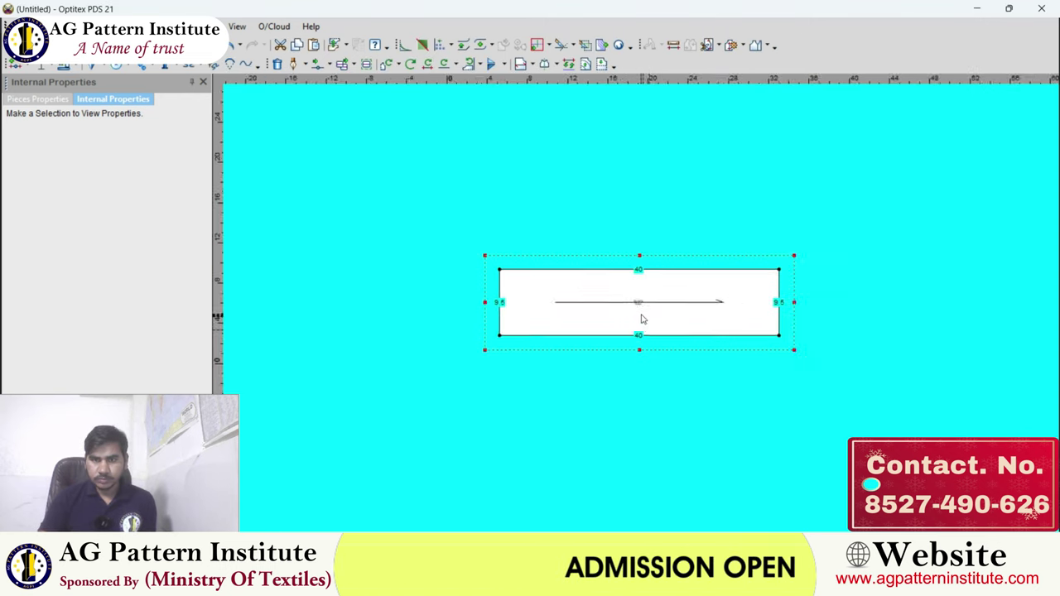
scroll(642, 313, up, 2)
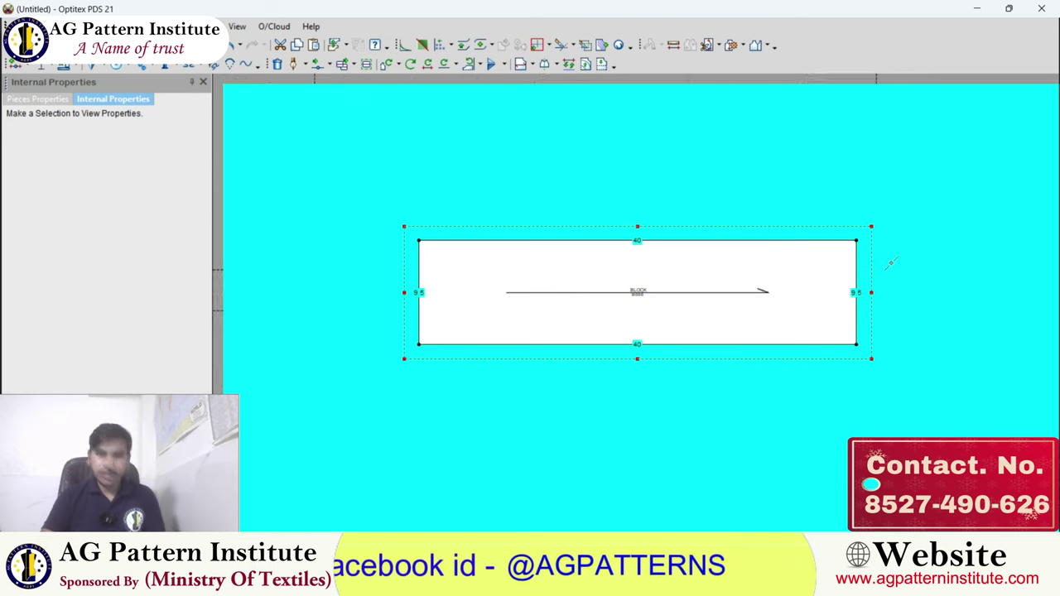
middle_drag(804, 246, 639, 308)
scroll(638, 307, up, 1)
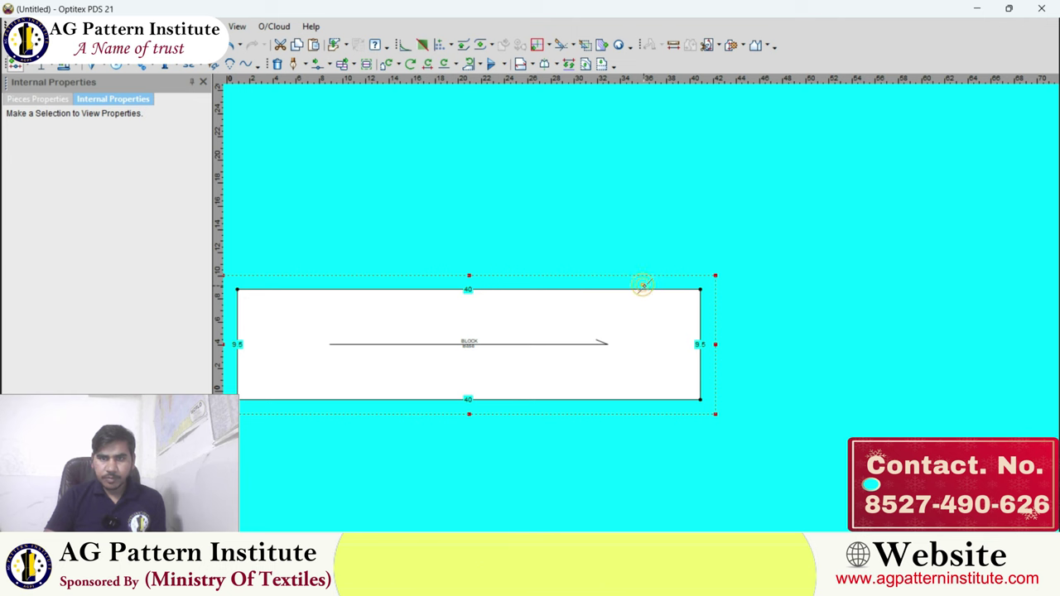
click(645, 289)
double_click(197, 242)
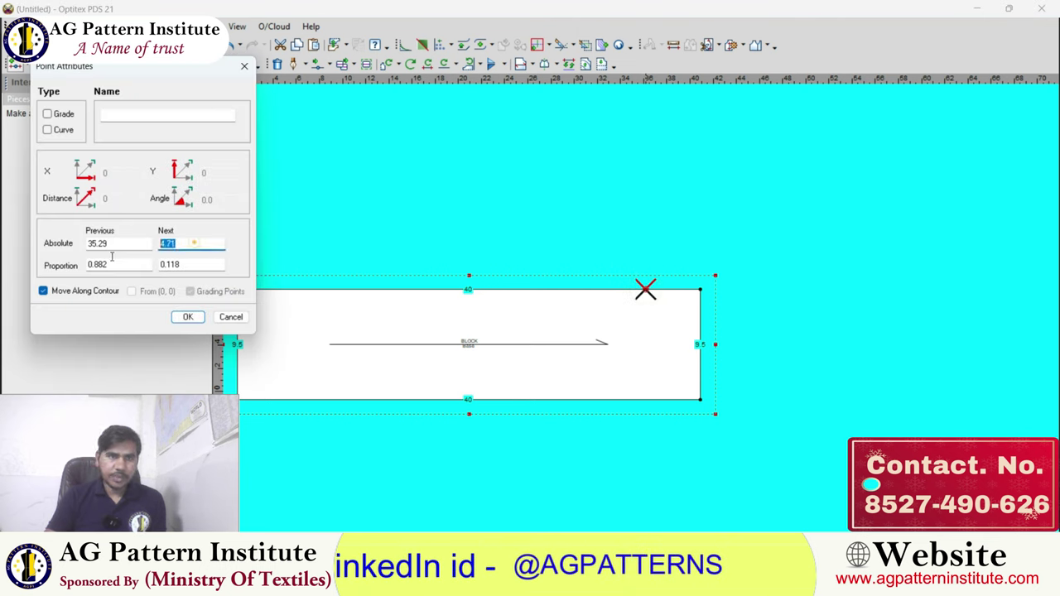
text(8)
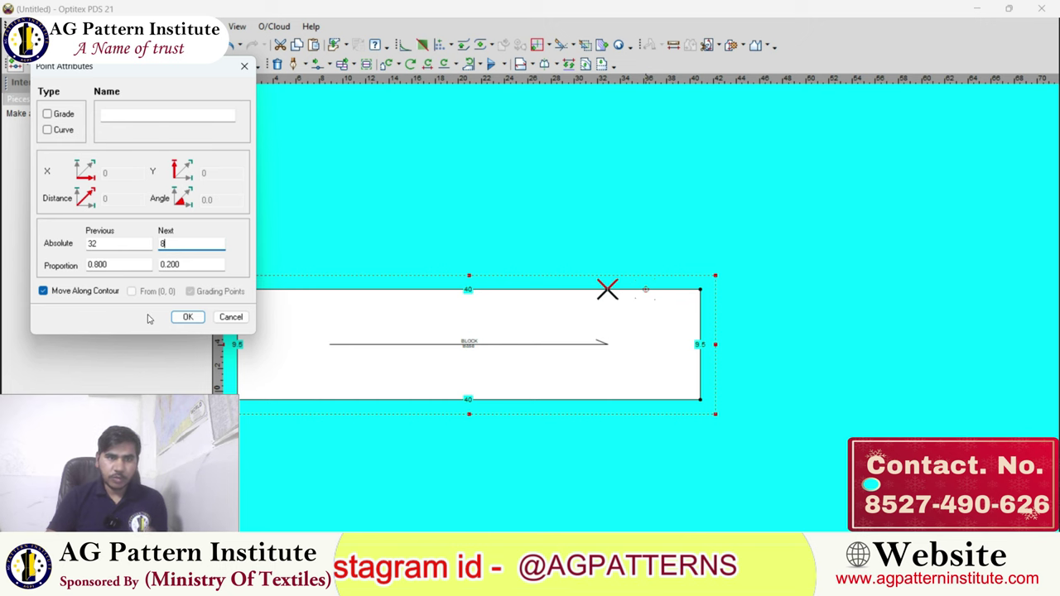
click(63, 117)
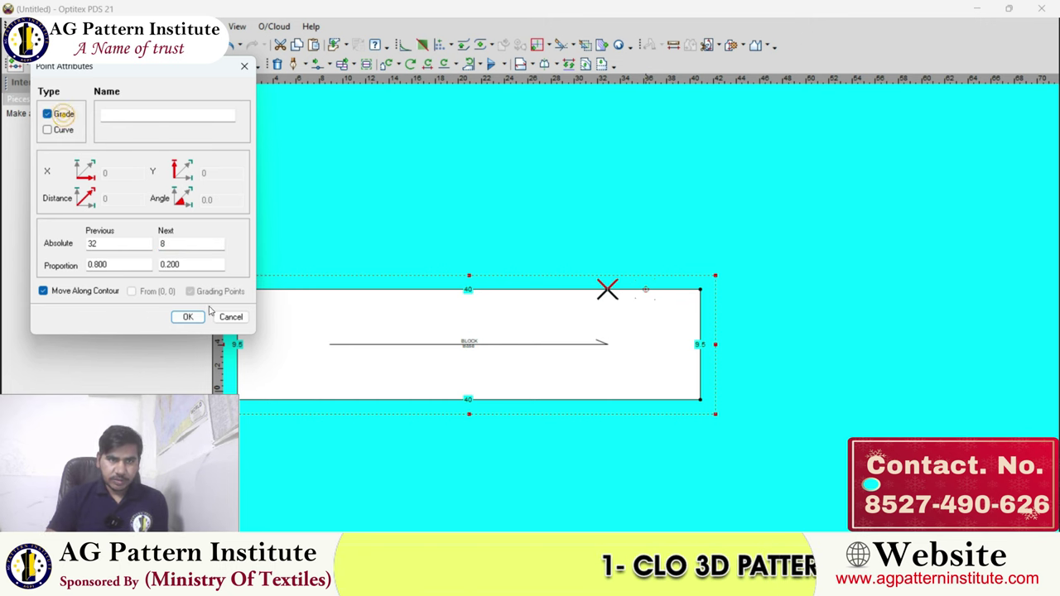
click(188, 317)
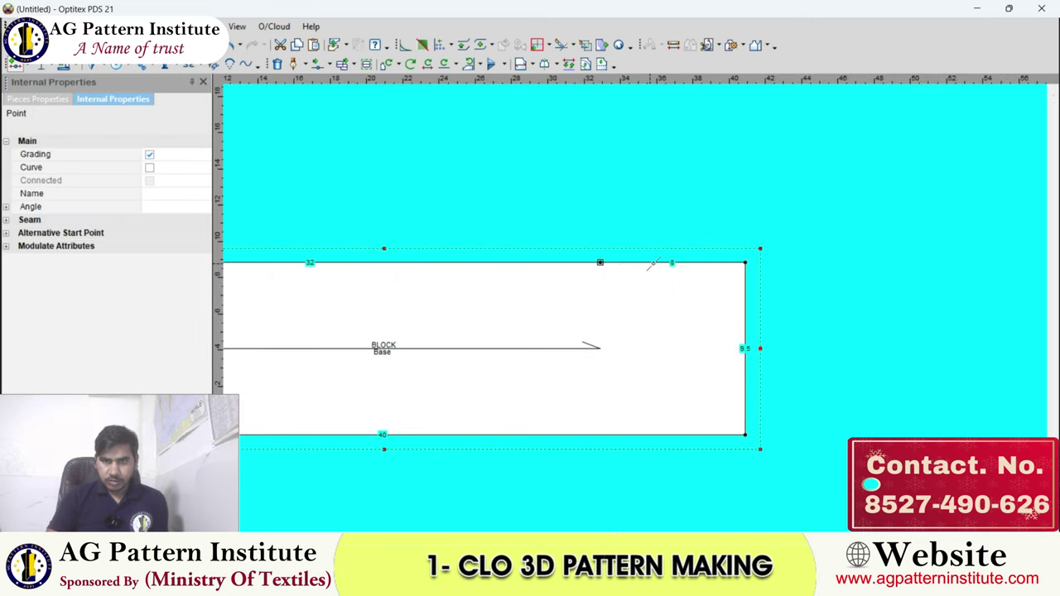
Add a second top-edge point 12.5 from the corner.
double_click(672, 262)
double_click(183, 247)
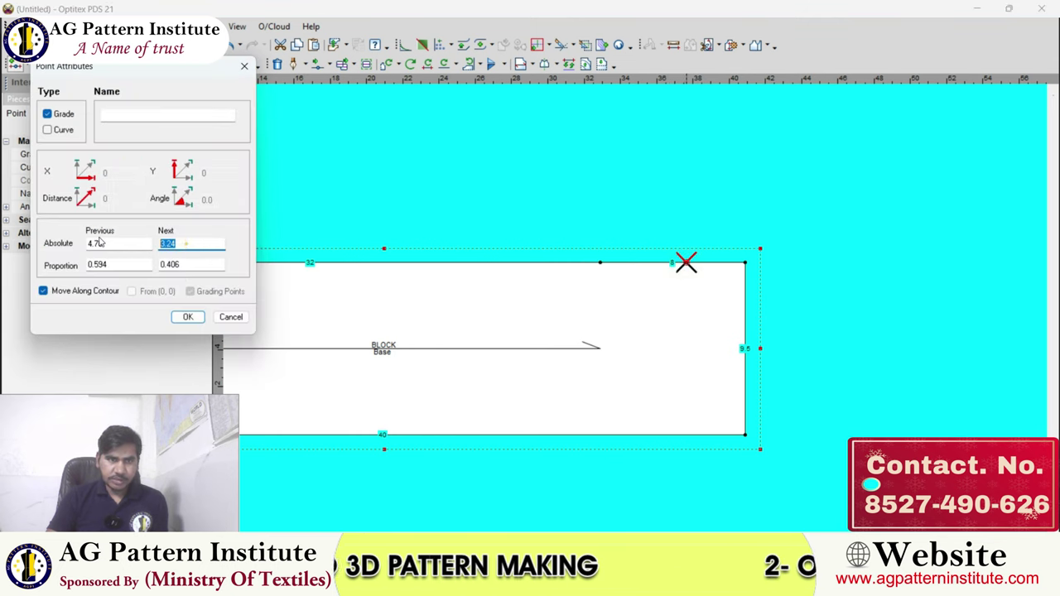
text(12.5)
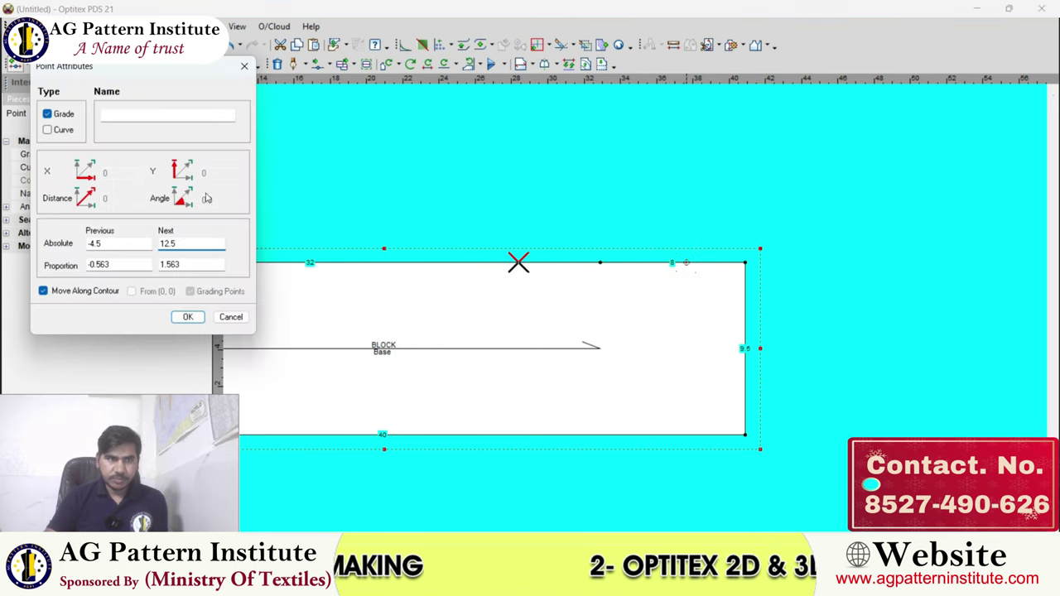
click(187, 318)
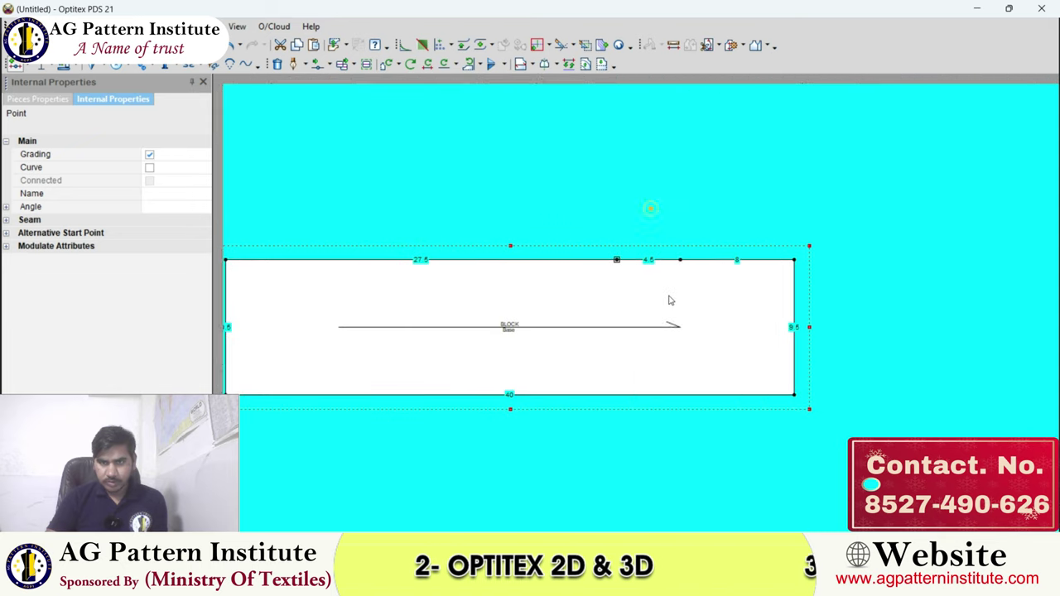
Place a vertical guide across the piece and a horizontal guide on its top edge.
drag(220, 323, 580, 270)
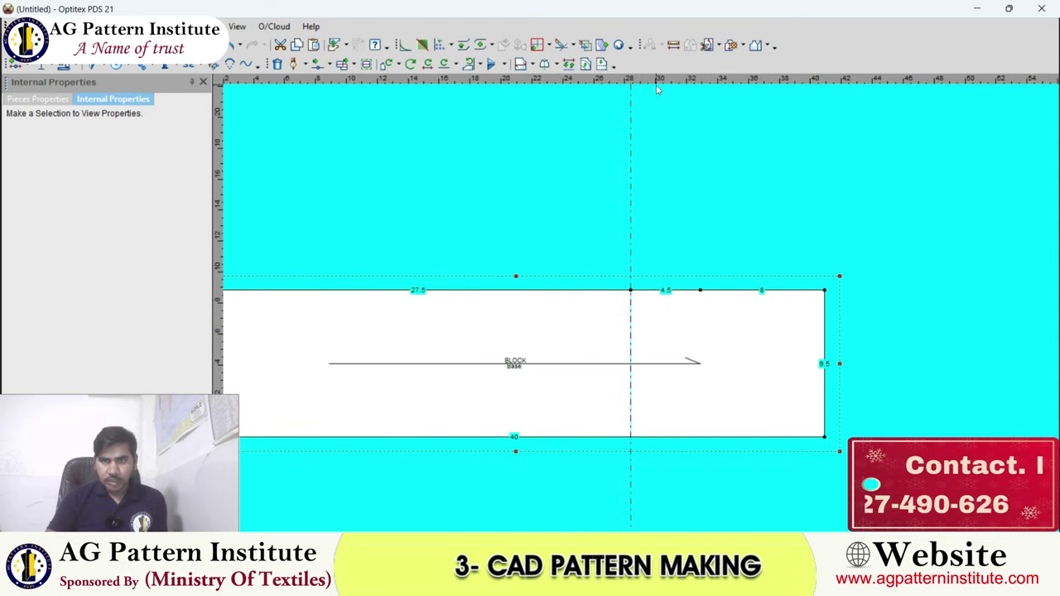
mouse_move(654, 82)
mouse_down()
mouse_move(662, 324)
mouse_move(665, 292)
mouse_up()
scroll(654, 311, down, 1)
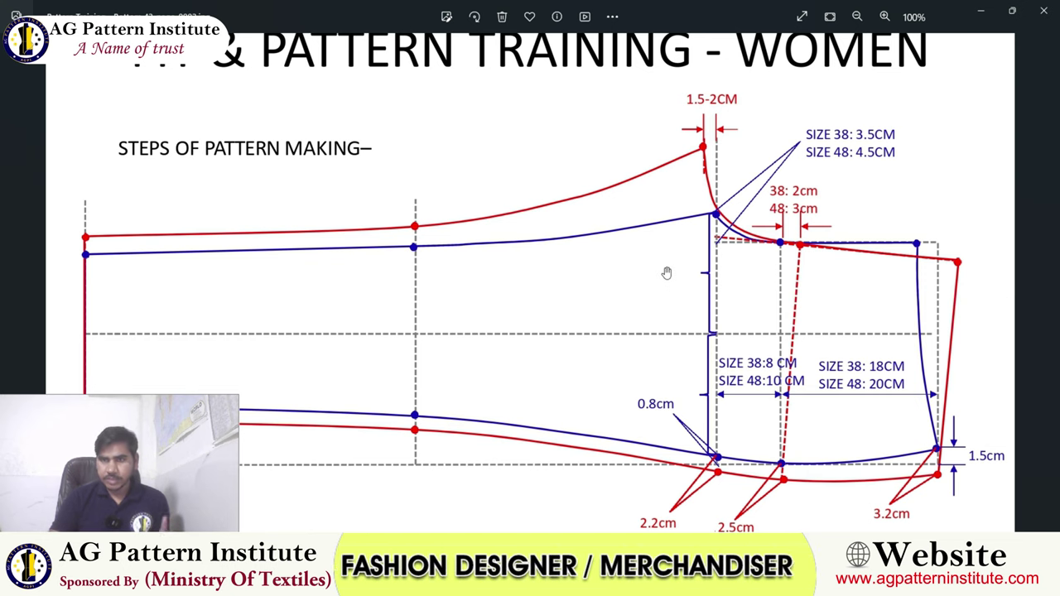
Zoom the reference slide out to 77% to review it, then return to Optitex.
scroll(667, 274, down, 2)
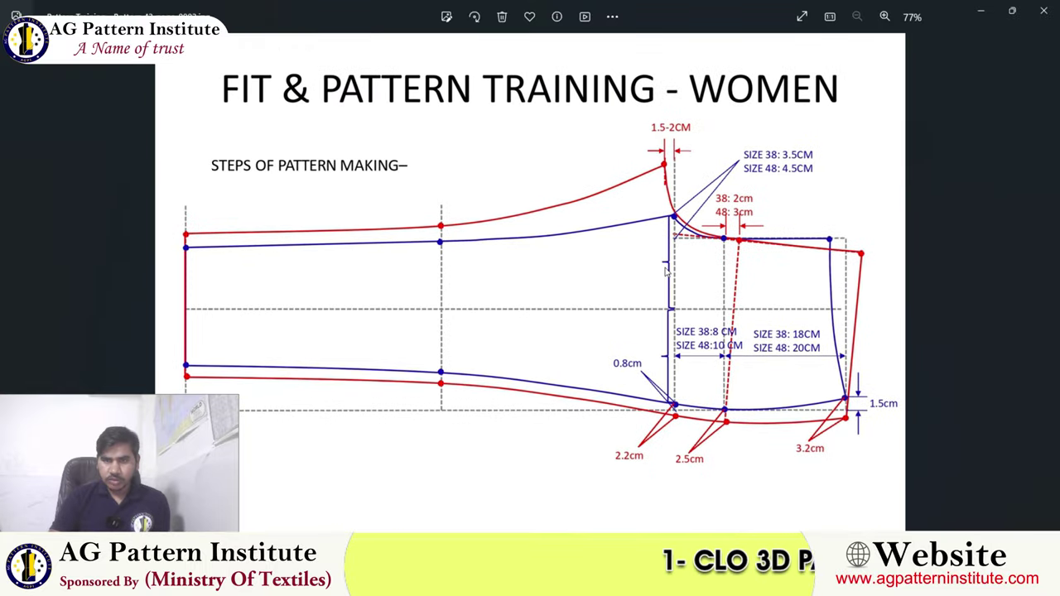
scroll(667, 272, up, 1)
scroll(667, 272, down, 1)
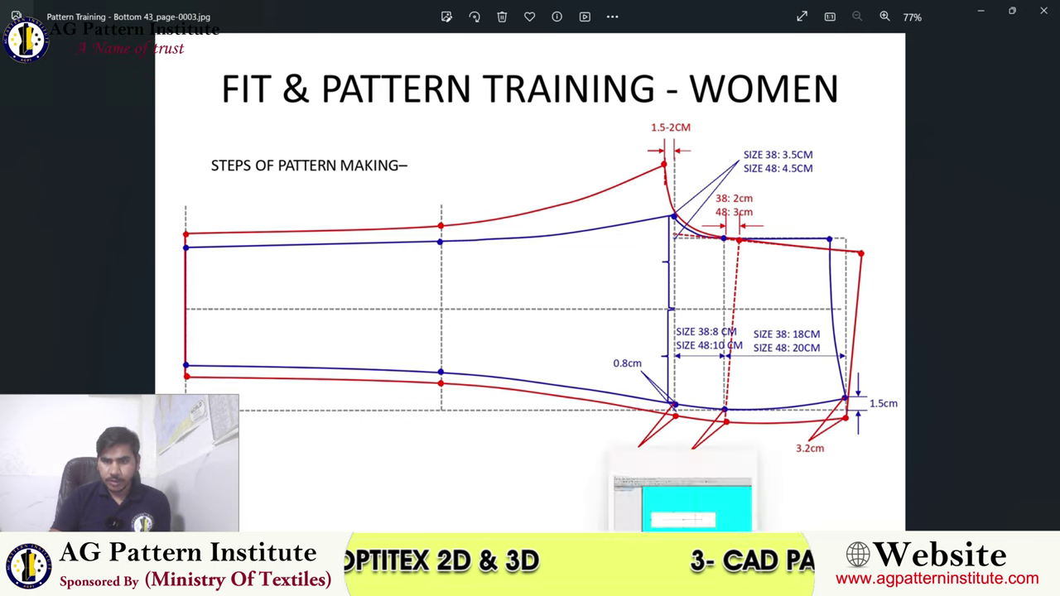
click(663, 489)
Add a guide 1.5 above the top-edge guide.
scroll(621, 327, up, 1)
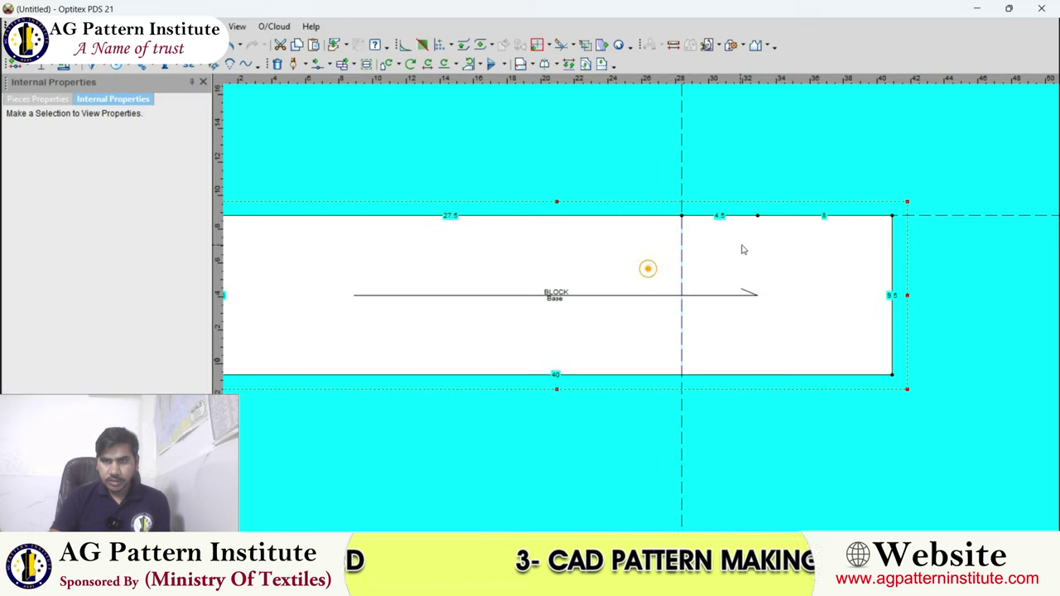
scroll(745, 253, up, 1)
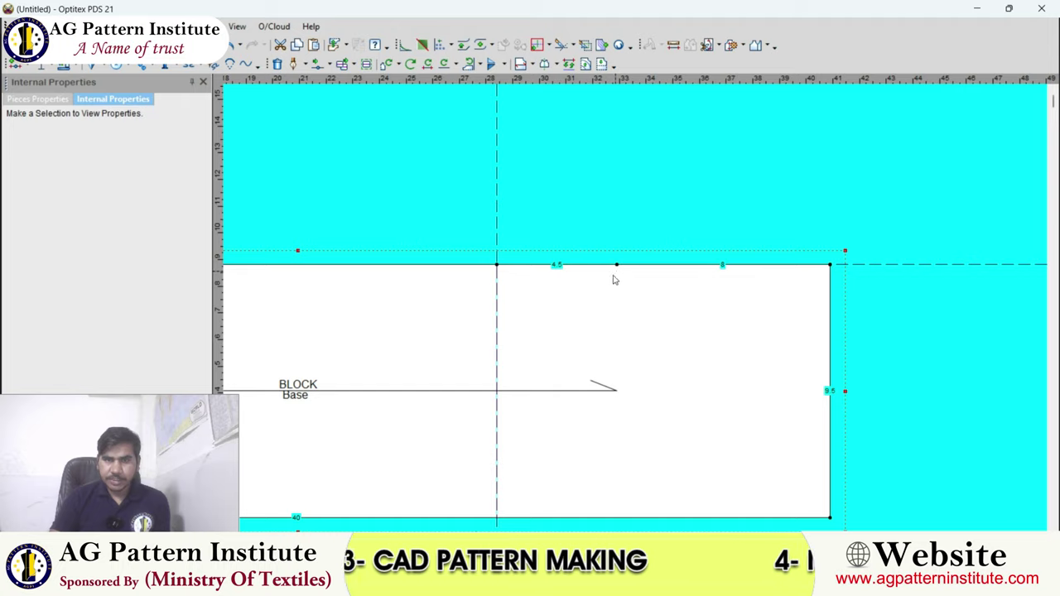
scroll(614, 280, down, 1)
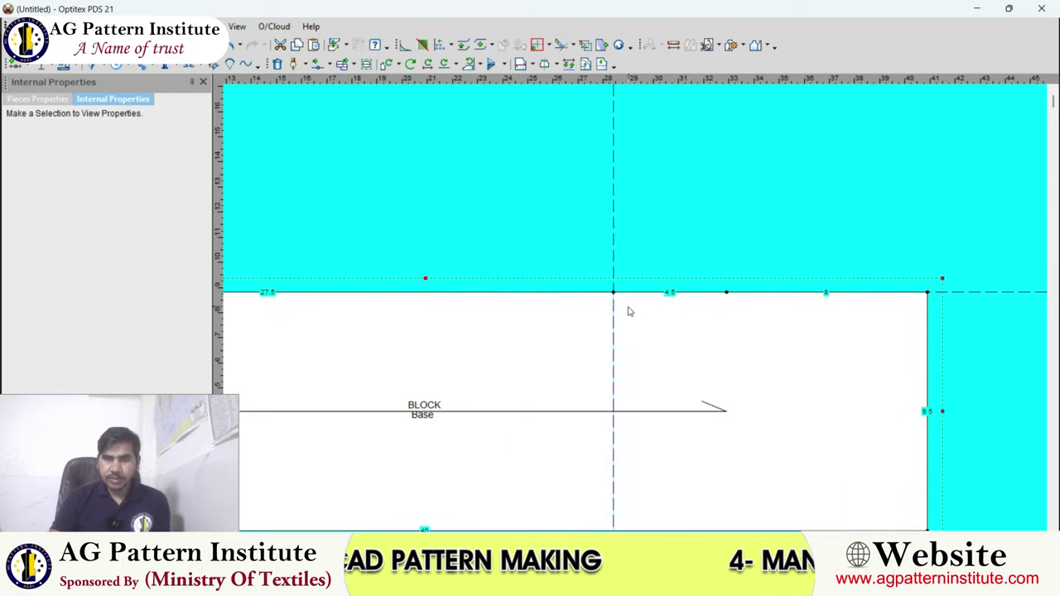
double_click(970, 294)
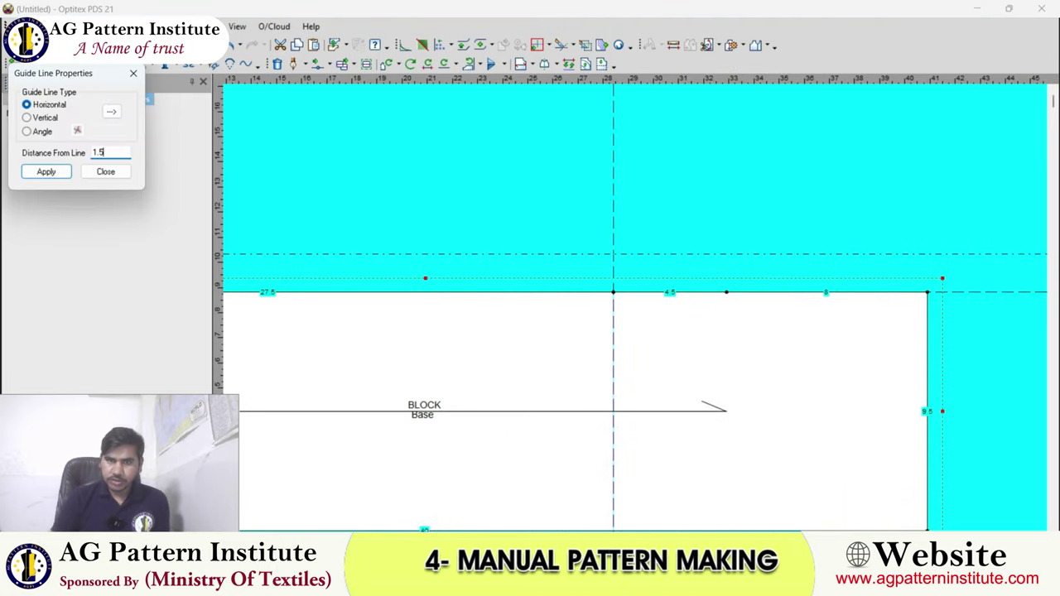
click(105, 172)
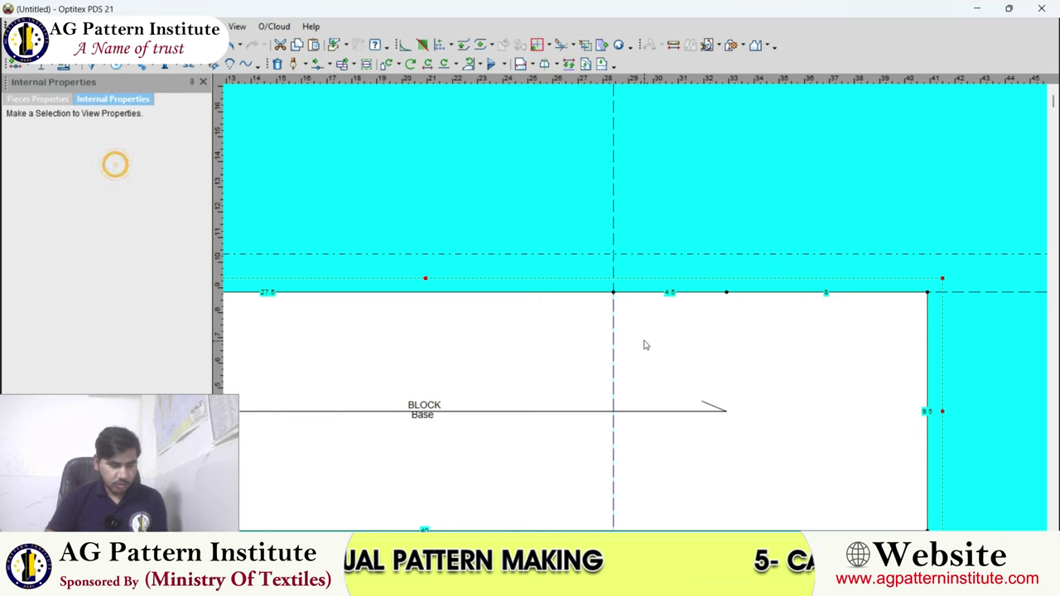
Add a new point on the top edge just right of the vertical guide.
click(667, 291)
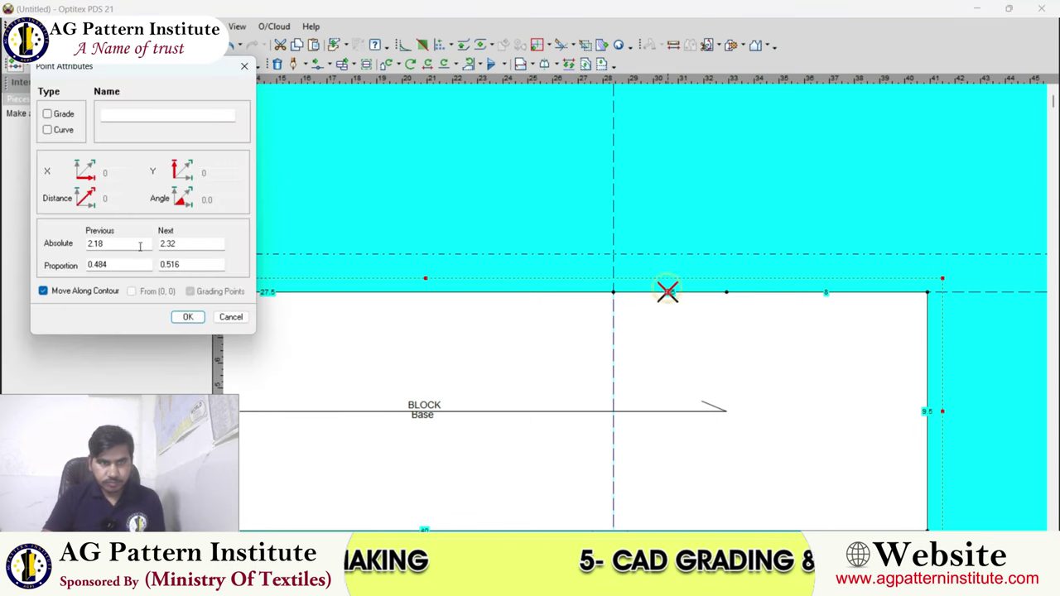
click(185, 317)
scroll(669, 230, up, 1)
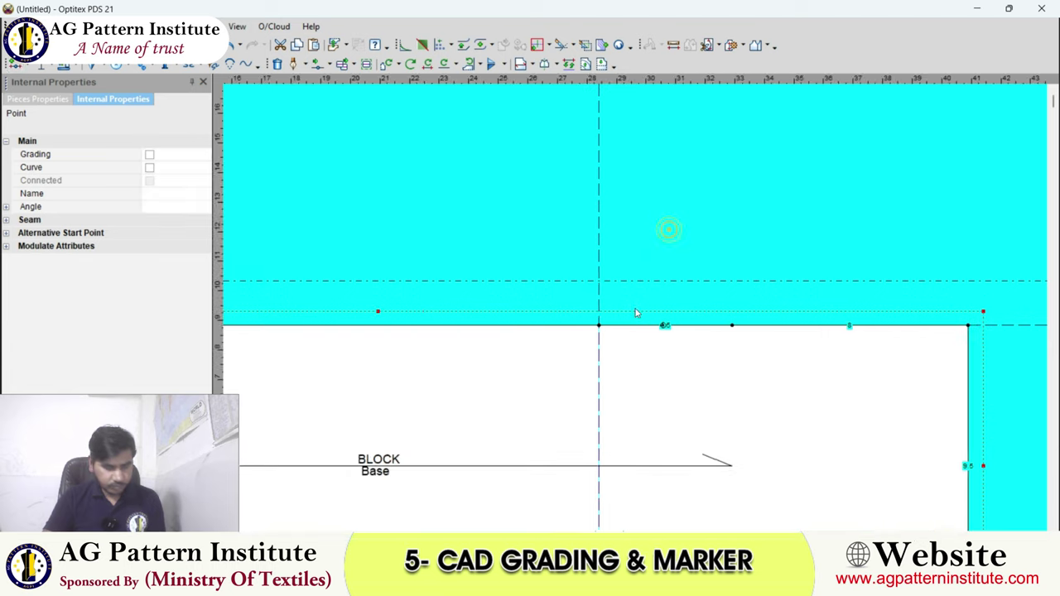
scroll(643, 308, up, 1)
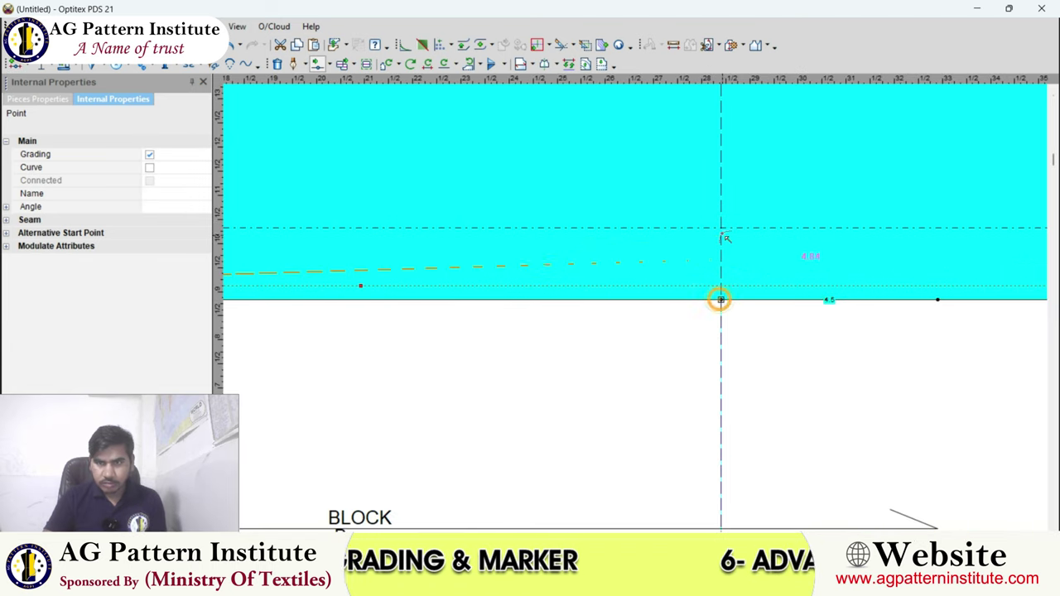
Raise the crotch corner point up to the new guide line.
drag(722, 299, 722, 229)
key(Return)
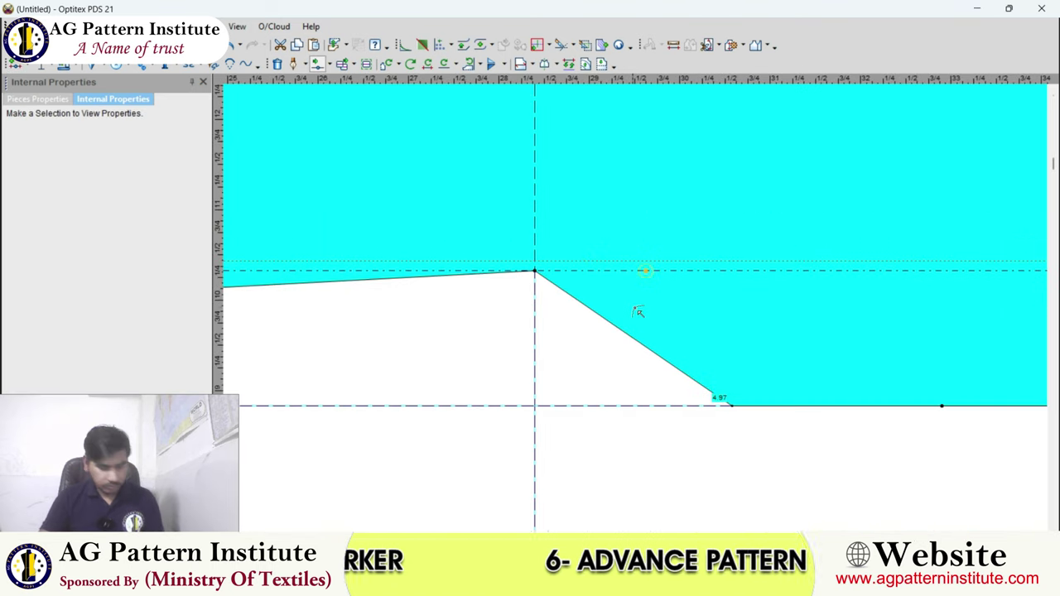
scroll(638, 308, up, 1)
scroll(635, 307, up, 1)
Bend the sloped crotch edge into a deep concave curve.
drag(623, 308, 467, 306)
scroll(467, 303, up, 1)
middle_drag(466, 303, 629, 301)
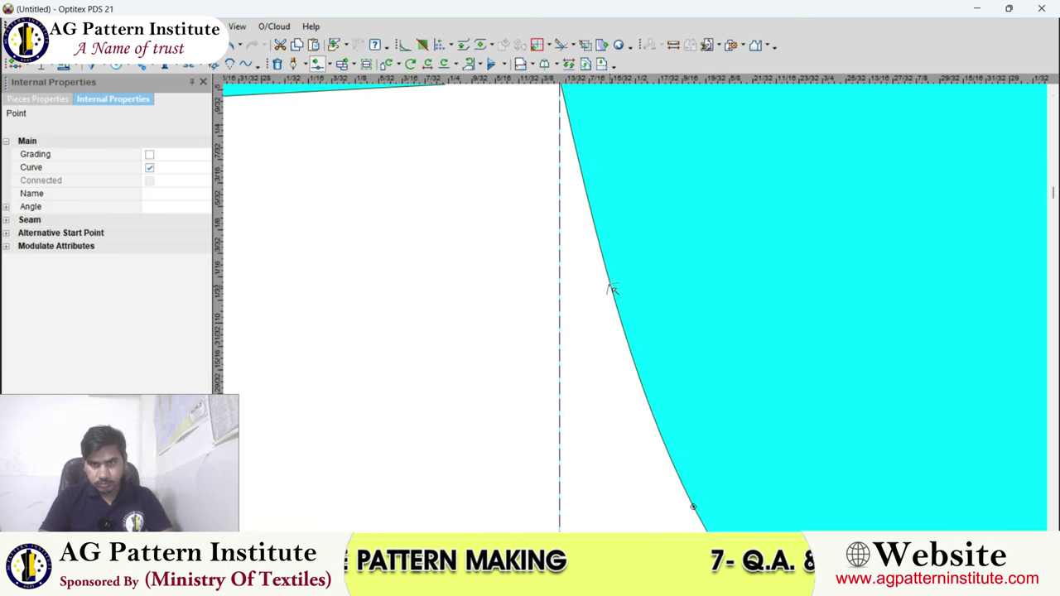
drag(610, 284, 670, 315)
scroll(733, 340, down, 2)
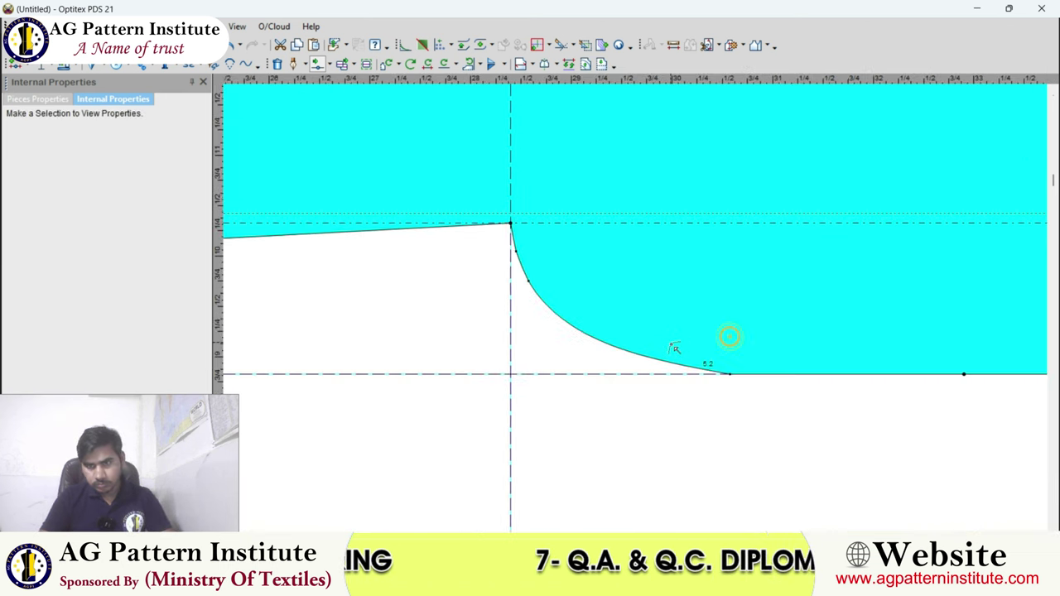
scroll(675, 348, up, 1)
scroll(651, 315, up, 1)
click(799, 308)
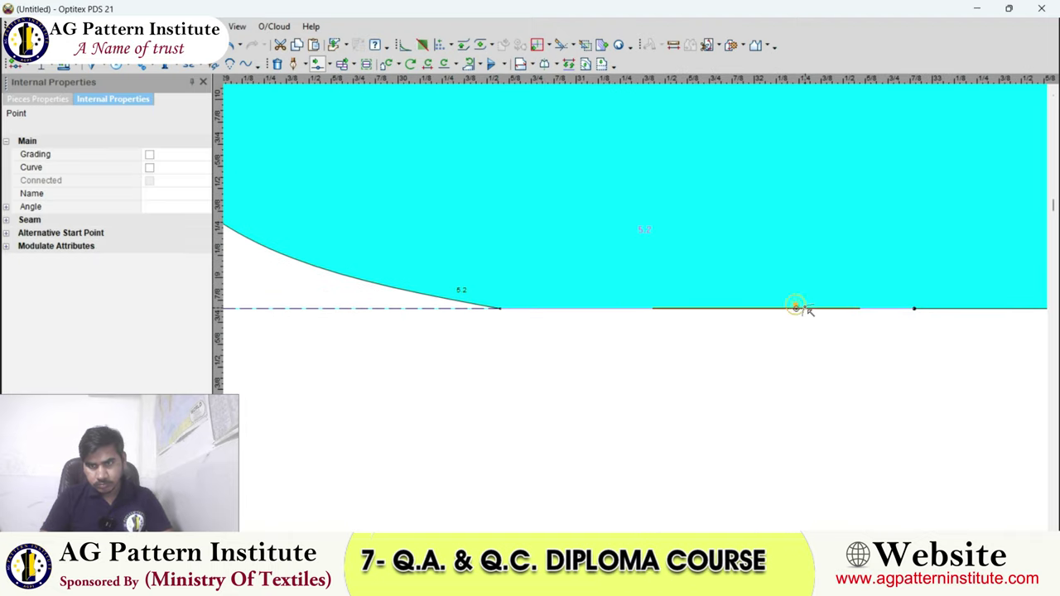
double_click(799, 308)
key(Escape)
scroll(635, 308, down, 1)
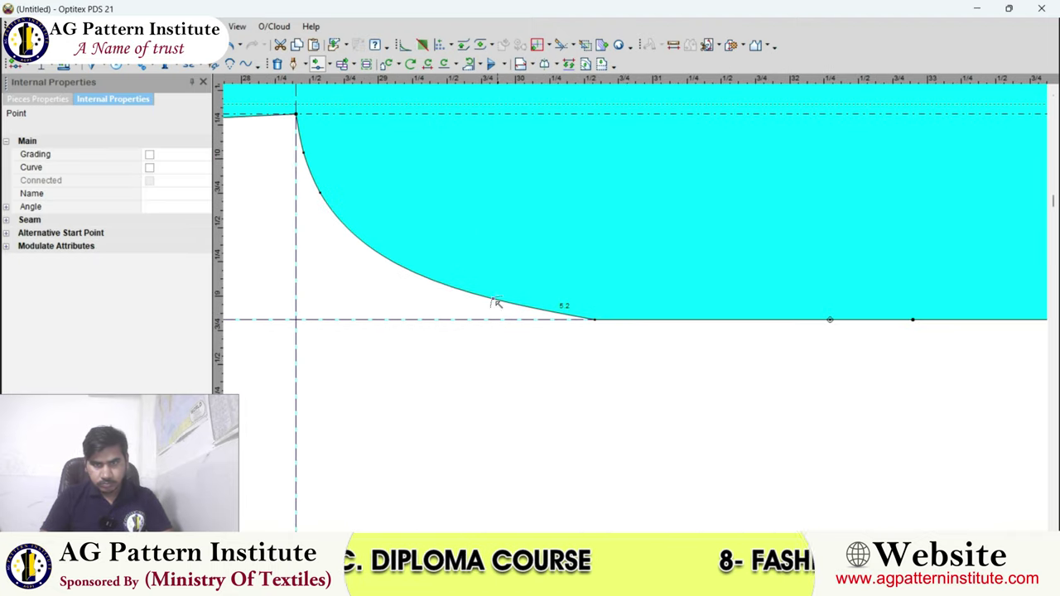
scroll(496, 303, up, 1)
Select the curve points and the curve's lower end point for reshaping.
click(587, 276)
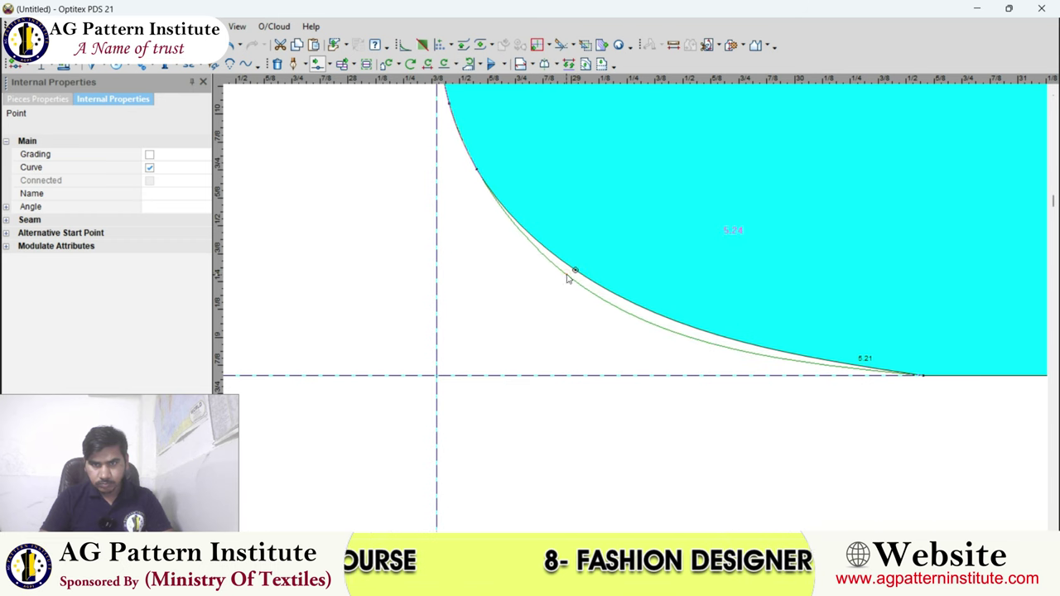
scroll(566, 274, up, 1)
scroll(721, 325, up, 1)
click(737, 346)
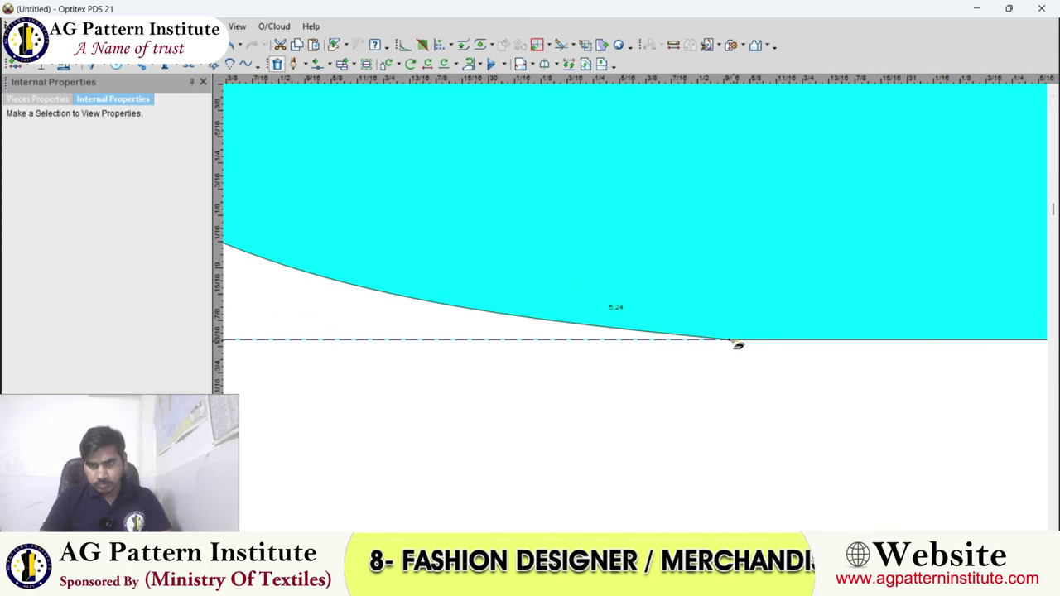
click(727, 341)
scroll(727, 340, down, 3)
right_click(643, 243)
scroll(634, 310, up, 2)
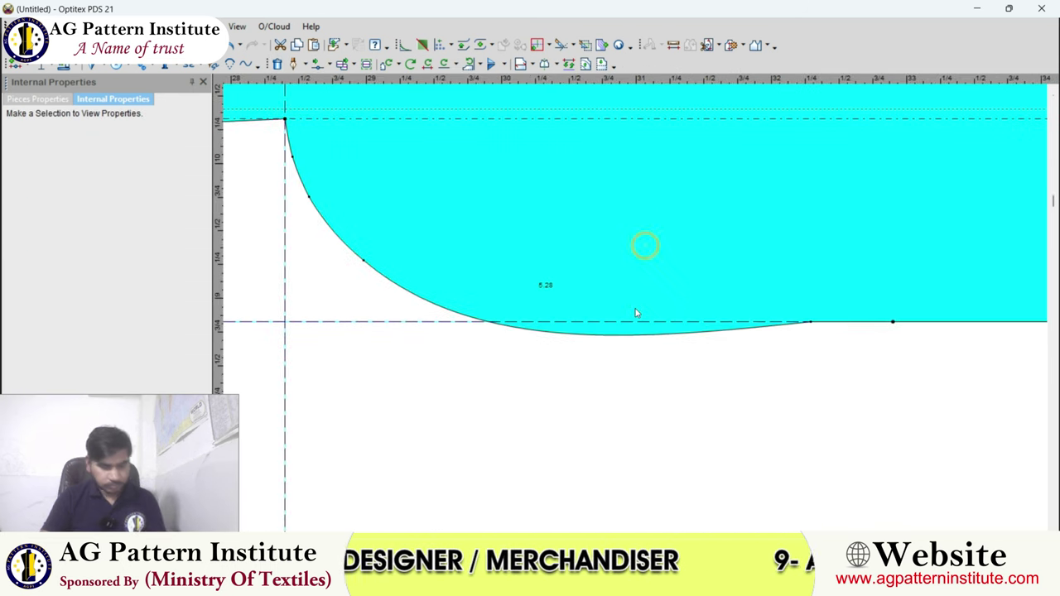
scroll(635, 309, up, 1)
scroll(643, 313, up, 1)
Move the lower curve point to smooth the crotch bottom.
click(647, 307)
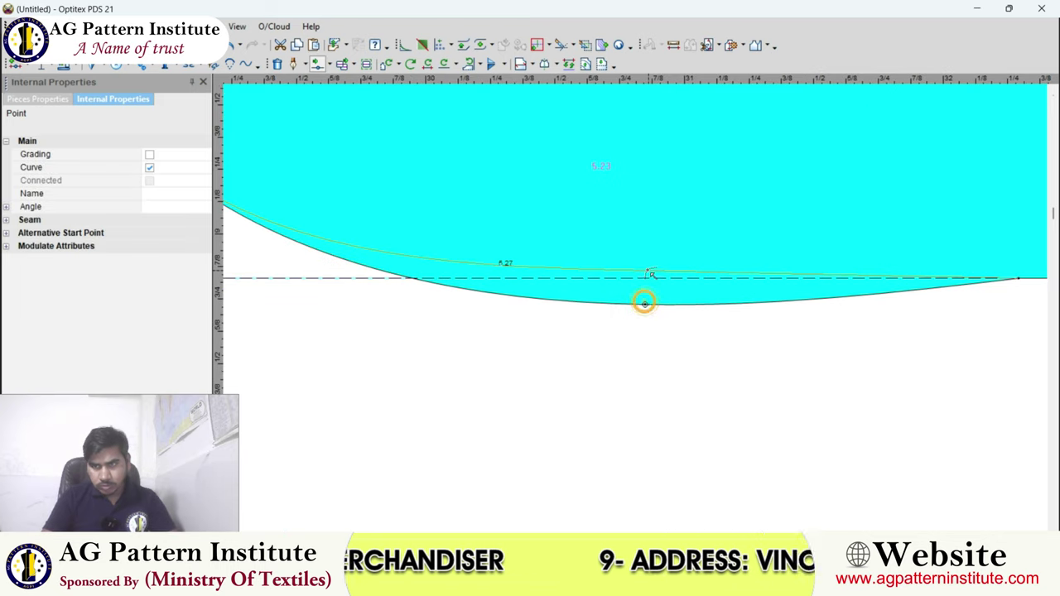
drag(648, 307, 638, 312)
scroll(638, 312, down, 3)
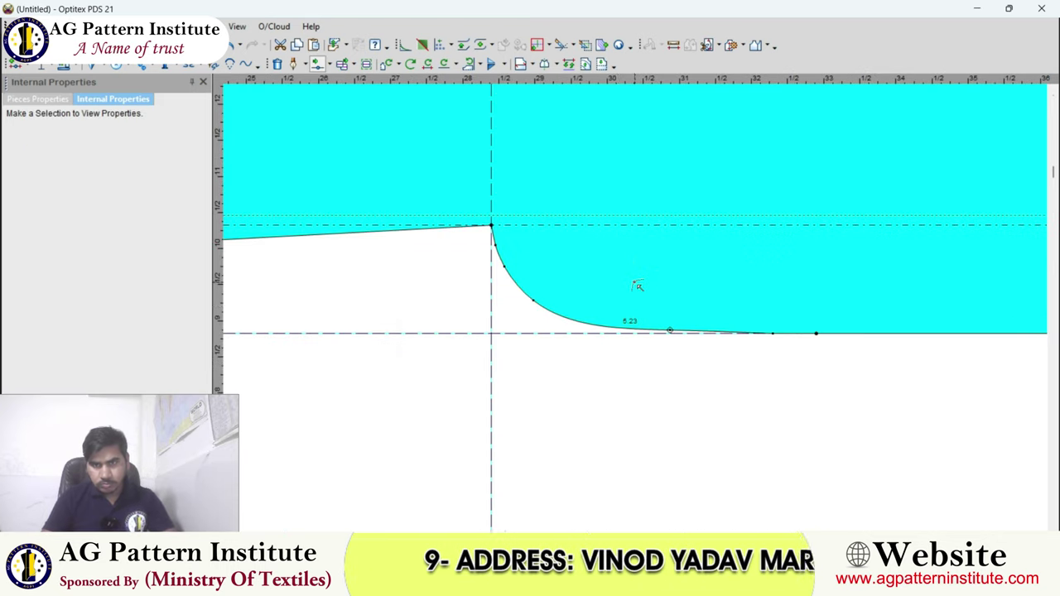
scroll(635, 286, up, 3)
scroll(635, 307, down, 1)
click(586, 295)
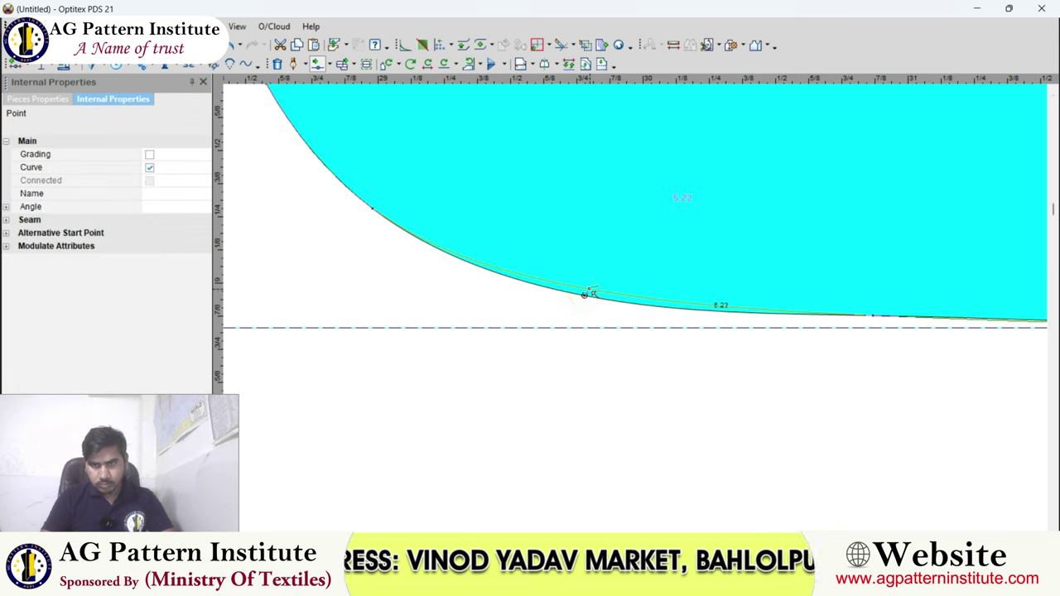
scroll(639, 310, down, 2)
scroll(634, 314, down, 1)
click(634, 315)
Measure the distance from the raised crotch point to the bottom edge.
scroll(634, 315, up, 2)
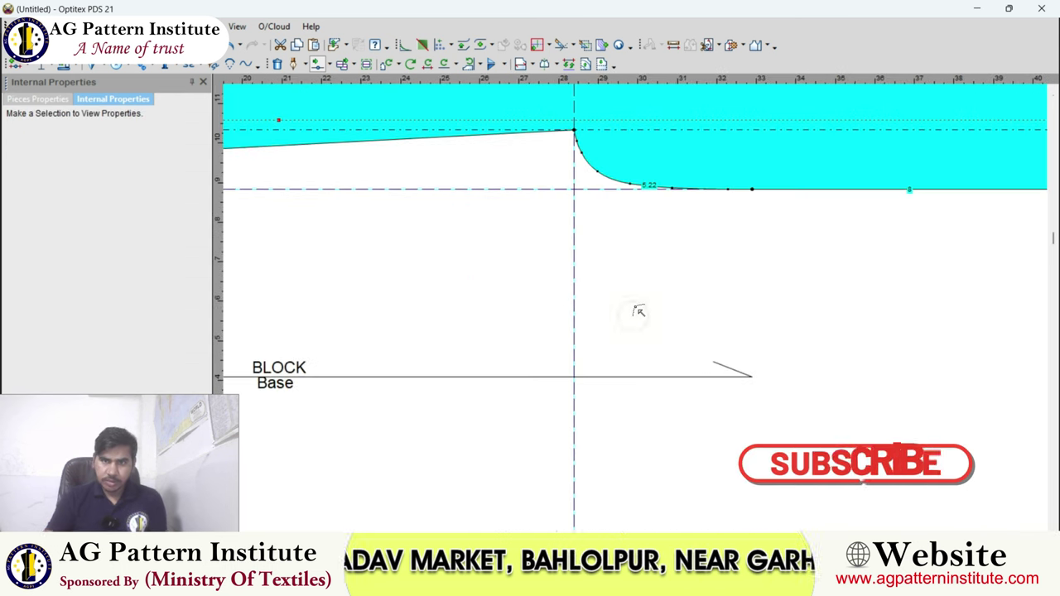
scroll(638, 312, down, 4)
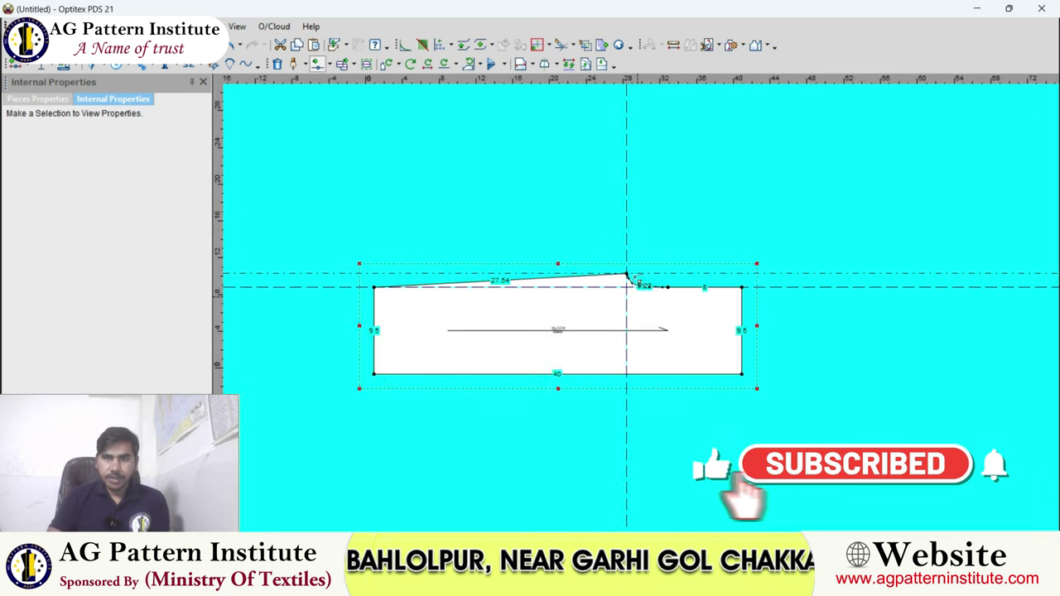
scroll(629, 304, up, 2)
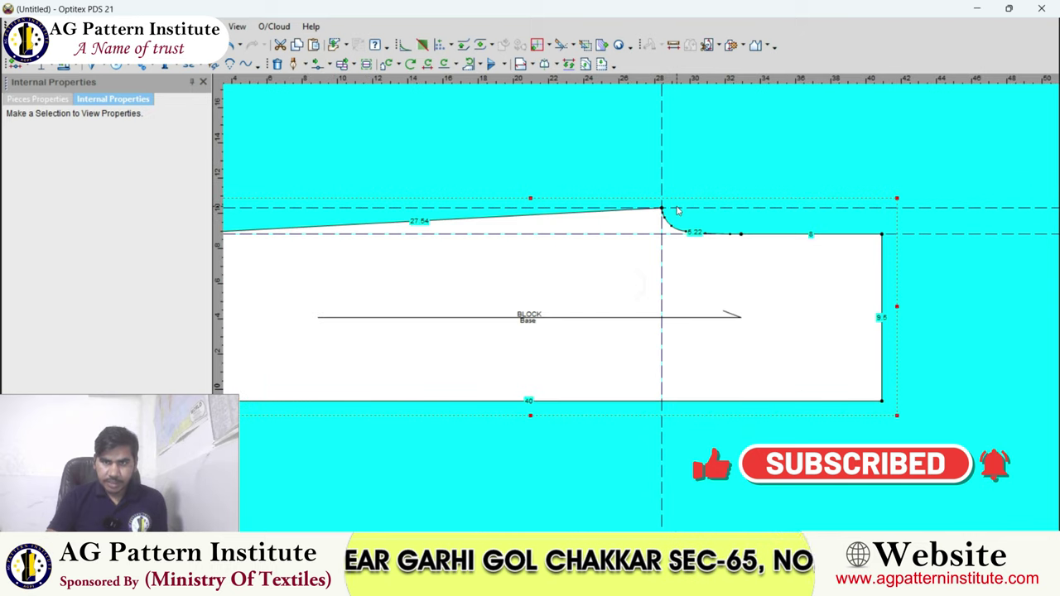
click(673, 44)
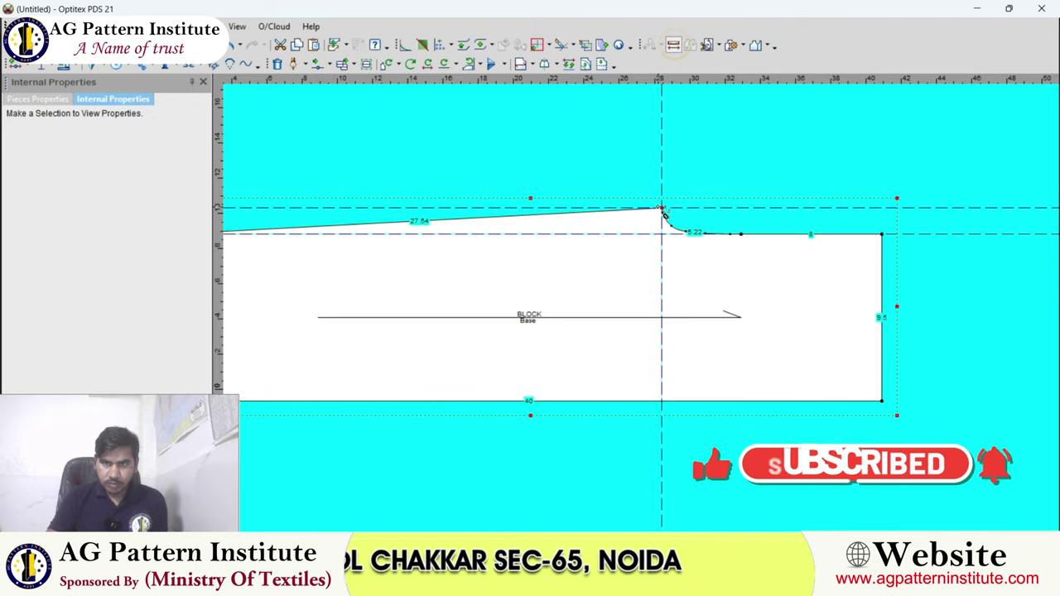
click(661, 209)
click(662, 401)
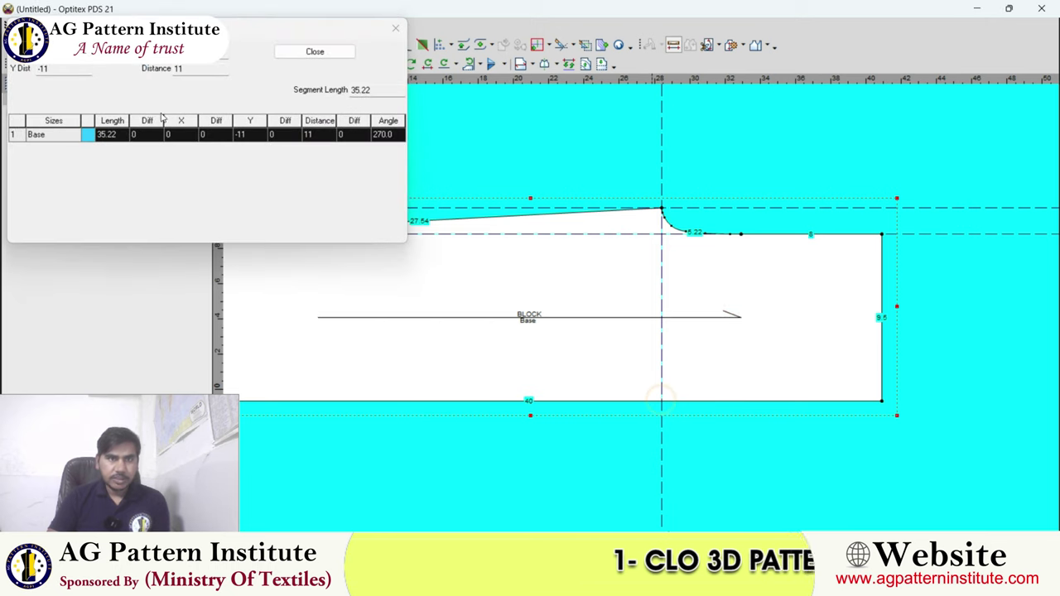
click(315, 51)
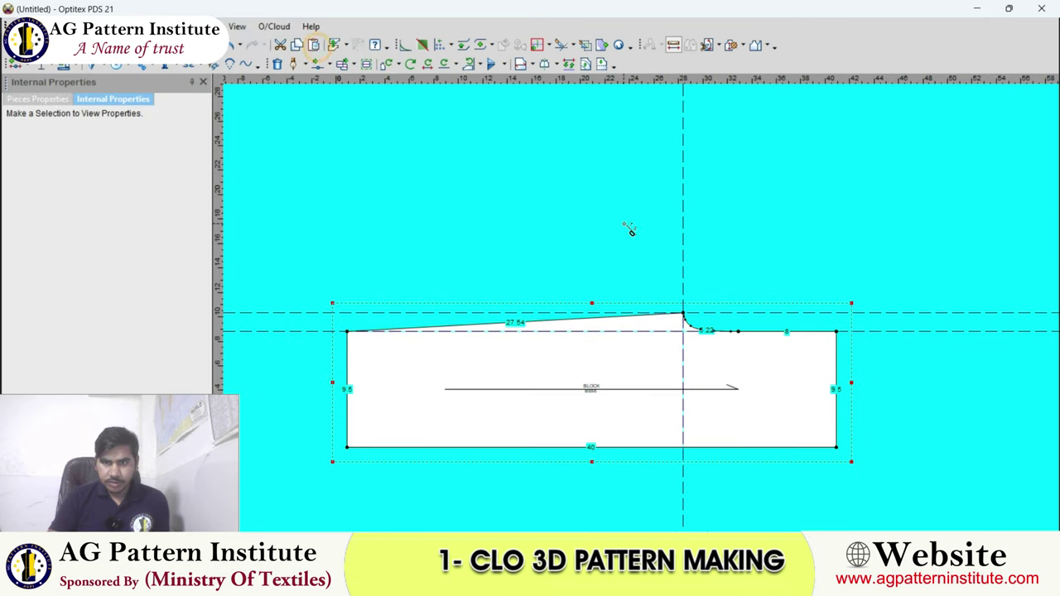
Add a new horizontal guide 5.5 below the top-edge guide.
click(642, 239)
double_click(708, 317)
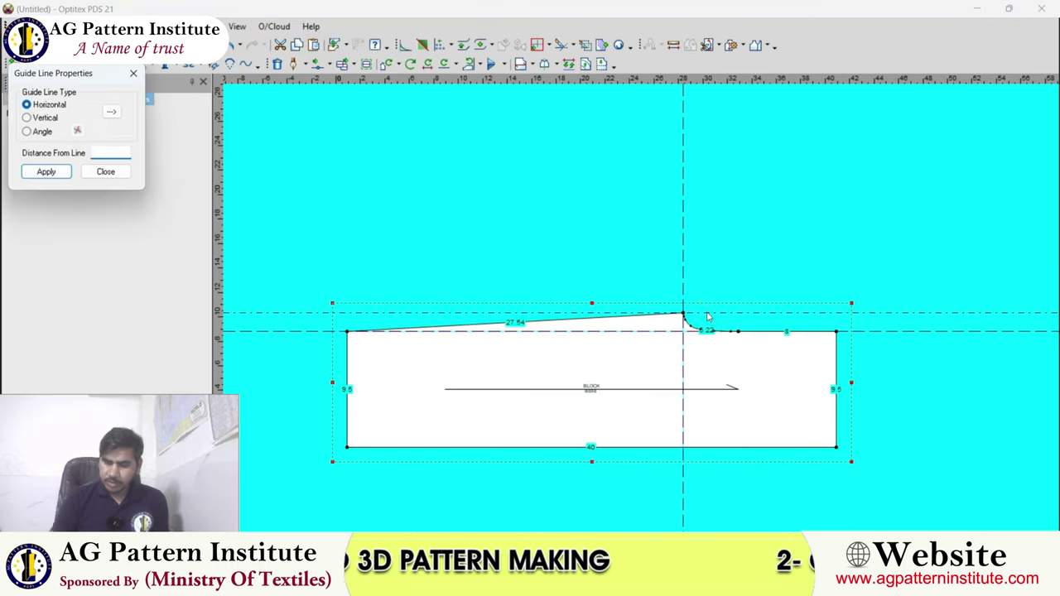
text(-5.5)
key(Return)
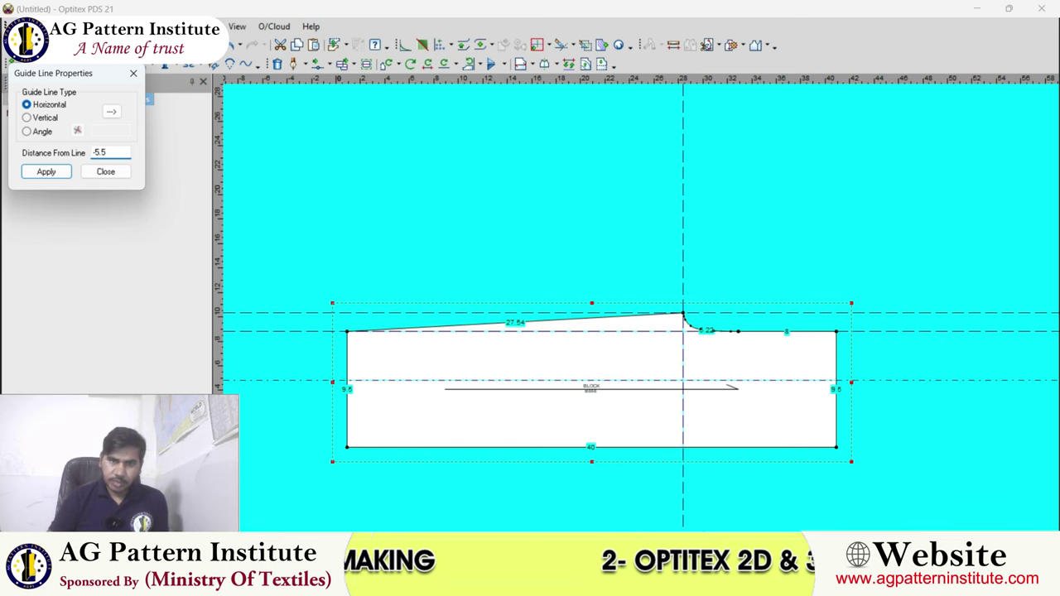
click(105, 172)
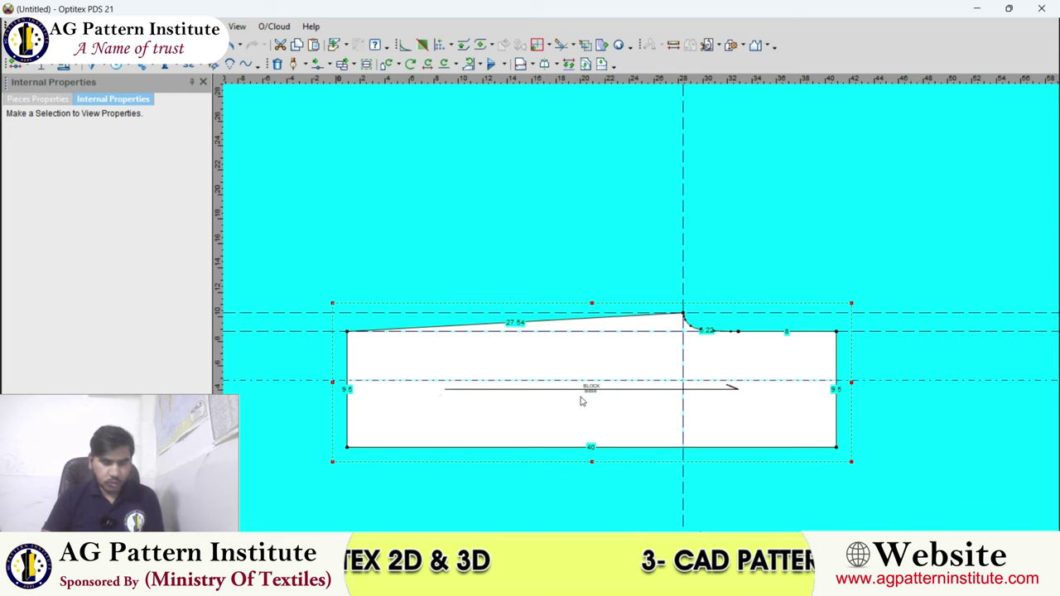
Add a midpoint at proportion .5 on the block's left edge.
click(347, 381)
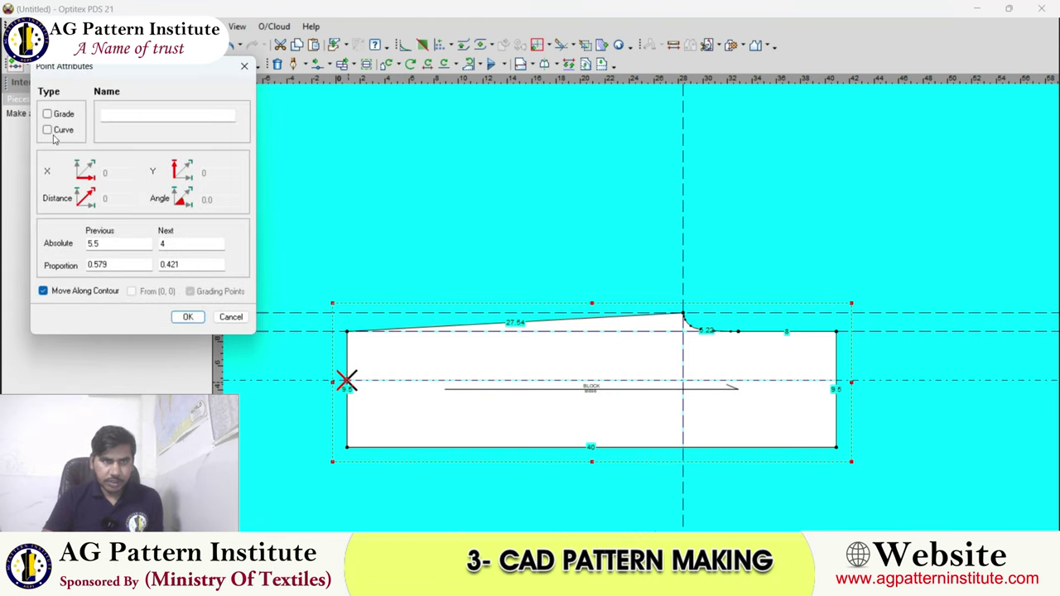
double_click(174, 262)
text(.5)
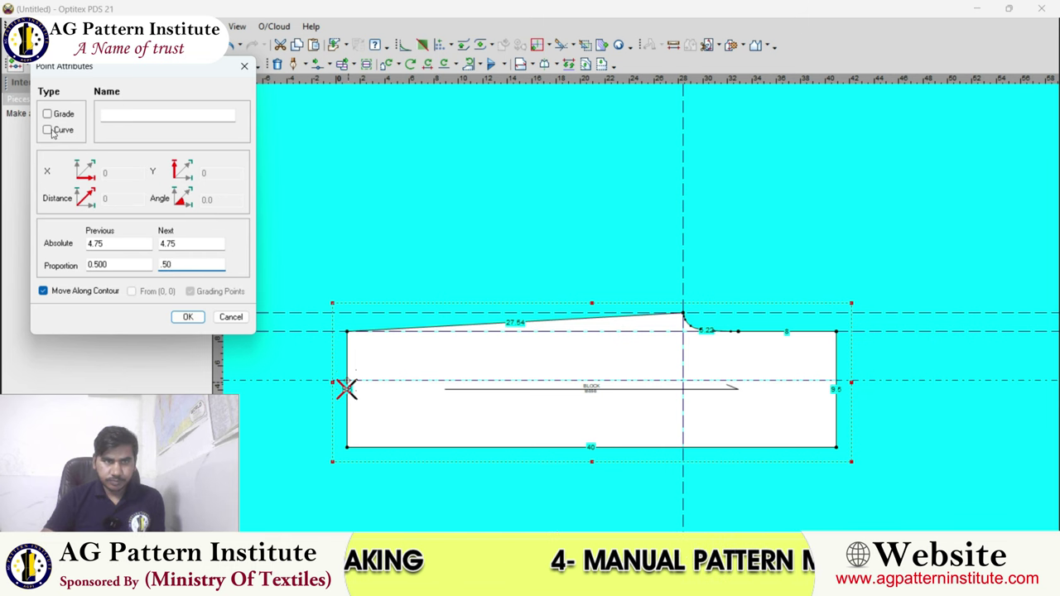
click(188, 316)
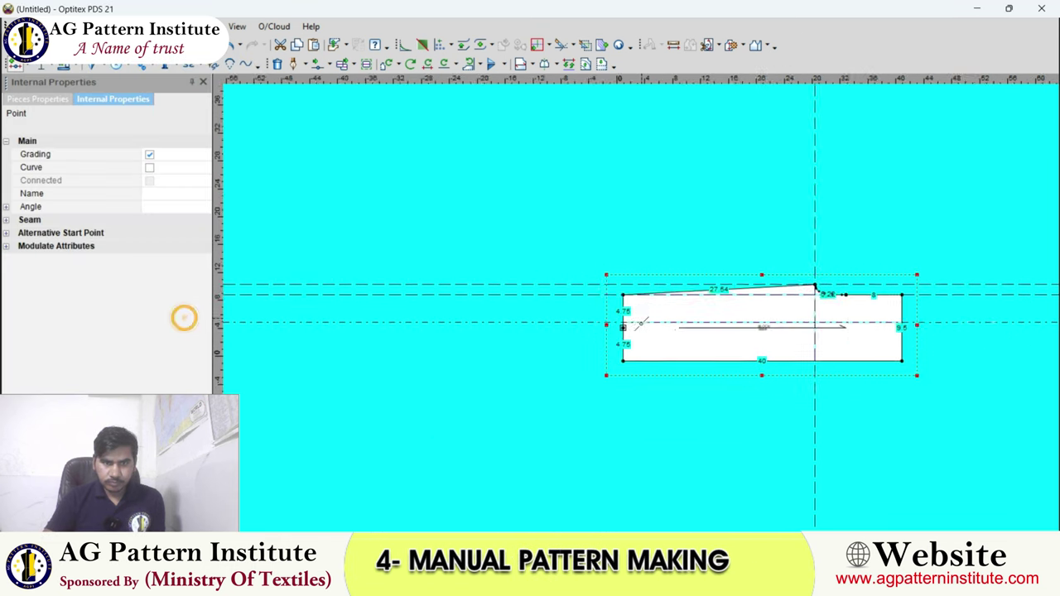
Shift the left-edge points 0.75 in Y.
drag(556, 213, 651, 379)
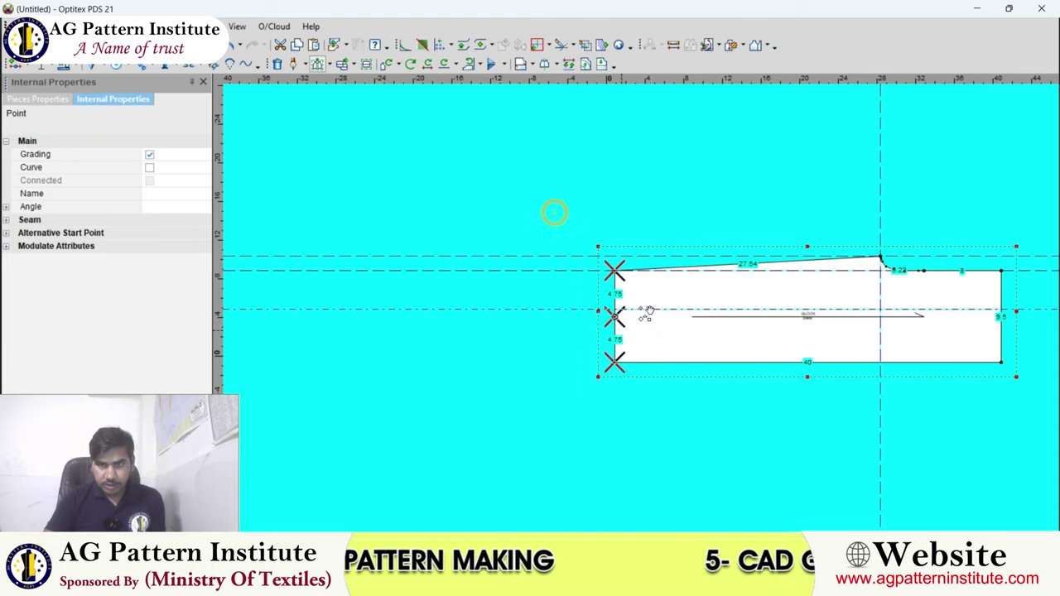
click(627, 276)
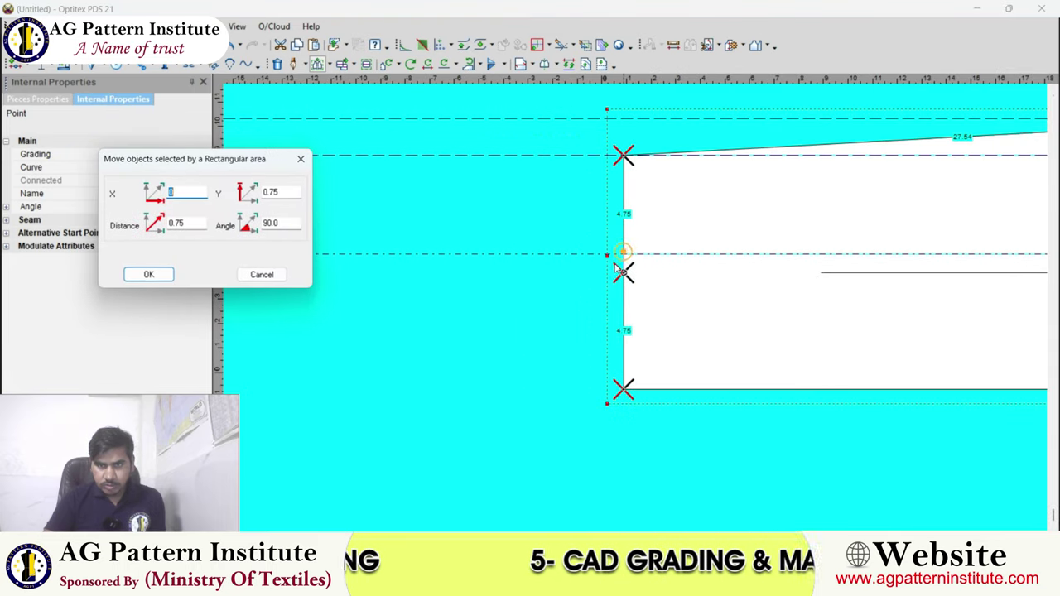
click(154, 275)
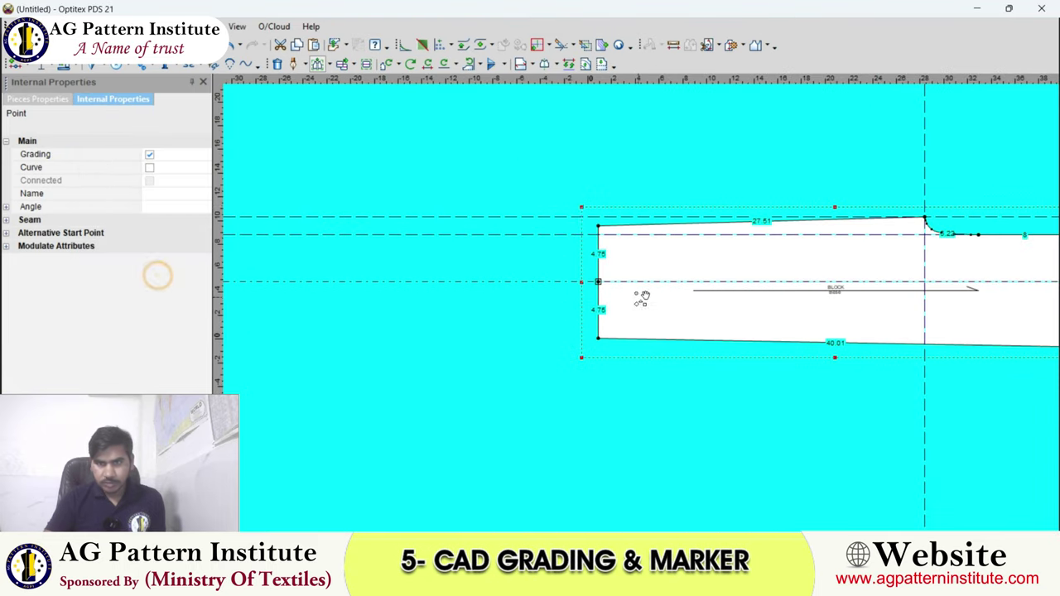
click(590, 222)
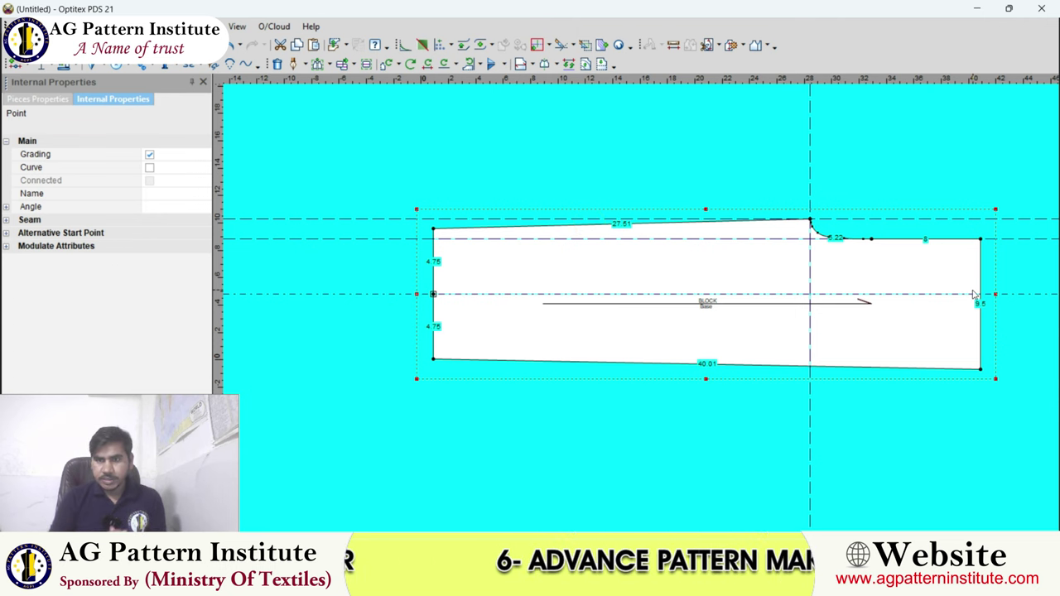
scroll(642, 319, down, 1)
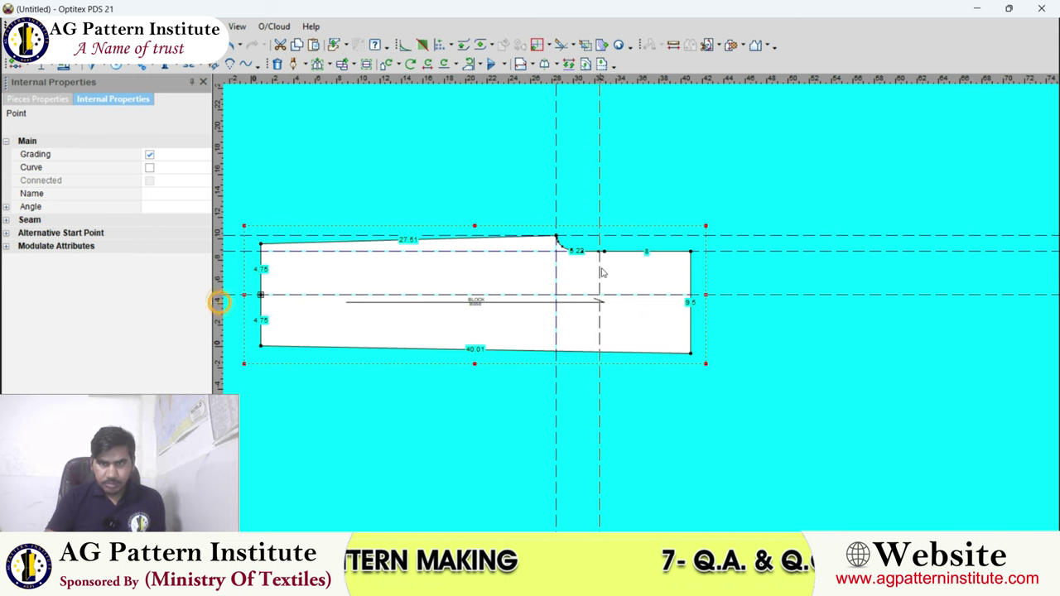
Add a vertical guideline across the BLOCK piece.
drag(215, 300, 606, 265)
click(649, 93)
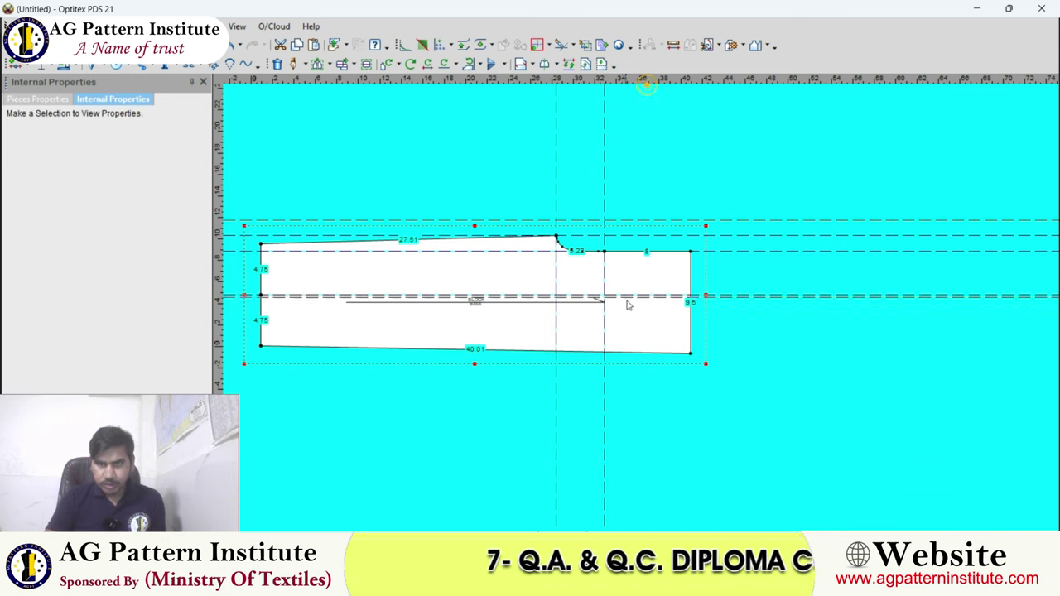
scroll(613, 317, up, 1)
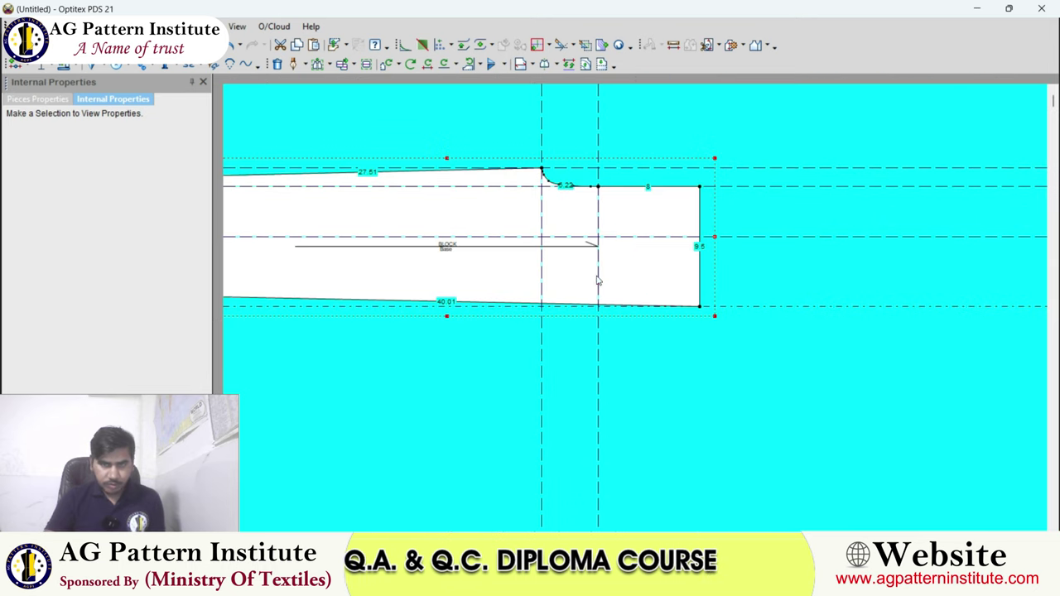
scroll(636, 338, up, 1)
scroll(597, 321, up, 2)
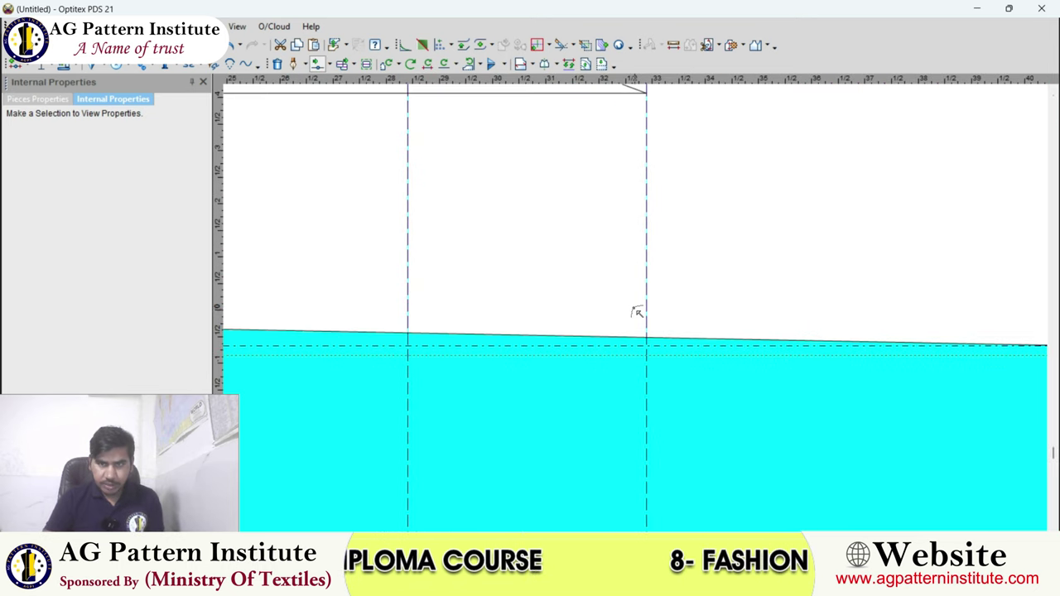
Add a curve grading point on the bottom edge at the guideline, splitting it 32.01/8.
drag(648, 338, 647, 341)
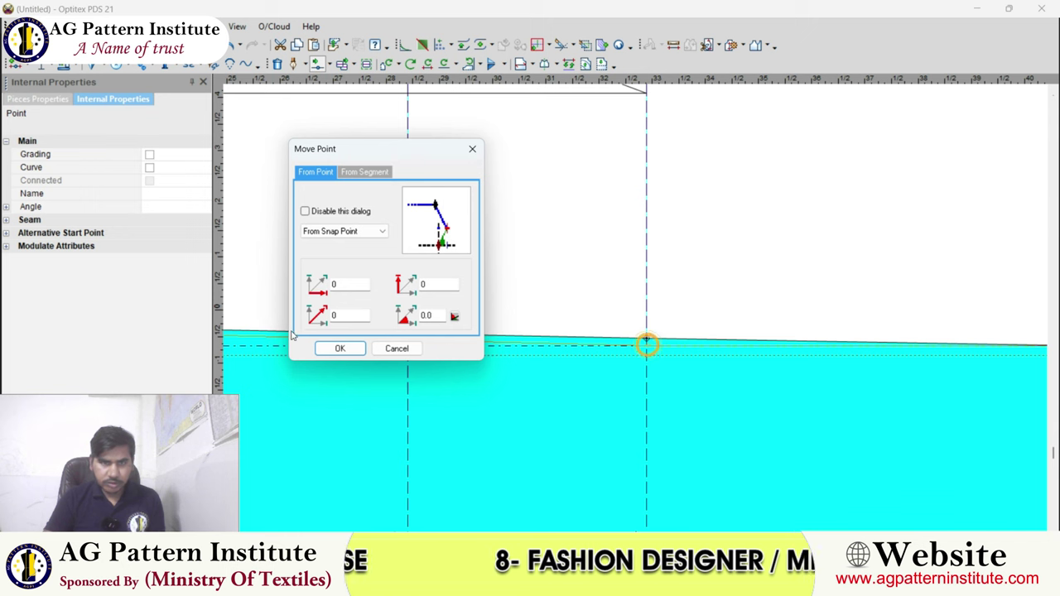
click(334, 348)
click(149, 168)
click(149, 154)
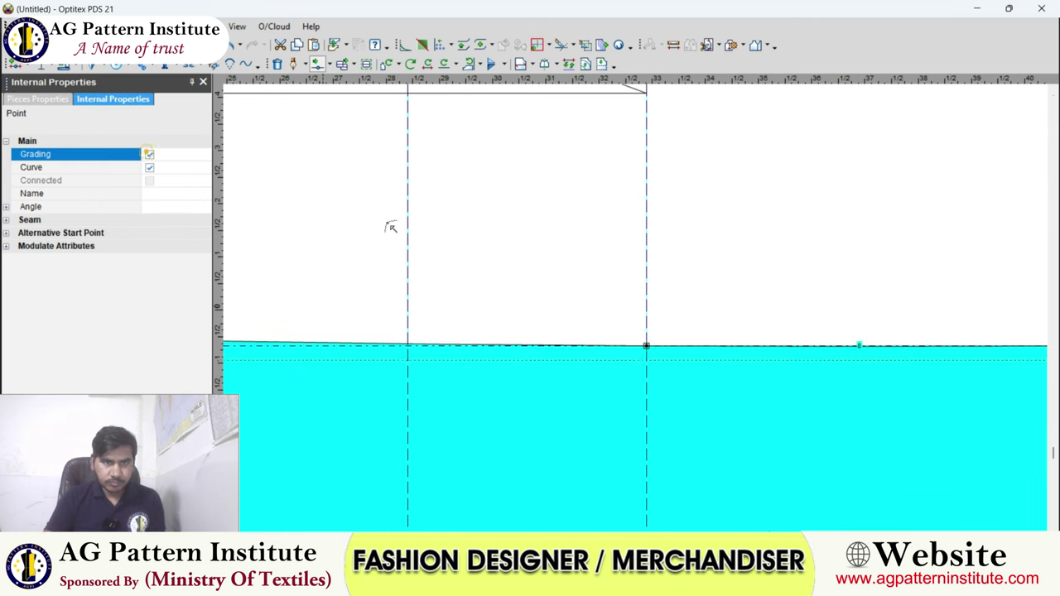
scroll(390, 224, down, 3)
scroll(620, 325, down, 3)
Move the block's top-left corner down 1.25 toward the left edge's midpoint.
scroll(638, 318, up, 3)
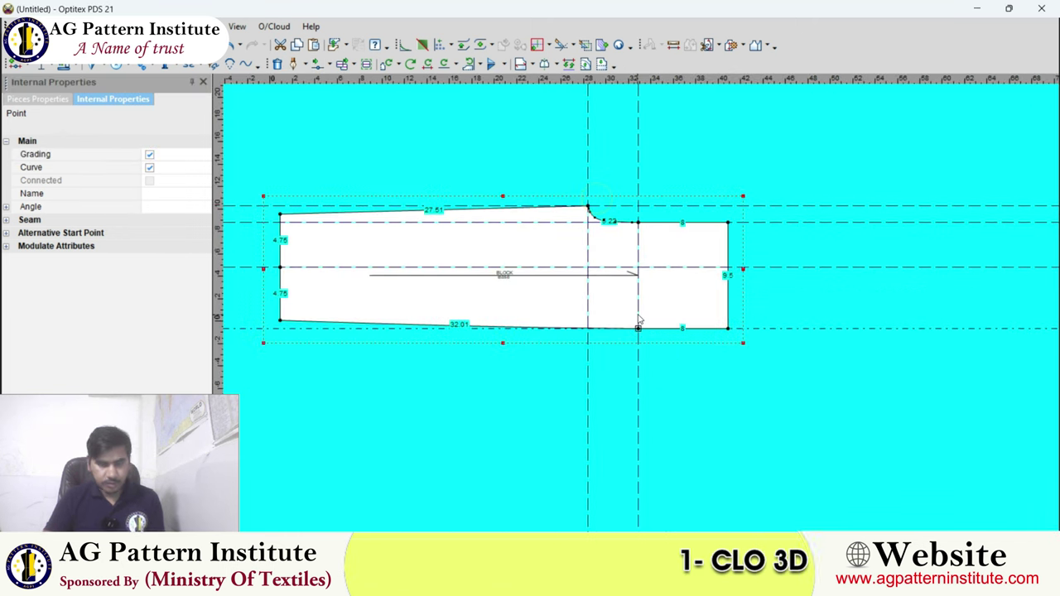
scroll(636, 310, up, 2)
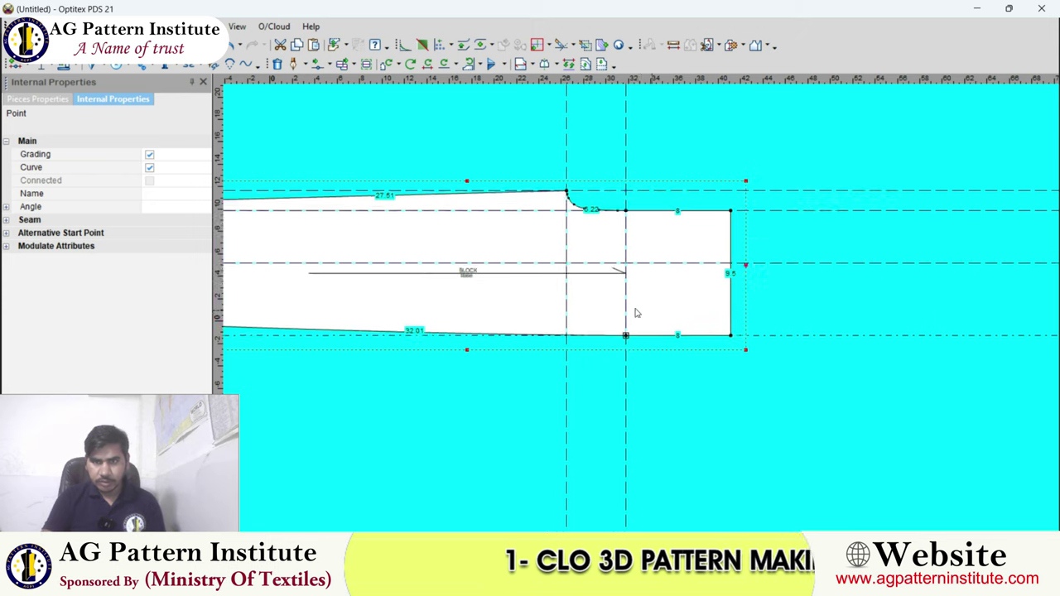
scroll(638, 315, down, 3)
scroll(497, 312, up, 3)
scroll(650, 294, down, 3)
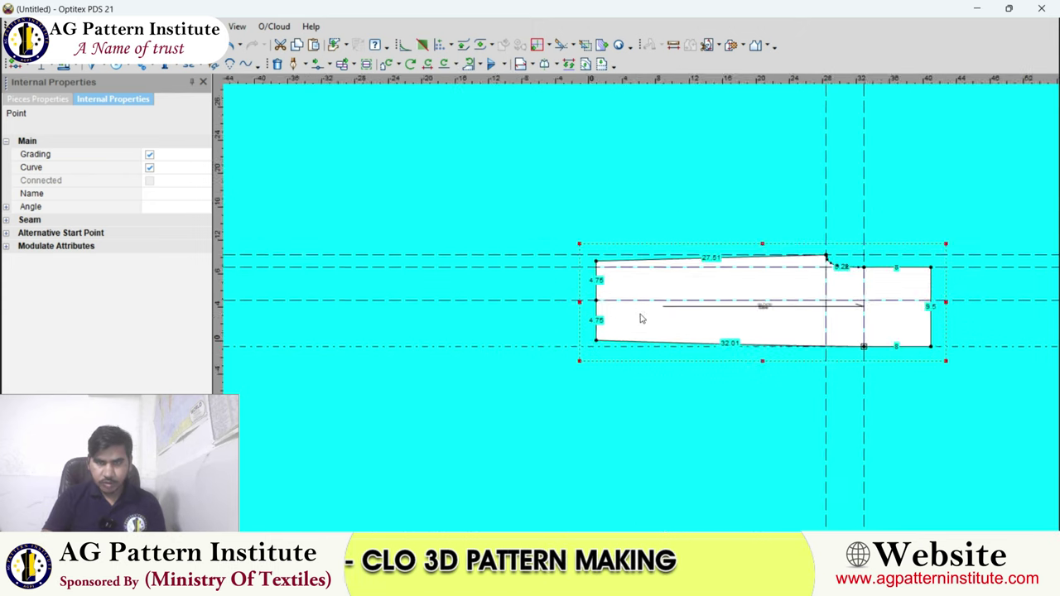
scroll(637, 311, up, 3)
key(m)
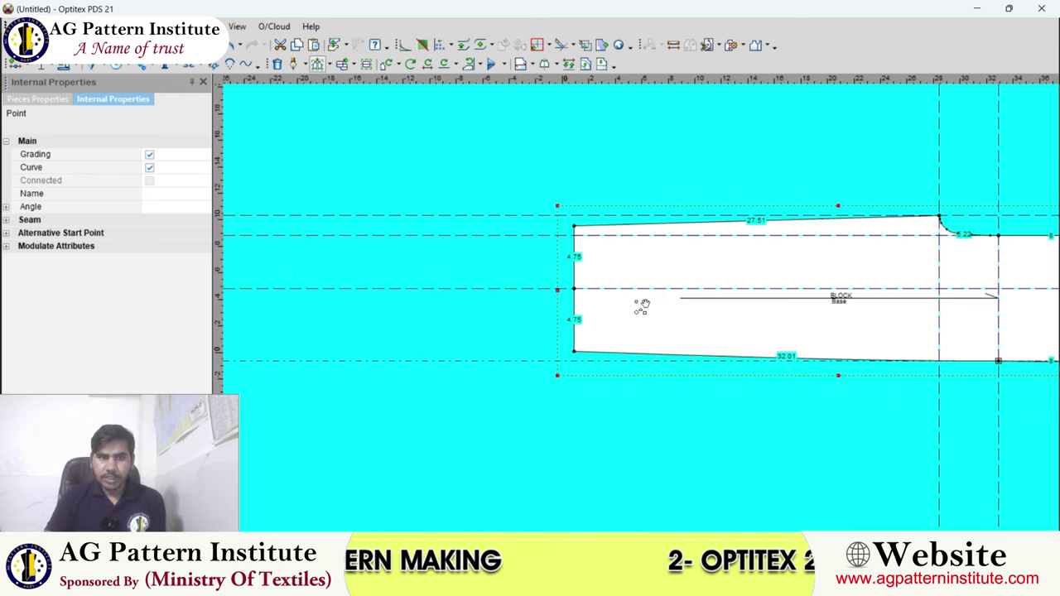
scroll(619, 265, up, 3)
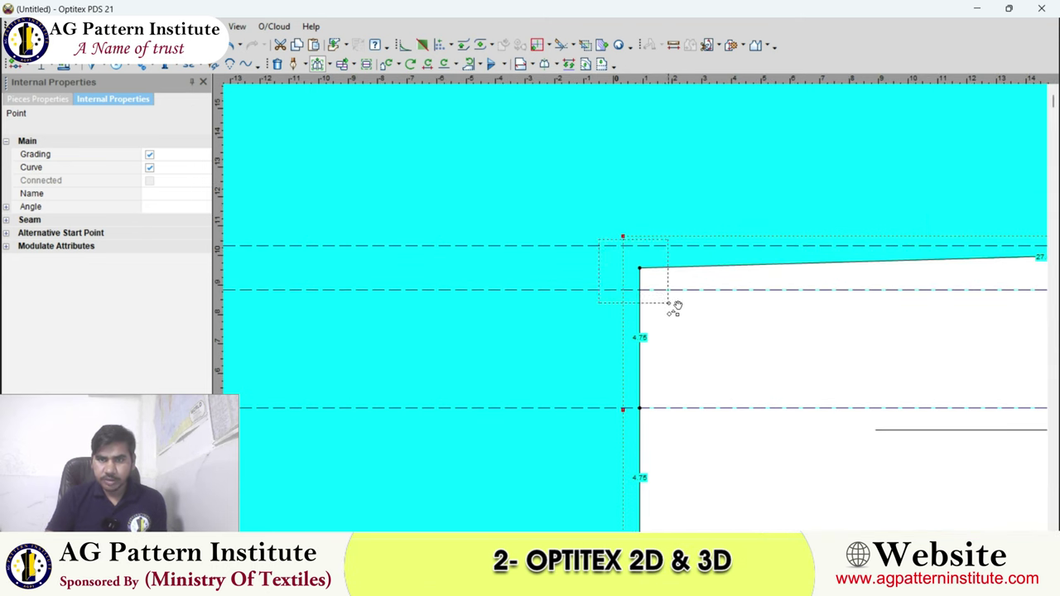
scroll(655, 302, up, 2)
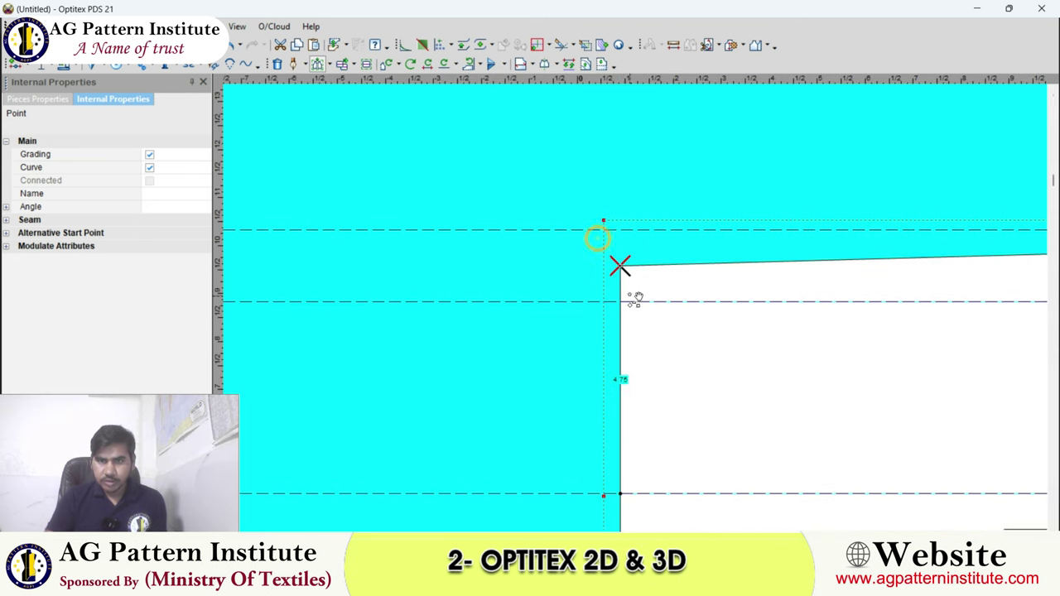
right_click(615, 237)
click(617, 243)
scroll(627, 309, down, 1)
scroll(622, 307, down, 1)
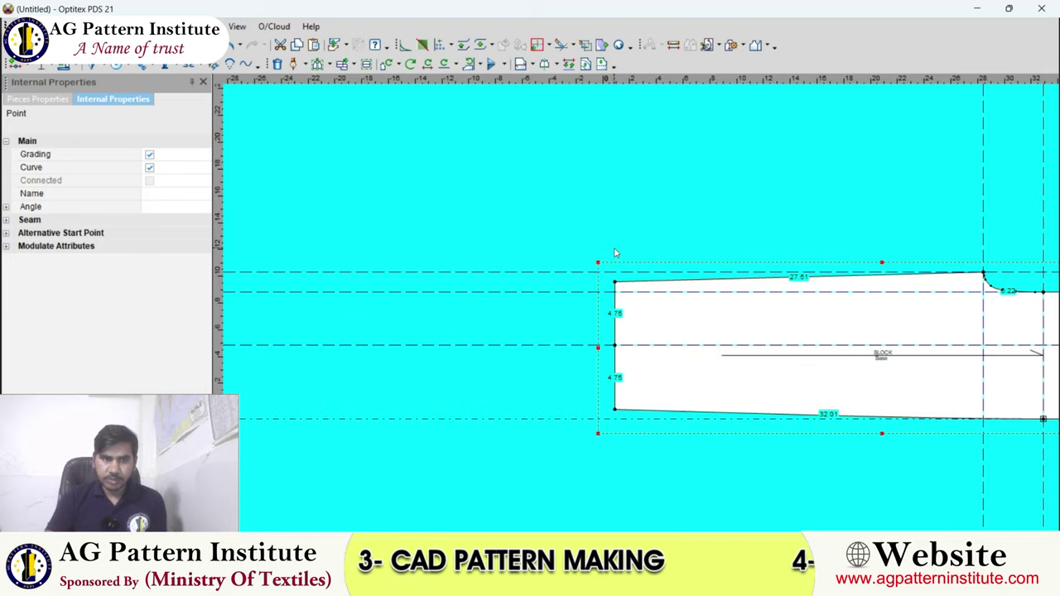
scroll(616, 304, up, 2)
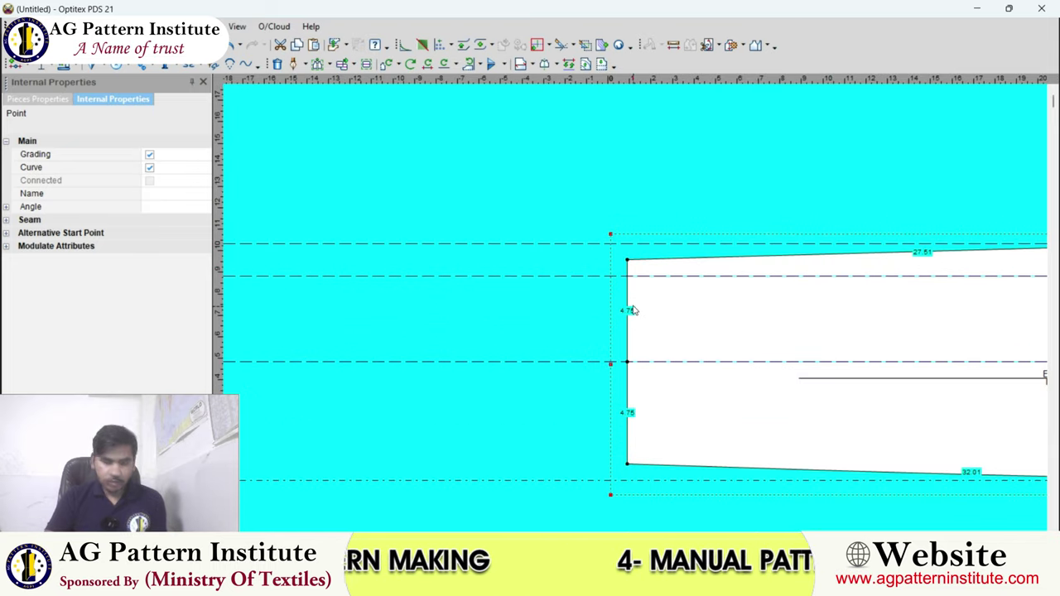
scroll(632, 310, up, 2)
click(618, 230)
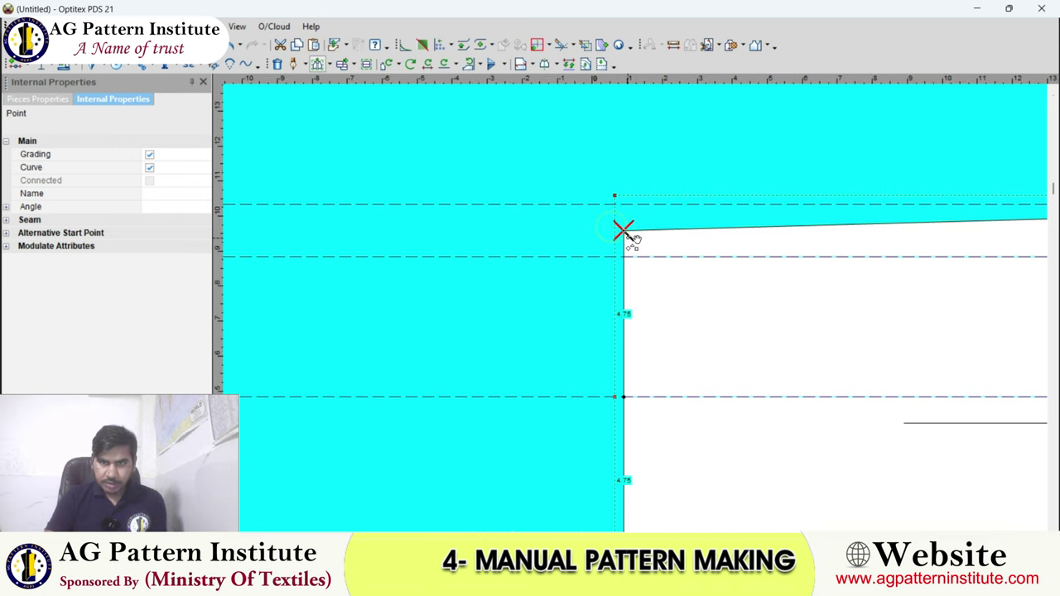
key(Return)
key(Tab)
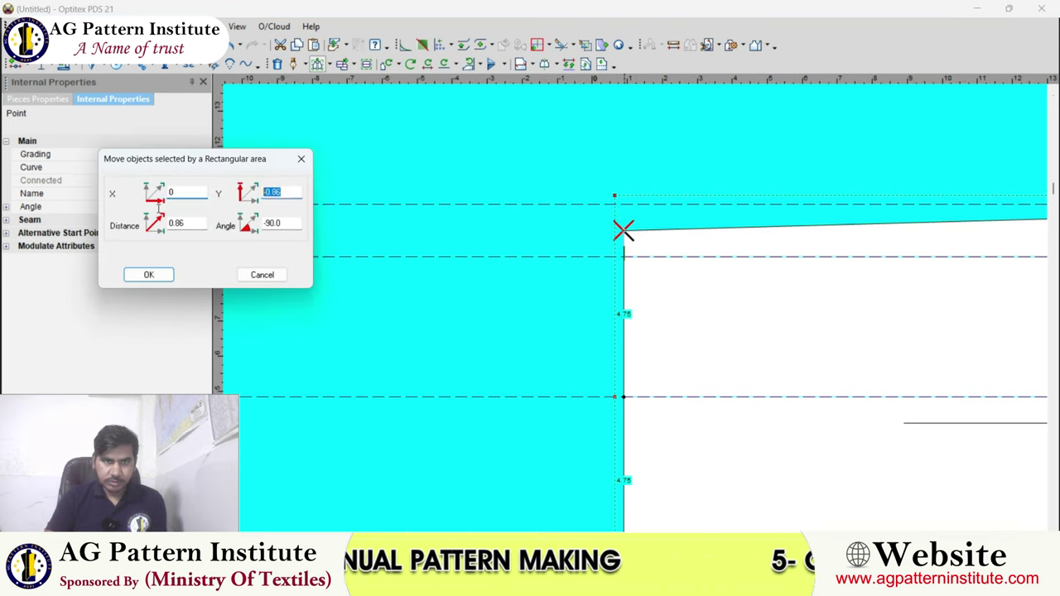
key(BackSpace)
text(-1.25)
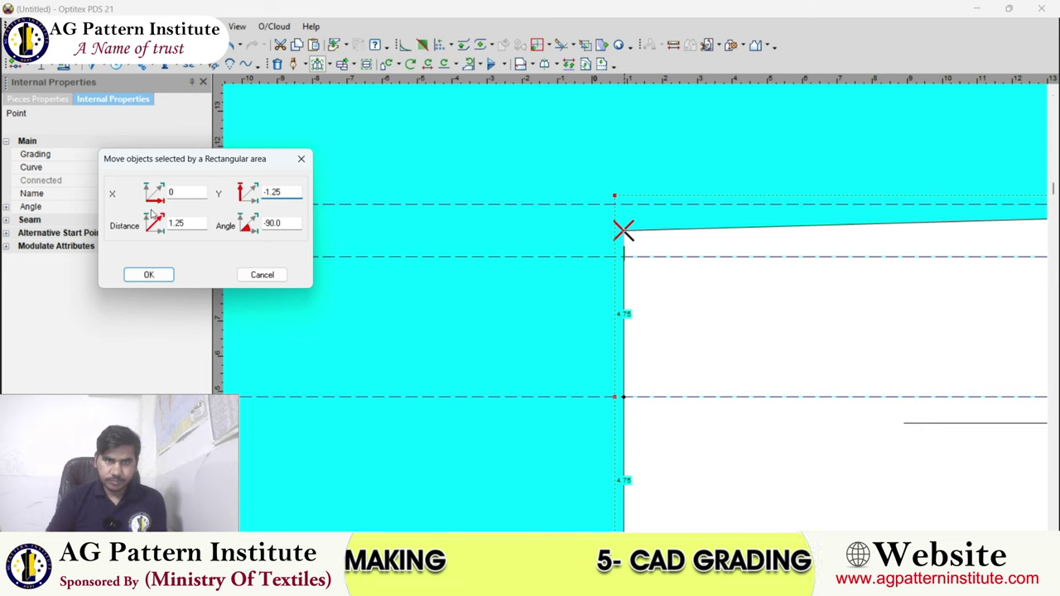
key(Return)
Move the bottom-left corner up 1.25, leaving a 3.5/3.5 left edge.
scroll(630, 307, down, 2)
scroll(613, 302, up, 2)
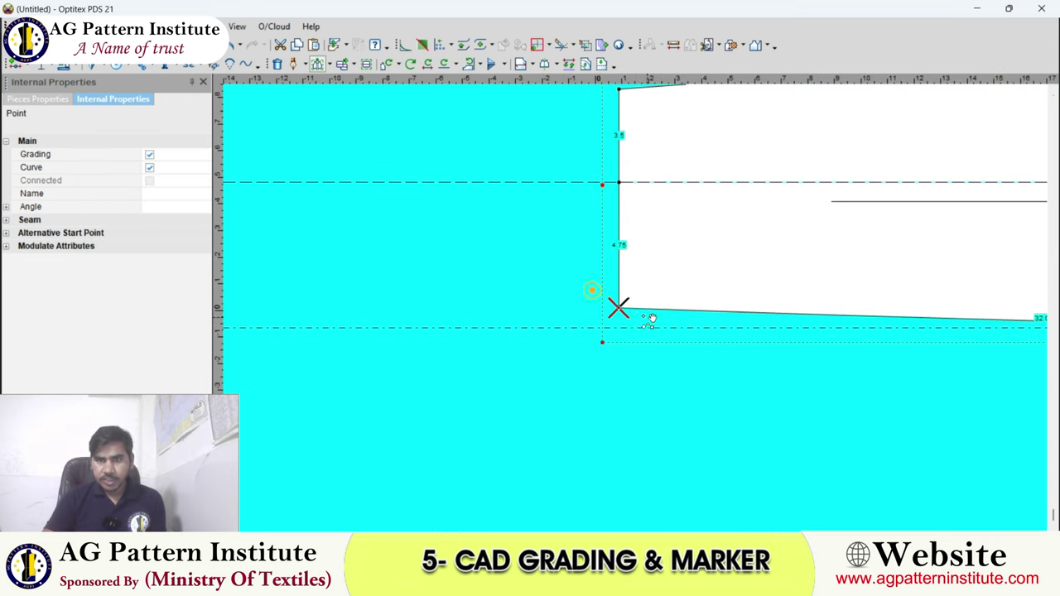
key(Return)
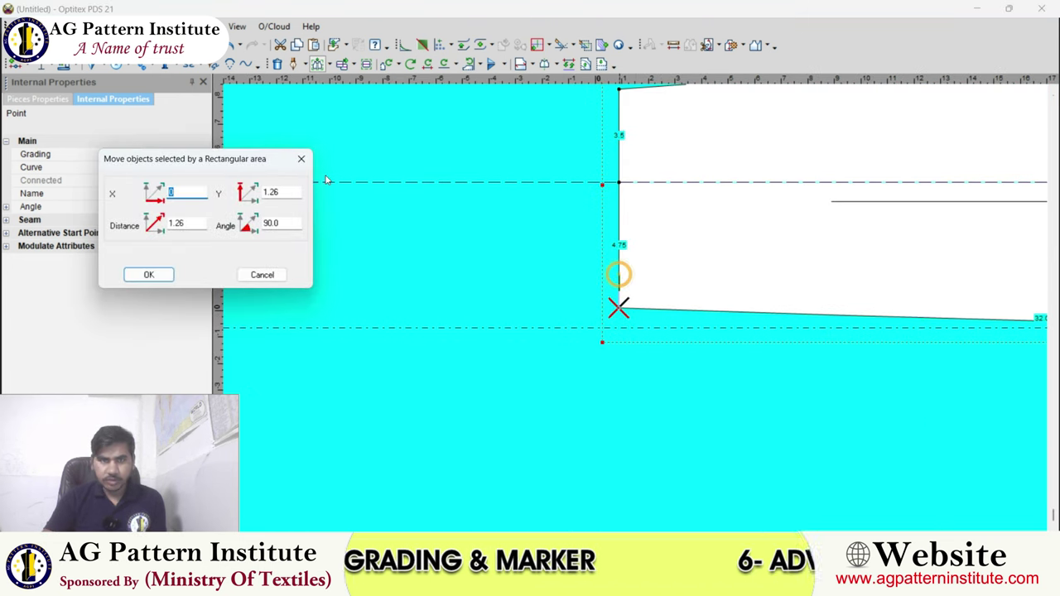
key(Tab)
text(1.25)
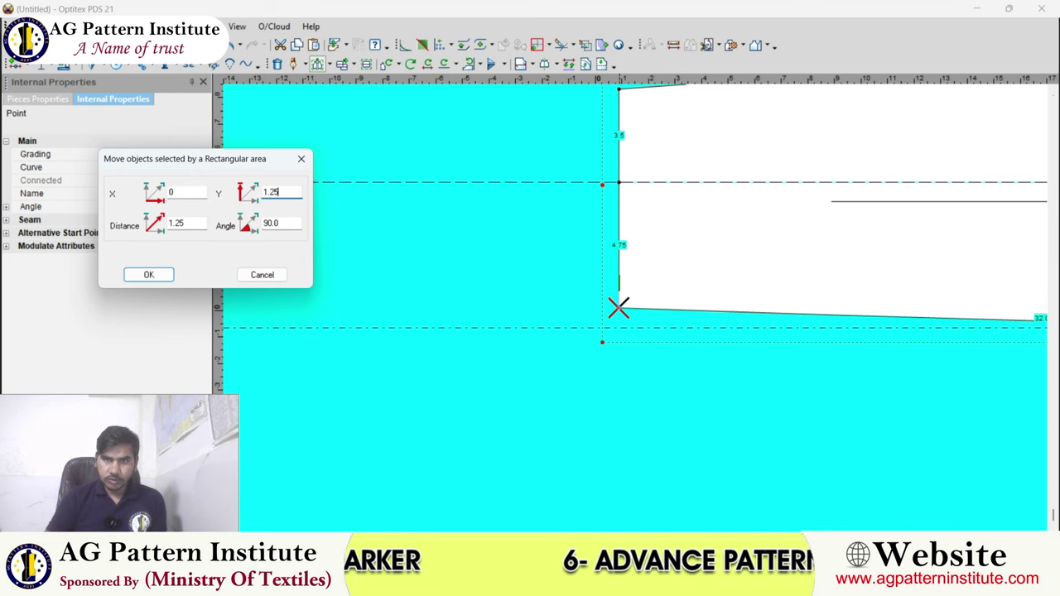
key(Return)
scroll(642, 313, down, 1)
scroll(642, 315, down, 1)
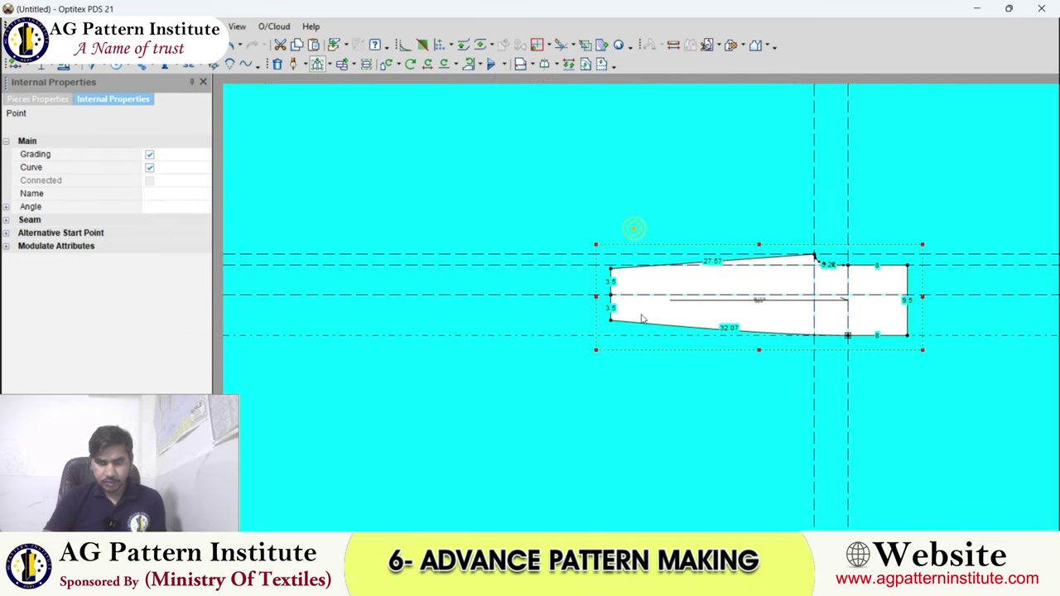
Review the vertical guide line's properties, then close the Guide Line Properties dialog.
scroll(727, 298, up, 1)
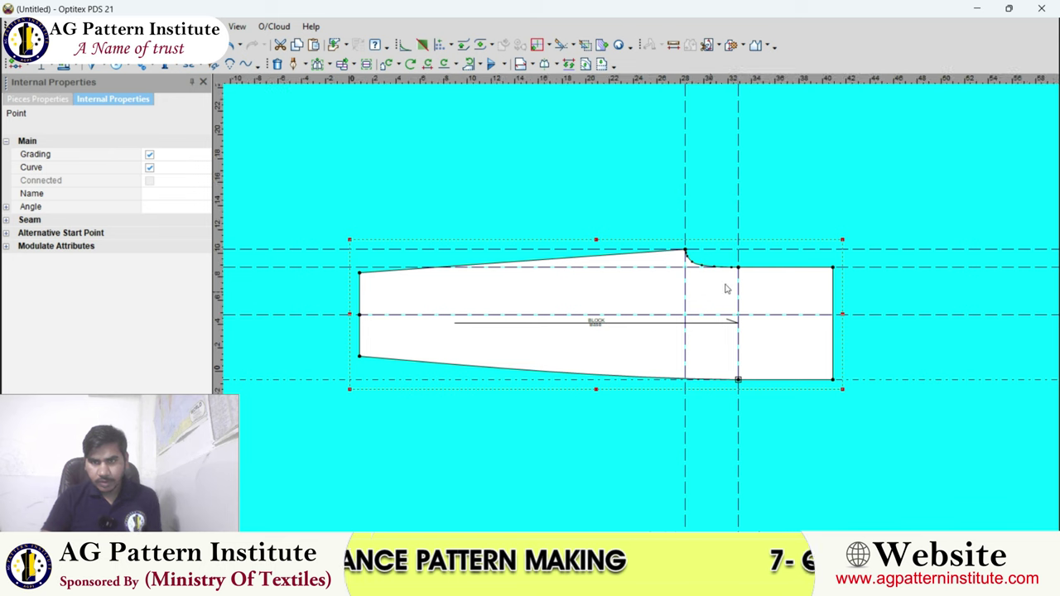
double_click(739, 220)
text(-16)
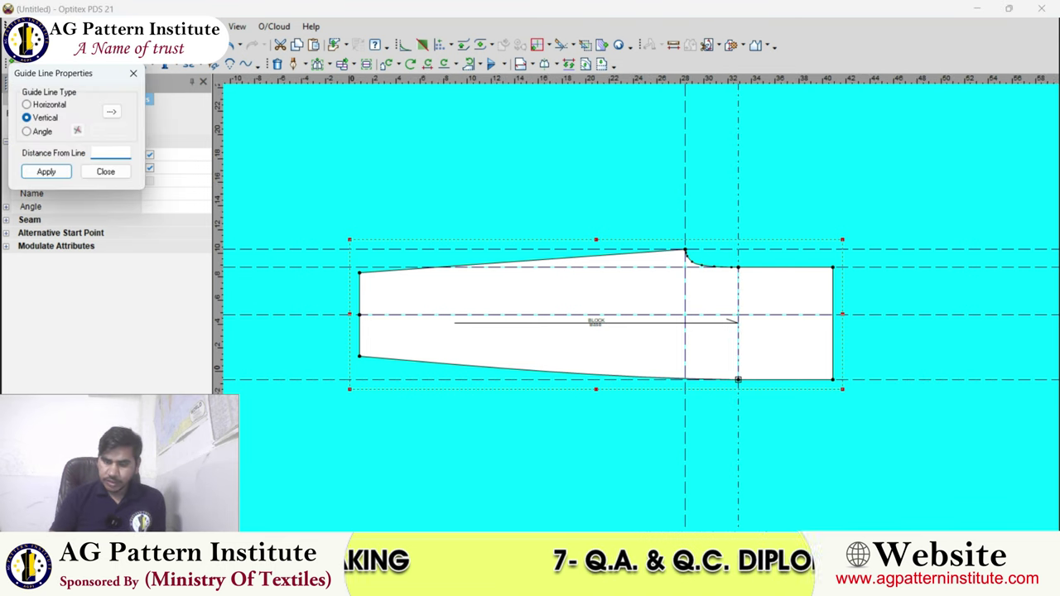
click(105, 172)
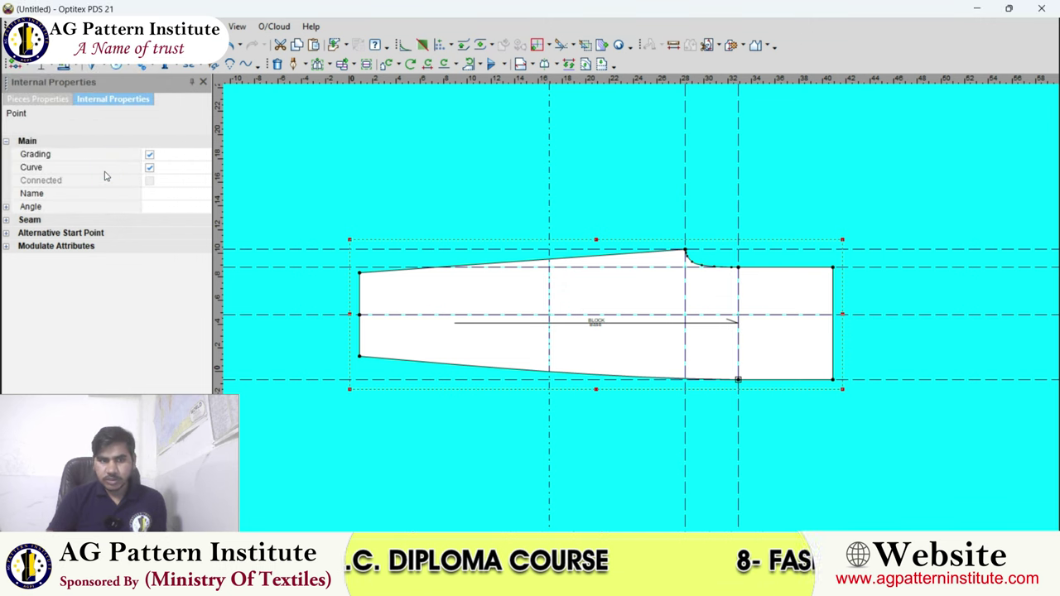
scroll(645, 323, up, 1)
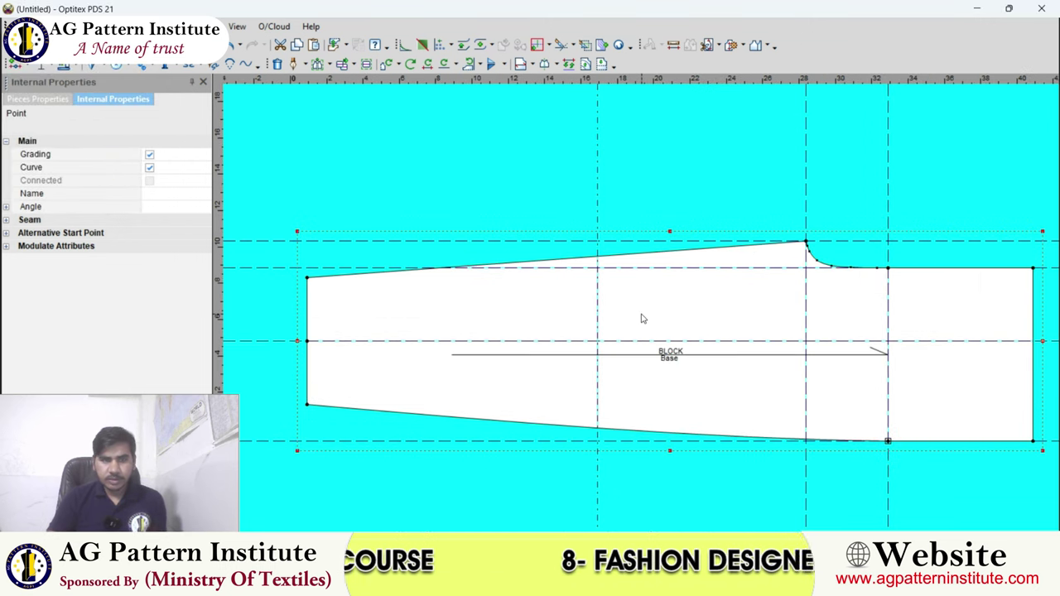
Add curve points on both long edges at the knee guide and pull the lower edge inward.
scroll(605, 294, up, 2)
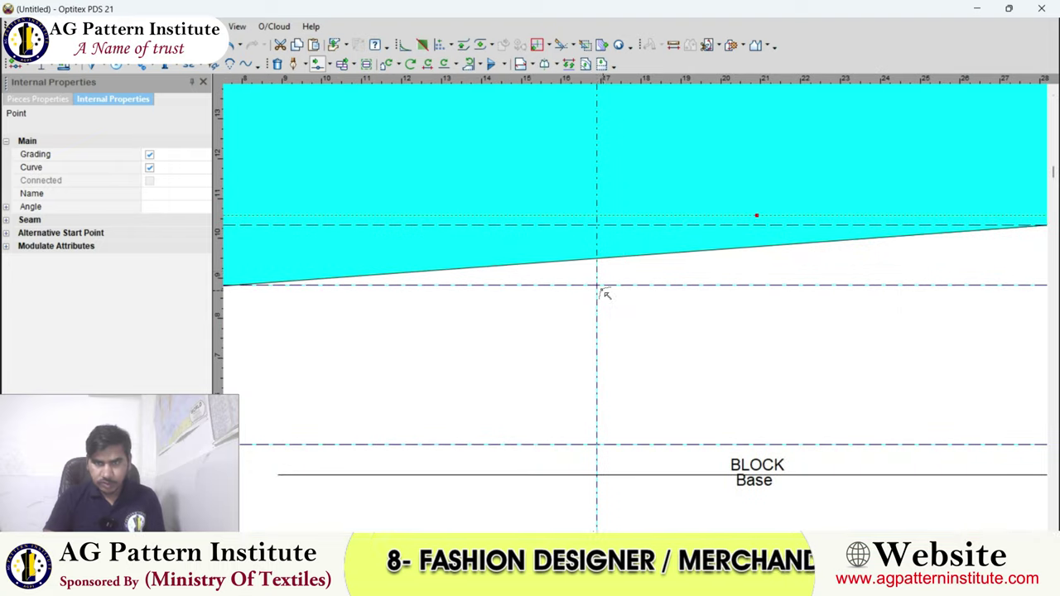
click(600, 258)
click(597, 296)
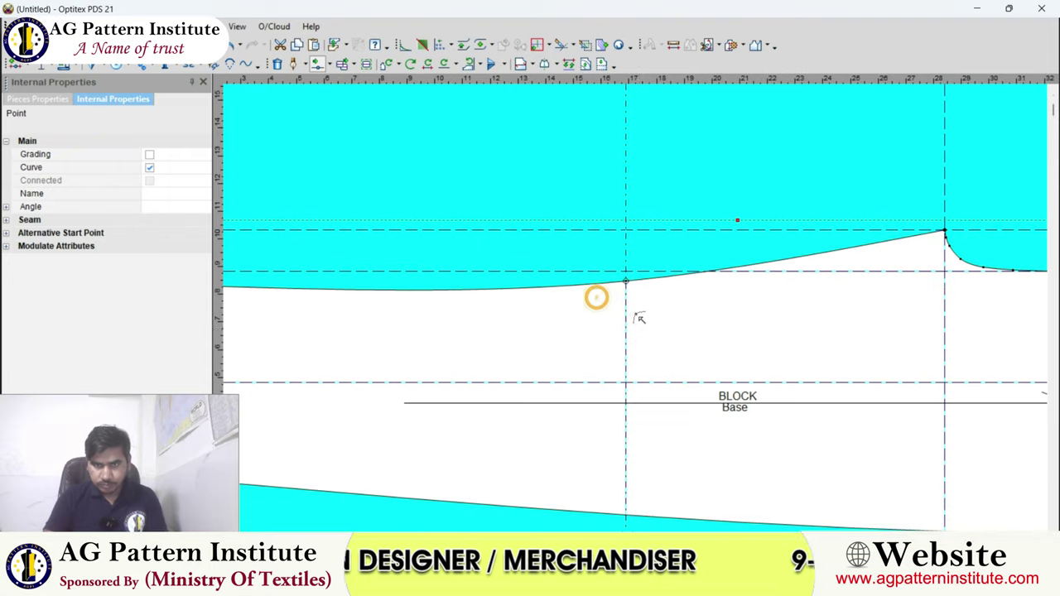
scroll(638, 315, up, 1)
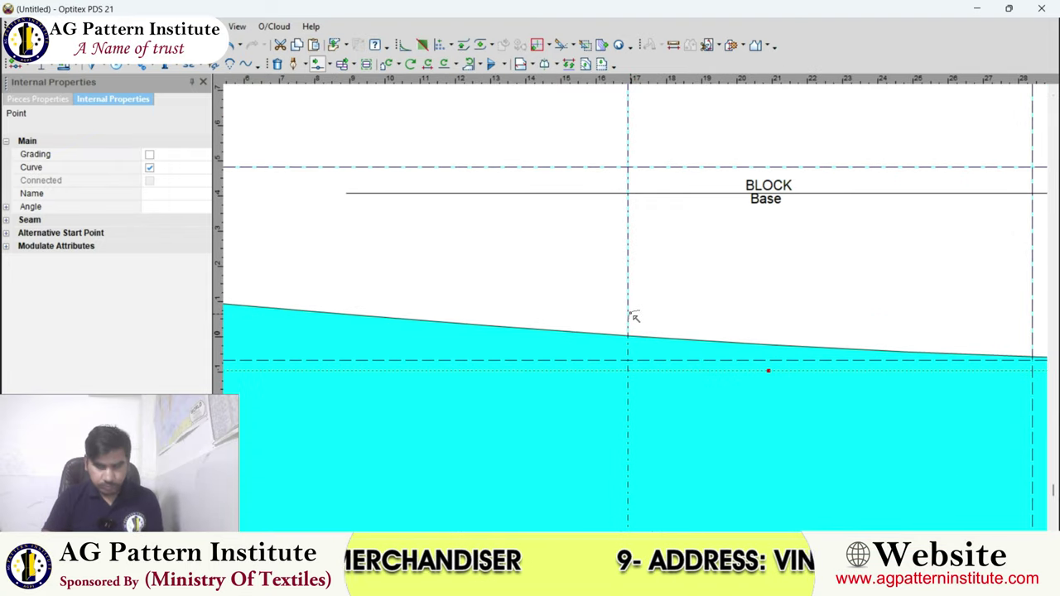
drag(629, 340, 628, 291)
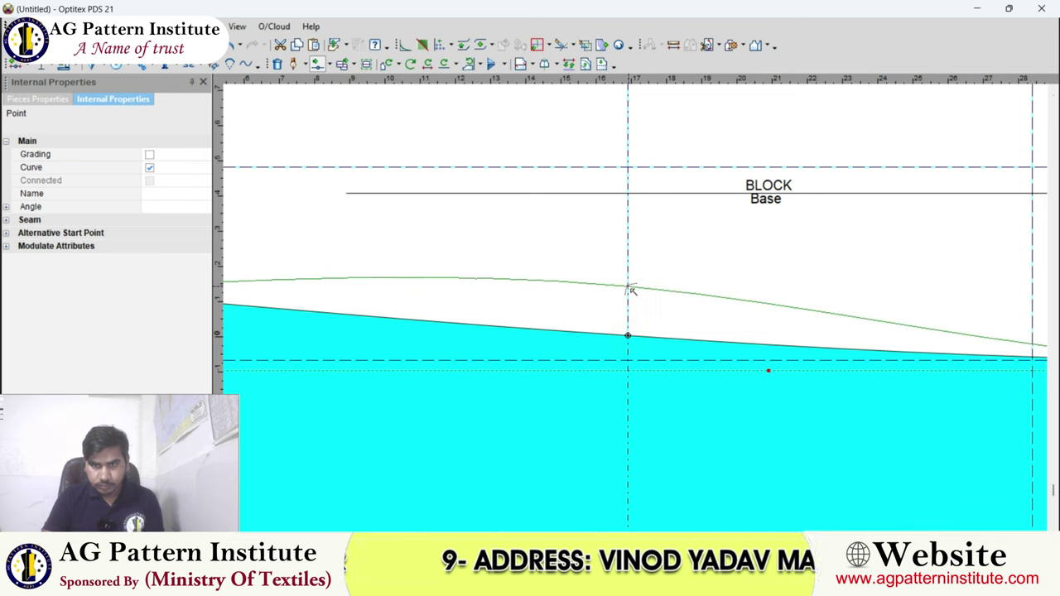
key(Return)
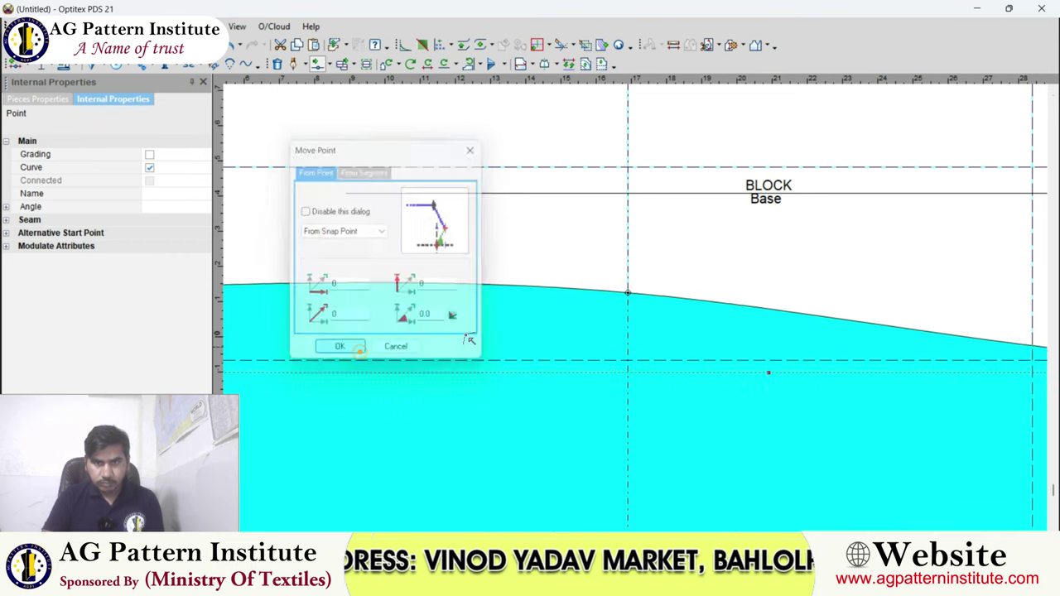
Set the upper edge's curve point at the knee guide and confirm its position.
scroll(629, 306, down, 3)
scroll(636, 304, up, 2)
scroll(632, 308, down, 1)
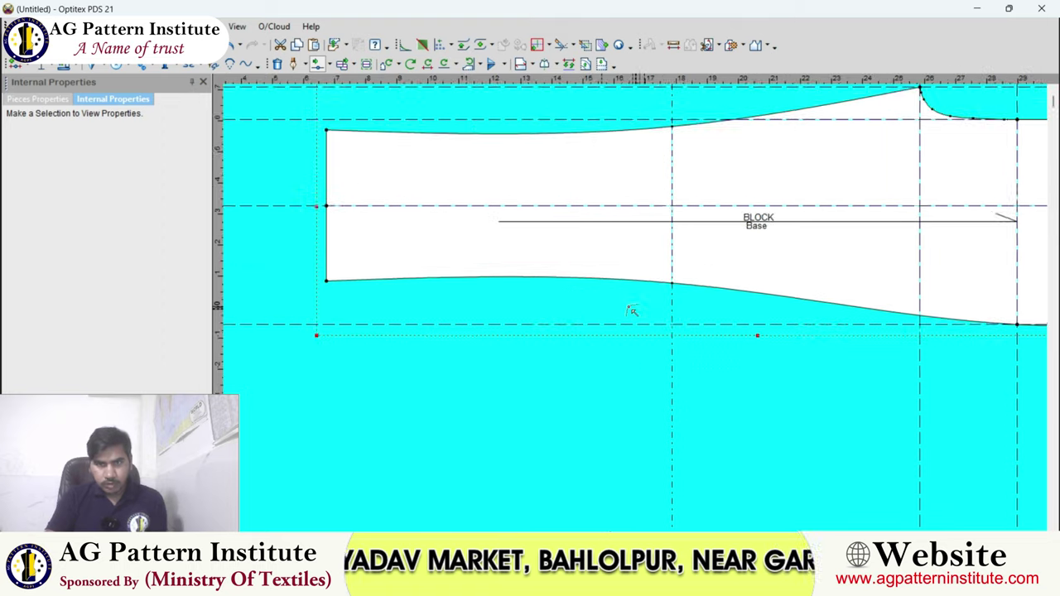
scroll(581, 308, down, 1)
scroll(673, 183, up, 2)
scroll(634, 290, up, 1)
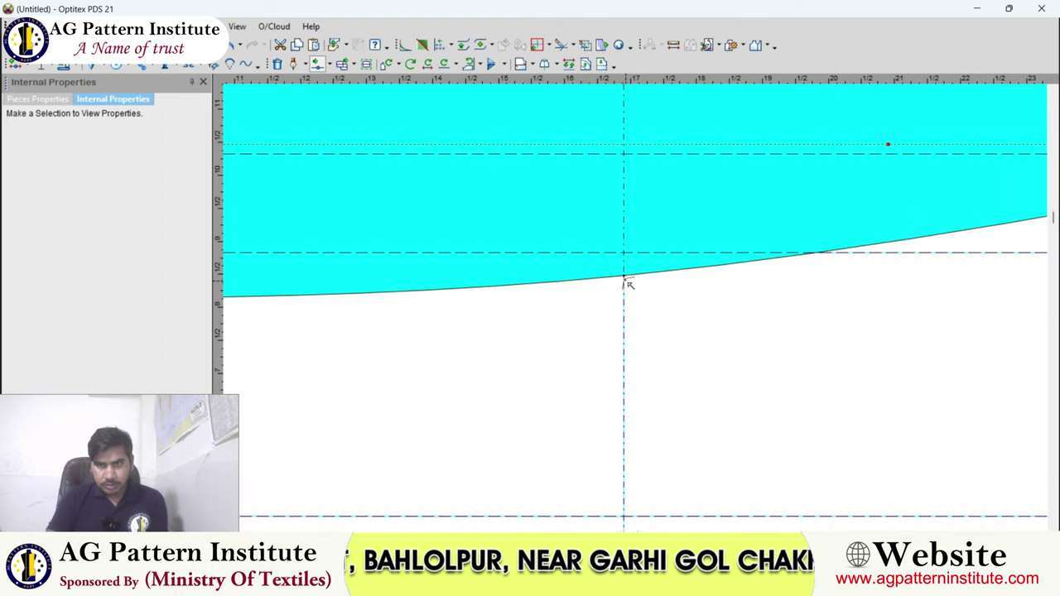
click(624, 276)
key(Return)
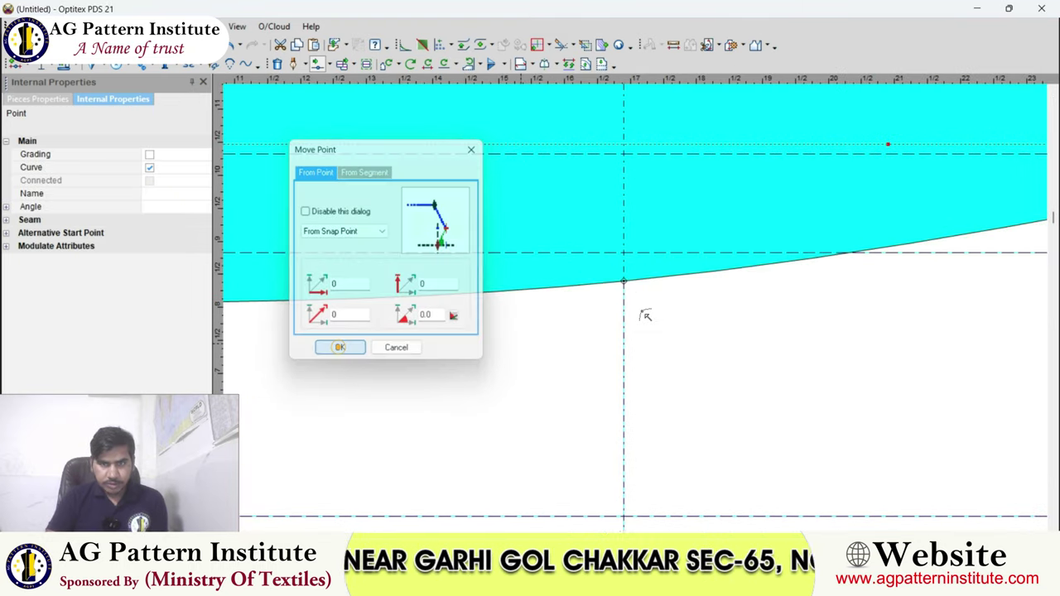
key(Return)
scroll(644, 309, down, 2)
scroll(643, 317, down, 1)
scroll(644, 307, up, 2)
scroll(646, 282, down, 1)
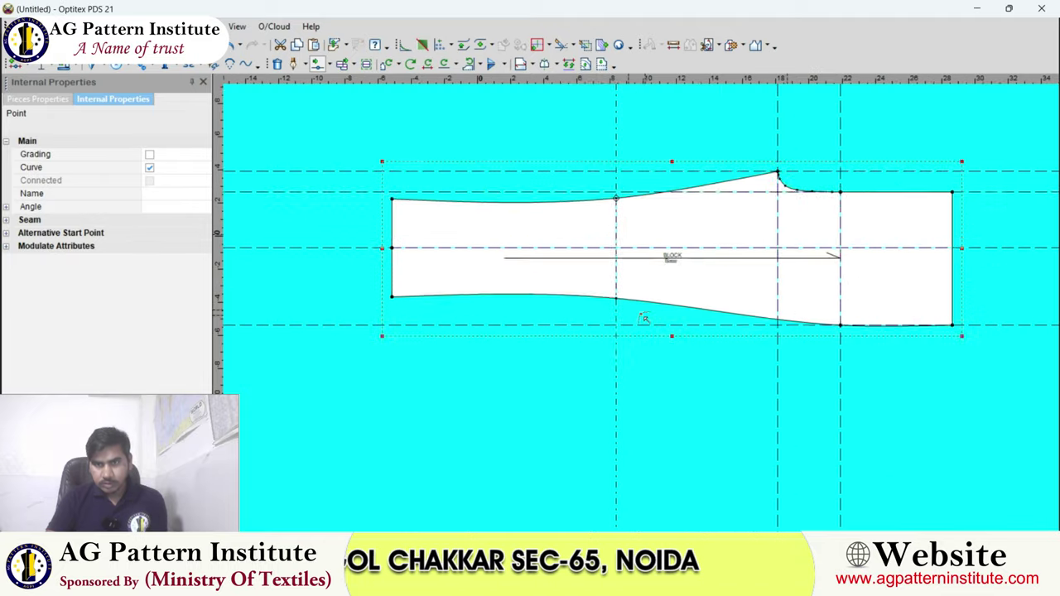
scroll(642, 313, up, 2)
scroll(705, 303, up, 1)
scroll(703, 304, up, 1)
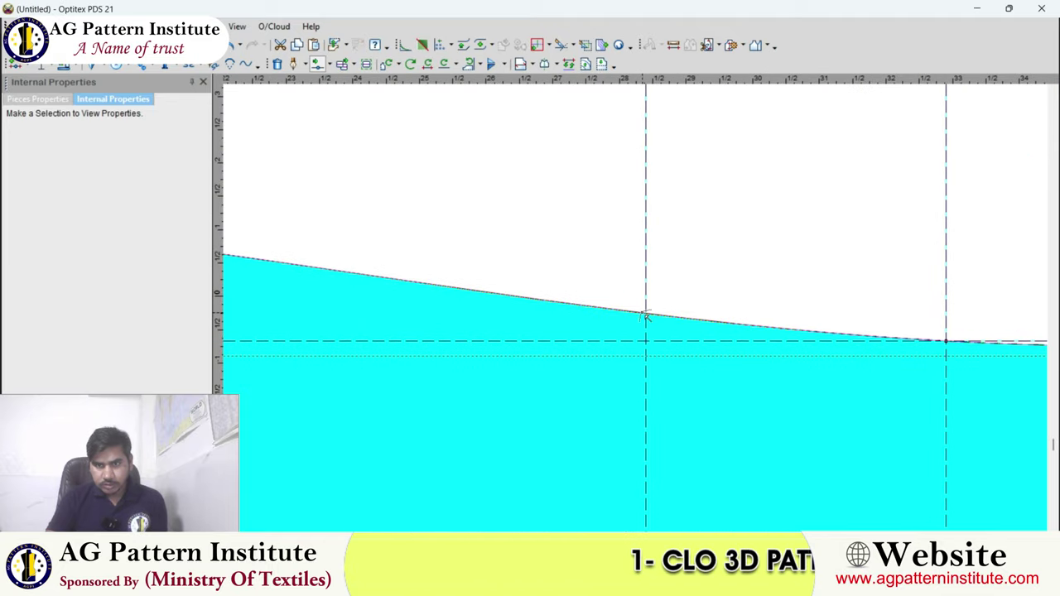
Keep the lower edge point at the crotch guide in place and turn Grading back on.
click(644, 313)
click(398, 348)
scroll(662, 298, down, 2)
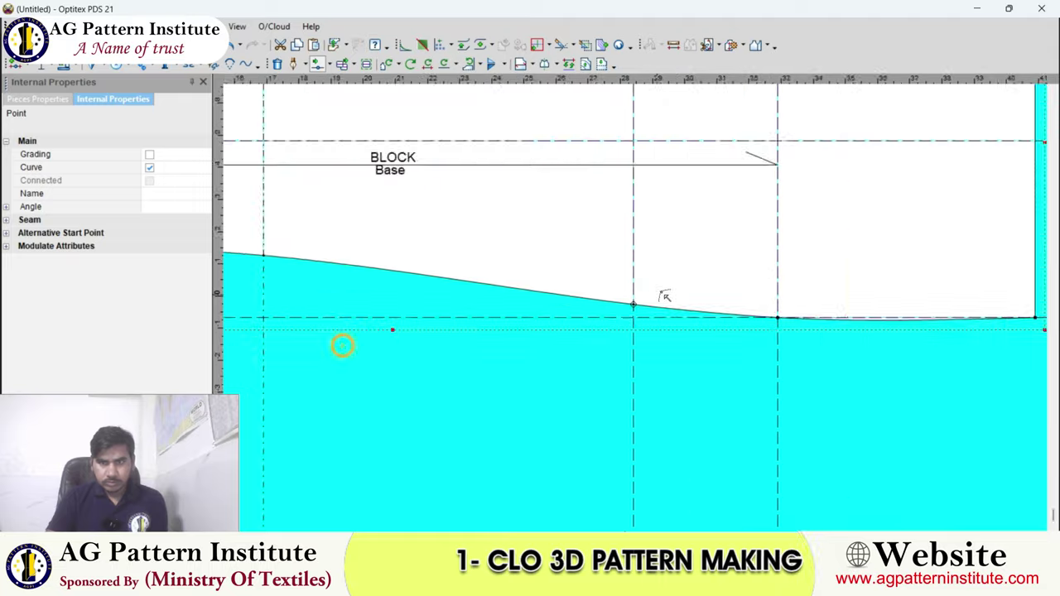
scroll(663, 298, down, 1)
click(149, 154)
scroll(615, 301, down, 2)
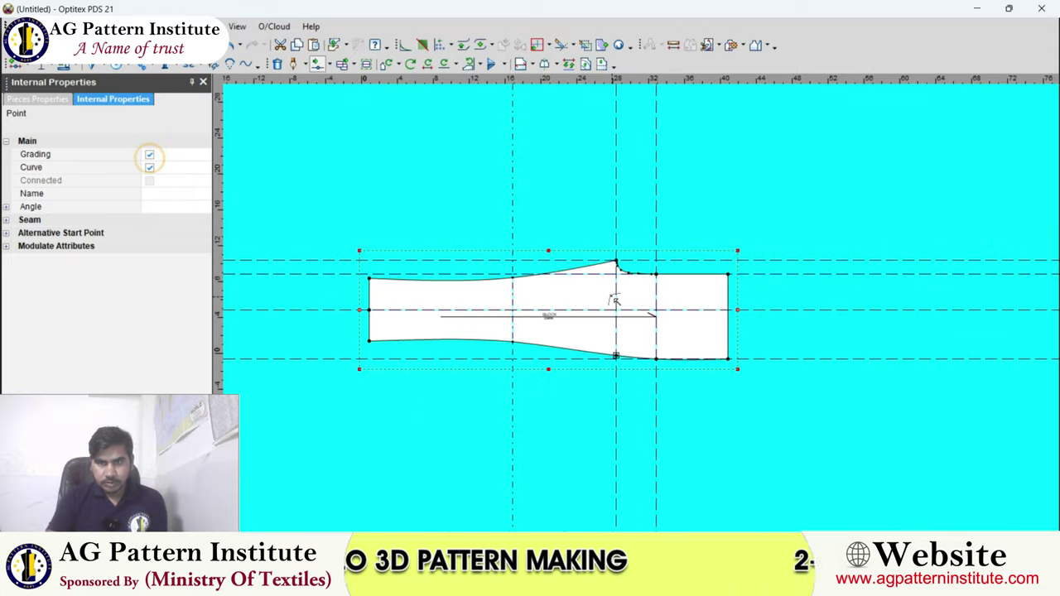
scroll(599, 256, up, 2)
scroll(679, 338, down, 2)
scroll(638, 315, up, 1)
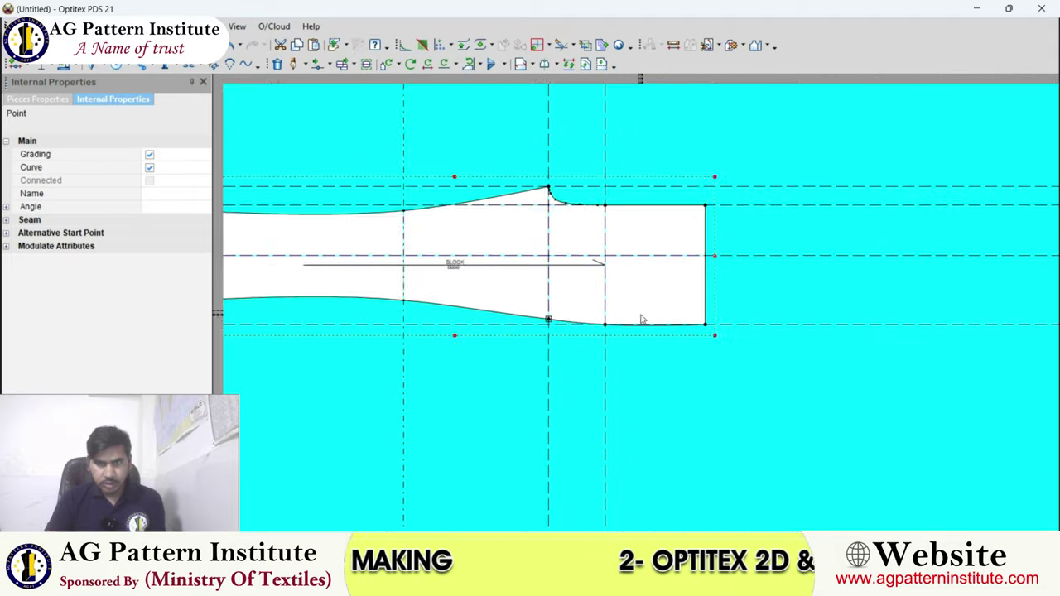
scroll(492, 296, down, 2)
scroll(620, 319, up, 2)
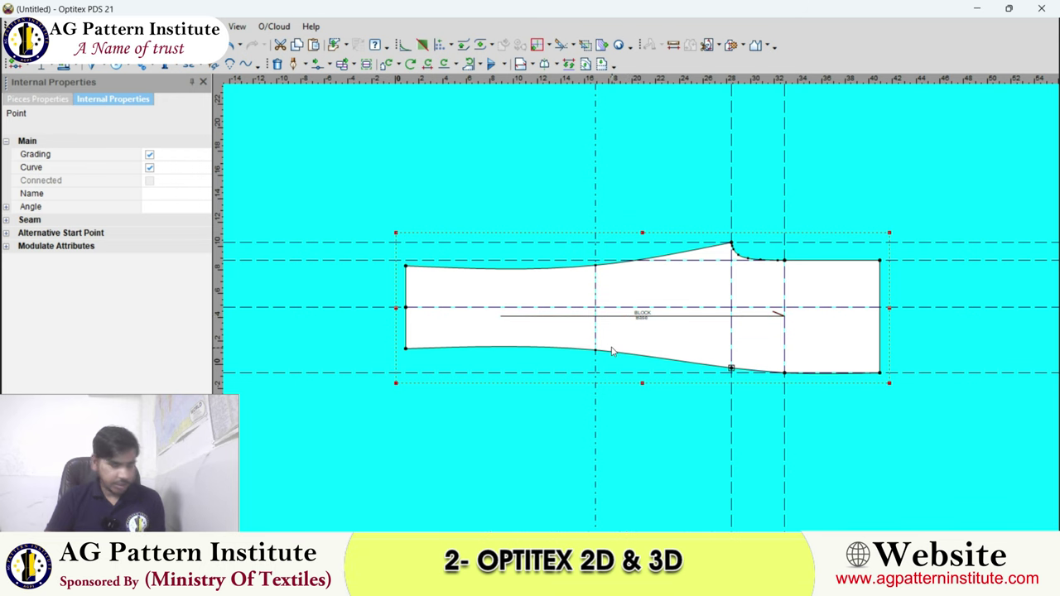
scroll(647, 311, up, 1)
scroll(663, 327, up, 2)
Raise the wide end's bottom corner by 1 and reshape the lower edge curve into it.
click(655, 323)
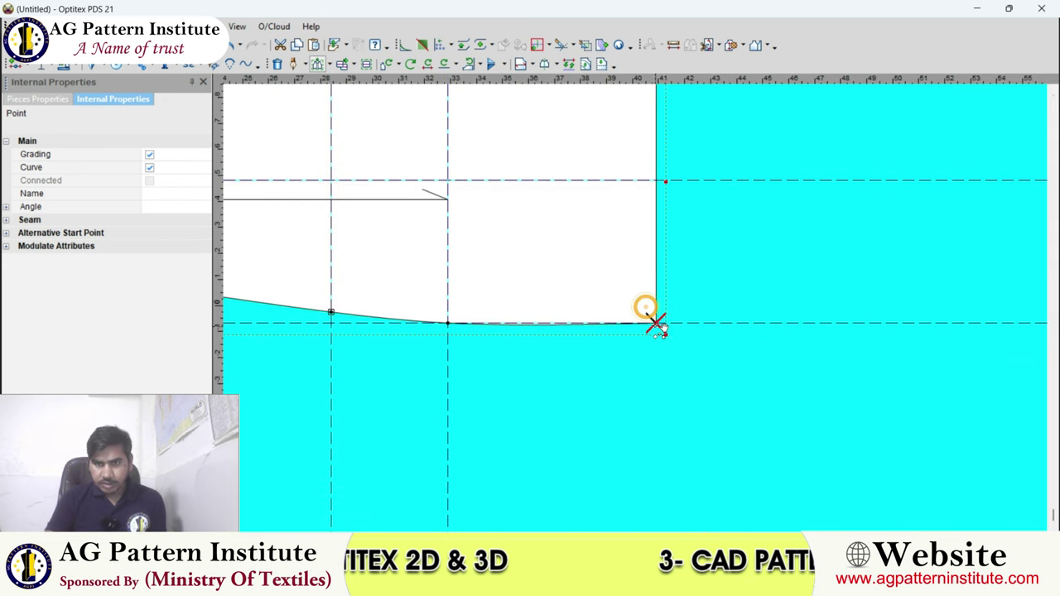
click(653, 298)
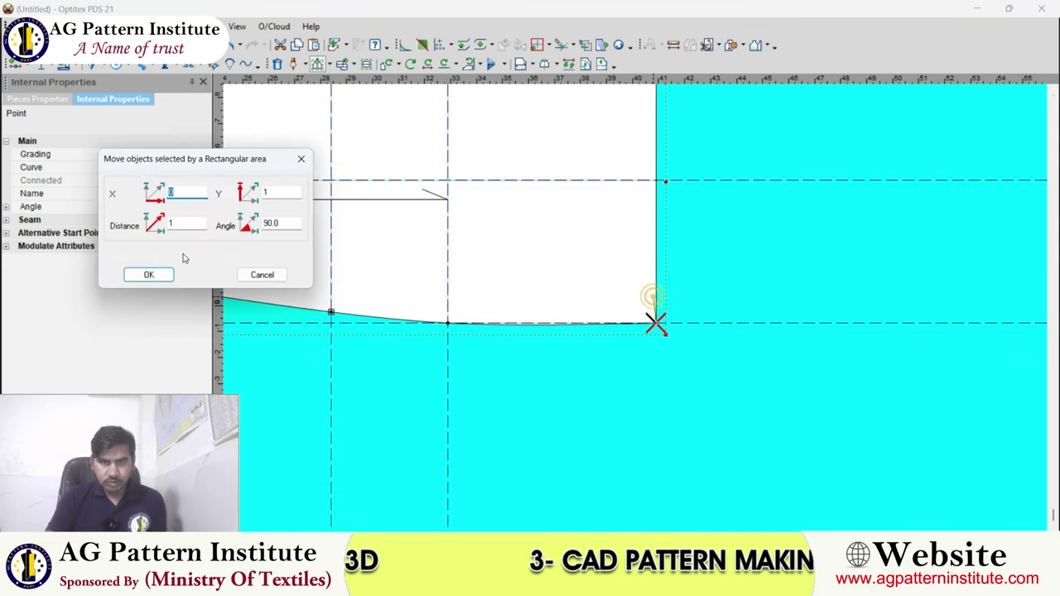
click(279, 193)
key(Return)
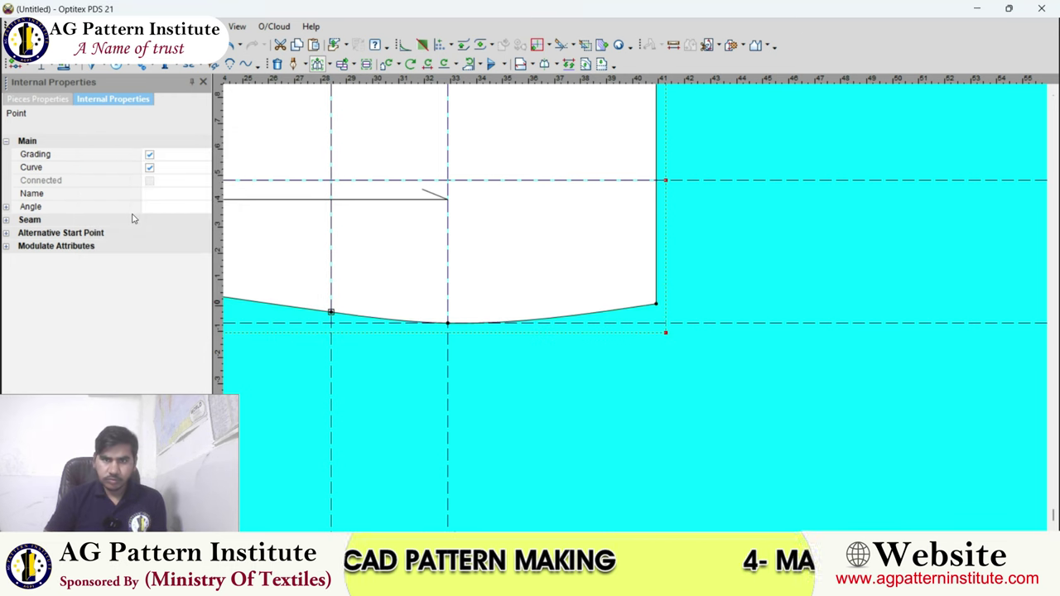
scroll(638, 310, down, 2)
scroll(638, 310, down, 3)
scroll(643, 312, up, 1)
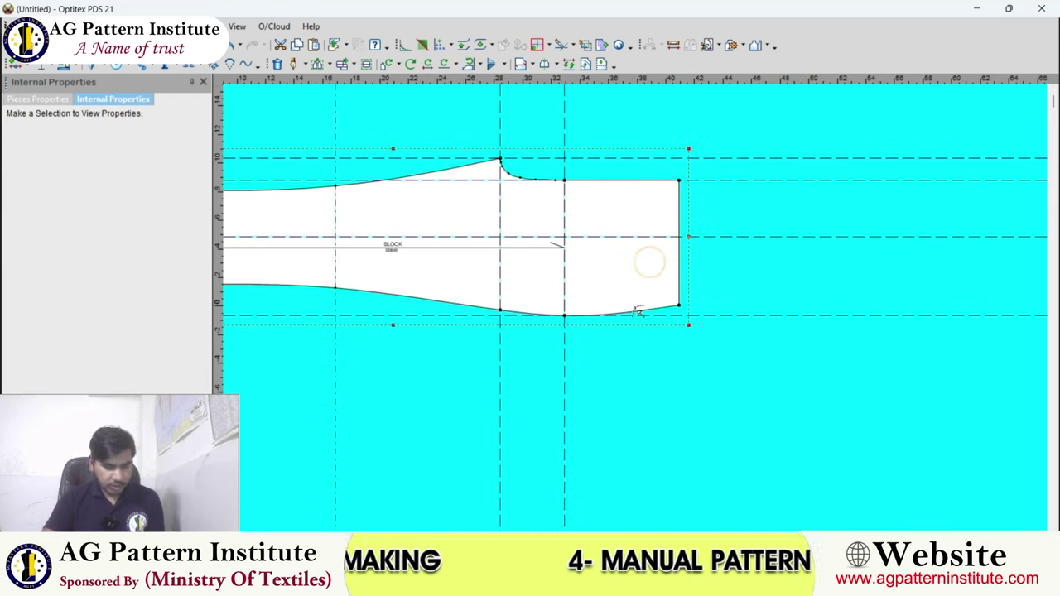
scroll(641, 311, up, 2)
scroll(634, 310, up, 2)
double_click(643, 304)
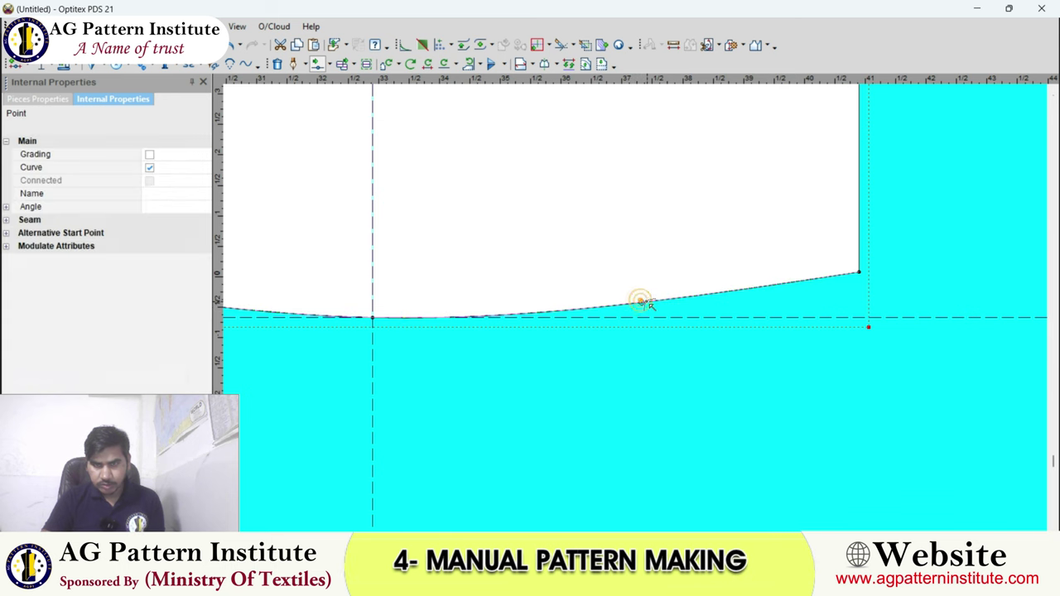
key(Return)
scroll(639, 304, down, 2)
scroll(631, 249, down, 2)
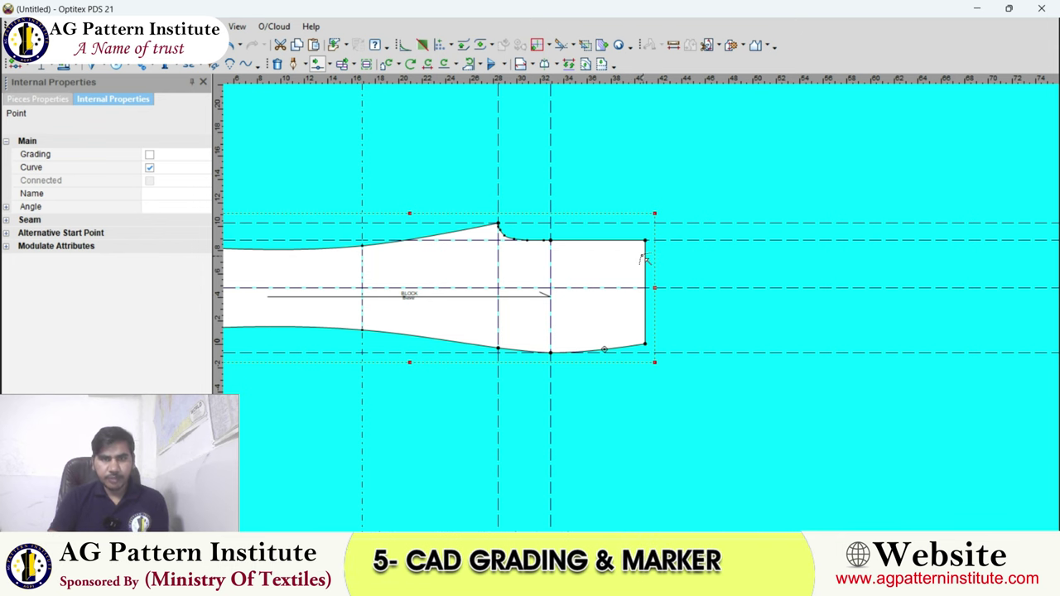
Move the trouser block away from the guides and paste a copy over it.
scroll(641, 308, down, 1)
scroll(643, 314, up, 2)
scroll(643, 315, down, 1)
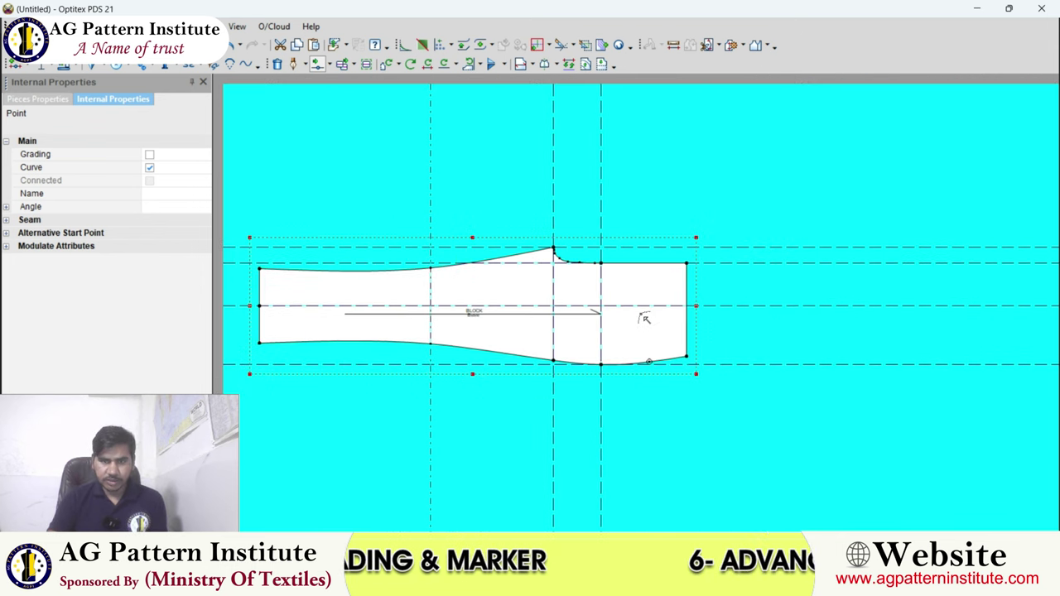
scroll(645, 319, up, 1)
scroll(643, 318, down, 1)
scroll(640, 253, down, 1)
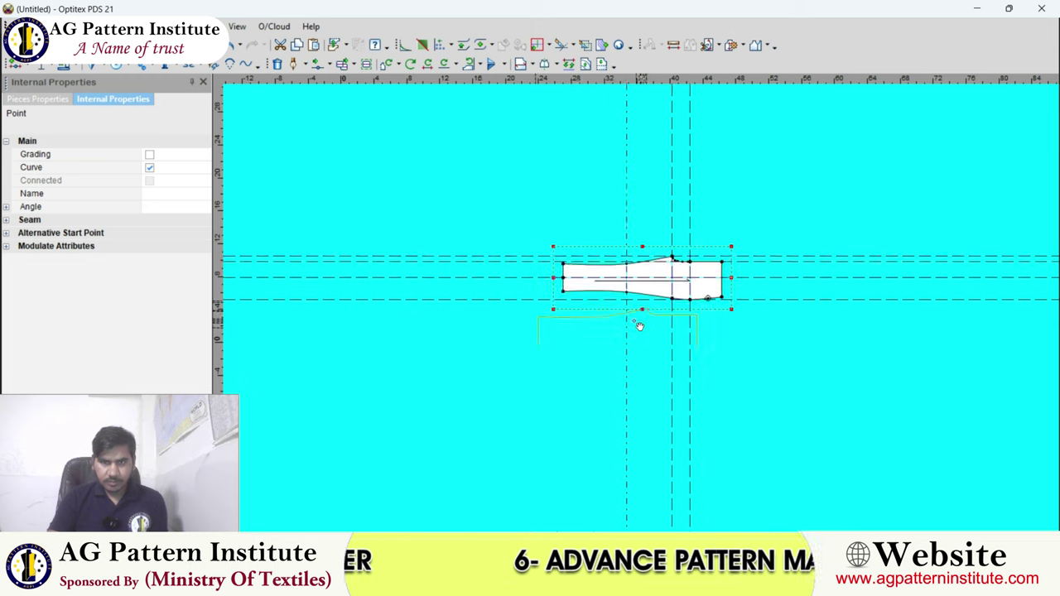
scroll(639, 252, up, 1)
drag(729, 202, 508, 331)
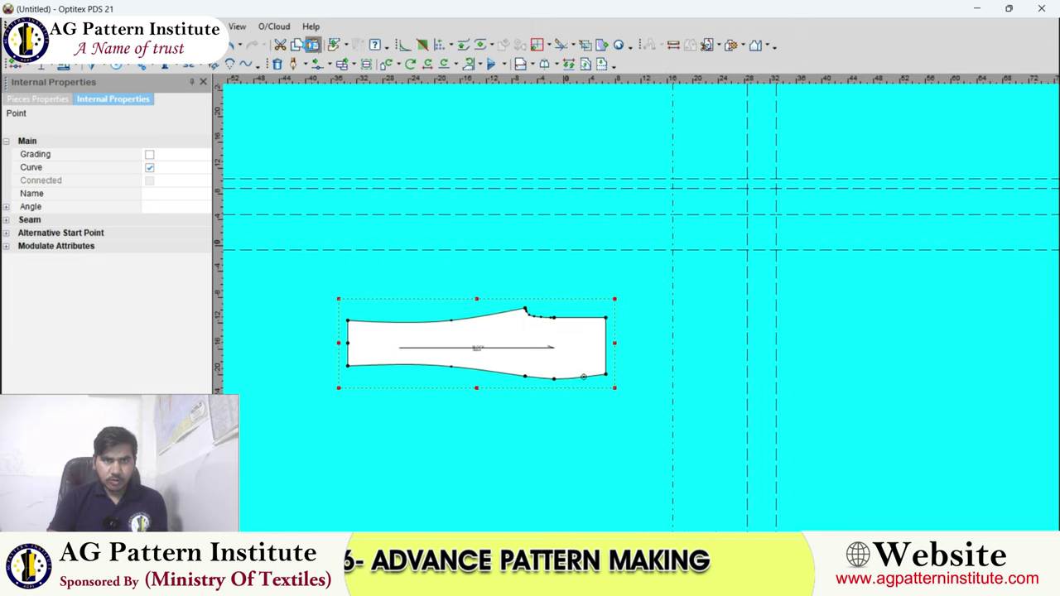
click(313, 44)
drag(603, 308, 629, 246)
scroll(629, 246, down, 1)
scroll(598, 307, up, 1)
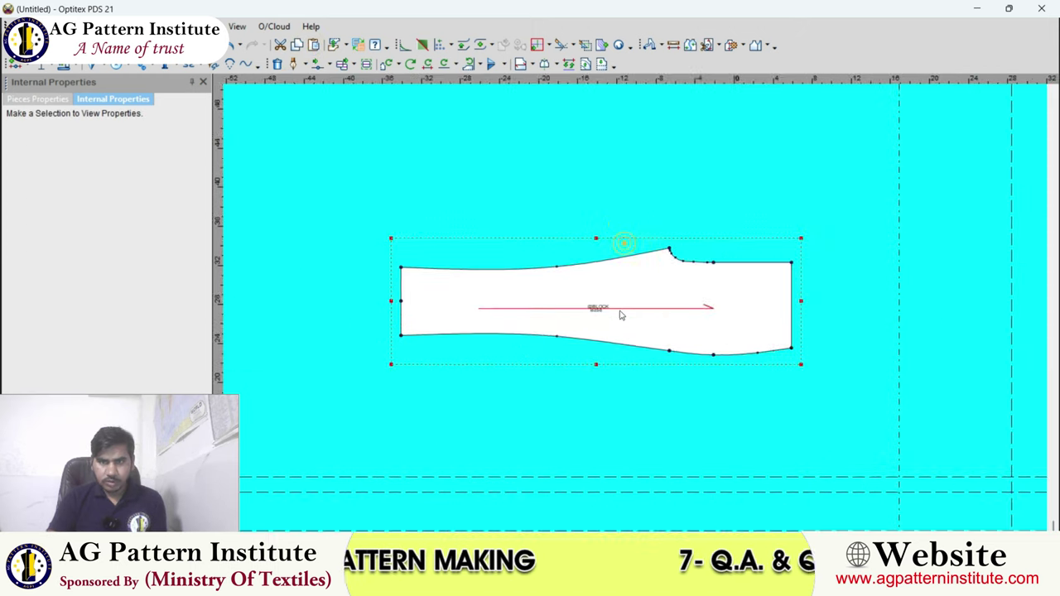
scroll(633, 321, down, 1)
scroll(633, 320, up, 1)
scroll(548, 281, up, 1)
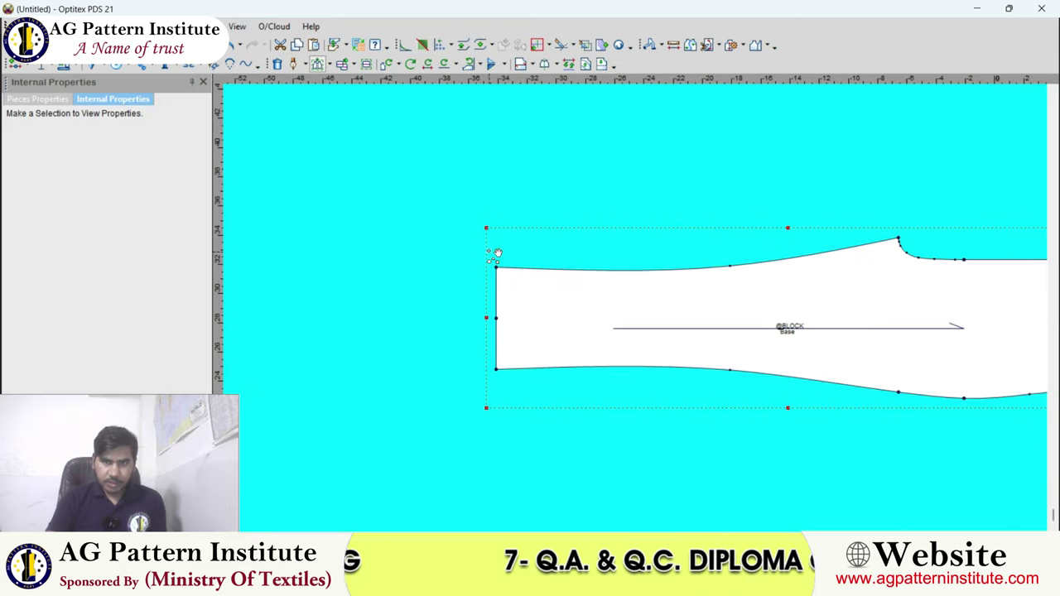
Raise the copy's top-left corner 1.5 straight up with X offset 0.
mouse_move(474, 240)
mouse_down()
mouse_move(617, 275)
mouse_move(534, 287)
mouse_up()
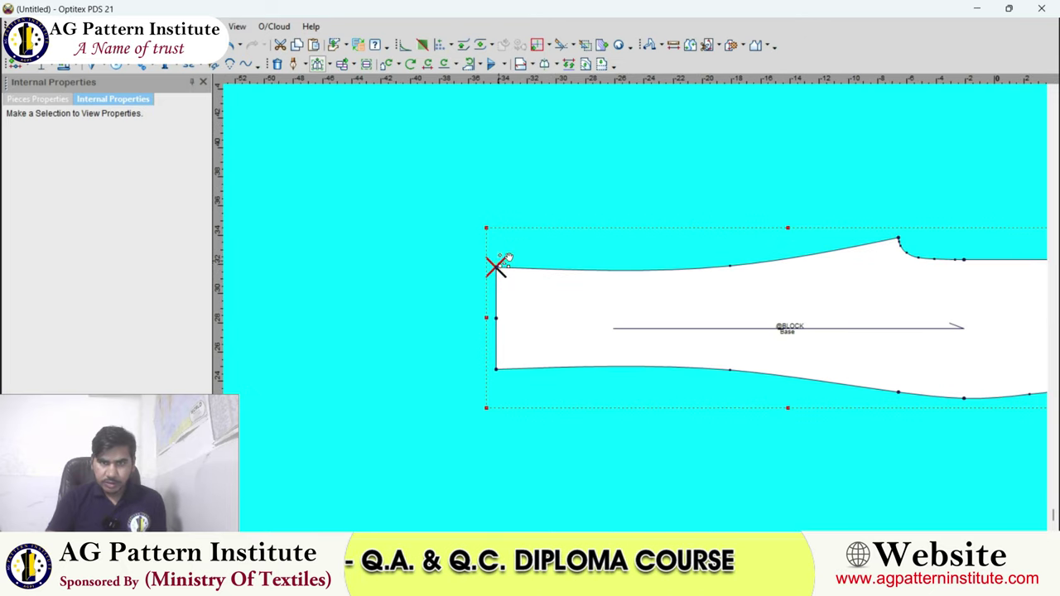
drag(507, 241, 498, 240)
double_click(265, 194)
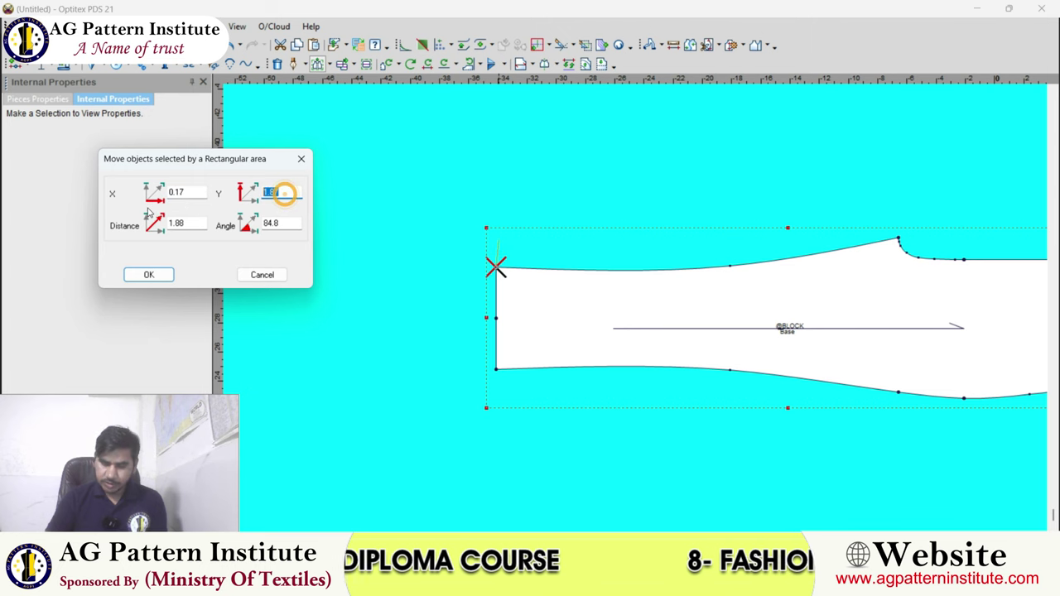
text(1.5)
double_click(189, 191)
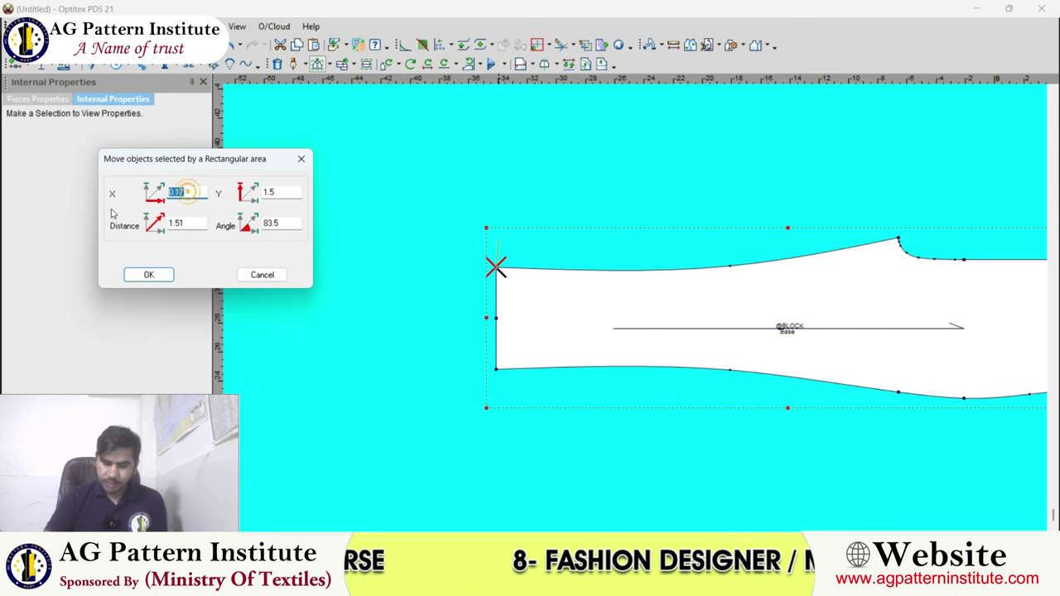
text(0)
key(Return)
Raise the copy's top-edge curve point 1 straight up with X offset 0.
click(711, 227)
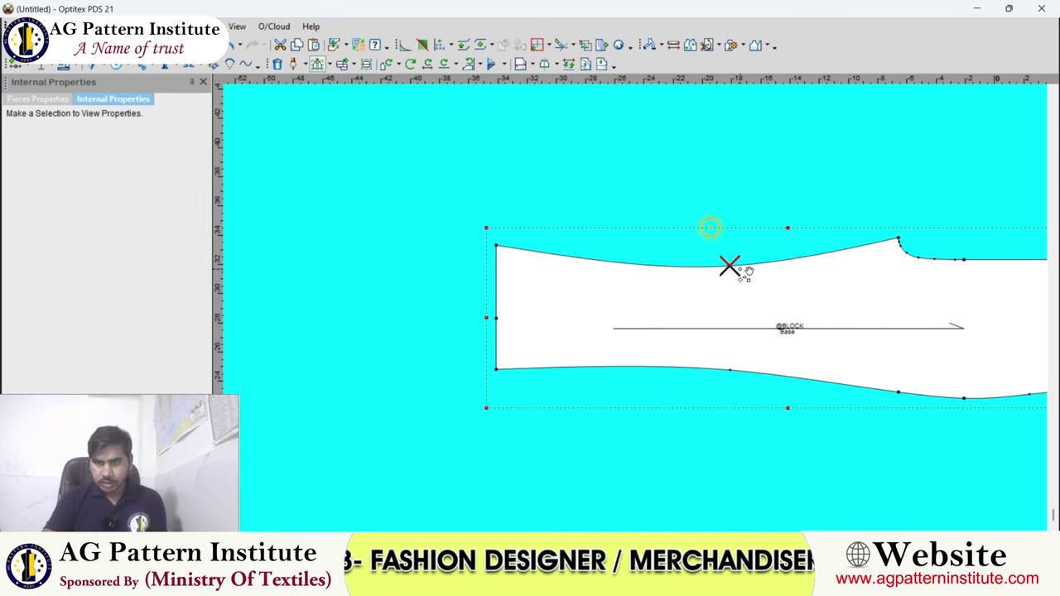
click(730, 217)
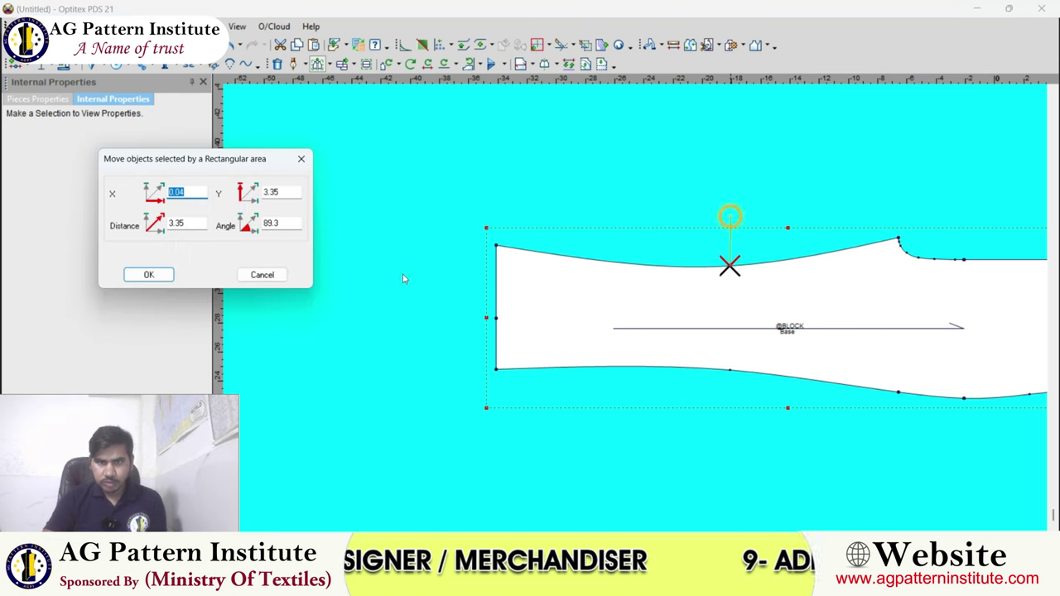
double_click(291, 191)
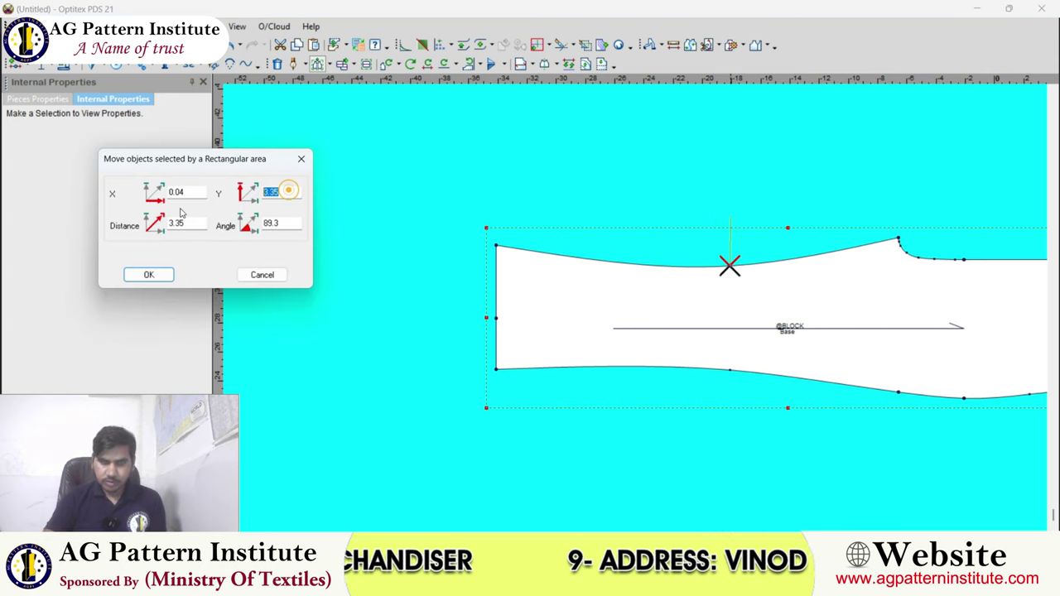
text(1)
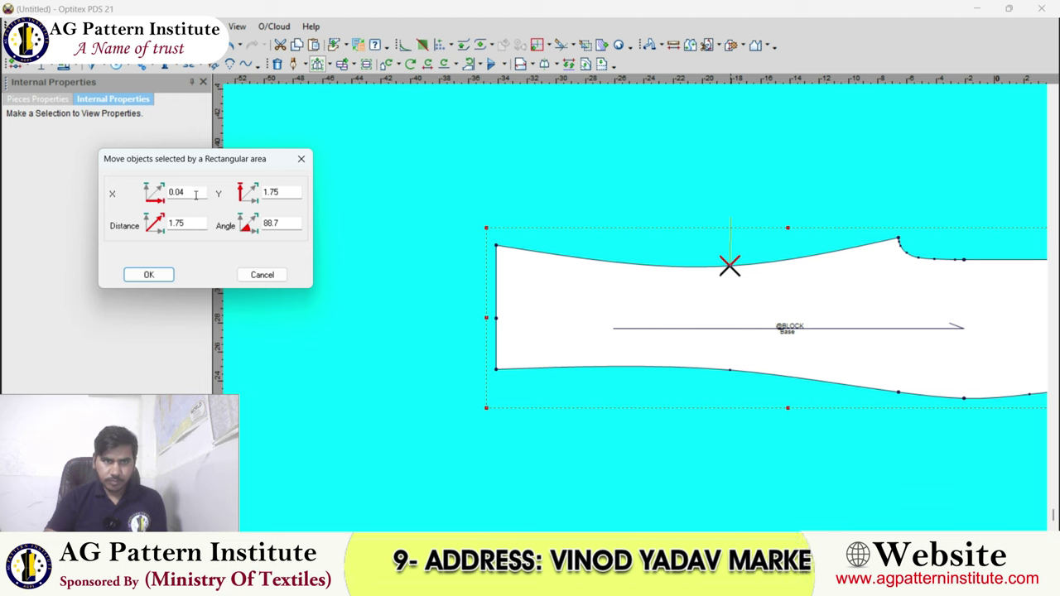
double_click(196, 193)
text(0)
key(Return)
Move the crotch point with offsets X -3/8 and Y 2.5 in the Move objects dialog.
scroll(693, 216, down, 2)
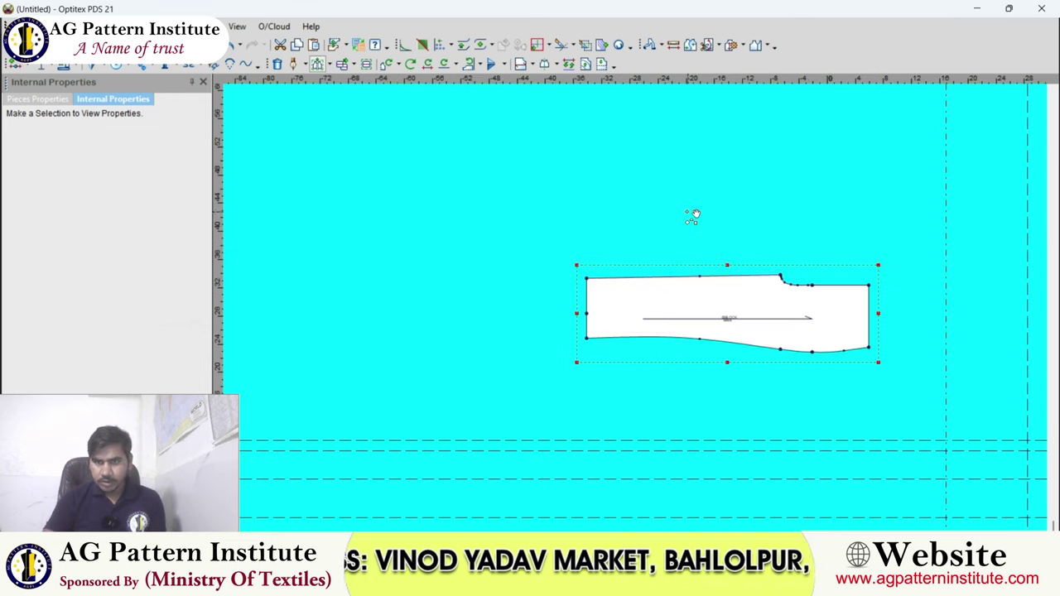
scroll(703, 225, up, 2)
scroll(635, 308, up, 1)
scroll(639, 317, up, 1)
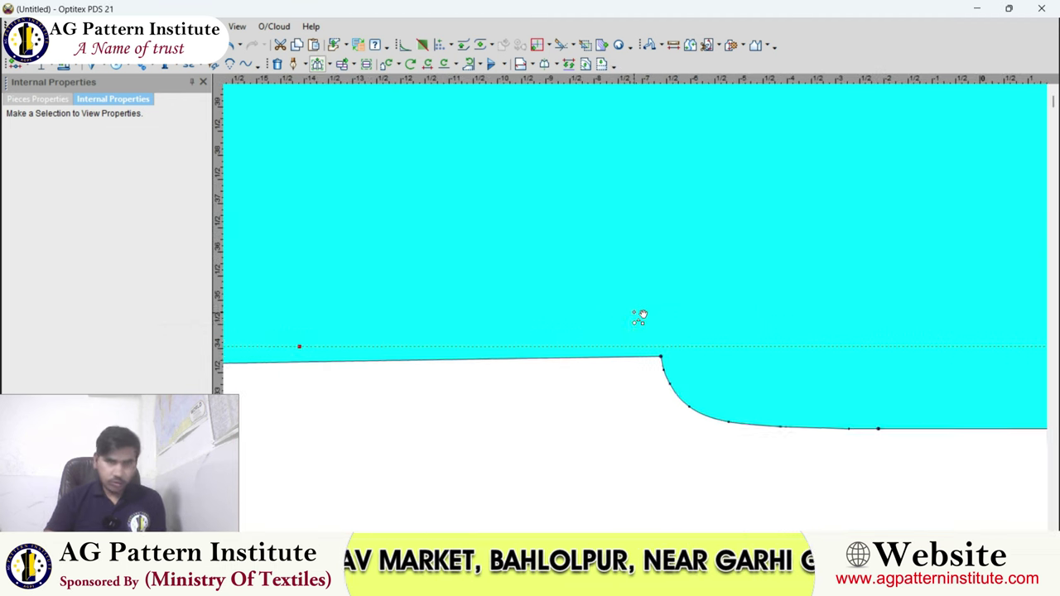
scroll(640, 317, up, 1)
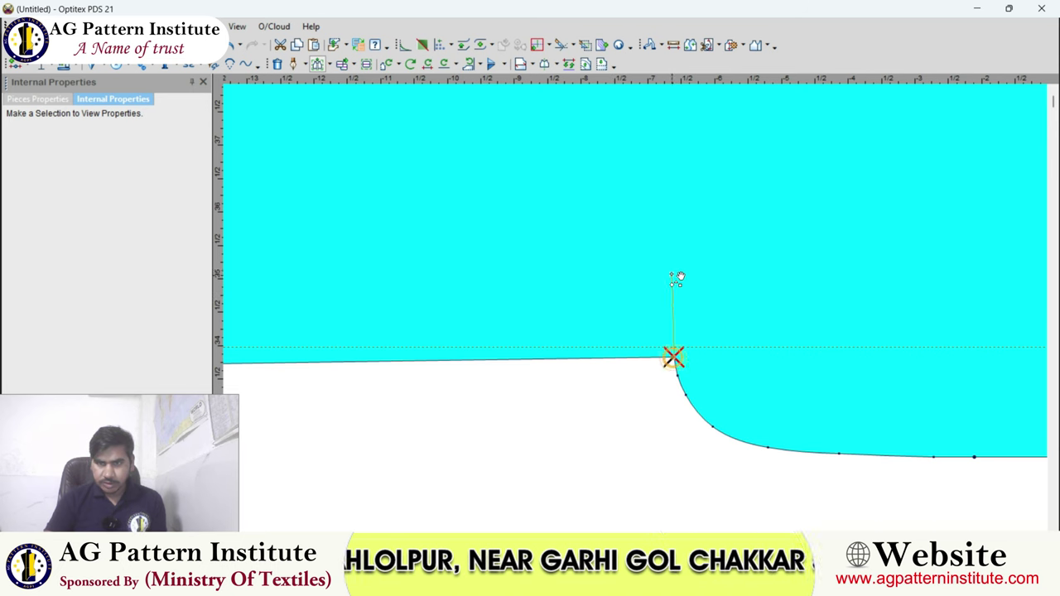
click(672, 276)
key(Tab)
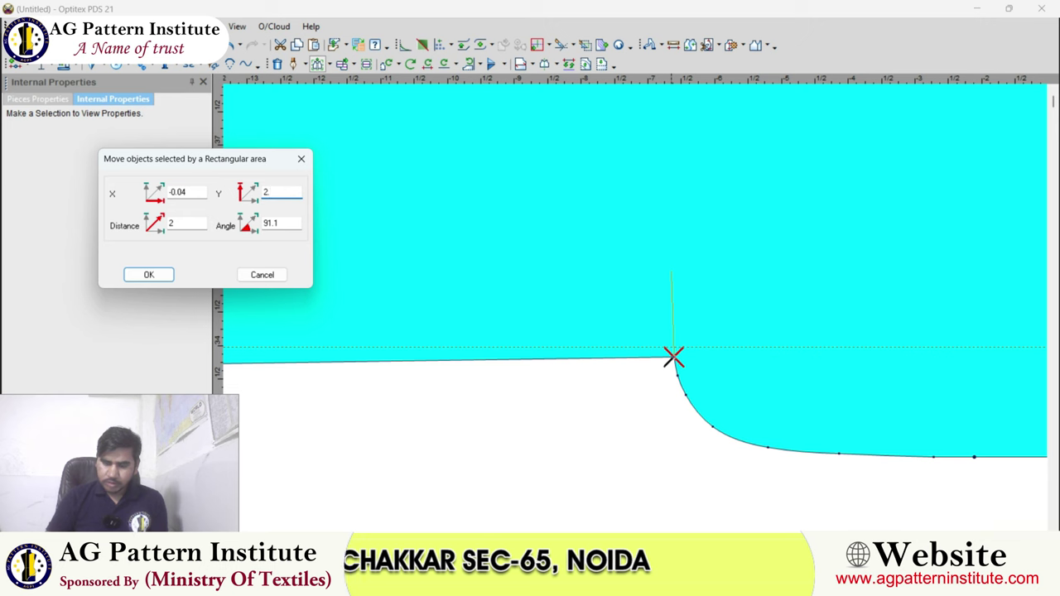
double_click(193, 193)
text(-3/8)
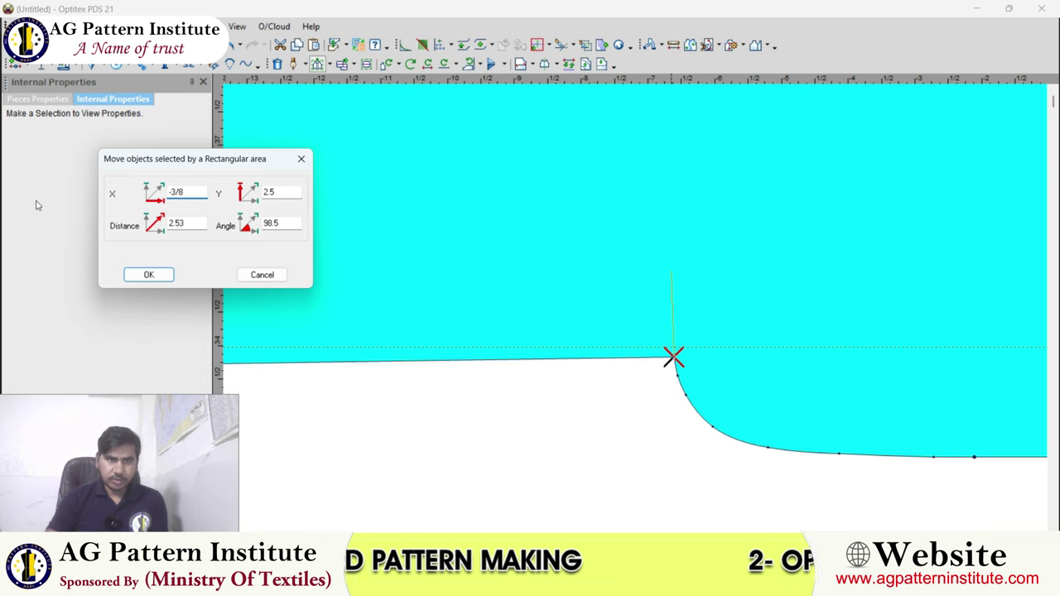
click(148, 275)
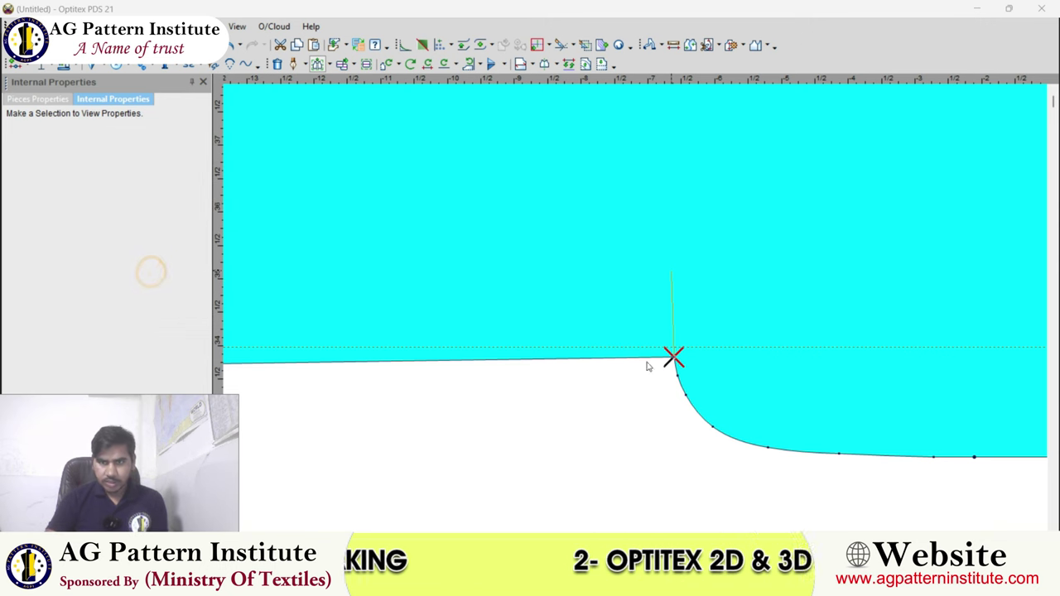
scroll(612, 221, down, 5)
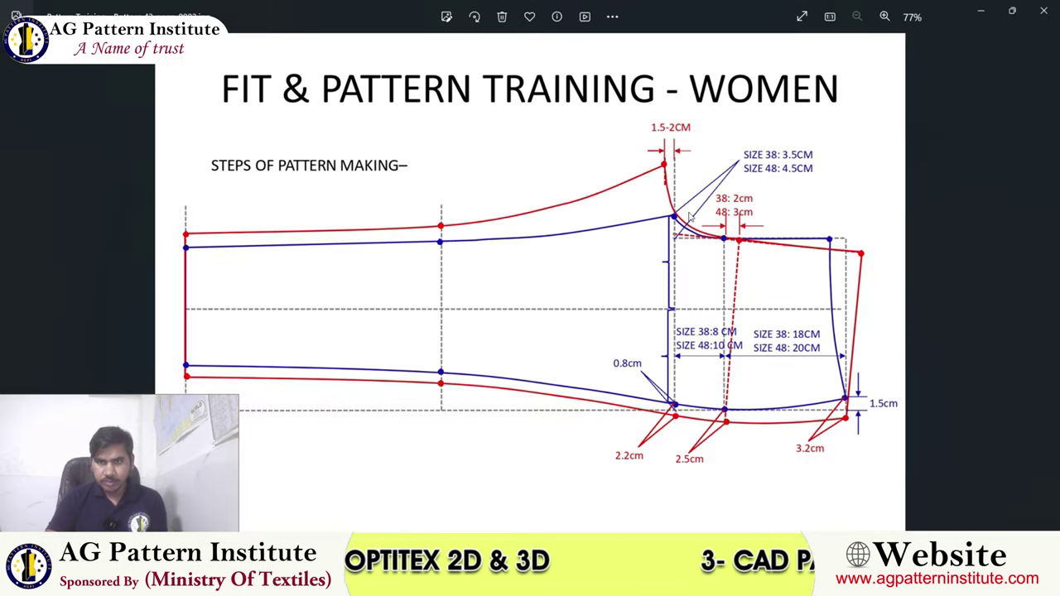
scroll(690, 216, up, 3)
scroll(742, 313, up, 1)
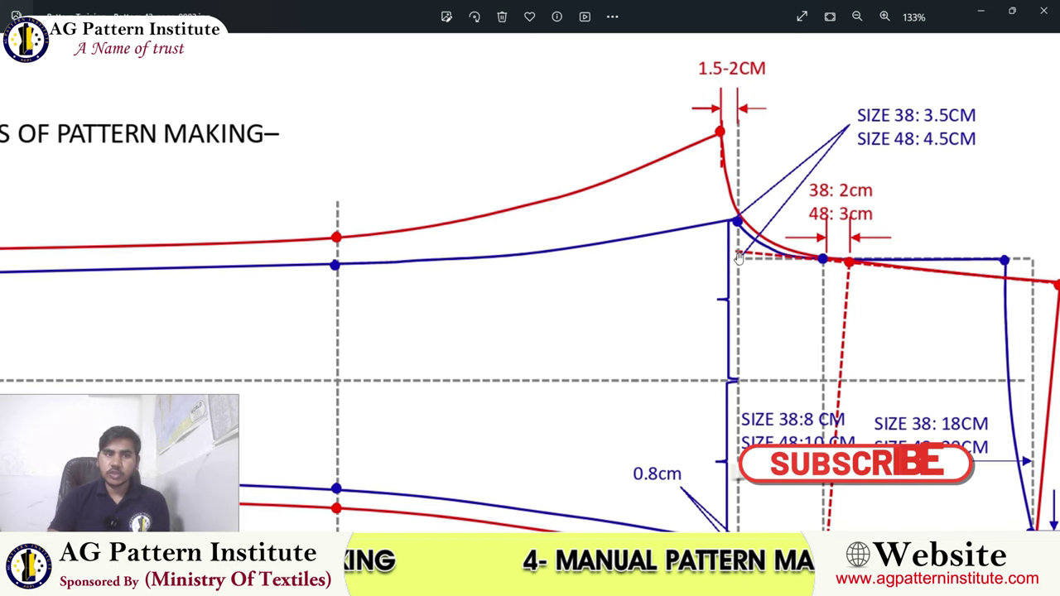
scroll(737, 266, down, 2)
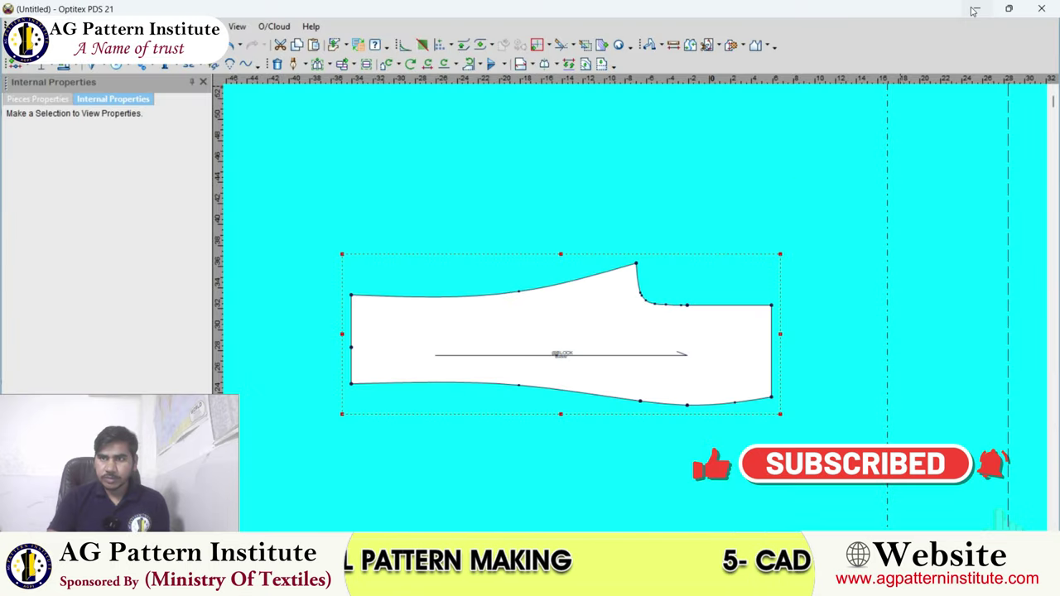
click(974, 10)
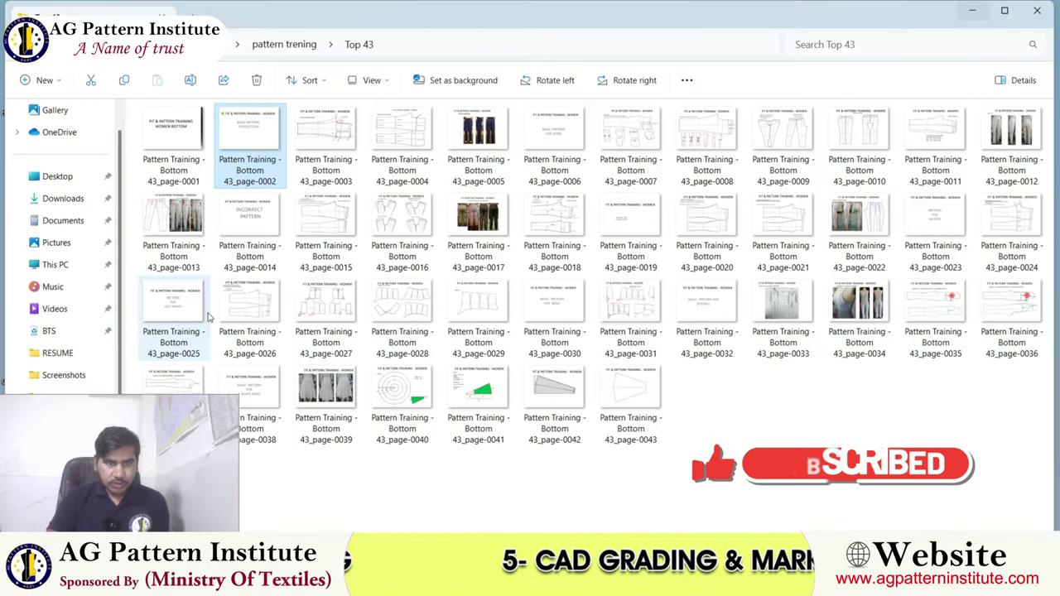
double_click(1012, 213)
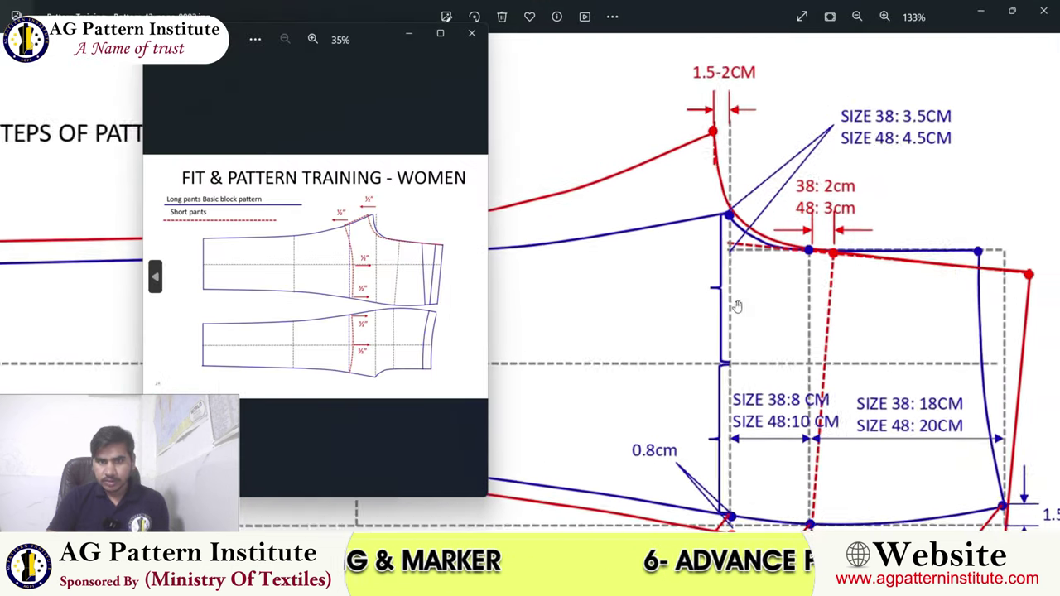
click(434, 34)
scroll(557, 216, up, 1)
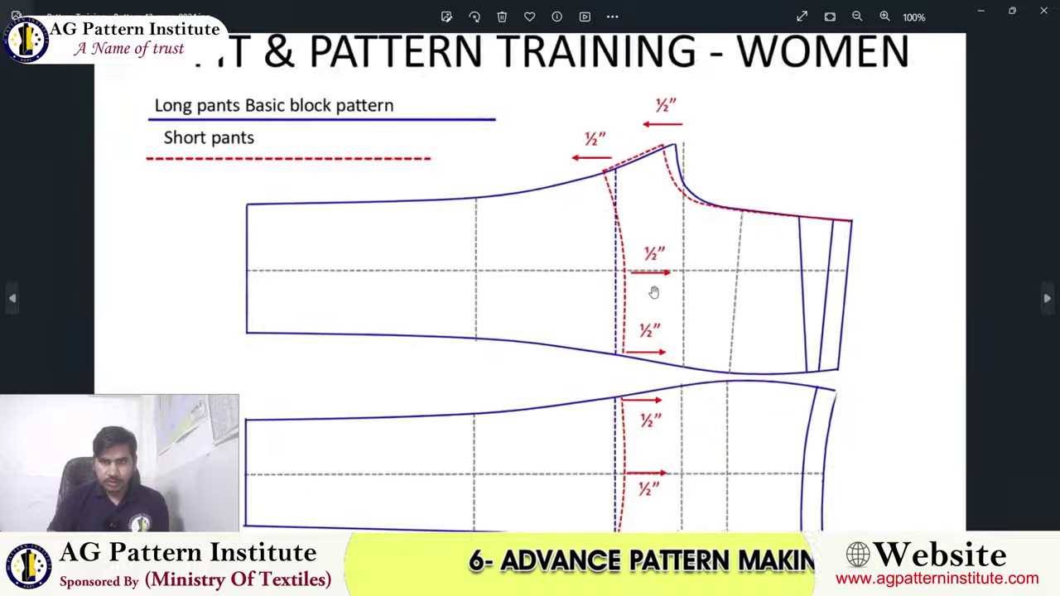
scroll(627, 213, up, 1)
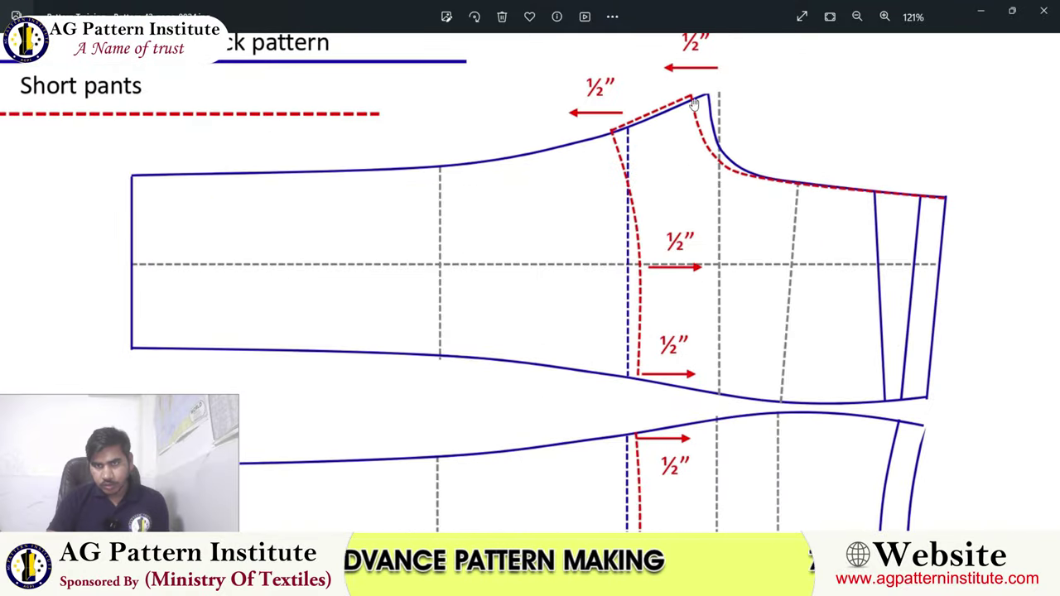
scroll(695, 103, down, 2)
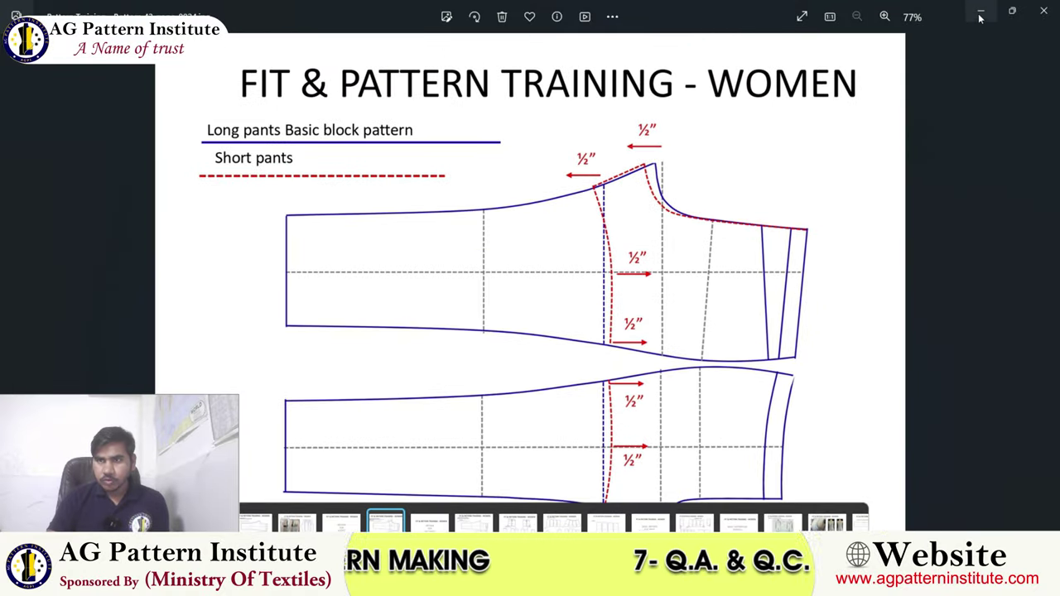
key(Right)
scroll(845, 376, down, 1)
scroll(770, 379, down, 1)
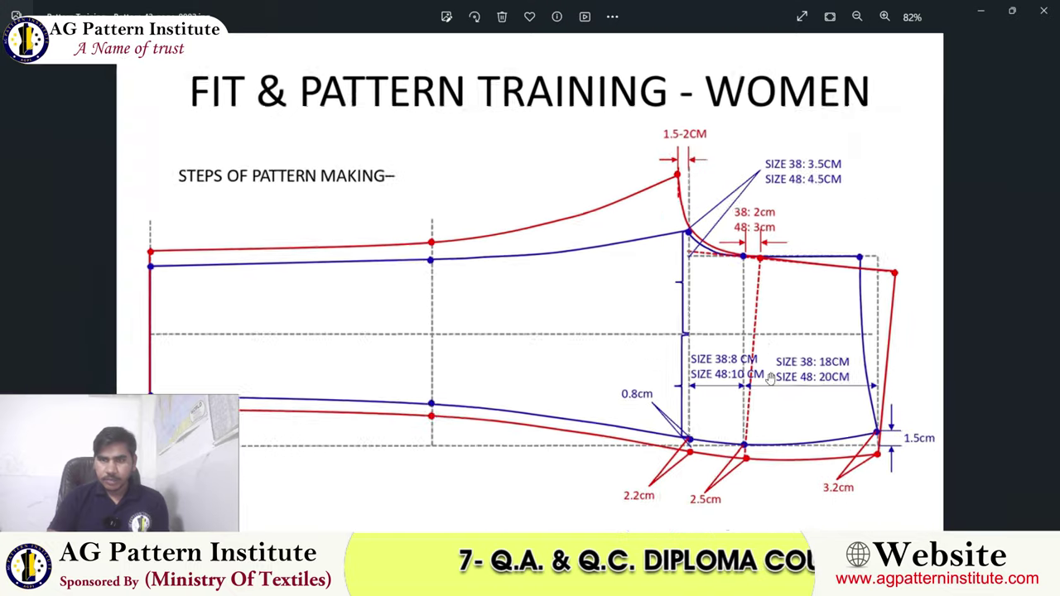
Return to Optitex PDS 21 and zoom in on the BLOCK trouser piece.
click(682, 588)
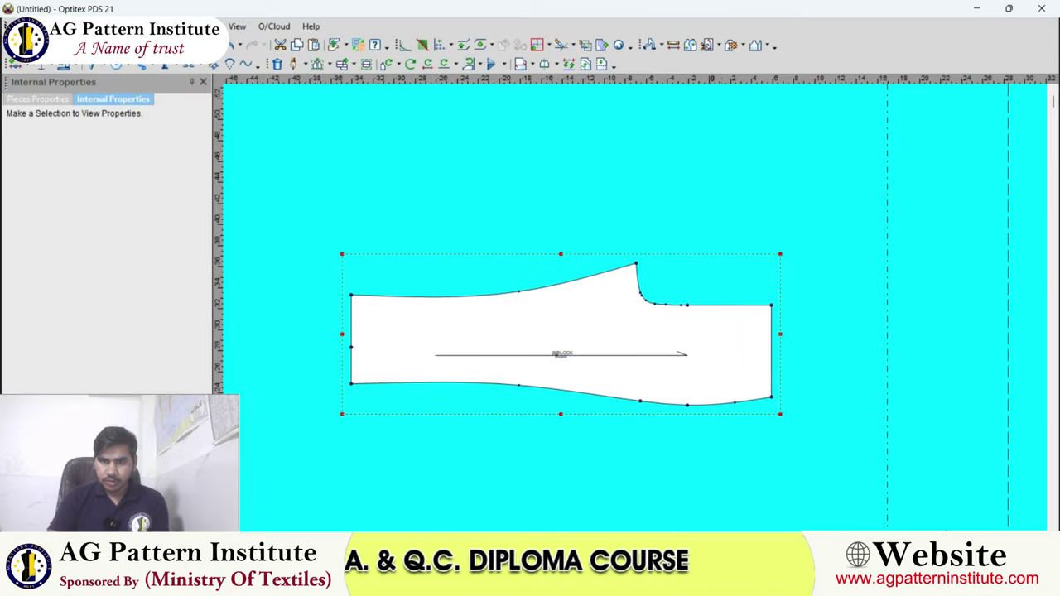
scroll(636, 313, up, 1)
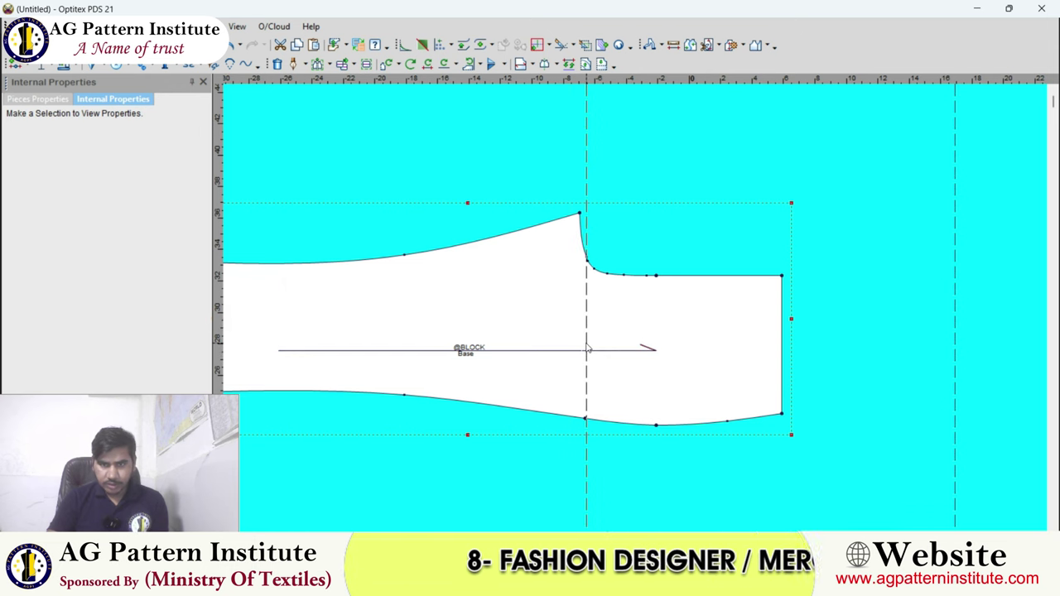
scroll(627, 352, up, 2)
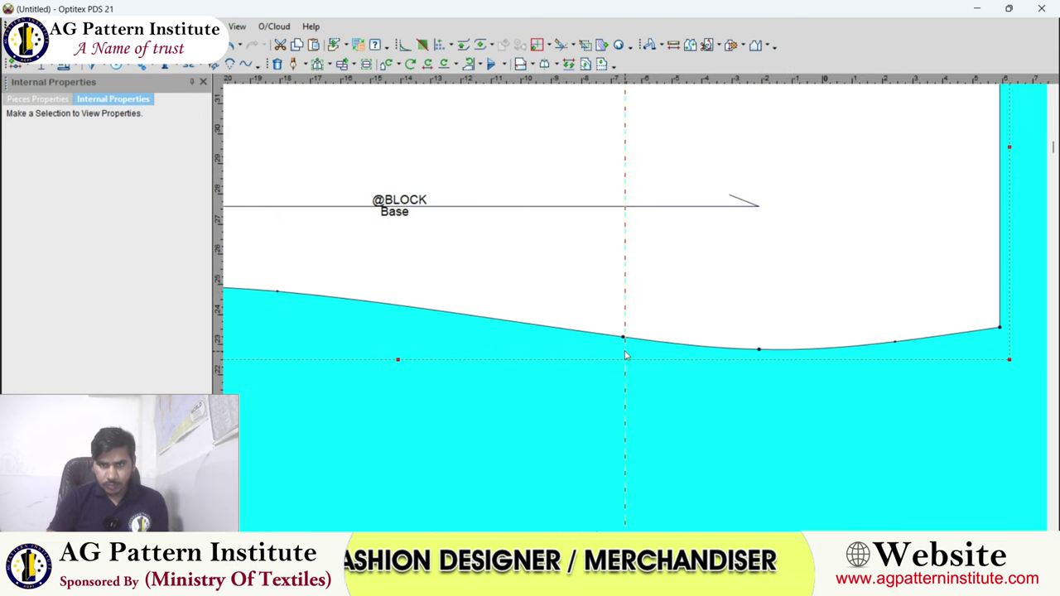
scroll(626, 352, up, 2)
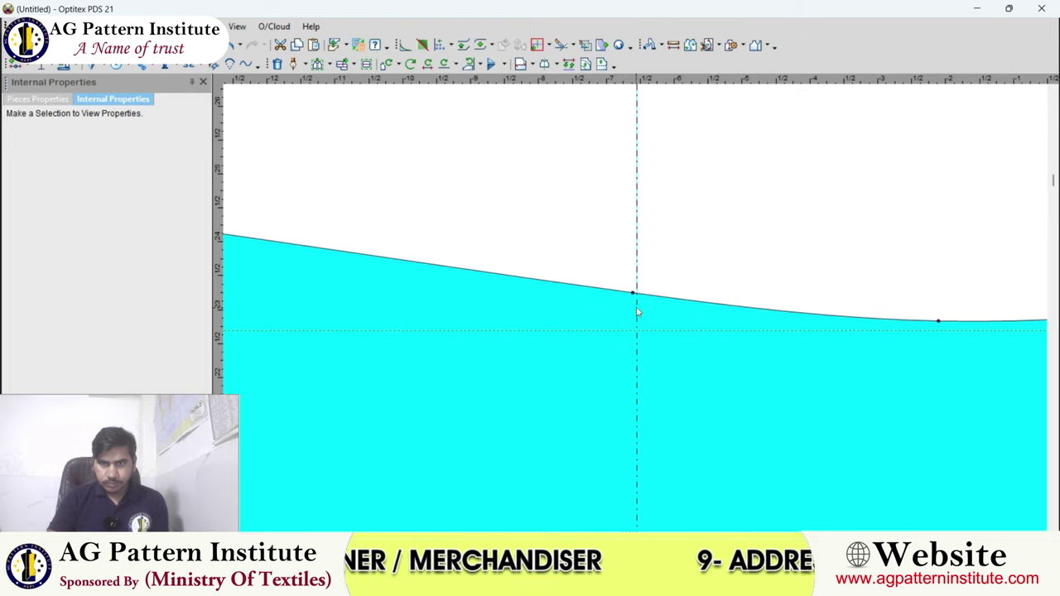
scroll(636, 307, down, 1)
scroll(639, 306, up, 1)
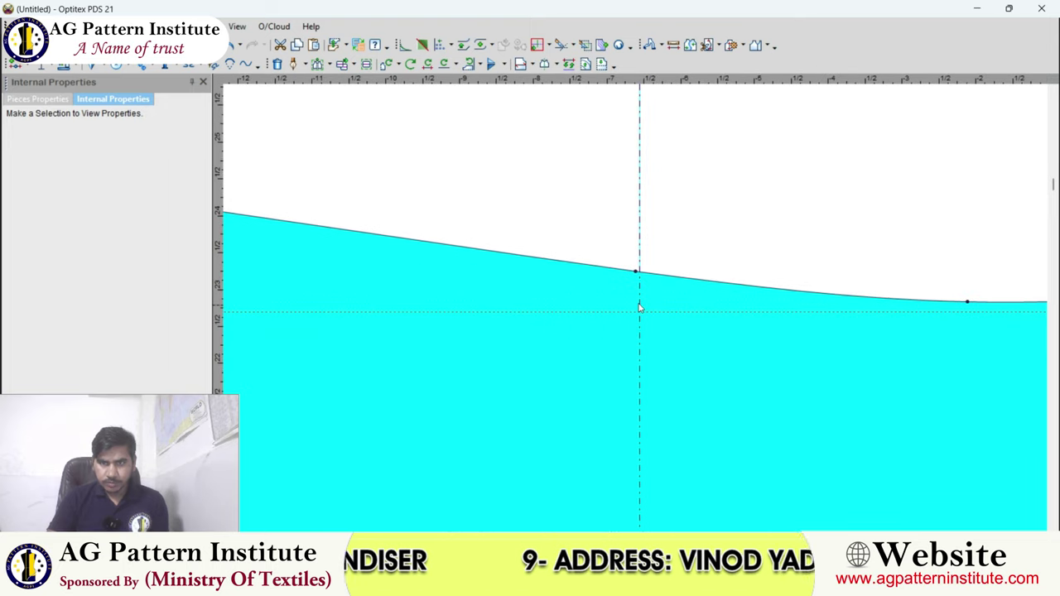
scroll(635, 305, down, 1)
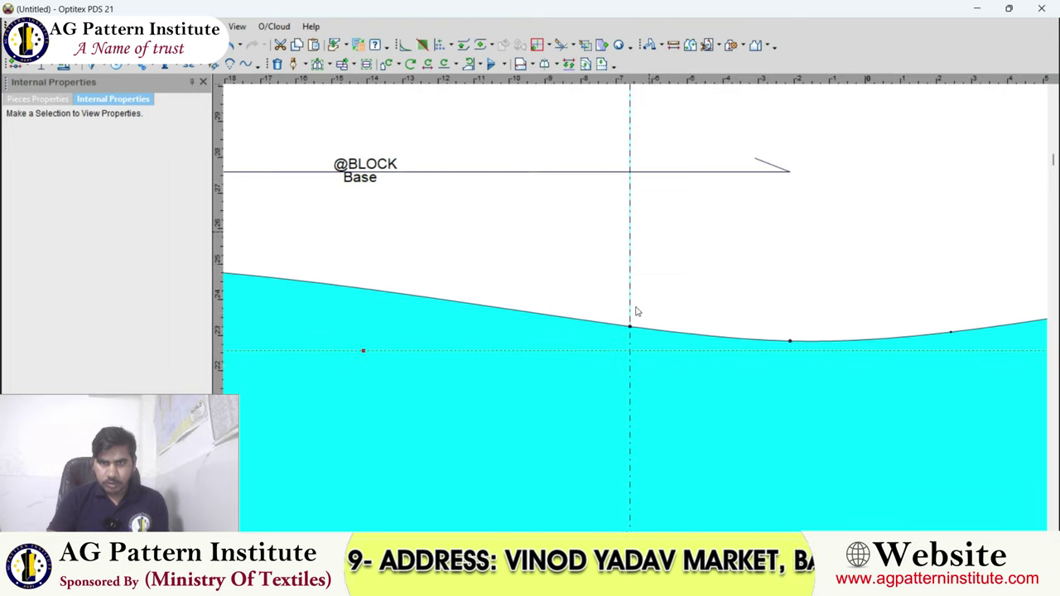
scroll(635, 294, down, 2)
scroll(636, 290, up, 3)
scroll(634, 303, up, 1)
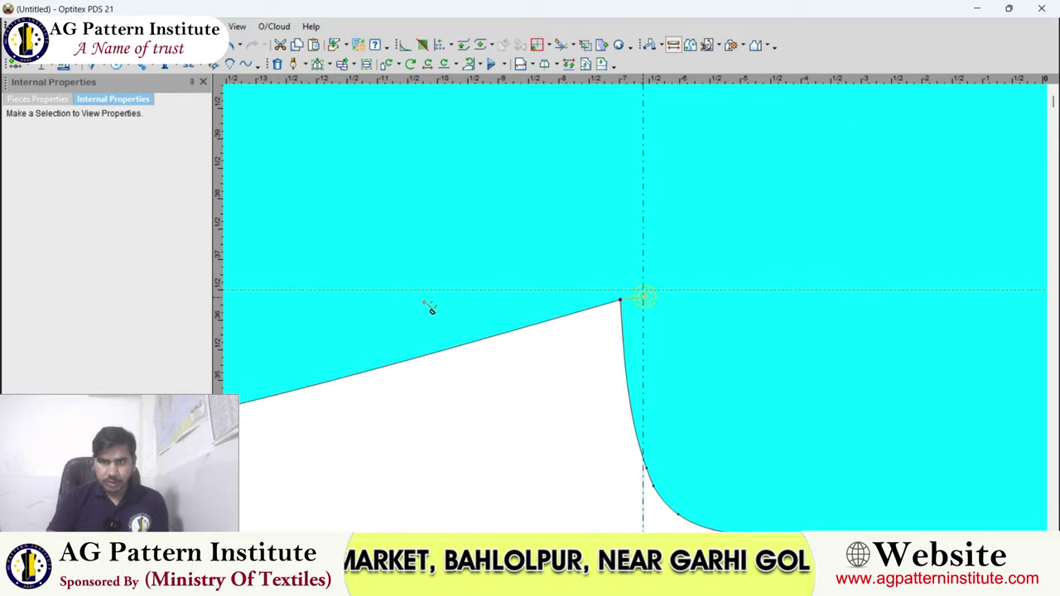
Close the point measurement table and zoom in on the BLOCK piece's right end.
click(315, 49)
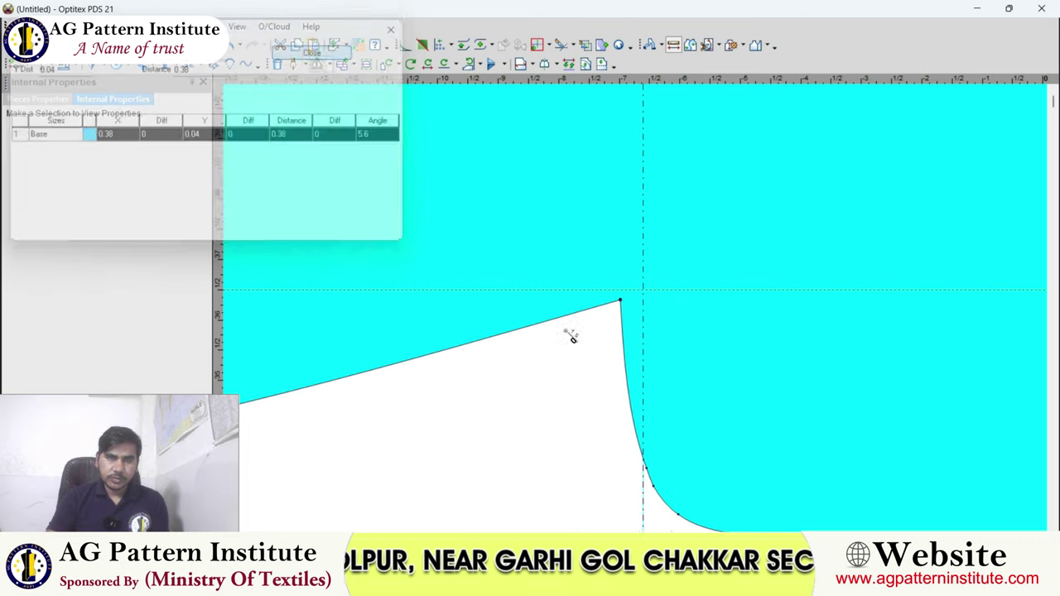
scroll(648, 365, down, 2)
scroll(643, 294, down, 2)
scroll(643, 293, down, 1)
scroll(646, 248, down, 2)
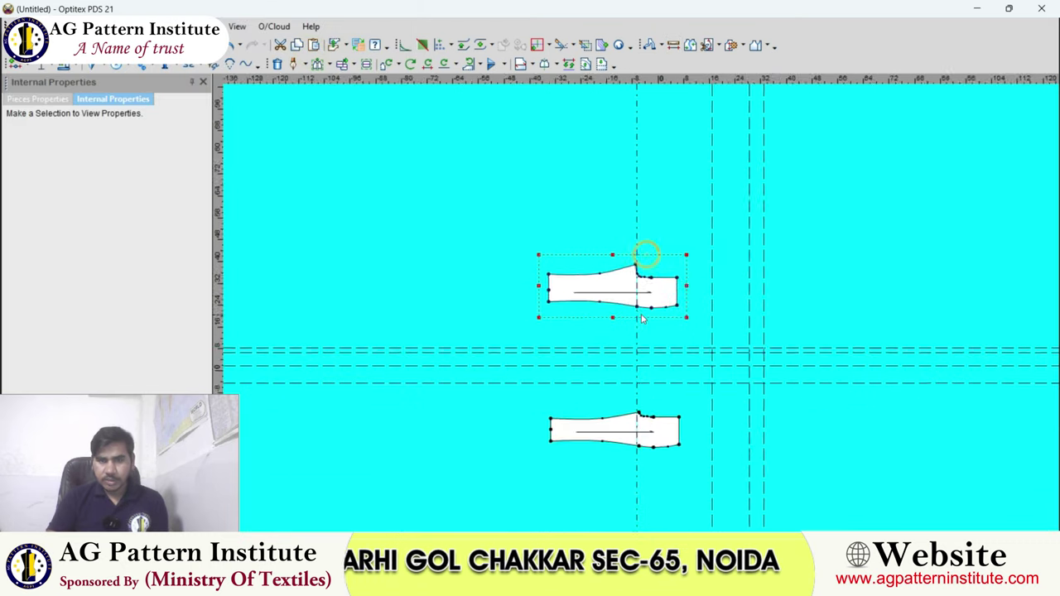
scroll(642, 318, up, 1)
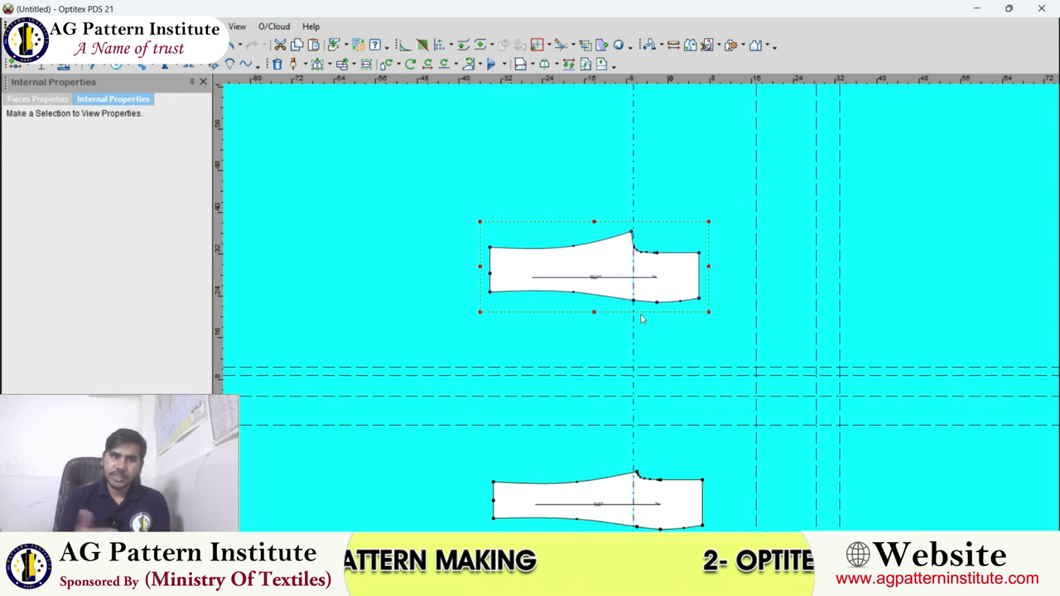
scroll(640, 289, up, 2)
scroll(640, 273, up, 2)
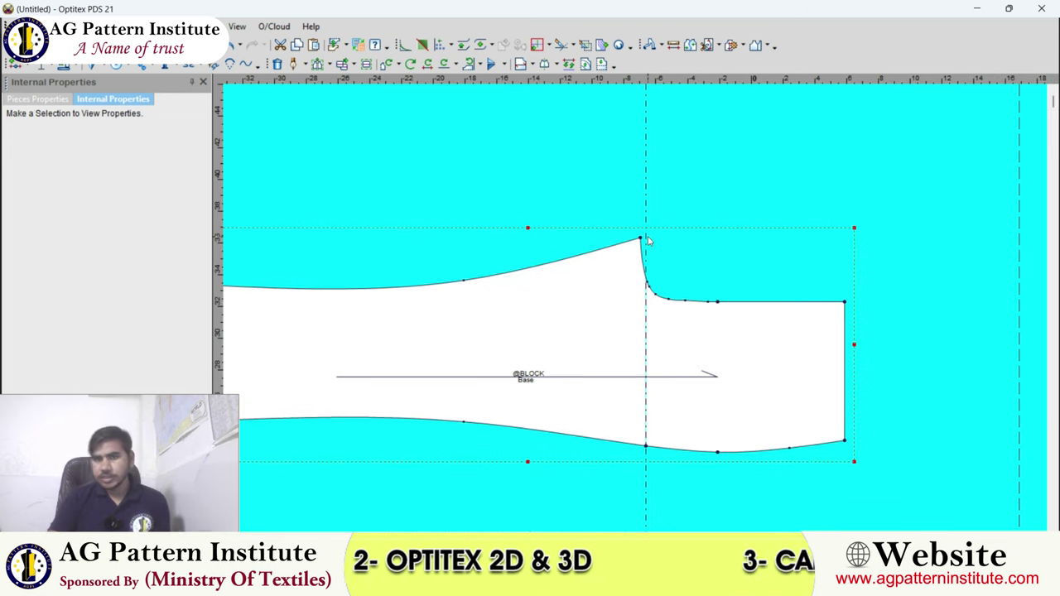
scroll(643, 326, down, 2)
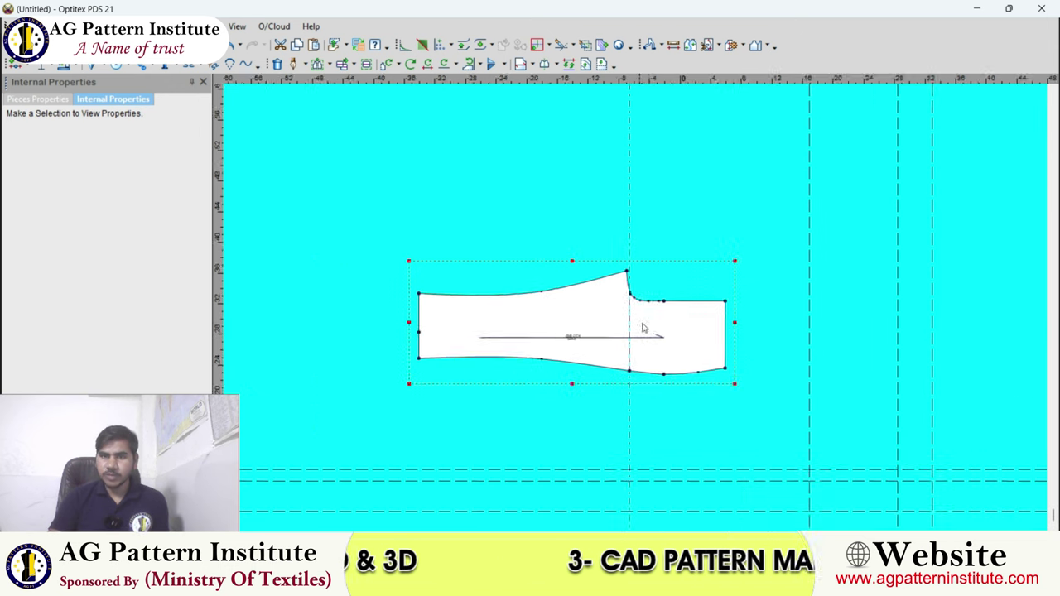
scroll(635, 310, up, 2)
scroll(636, 314, up, 1)
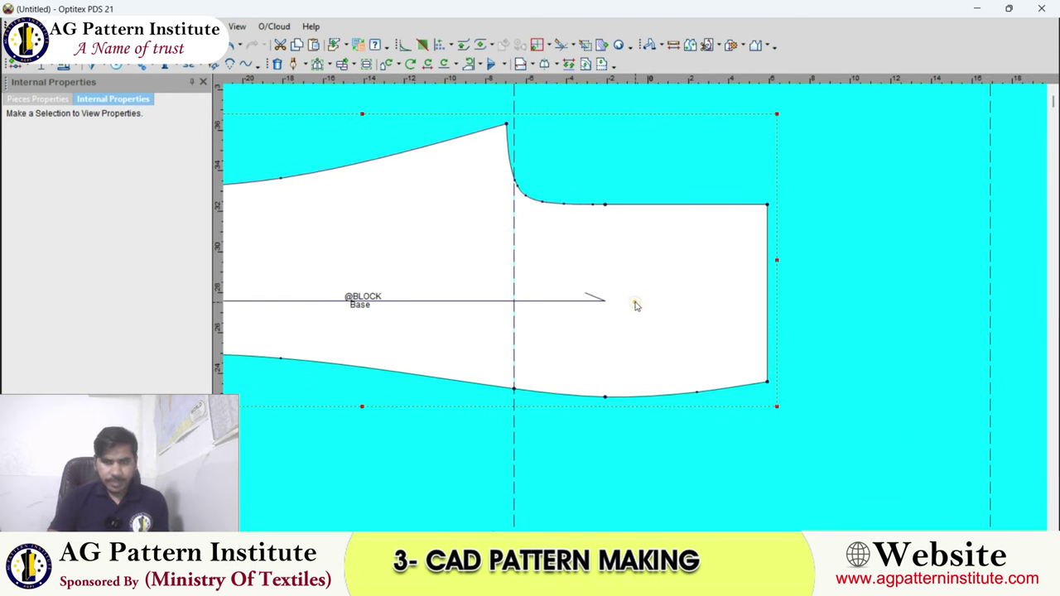
scroll(635, 303, down, 1)
scroll(639, 308, up, 1)
scroll(654, 273, up, 1)
scroll(666, 249, down, 1)
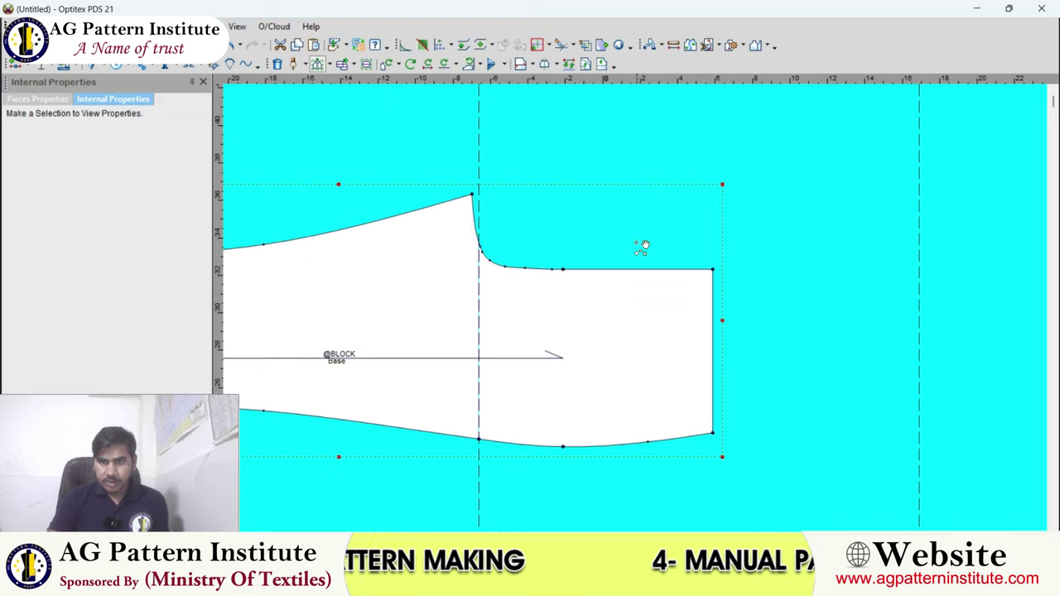
Move the boxed right-end corner points by X 0, Y -0.50.
drag(763, 374, 728, 355)
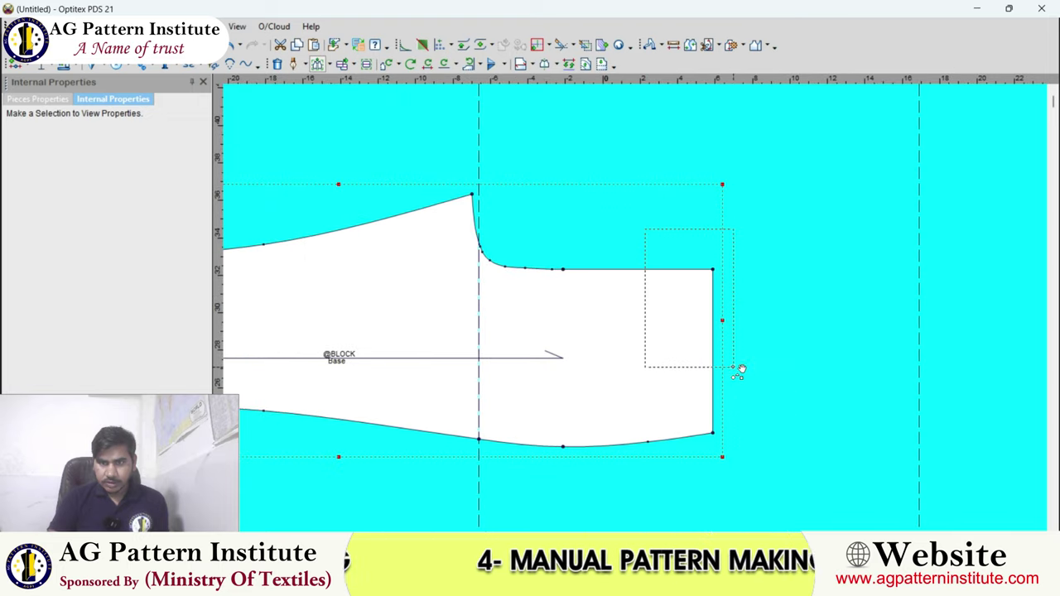
drag(728, 355, 741, 462)
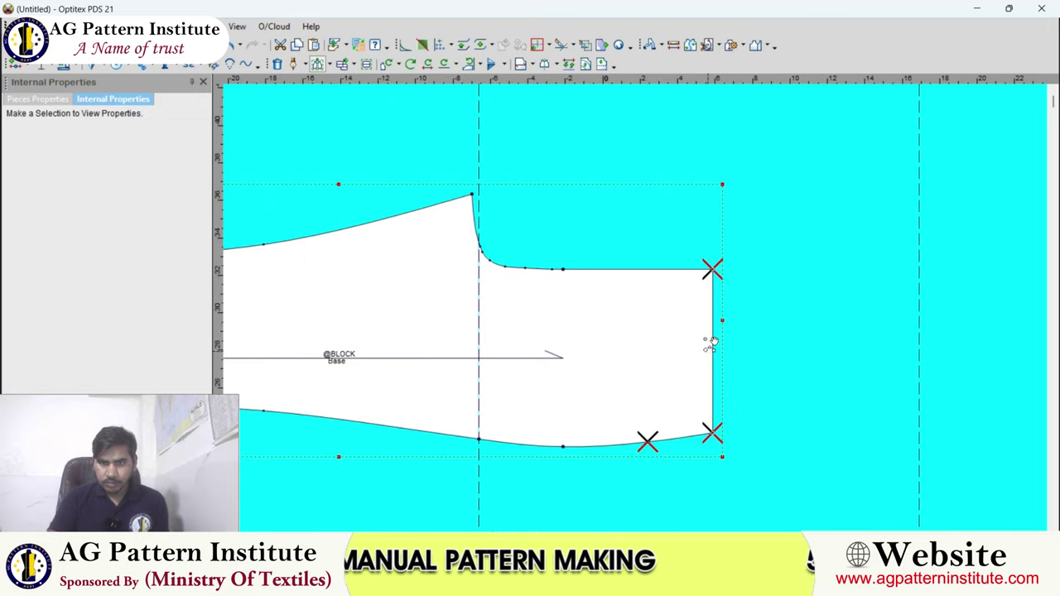
scroll(663, 267, up, 2)
click(661, 267)
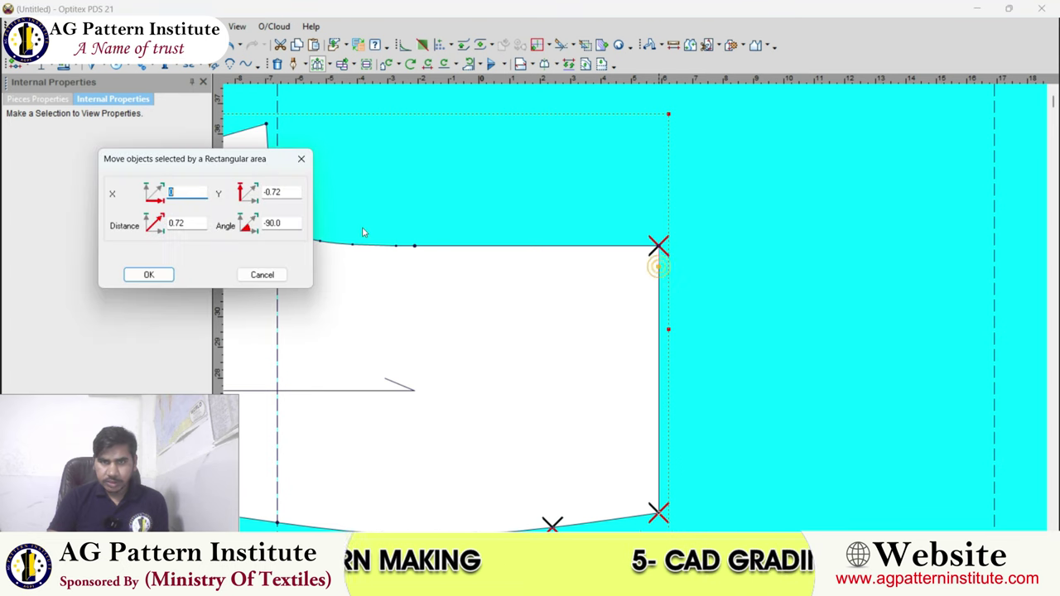
double_click(287, 192)
key(BackSpace)
text(-)
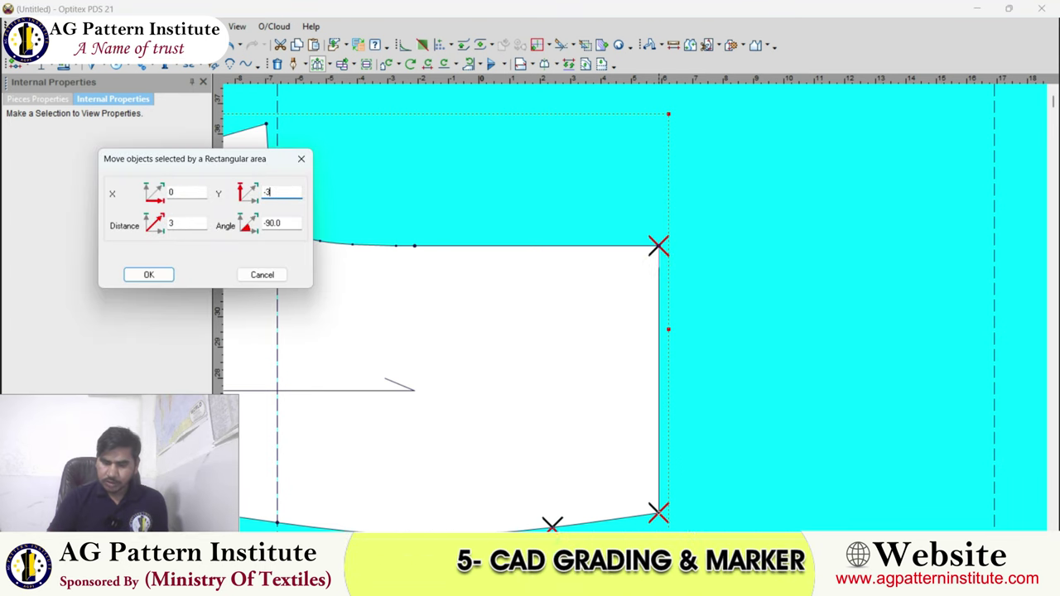
text(3)
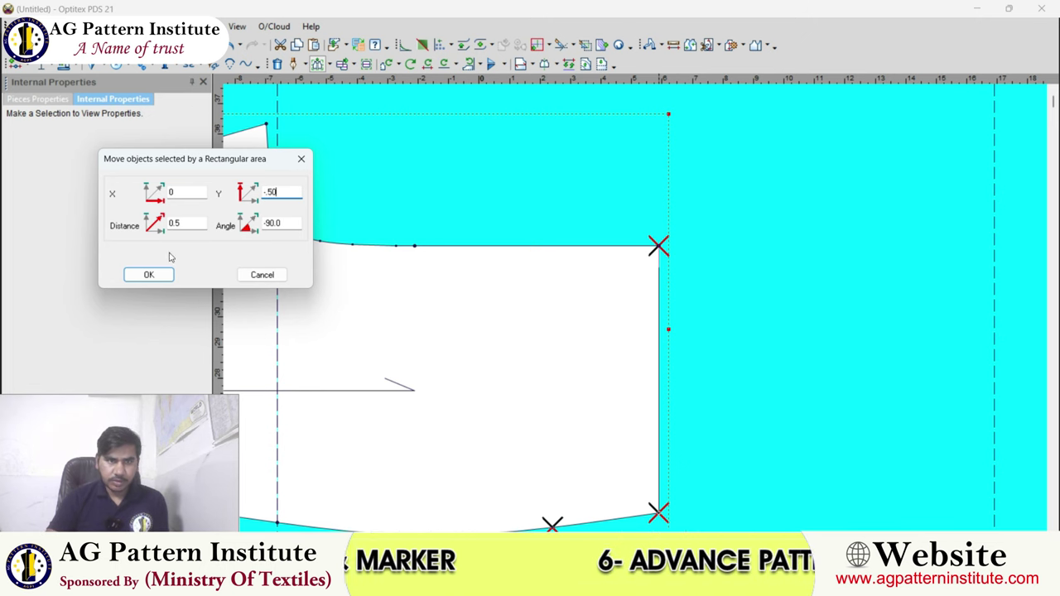
double_click(178, 192)
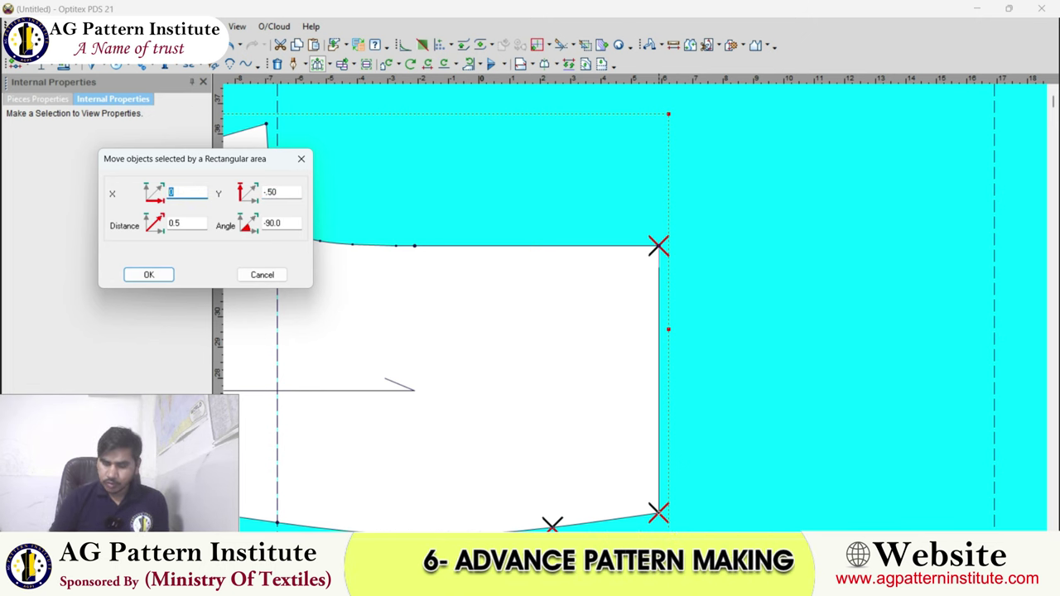
text(.5)
key(Return)
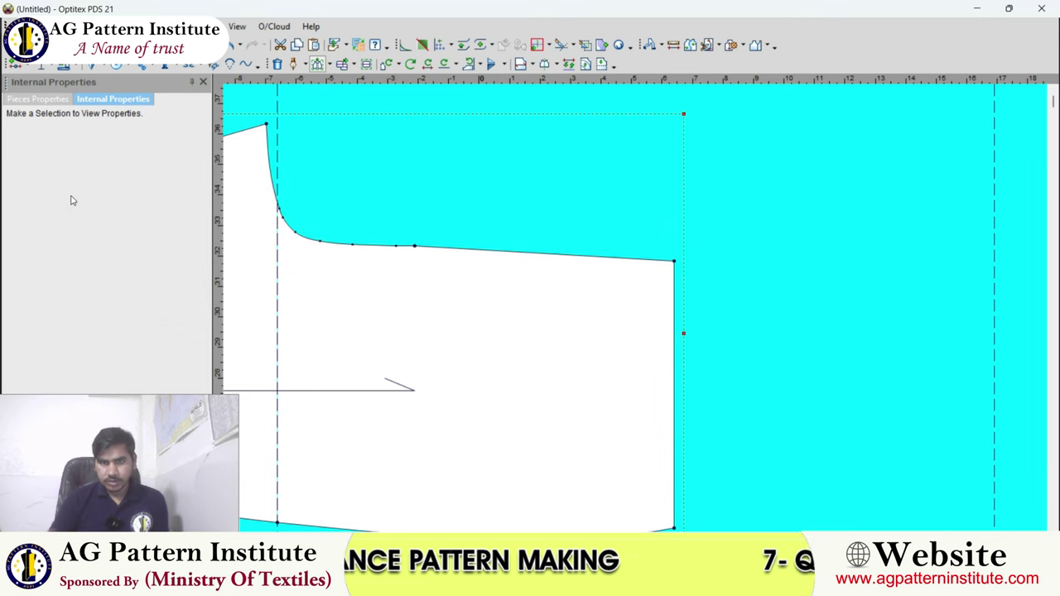
Inspect a point on the lower curve, then deselect it.
scroll(525, 276, down, 2)
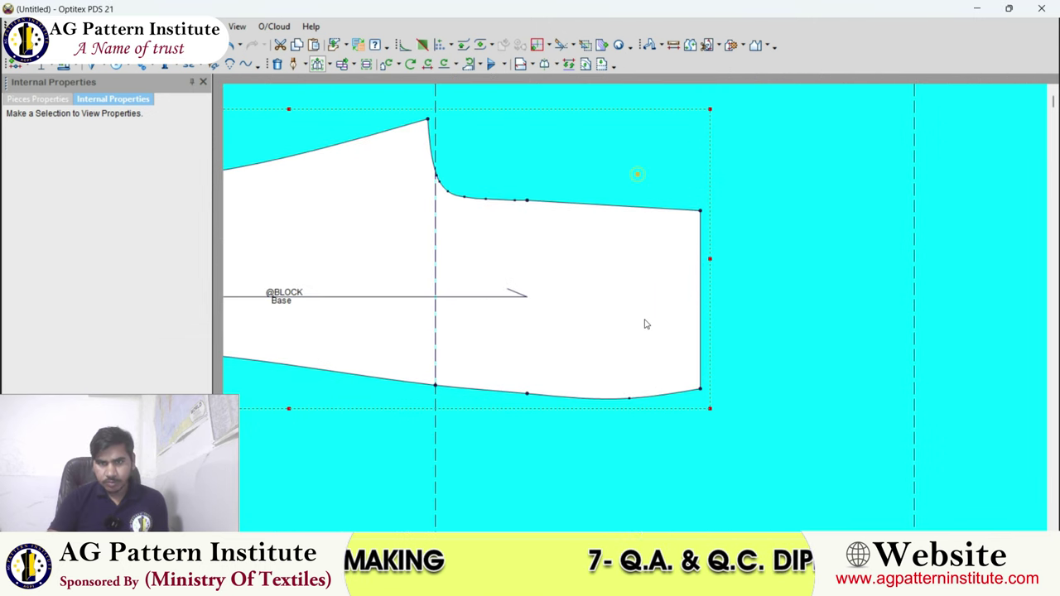
scroll(644, 324, up, 1)
click(617, 369)
key(Escape)
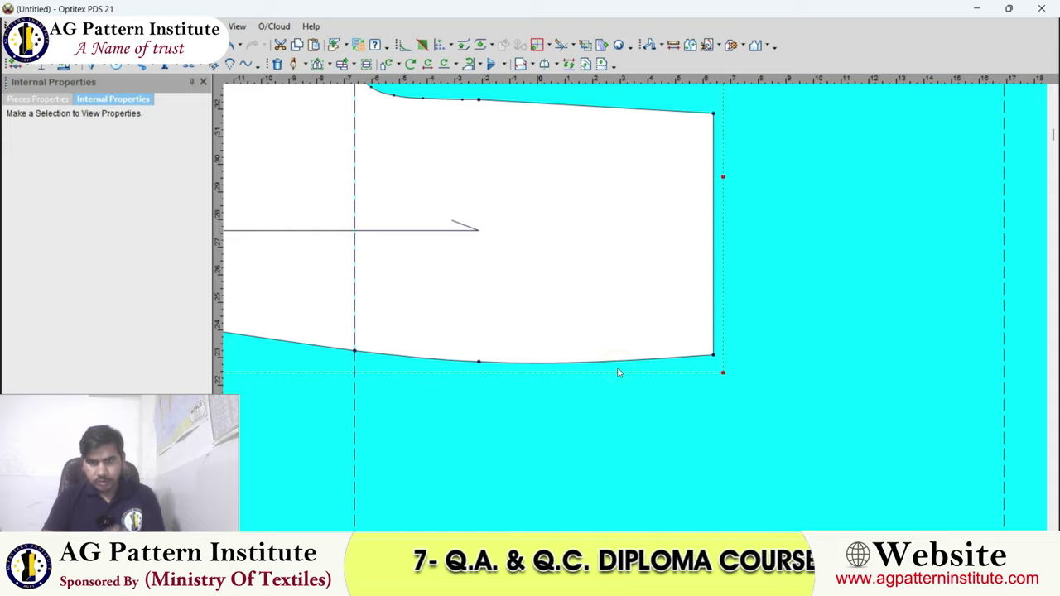
scroll(620, 369, down, 2)
scroll(639, 301, down, 1)
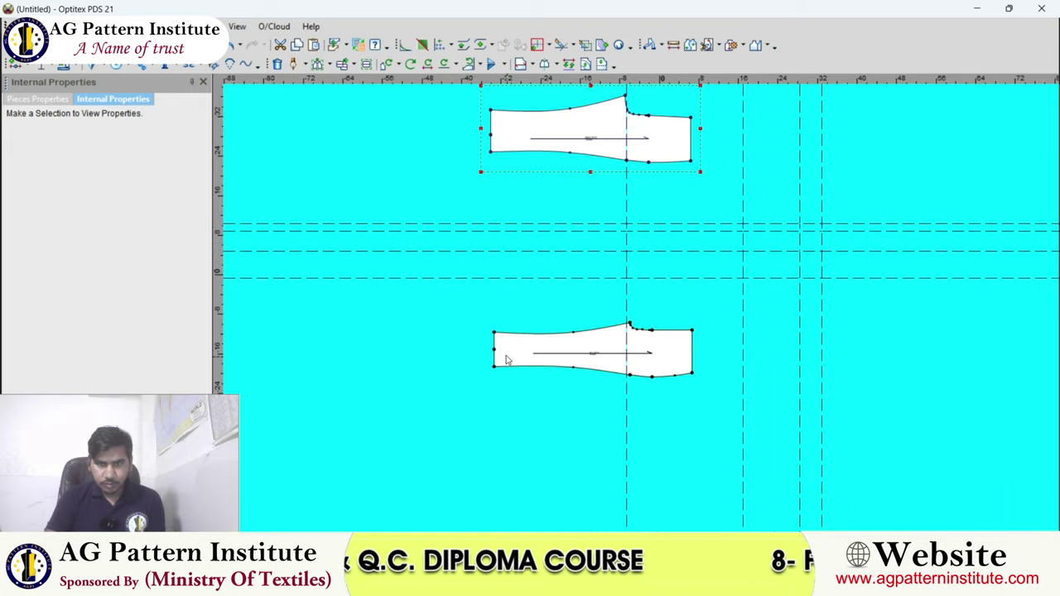
Snap the lower copy's left point onto the original's left point to compare outlines.
click(495, 353)
click(491, 111)
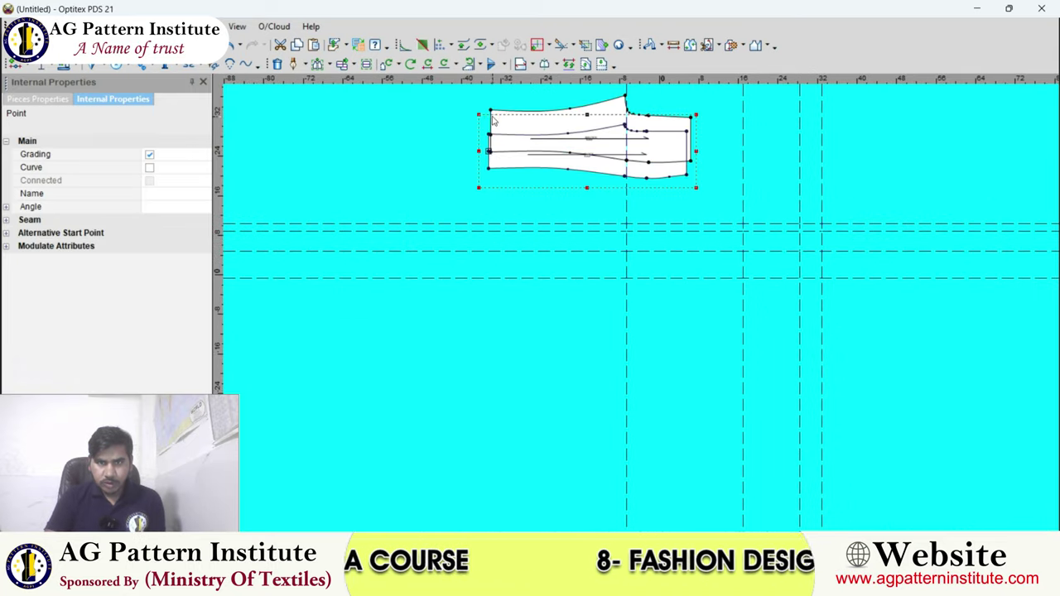
scroll(635, 315, up, 2)
drag(632, 311, 603, 329)
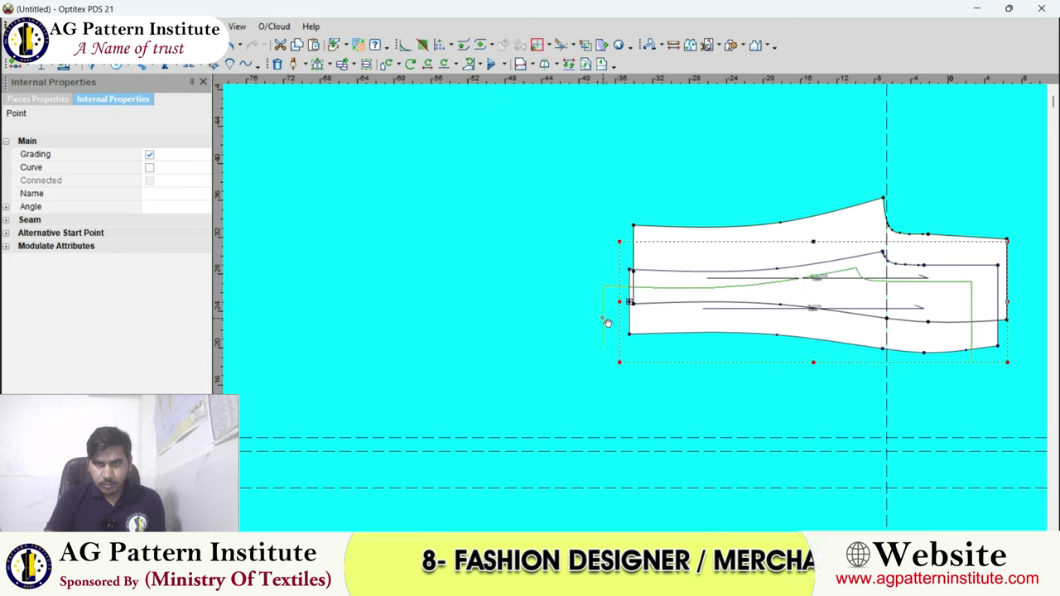
key(ctrl+z)
scroll(627, 277, up, 1)
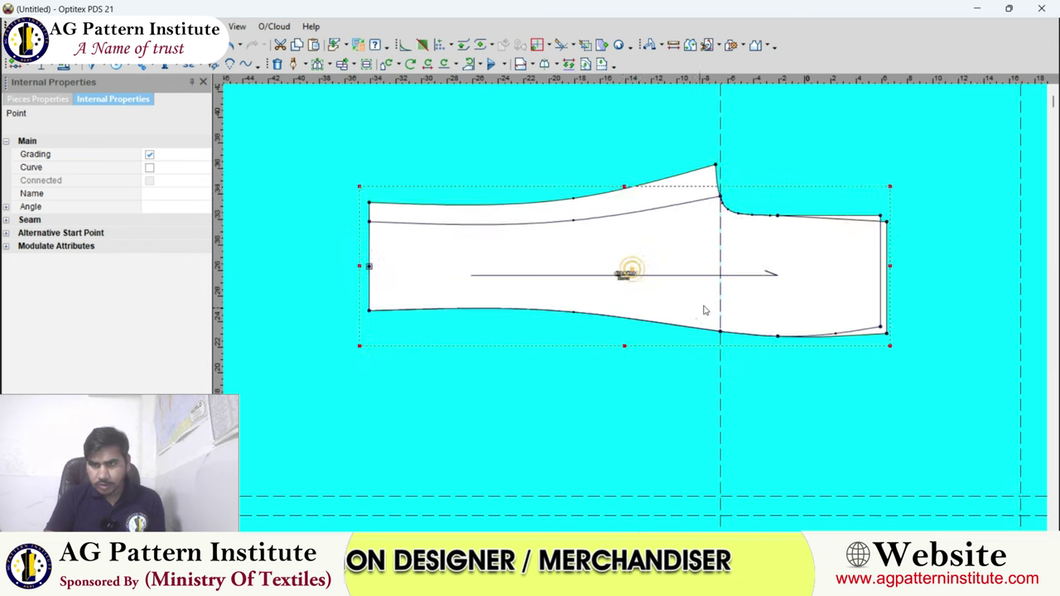
scroll(688, 331, up, 1)
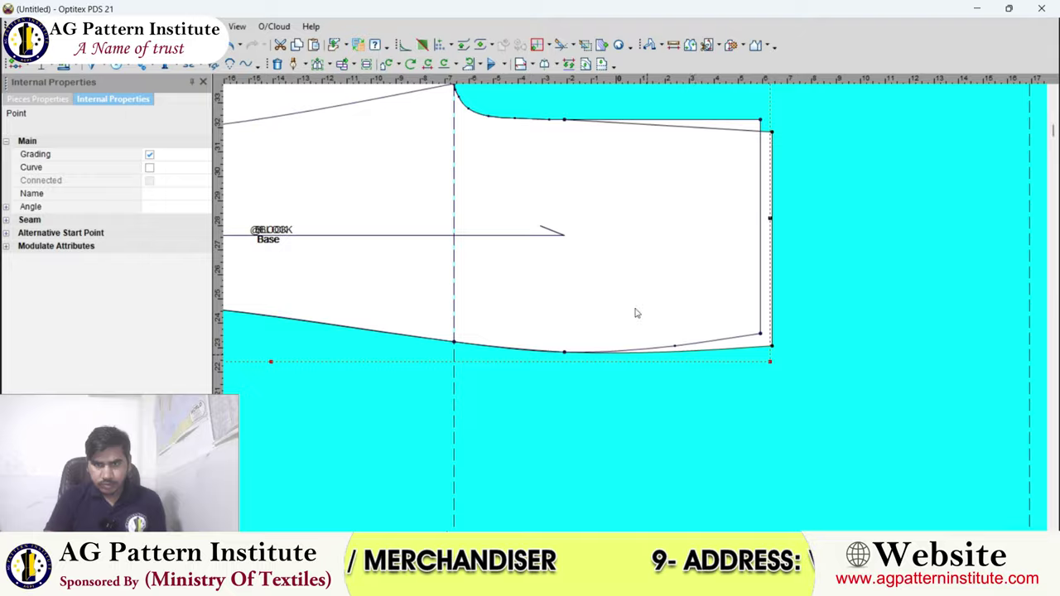
scroll(637, 313, down, 2)
scroll(635, 310, up, 1)
scroll(652, 303, up, 1)
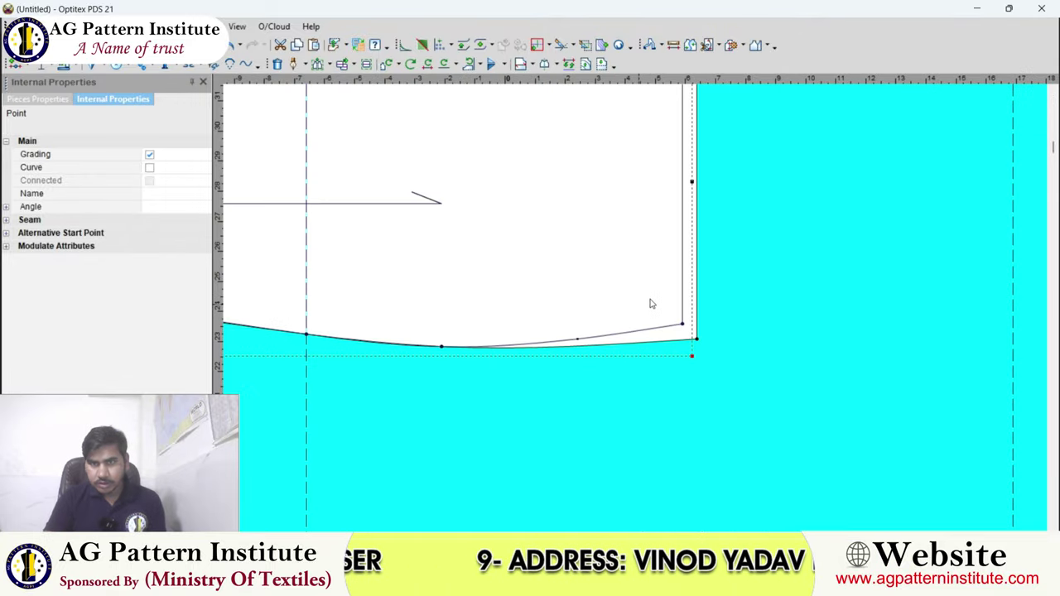
scroll(643, 308, down, 1)
scroll(634, 315, down, 2)
Move the copy back below the original block piece.
drag(634, 310, 629, 414)
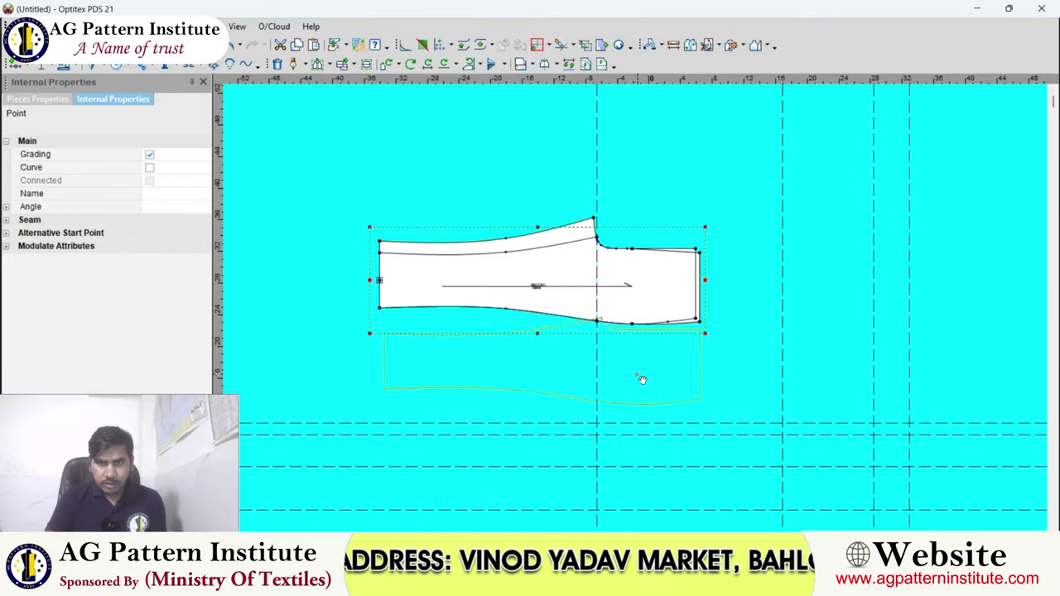
scroll(646, 311, up, 1)
scroll(646, 312, down, 1)
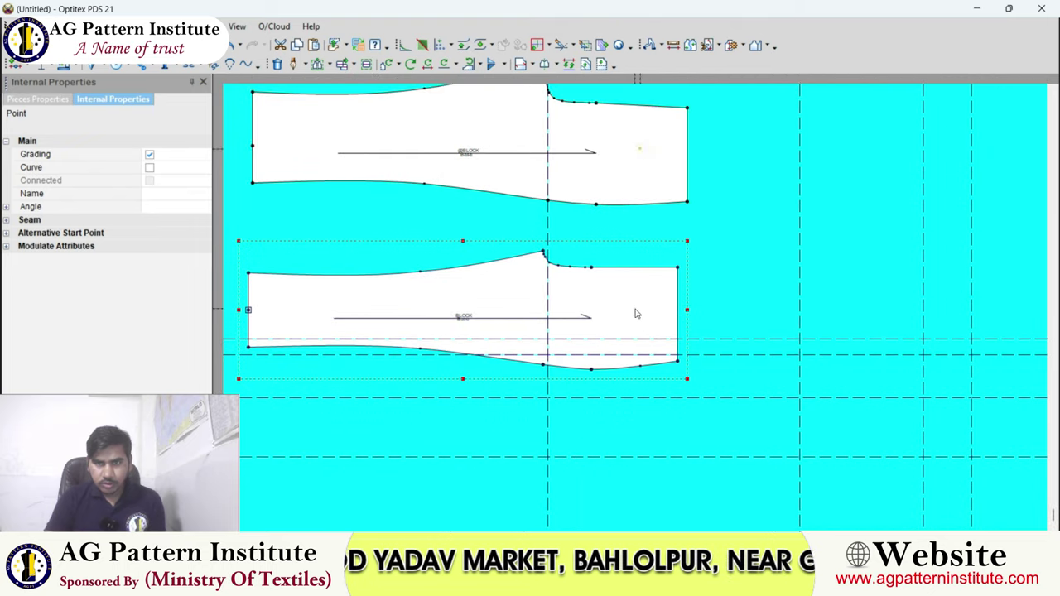
scroll(637, 313, down, 1)
key(ctrl+z)
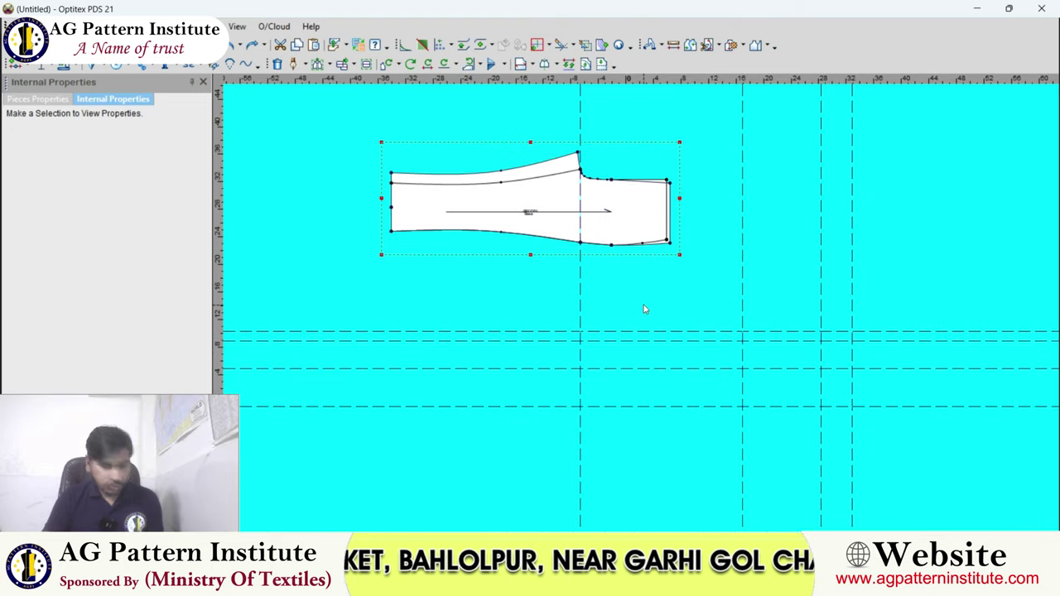
key(ctrl+z)
key(ctrl+y)
key(ctrl+y)
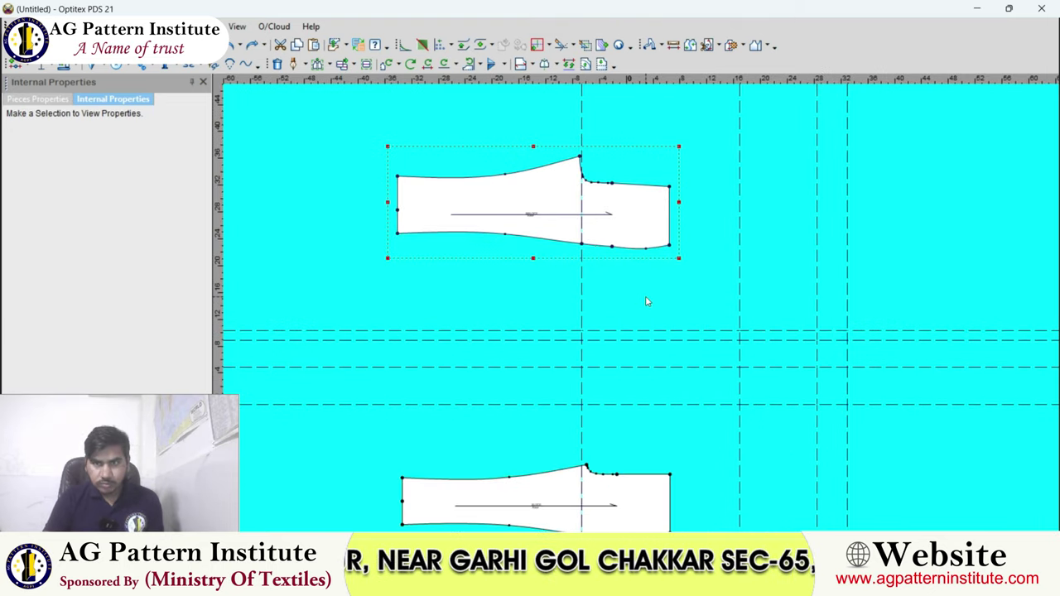
scroll(648, 300, up, 1)
scroll(647, 301, up, 1)
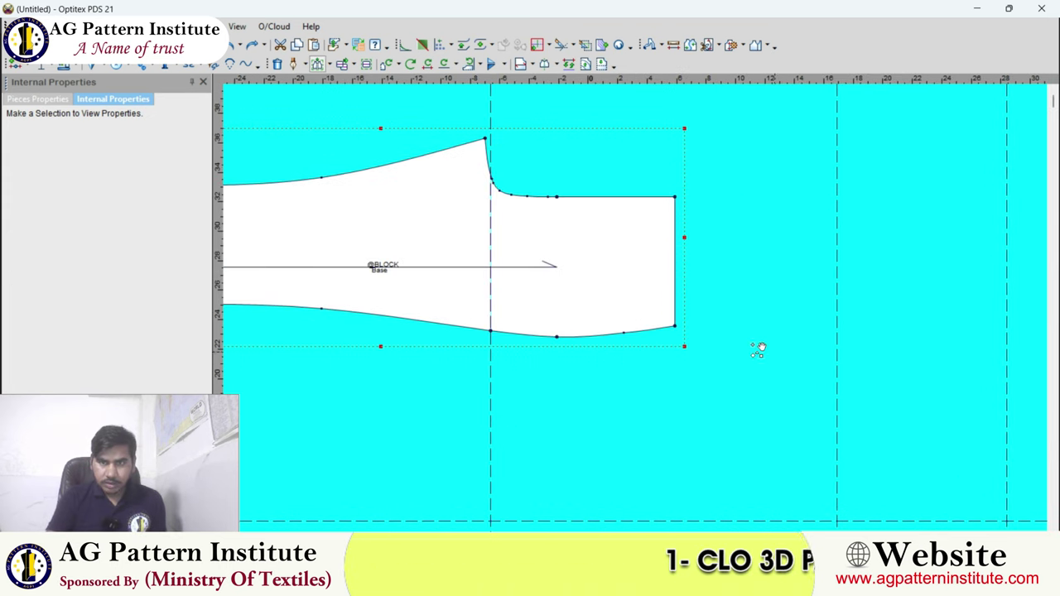
Move the other piece's right-end corner points by X 0, Y -0.50.
drag(713, 387, 713, 388)
scroll(642, 310, up, 2)
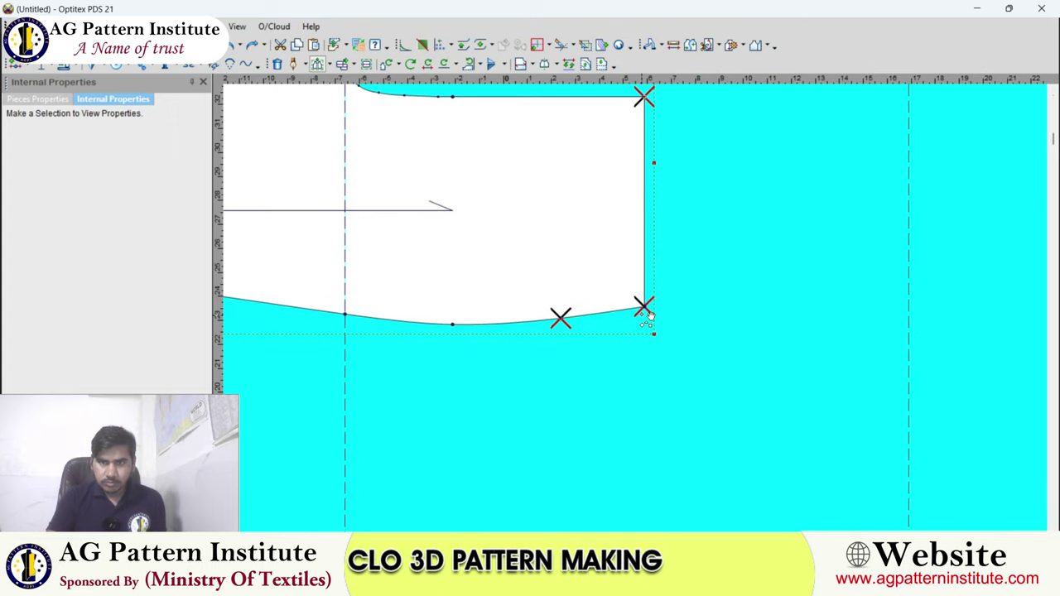
drag(648, 328, 648, 344)
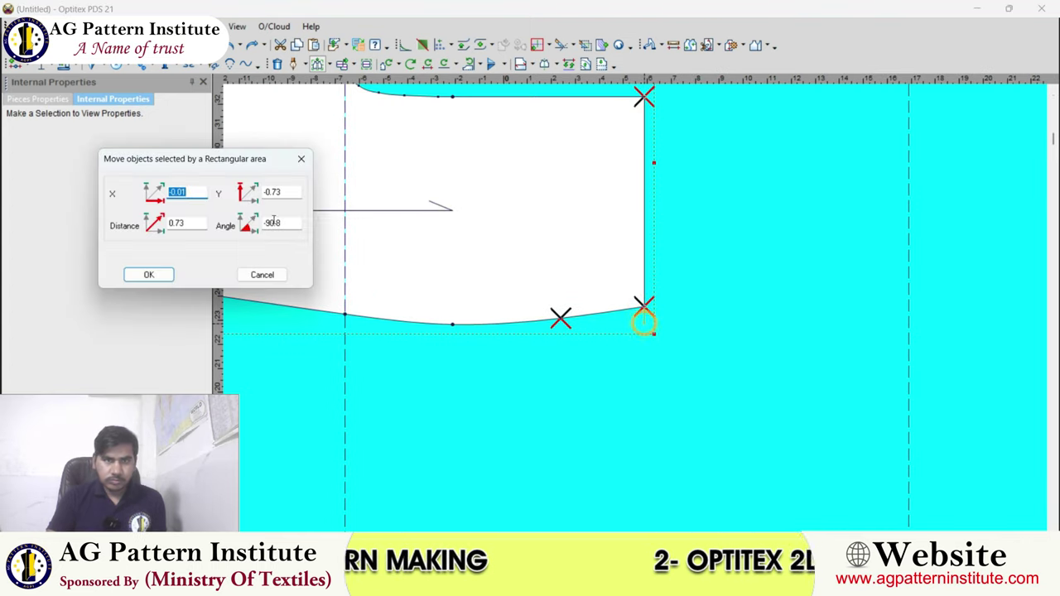
text(-3)
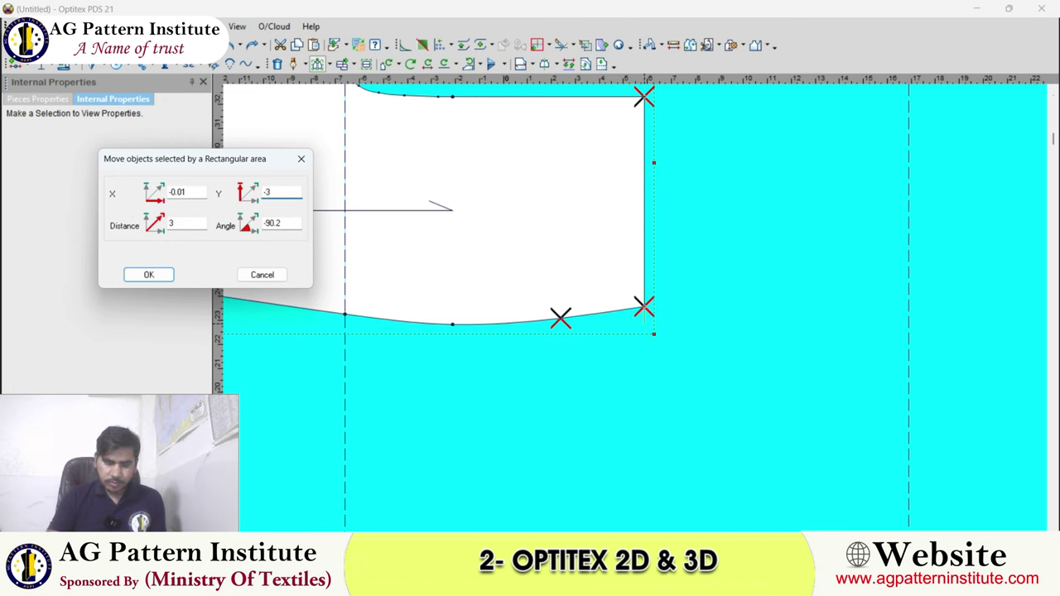
key(BackSpace)
text(.50)
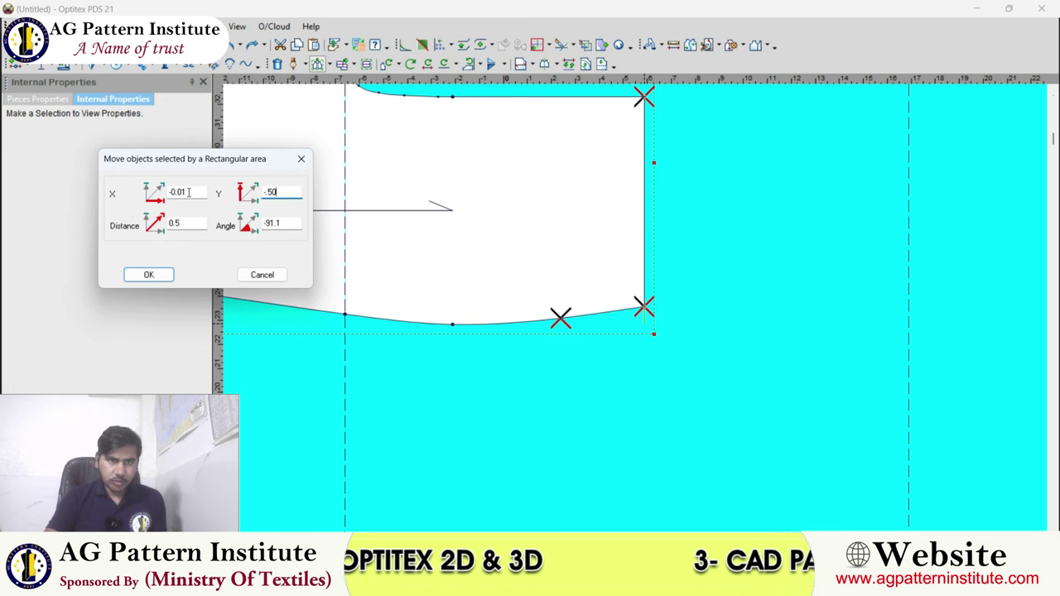
double_click(189, 192)
key(Return)
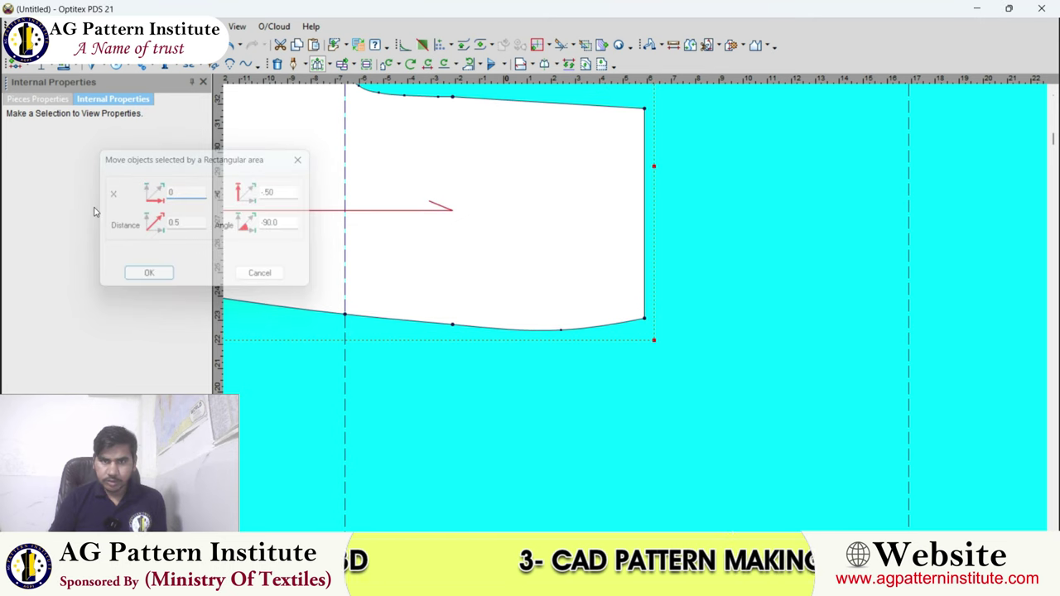
scroll(670, 252, down, 1)
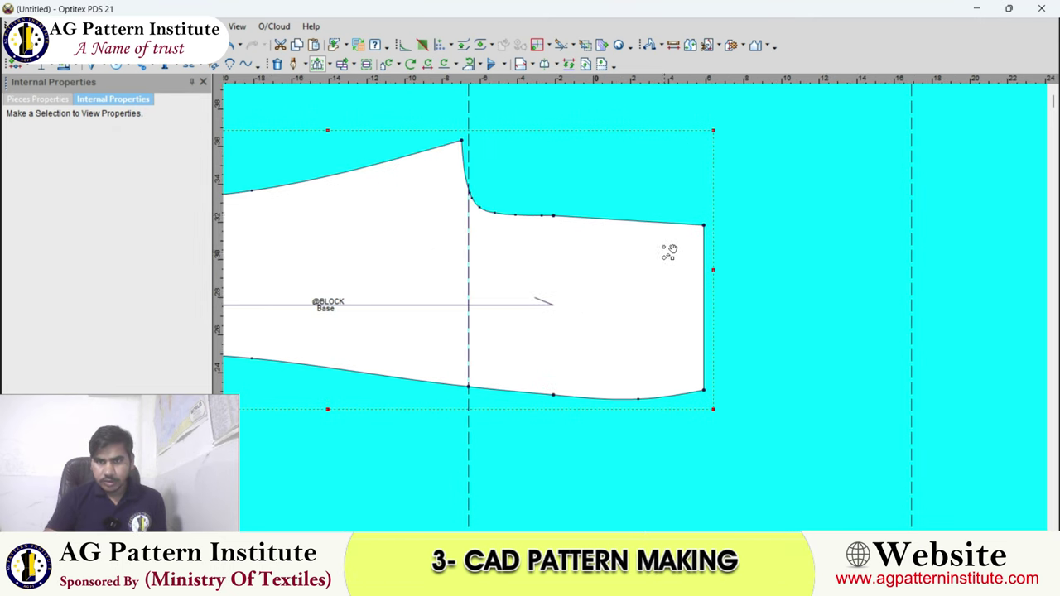
Move the top-right corner point 5/8 to the right.
click(726, 229)
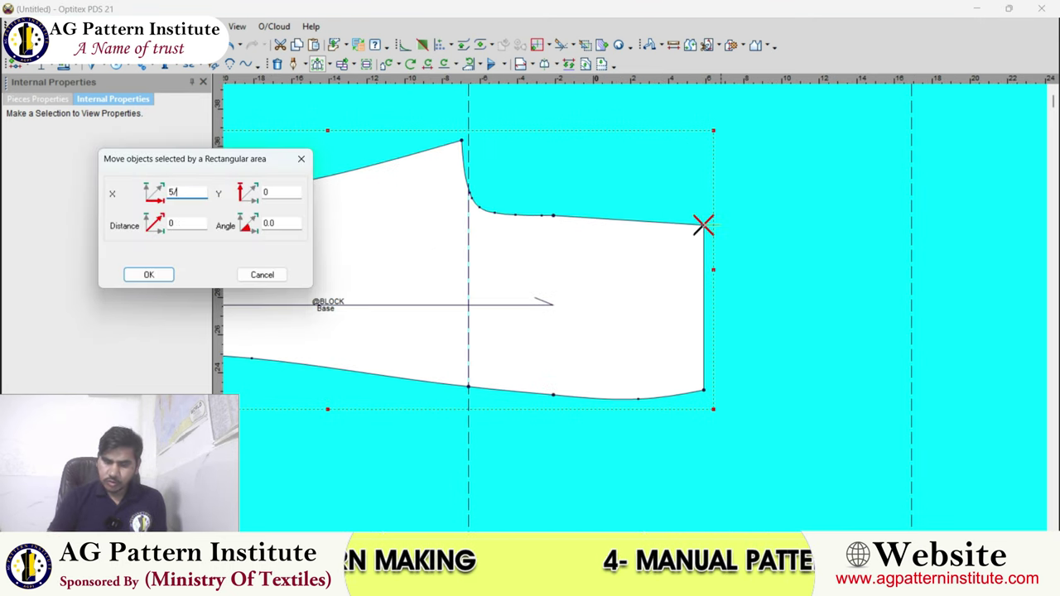
click(149, 274)
scroll(634, 315, up, 1)
scroll(625, 313, up, 1)
scroll(616, 336, up, 1)
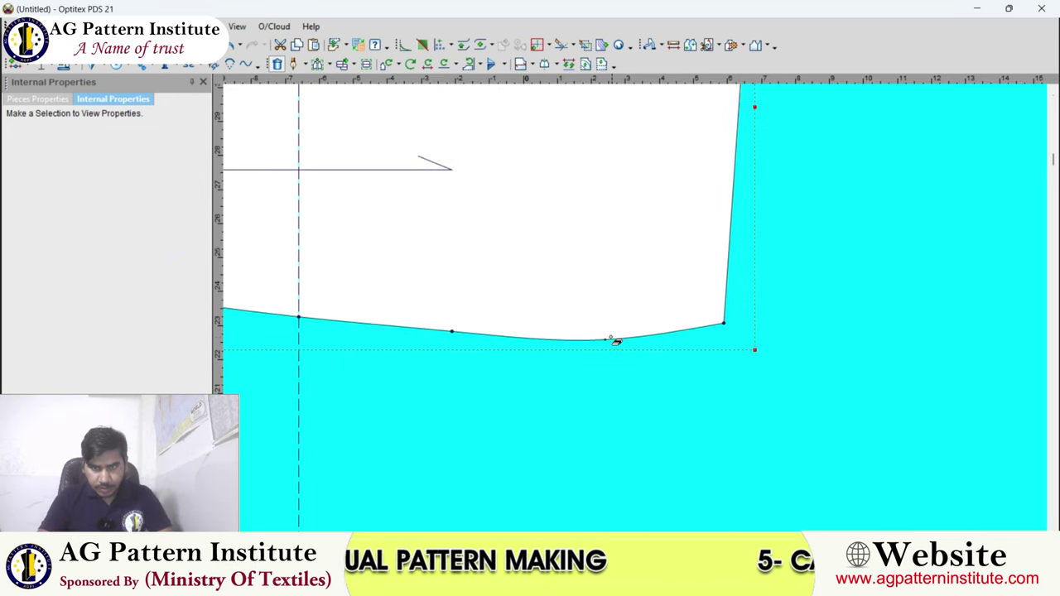
Extend the traced top-edge line to the piece's top-right corner.
click(616, 341)
scroll(610, 348, down, 2)
right_click(638, 190)
key(Escape)
scroll(590, 272, up, 2)
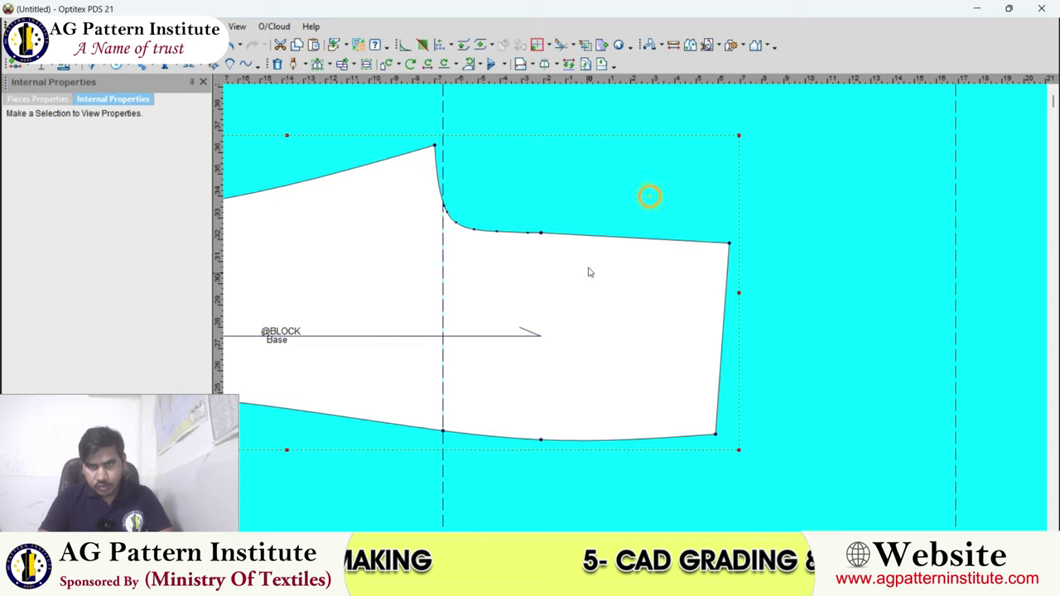
scroll(637, 313, down, 1)
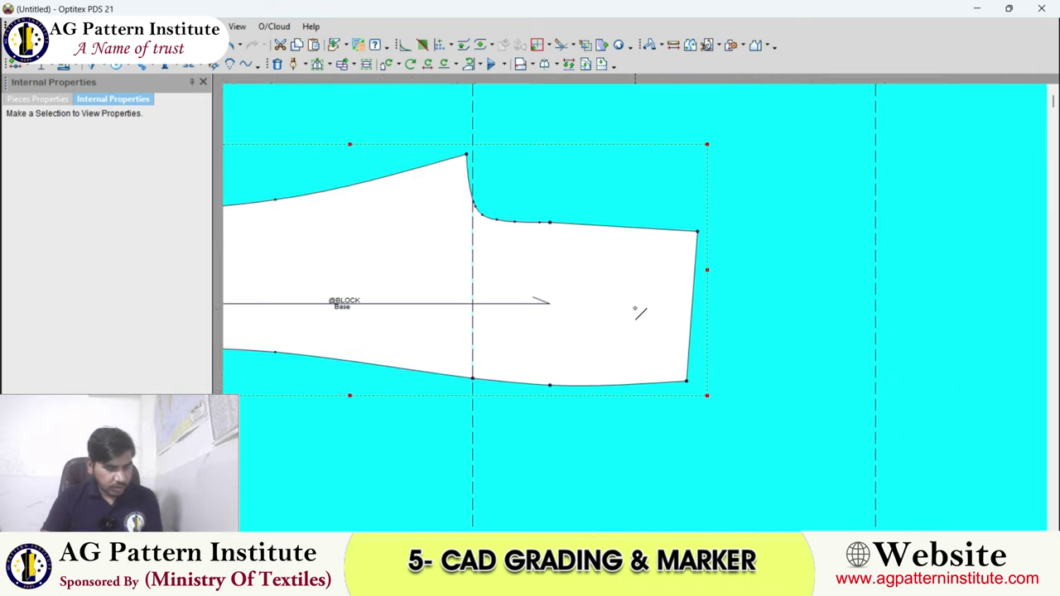
scroll(638, 310, up, 2)
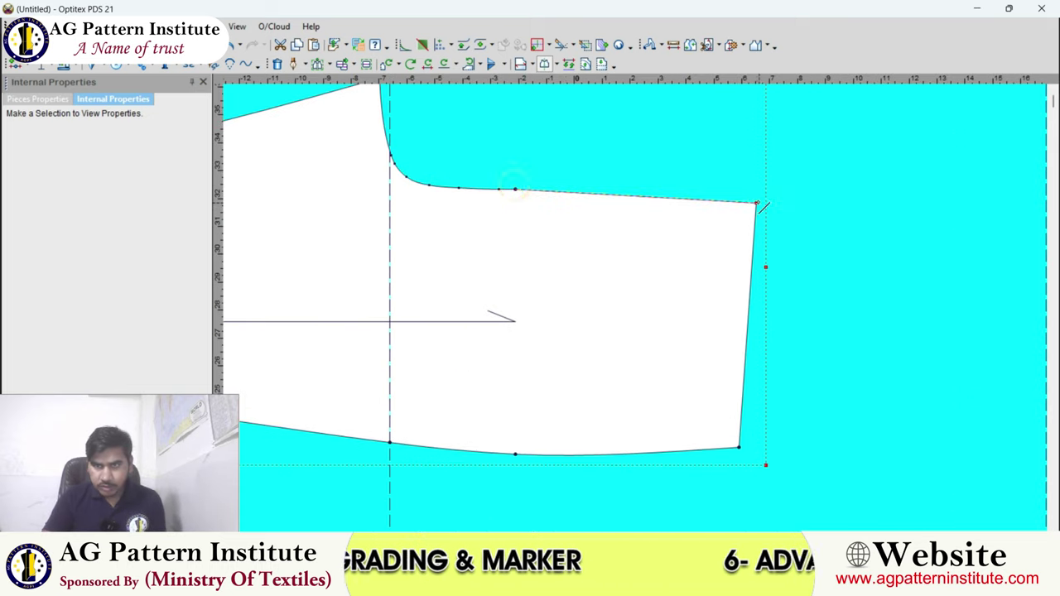
click(757, 204)
scroll(641, 313, down, 2)
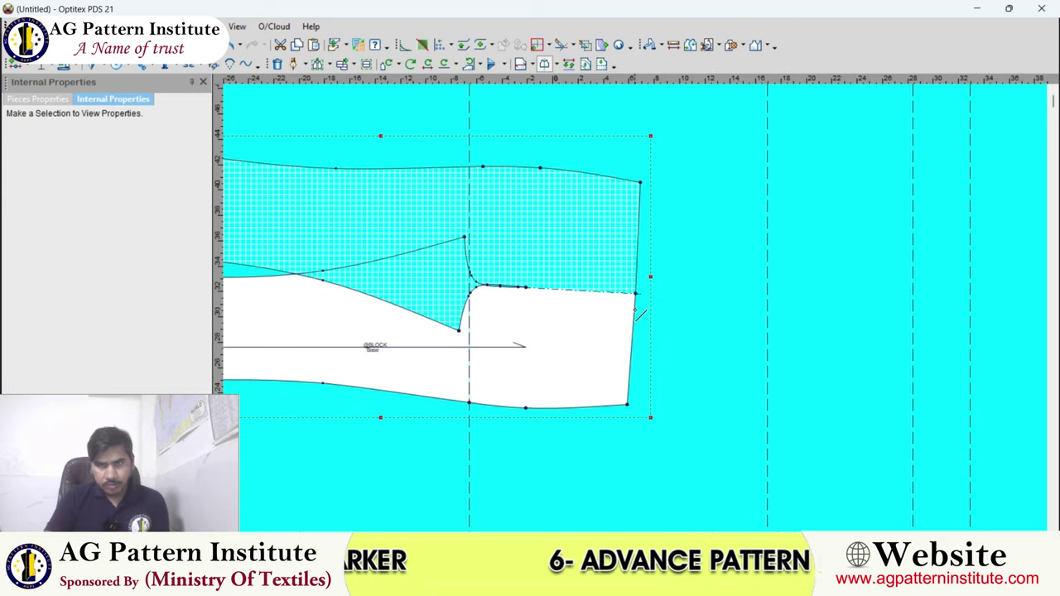
scroll(638, 313, up, 2)
scroll(638, 313, down, 2)
Select the lower piece and confirm in Pieces Properties it is named BLOCK.
scroll(693, 237, up, 2)
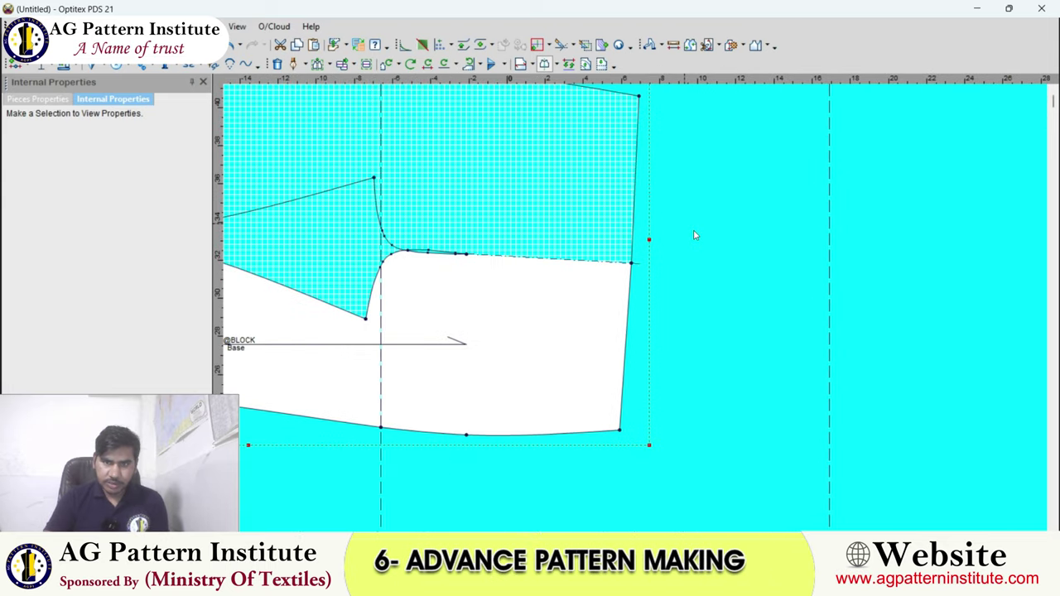
click(696, 232)
click(509, 280)
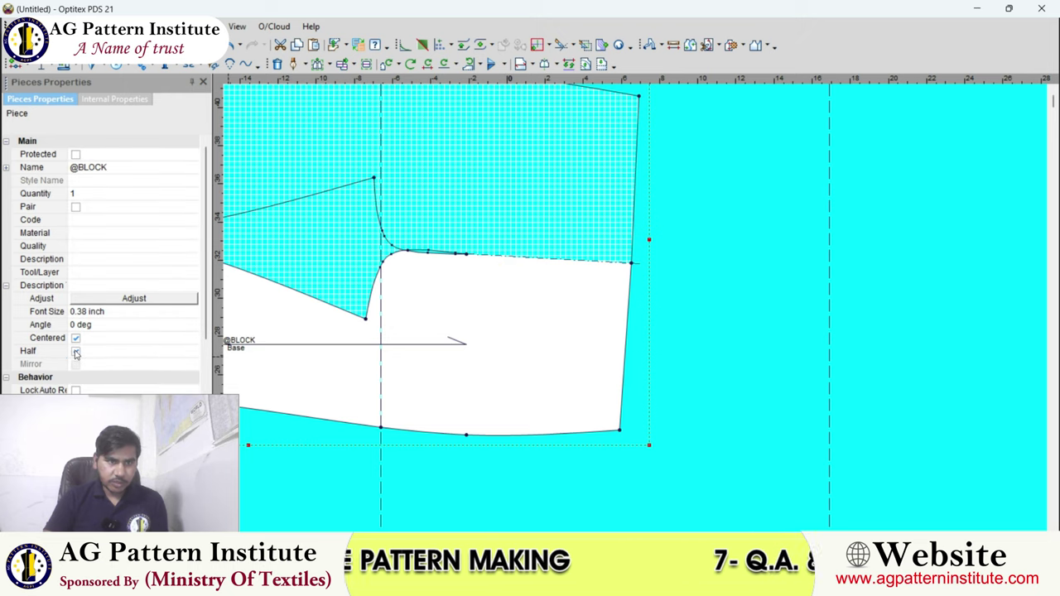
scroll(634, 307, down, 1)
scroll(637, 389, down, 1)
scroll(638, 462, down, 3)
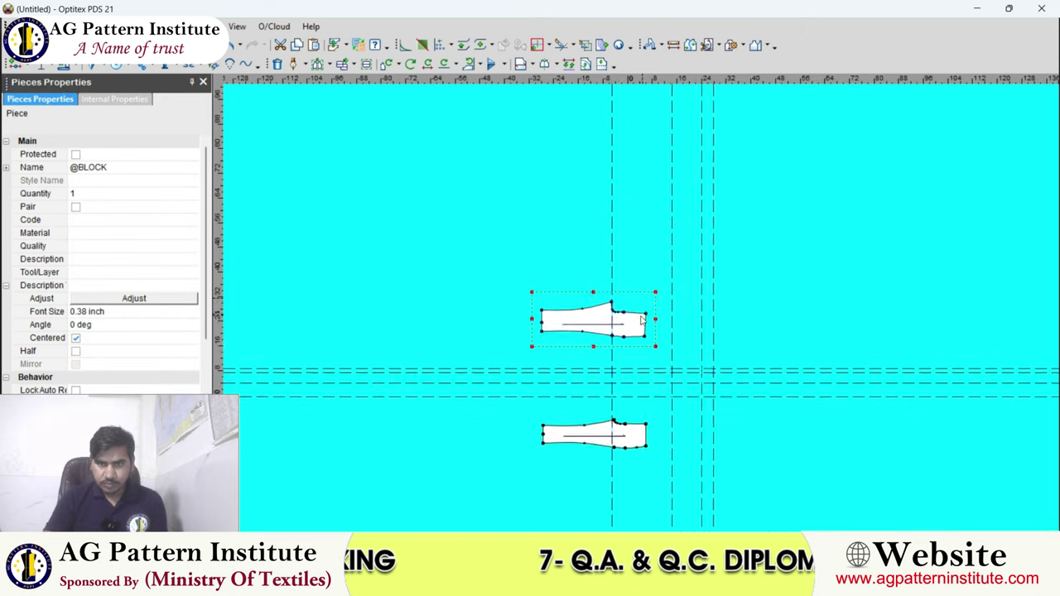
scroll(601, 309, up, 2)
scroll(605, 278, up, 2)
click(604, 268)
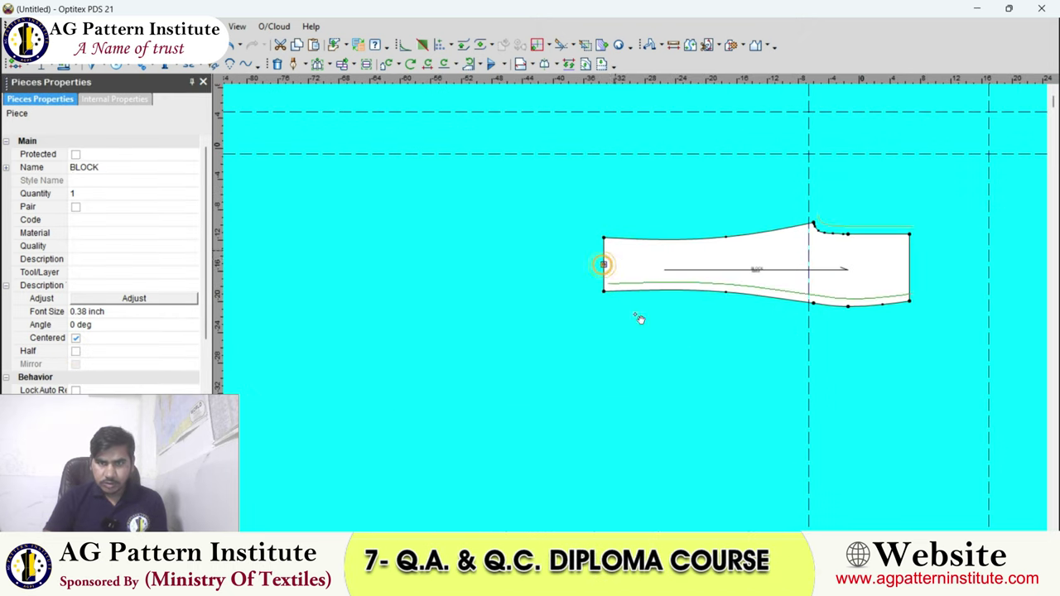
scroll(639, 307, down, 1)
scroll(627, 208, up, 2)
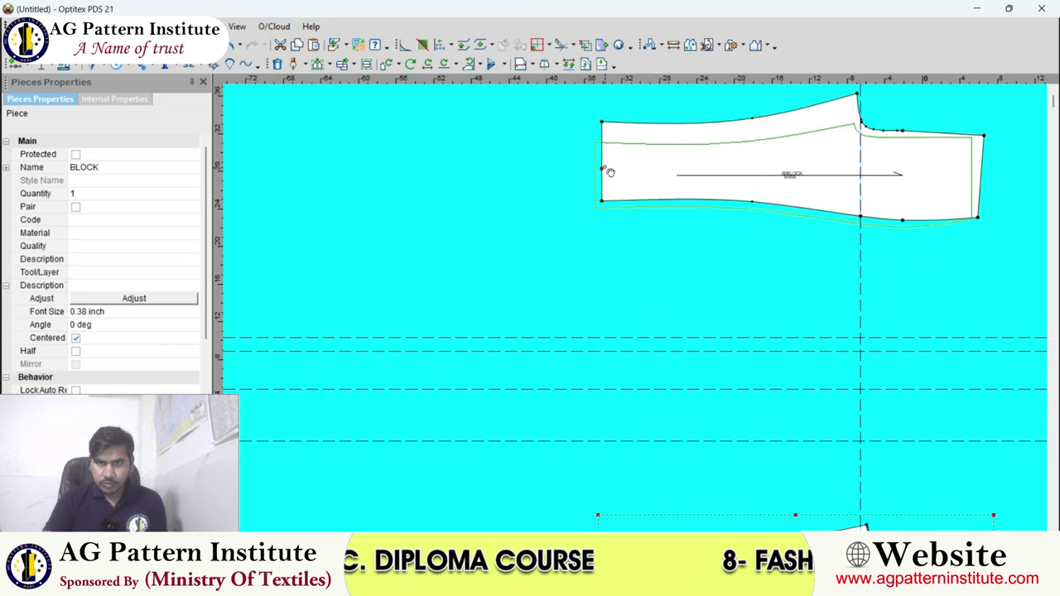
click(609, 173)
scroll(607, 170, up, 1)
scroll(617, 290, up, 1)
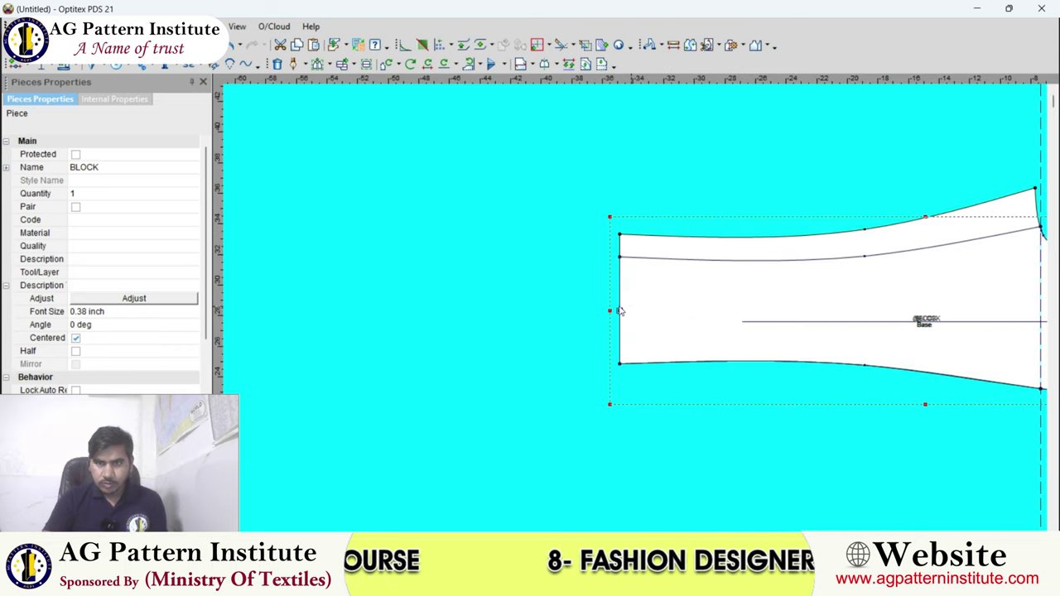
scroll(631, 308, down, 1)
scroll(729, 298, up, 1)
scroll(637, 314, up, 1)
scroll(637, 314, up, 1)
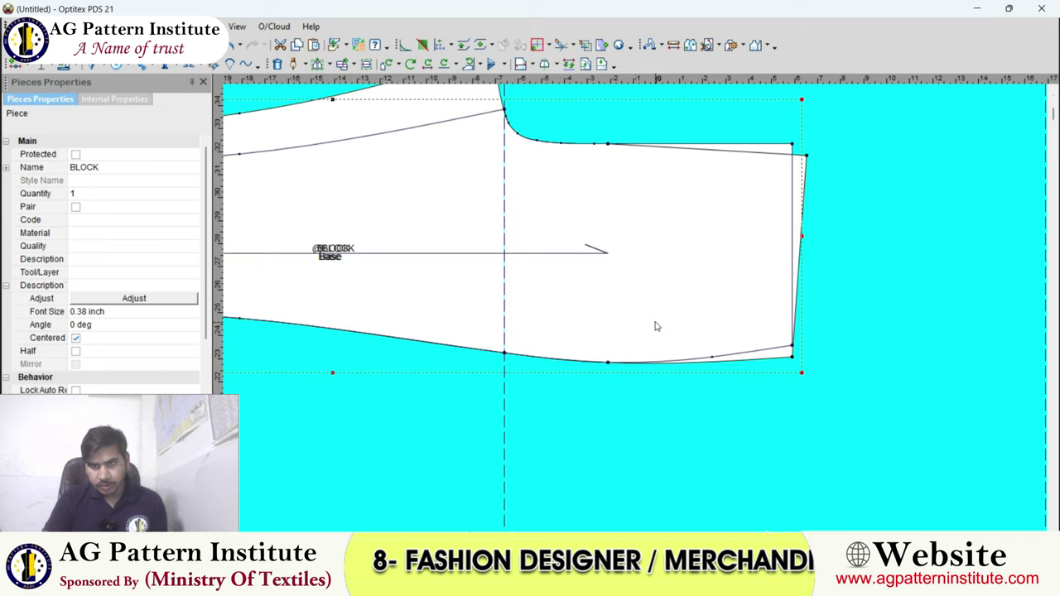
scroll(657, 324, down, 1)
scroll(646, 327, down, 1)
scroll(634, 333, down, 1)
scroll(635, 333, up, 1)
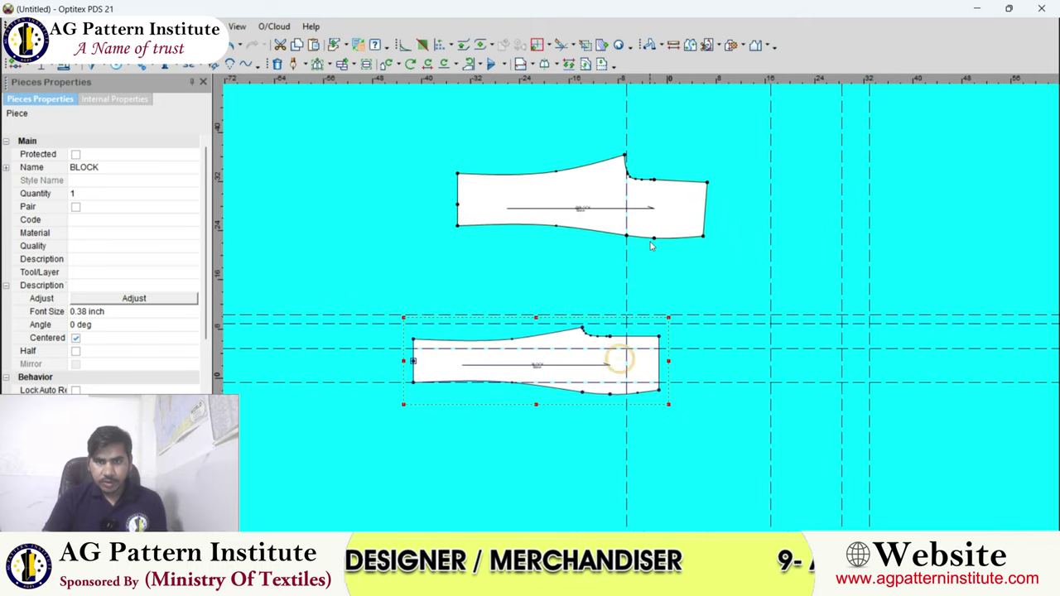
click(637, 240)
scroll(637, 313, up, 1)
scroll(637, 313, down, 1)
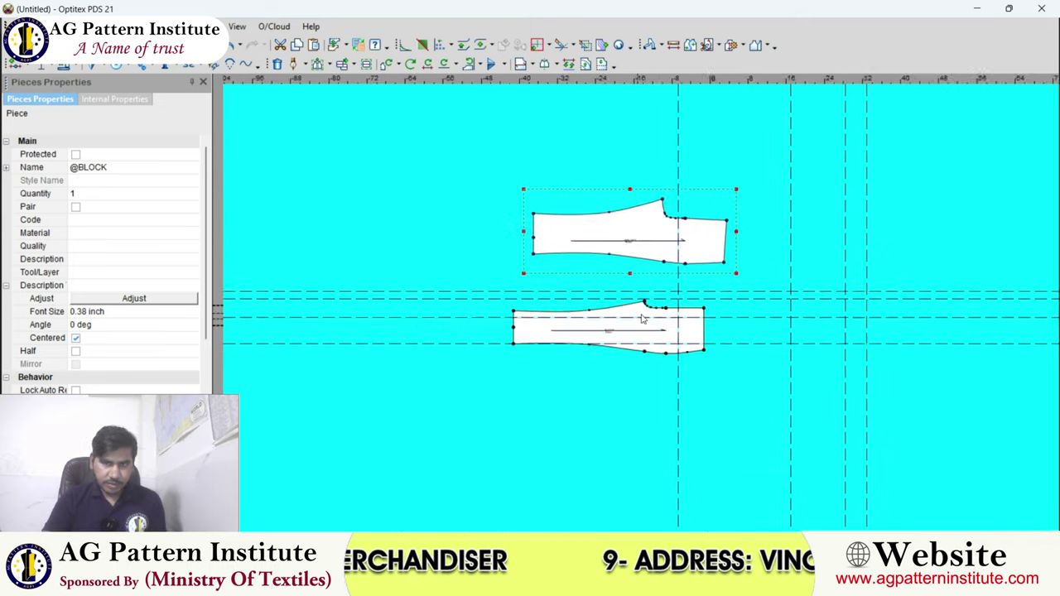
scroll(637, 313, up, 1)
click(237, 26)
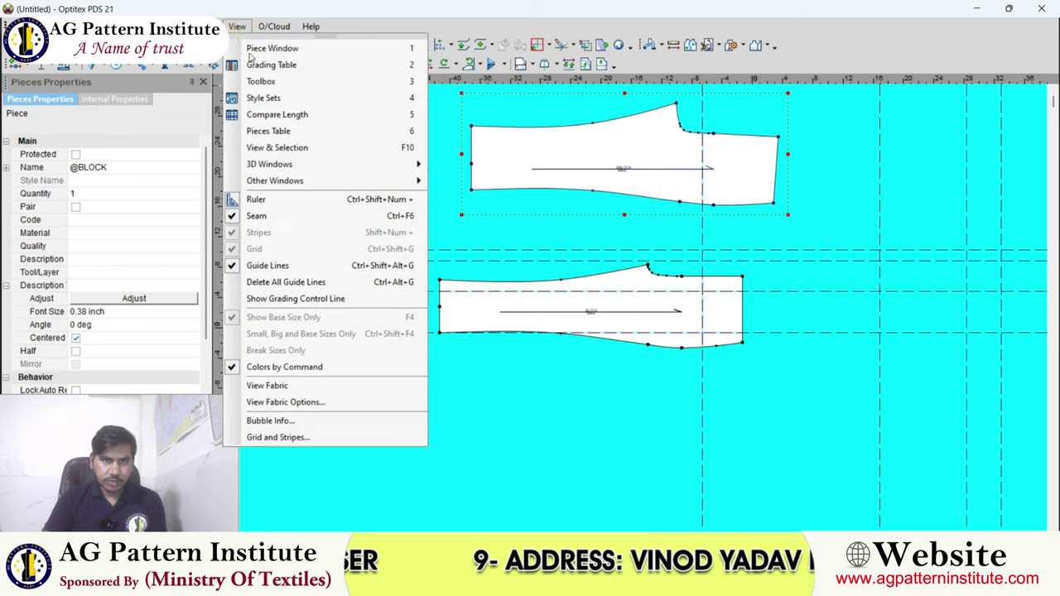
Delete all guide lines and clear the track lines from the canvas.
click(285, 282)
right_click(426, 174)
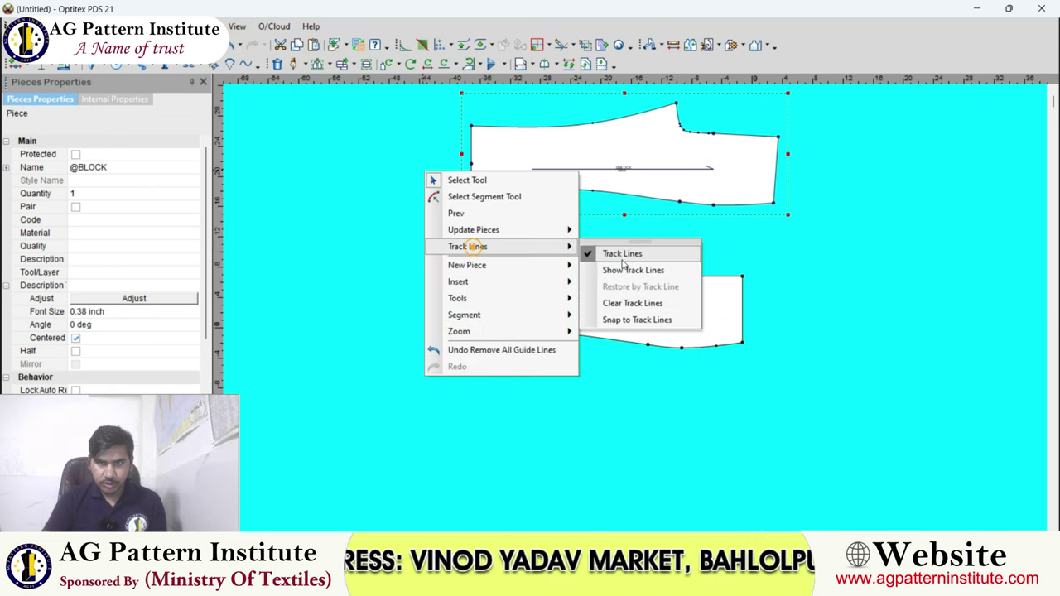
click(623, 254)
right_click(437, 207)
mouse_move(479, 281)
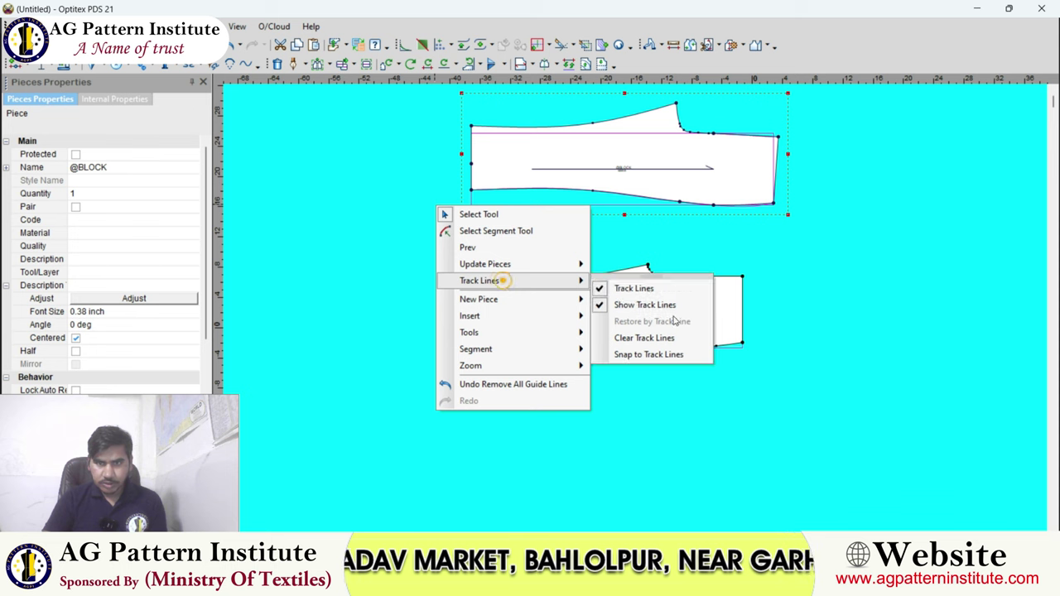
click(658, 338)
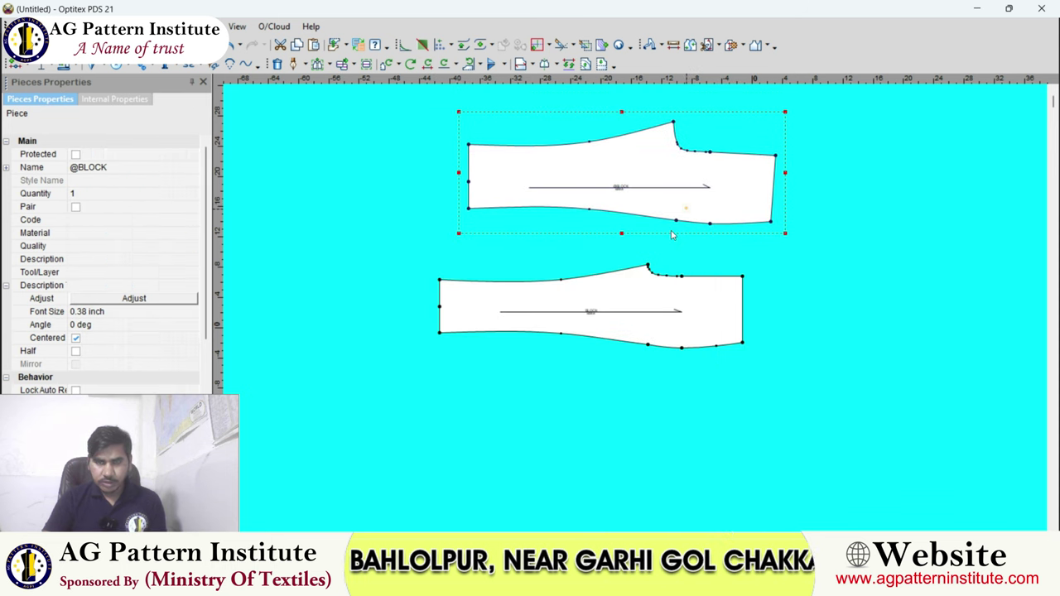
scroll(688, 194, up, 3)
scroll(681, 208, down, 1)
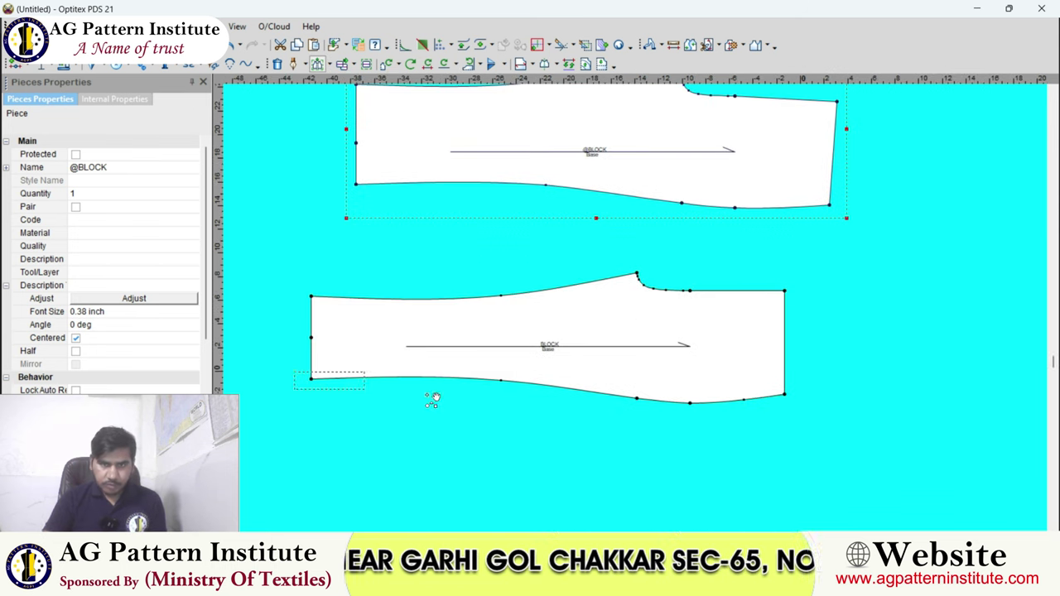
Select the lower piece's bottom-edge points and show segment lengths on both pieces.
drag(843, 433, 838, 432)
scroll(688, 398, down, 1)
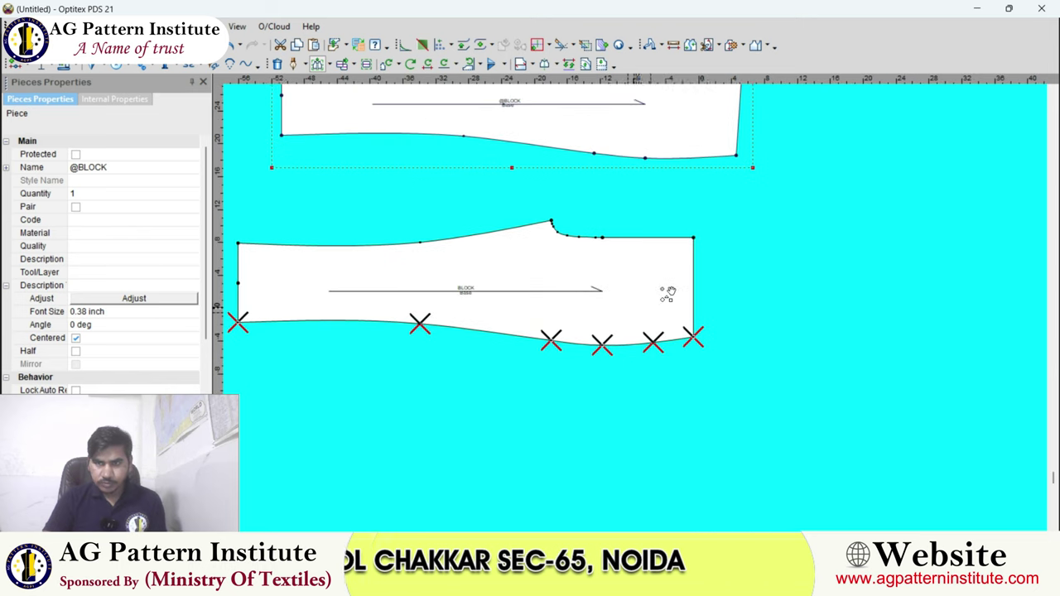
right_click(687, 220)
click(704, 231)
scroll(633, 321, up, 2)
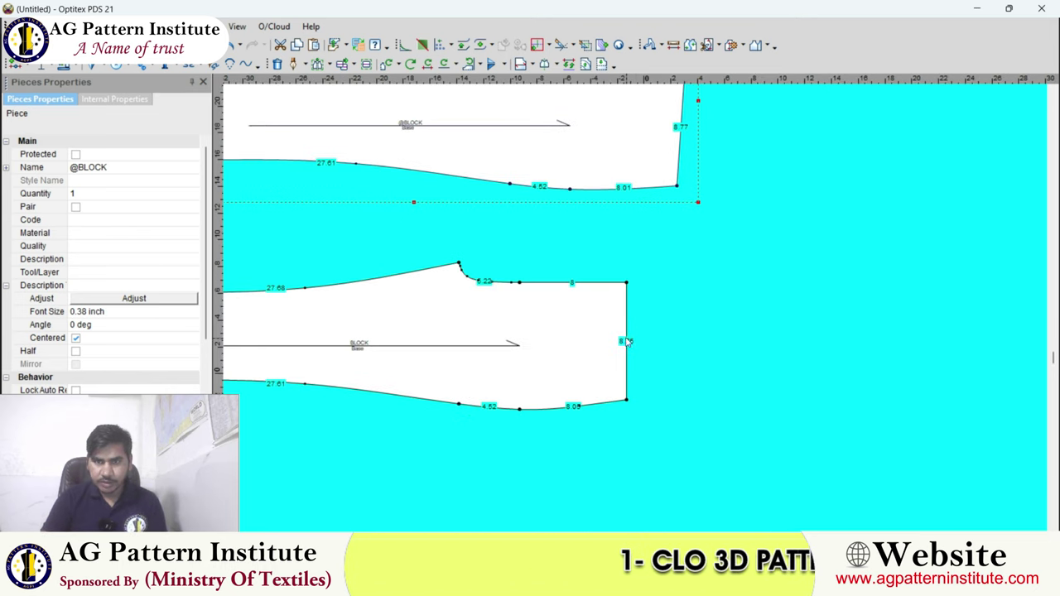
scroll(627, 341, down, 2)
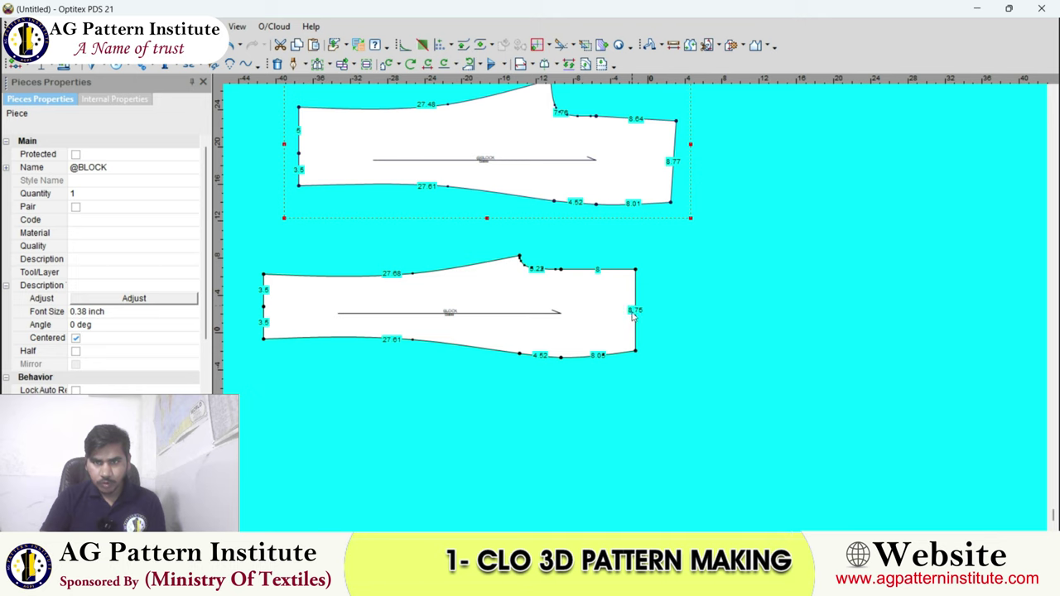
scroll(636, 312, down, 1)
scroll(636, 318, down, 1)
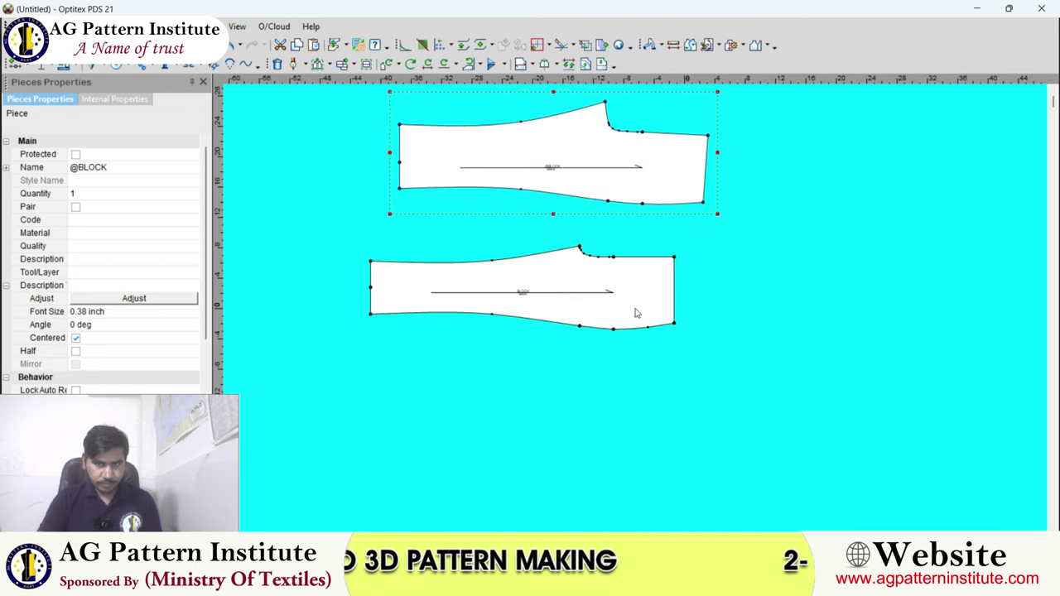
Shift the lower piece's bottom-edge points by Y 0.5 with X offset 0.
key(m)
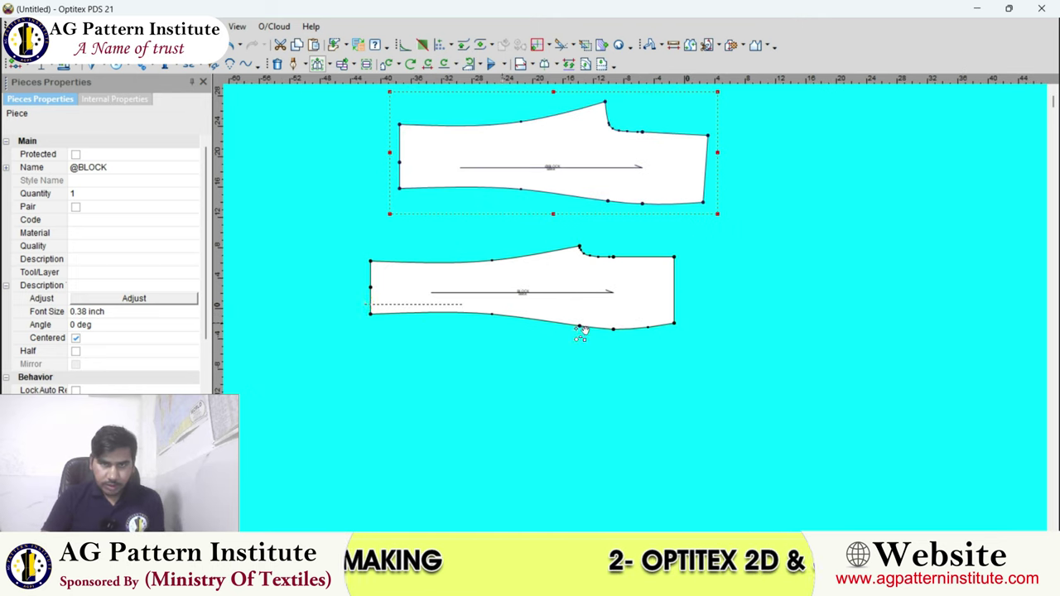
click(580, 329)
scroll(584, 307, up, 2)
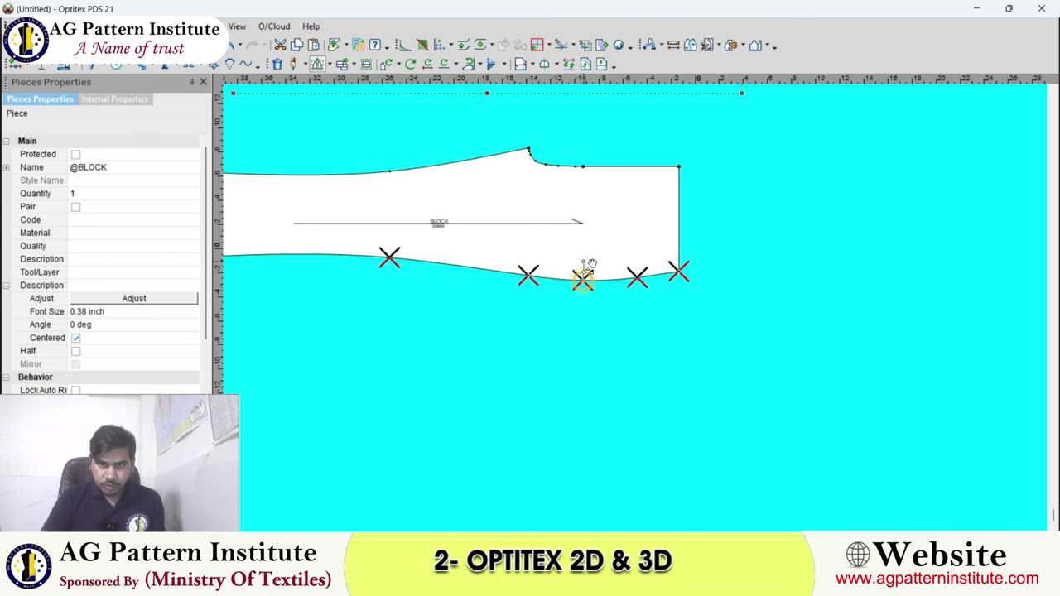
drag(584, 282, 582, 264)
double_click(299, 193)
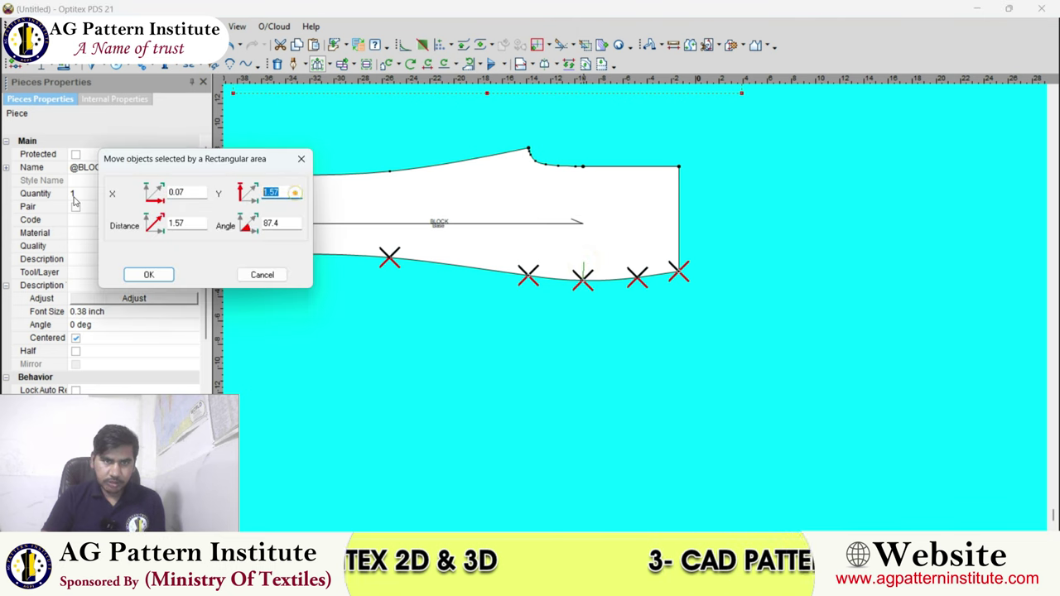
key(BackSpace)
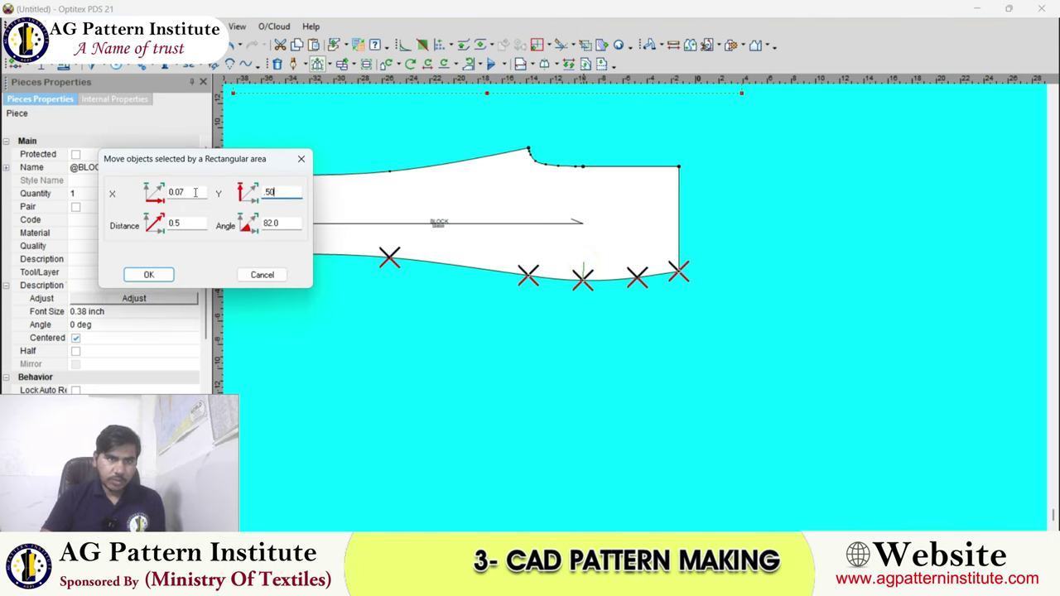
double_click(176, 192)
text(0)
key(Return)
scroll(660, 290, down, 2)
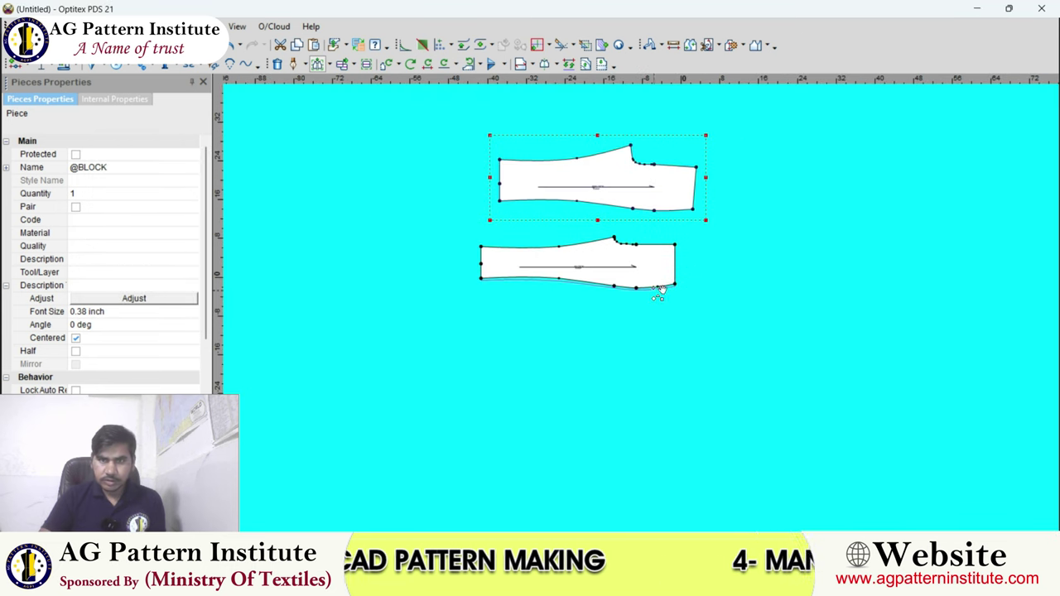
scroll(660, 290, up, 2)
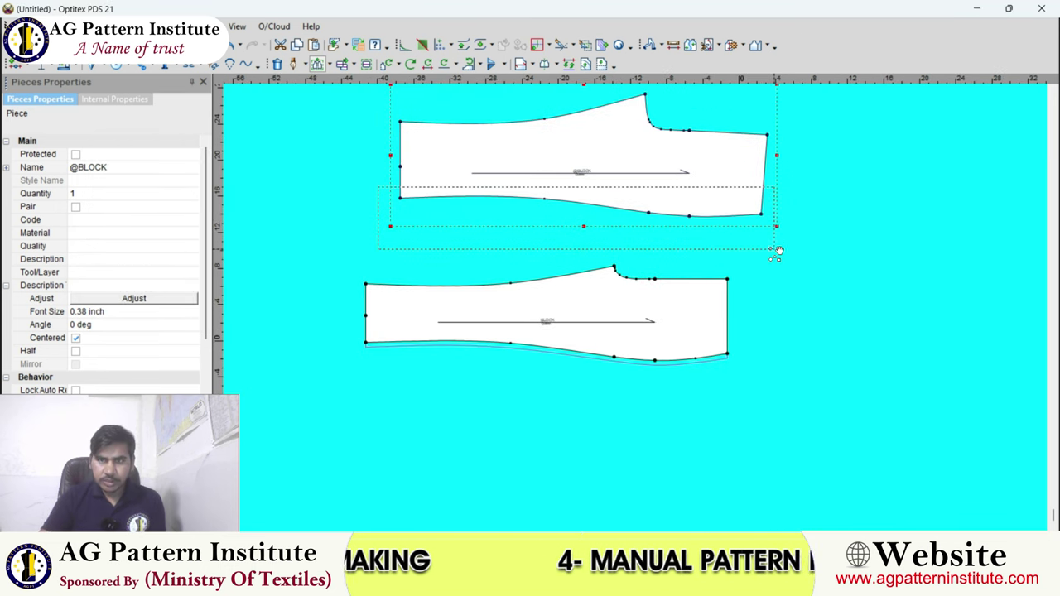
scroll(776, 251, up, 2)
Shift the upper piece's bottom-edge points by Y -0.5 with X offset 0.
click(669, 303)
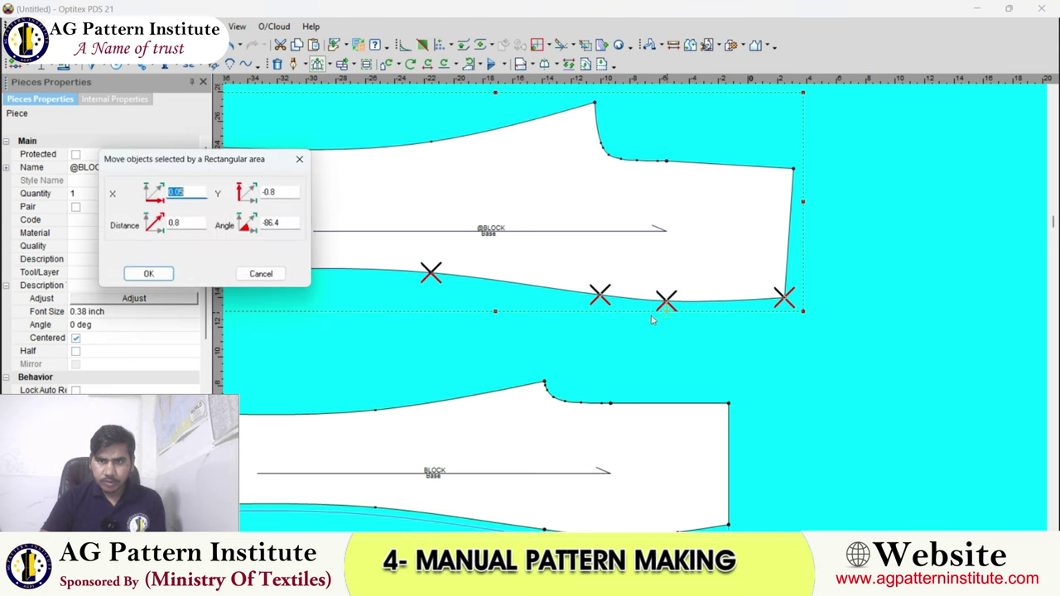
double_click(273, 192)
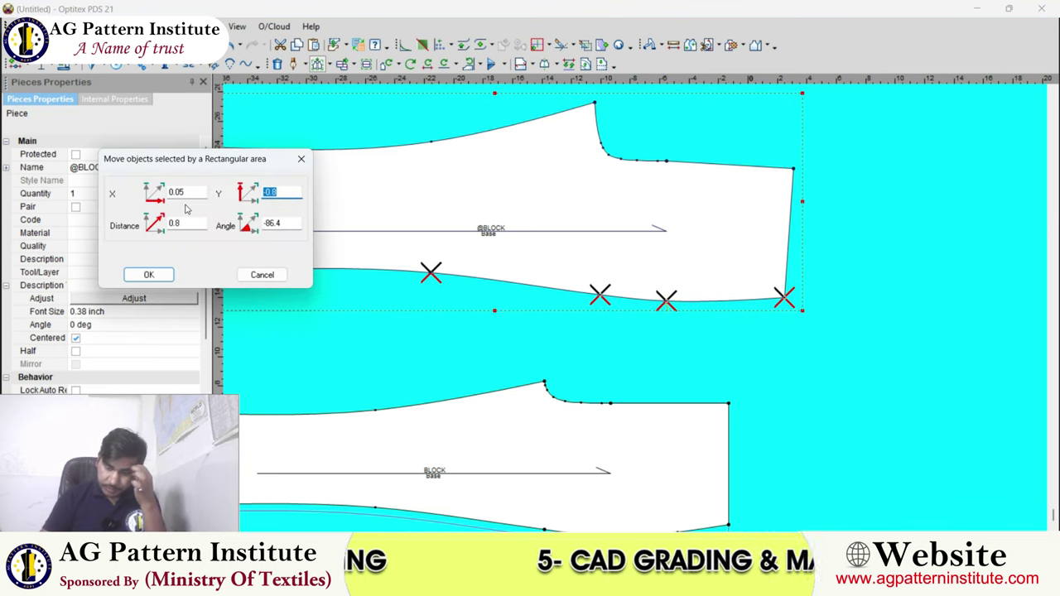
text(-)
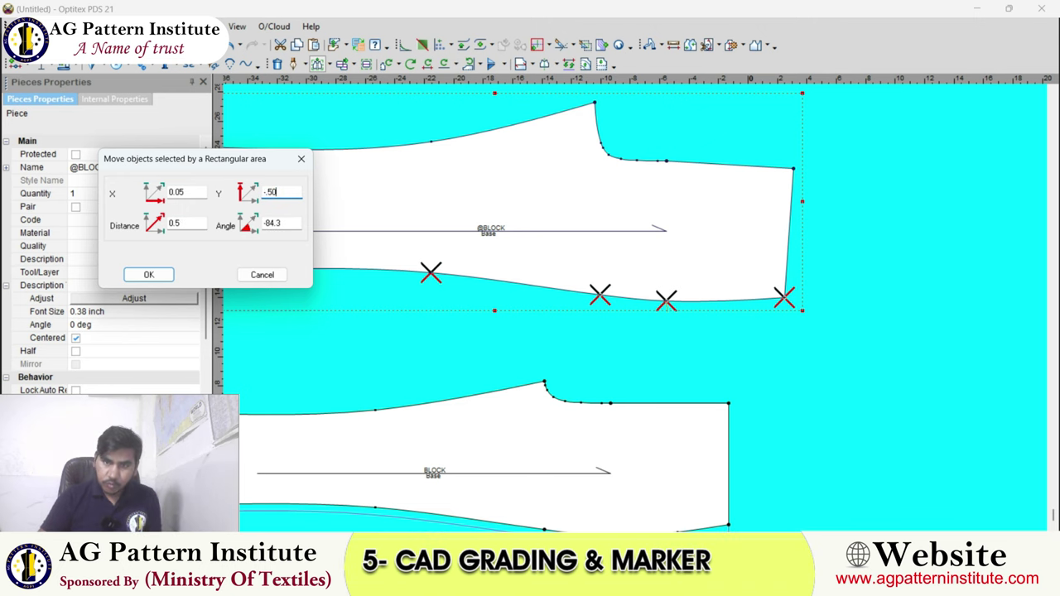
click(191, 184)
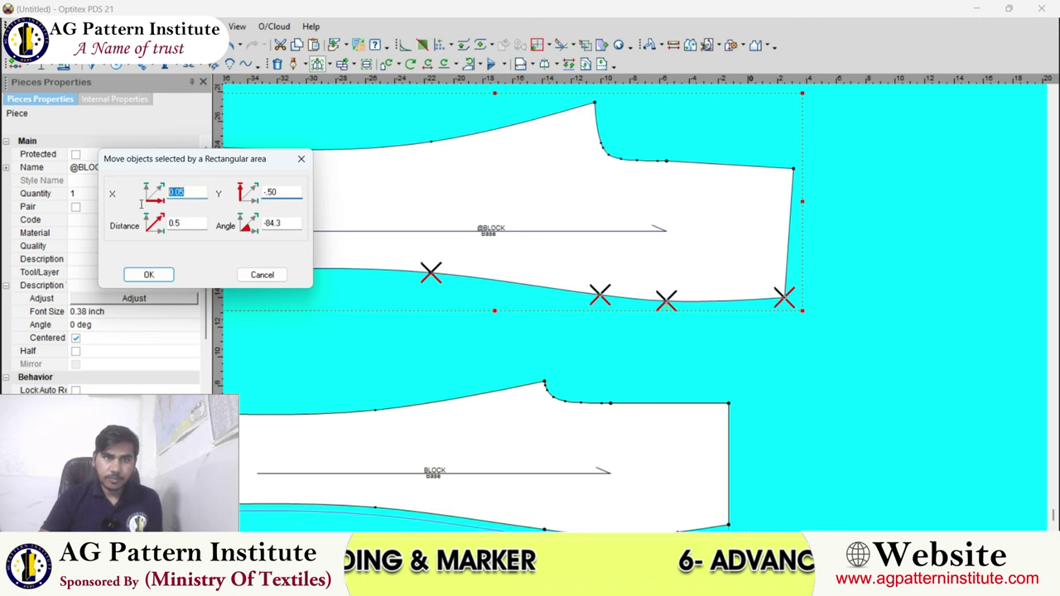
text(0)
key(Return)
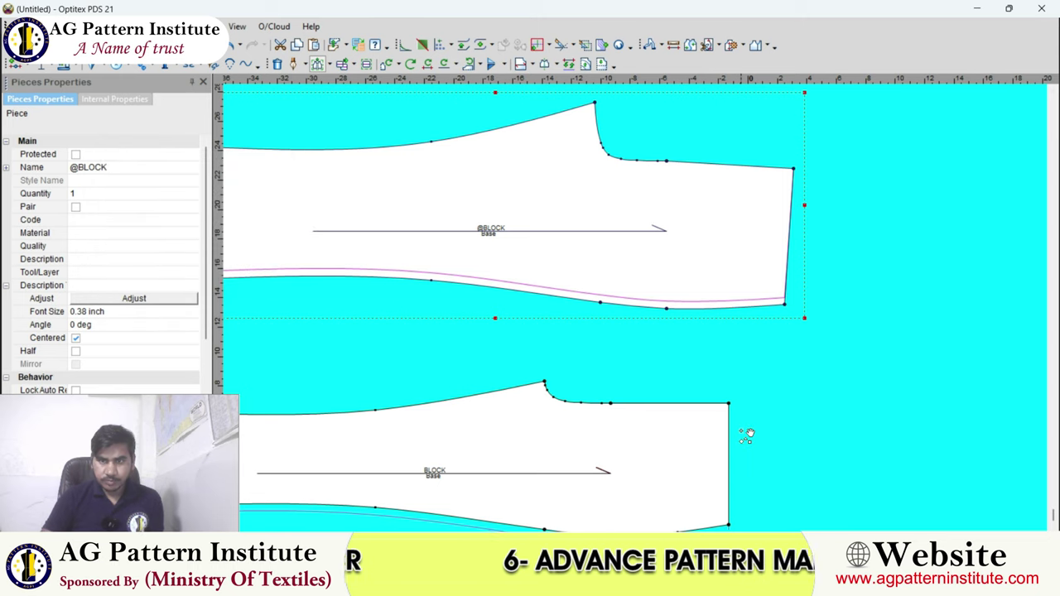
scroll(644, 312, down, 3)
scroll(610, 273, up, 2)
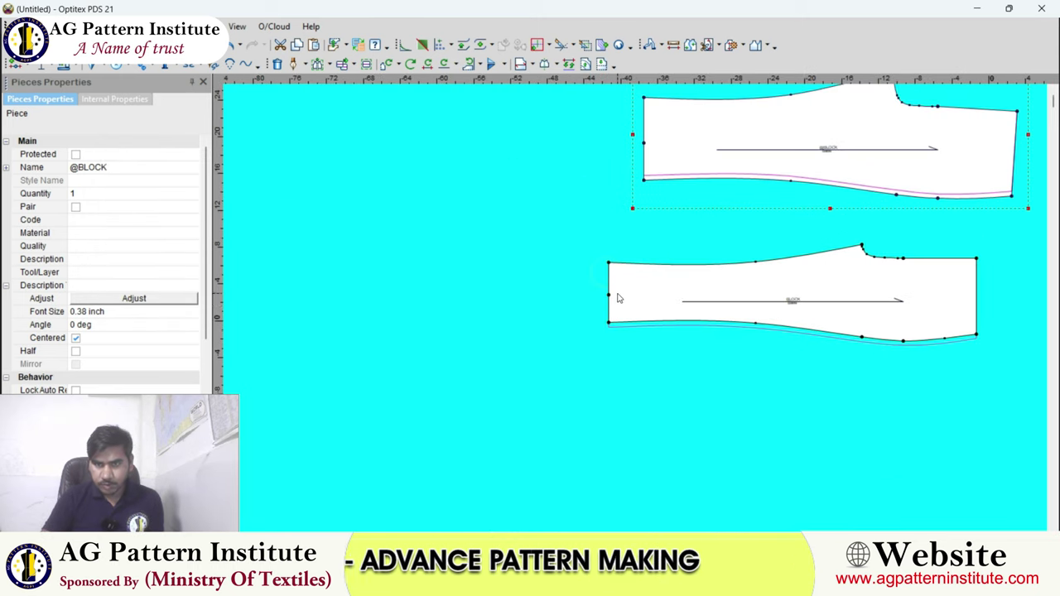
Place the lower piece on the upper piece's left edge and hide the pink tool lines.
click(611, 297)
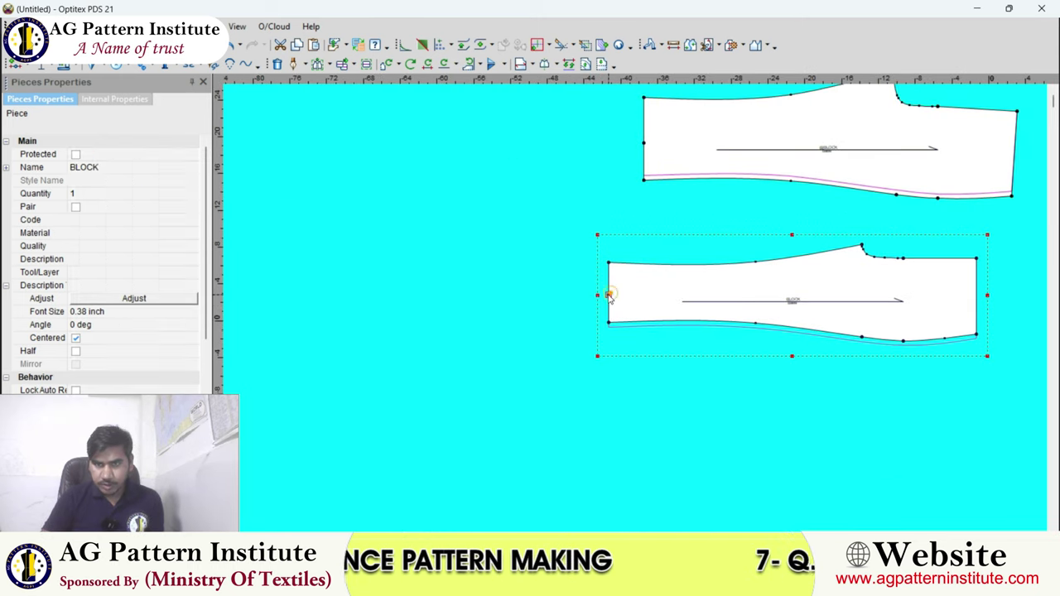
click(643, 143)
right_click(658, 161)
mouse_move(700, 236)
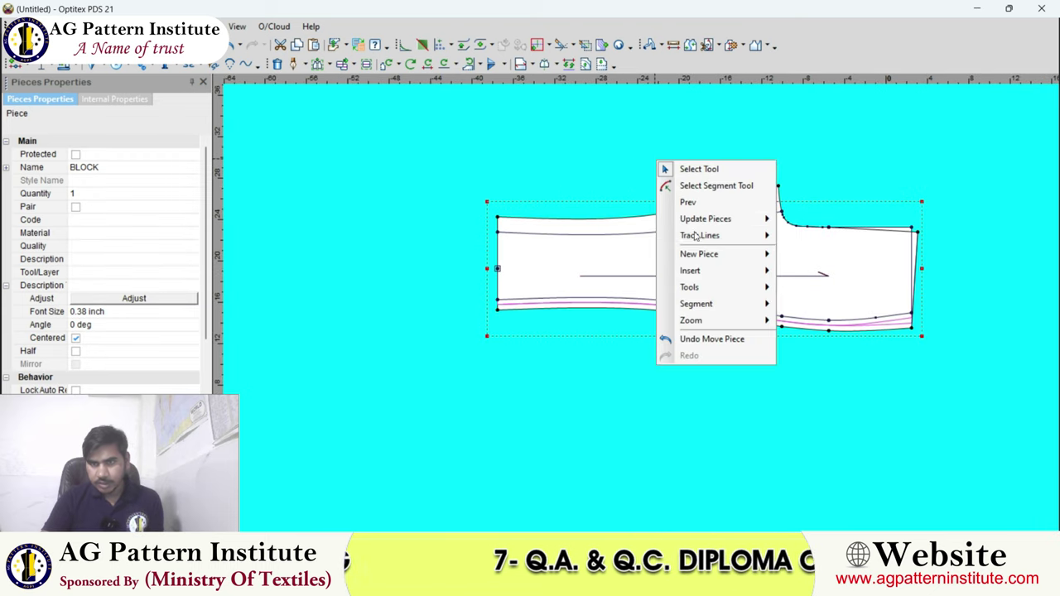
click(810, 258)
scroll(634, 309, up, 2)
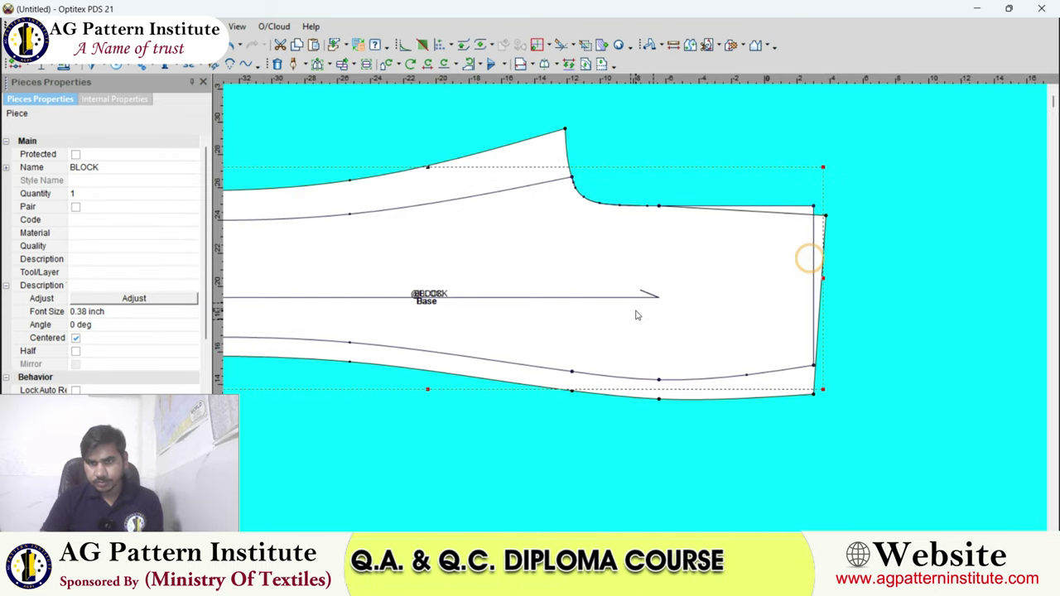
scroll(635, 309, down, 2)
scroll(642, 320, up, 3)
scroll(642, 320, up, 2)
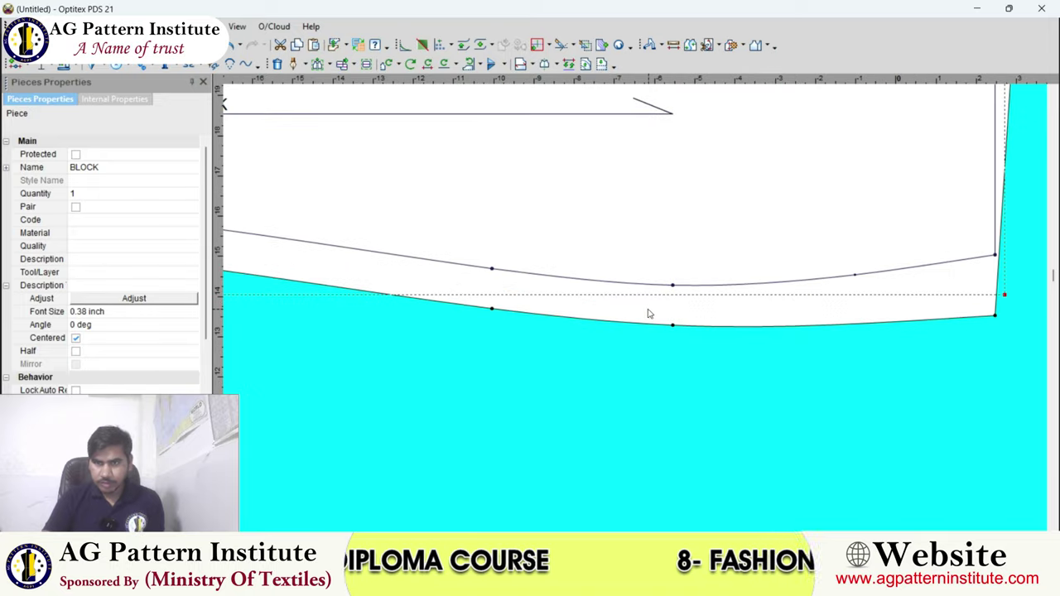
Inspect the overlaid pieces' lower and inner crotch curves, cancelling the point adjustment.
click(645, 309)
scroll(644, 310, up, 2)
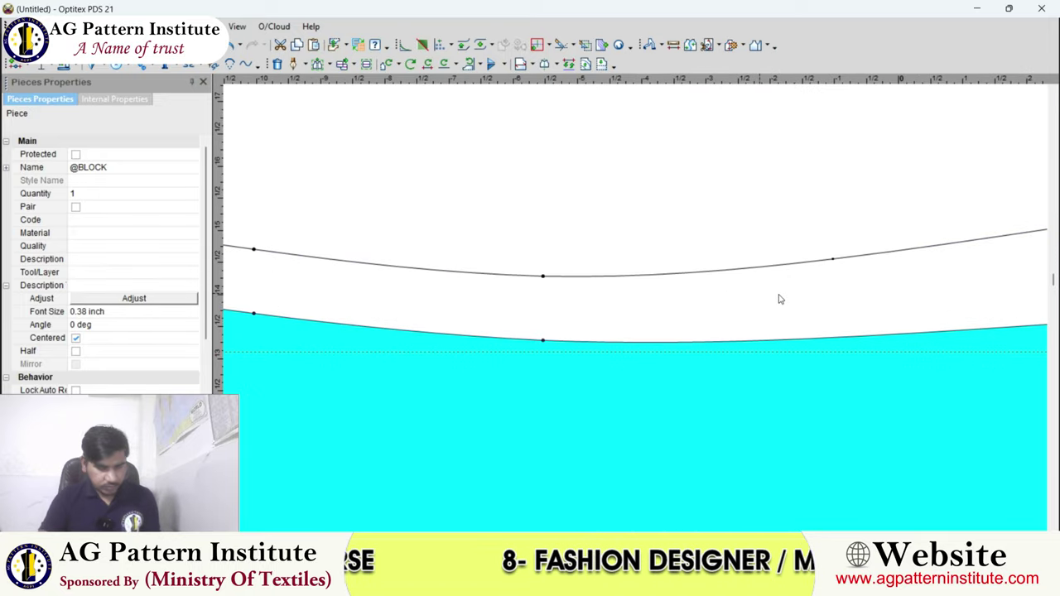
scroll(635, 307, up, 1)
scroll(624, 298, up, 1)
scroll(651, 284, up, 1)
click(647, 283)
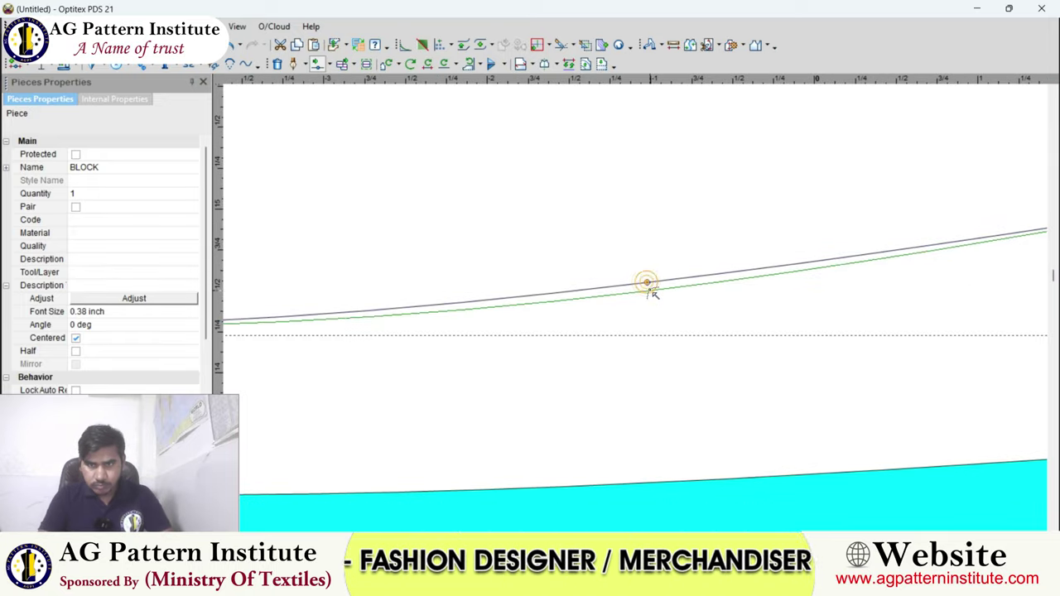
scroll(646, 315, down, 2)
click(694, 306)
scroll(642, 302, up, 1)
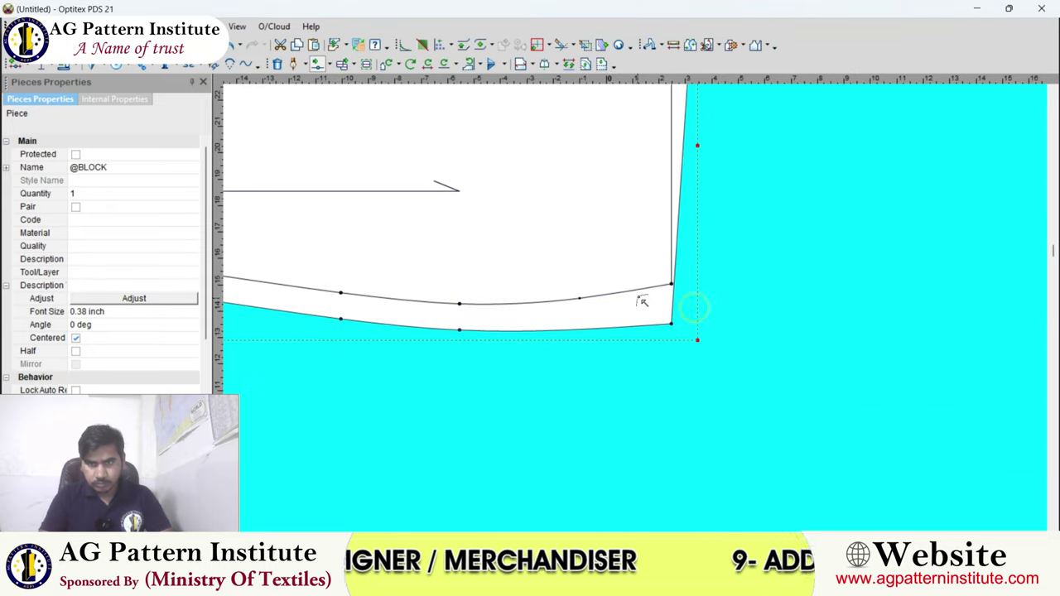
scroll(580, 235, down, 2)
click(588, 243)
scroll(530, 282, down, 1)
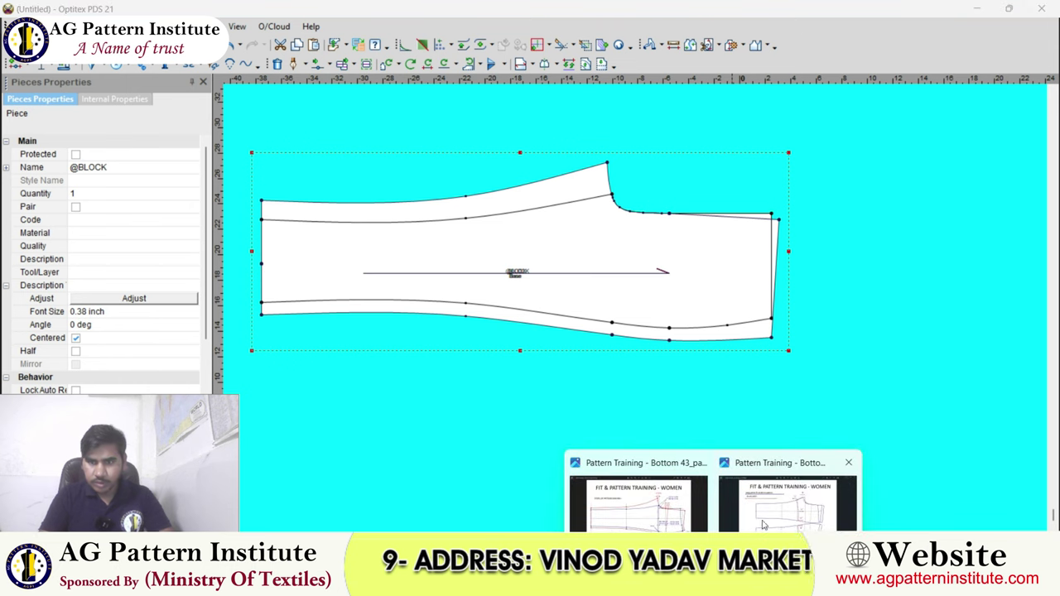
click(764, 522)
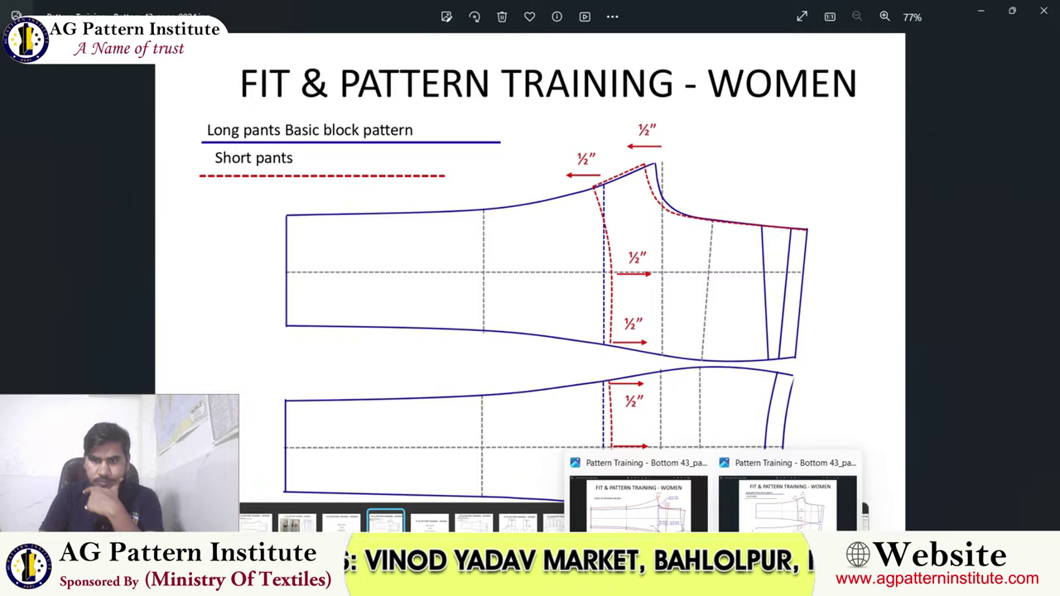
click(787, 497)
scroll(658, 504, up, 3)
scroll(514, 435, down, 2)
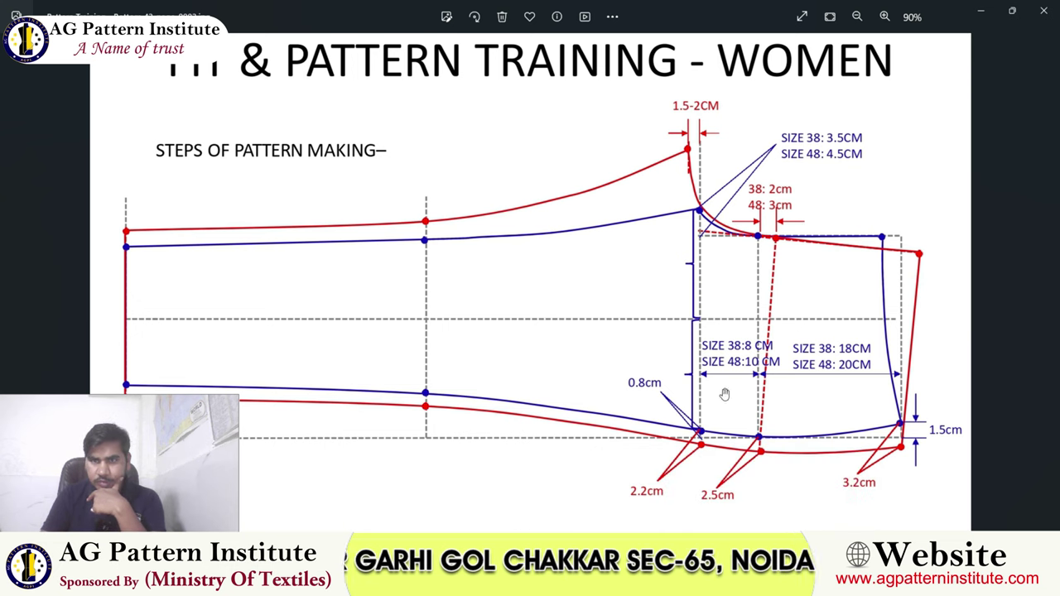
key(alt+Tab)
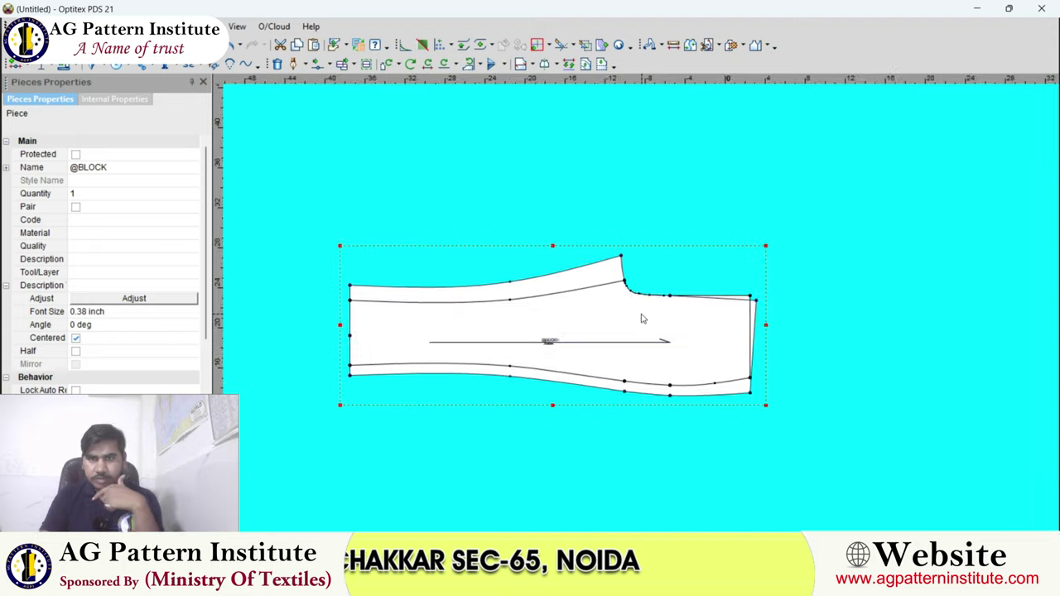
Move one piece copy above the original and rotate it 180°.
scroll(635, 305, down, 2)
click(617, 301)
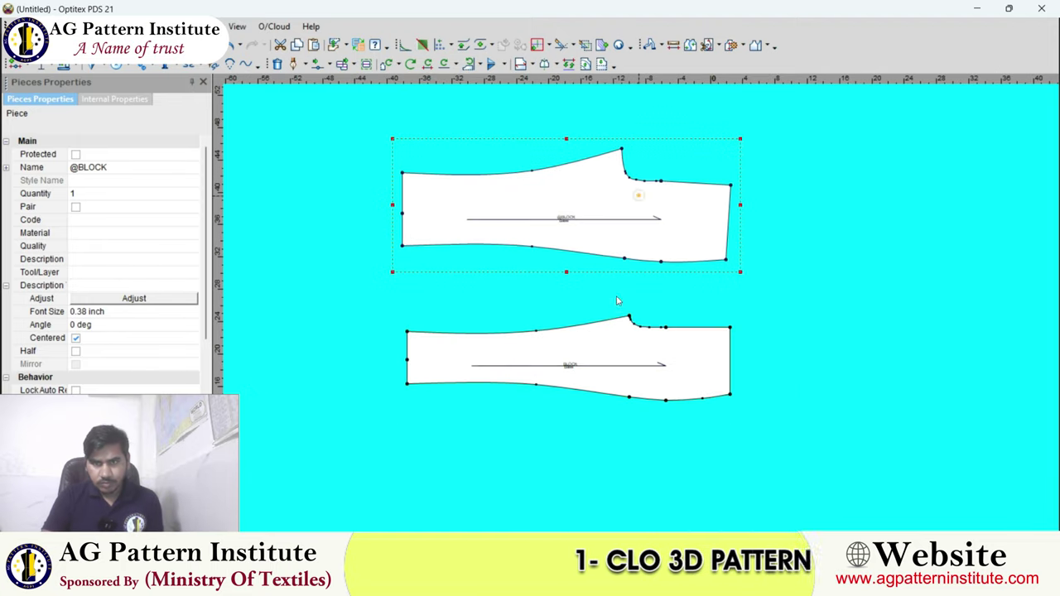
scroll(617, 300, up, 2)
scroll(621, 305, up, 1)
scroll(626, 309, up, 2)
scroll(627, 312, down, 2)
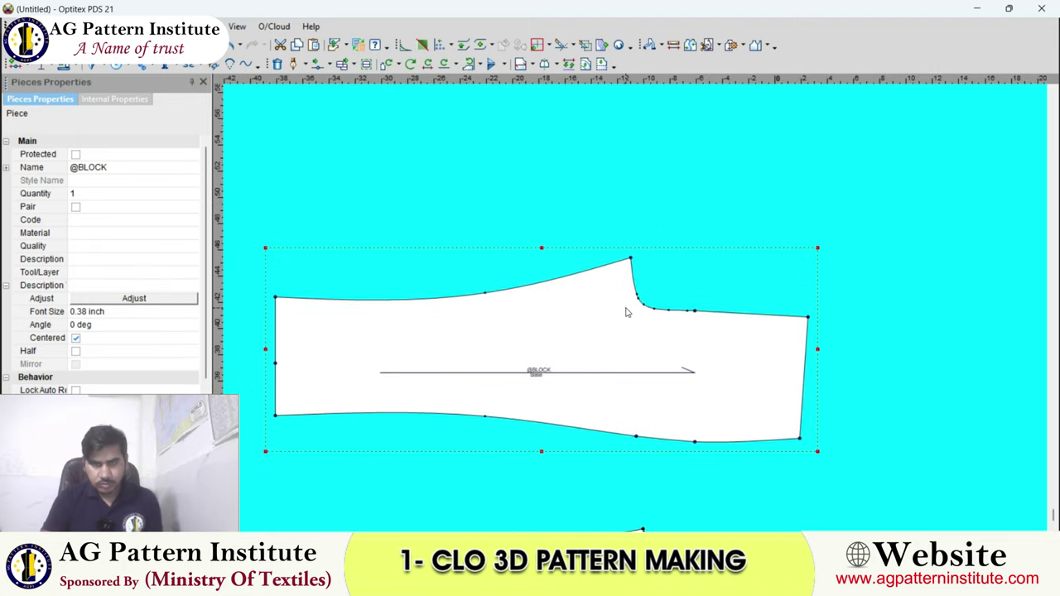
scroll(627, 312, down, 1)
key(ctrl+r)
scroll(634, 319, down, 2)
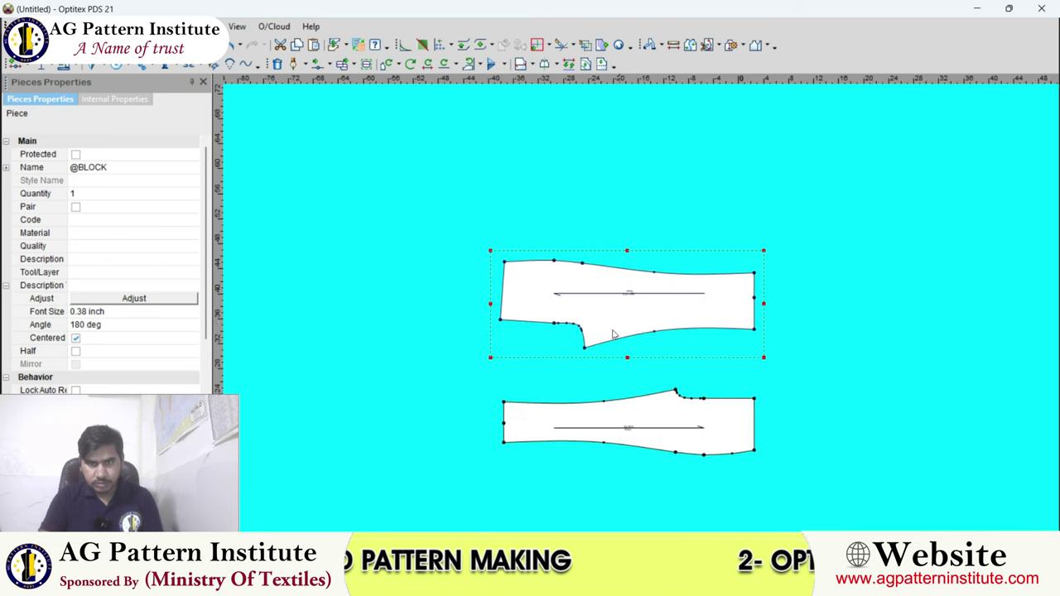
scroll(617, 319, up, 1)
Display the segment lengths on the piece and rotate it back to 0°.
click(622, 303)
scroll(604, 300, up, 2)
click(603, 294)
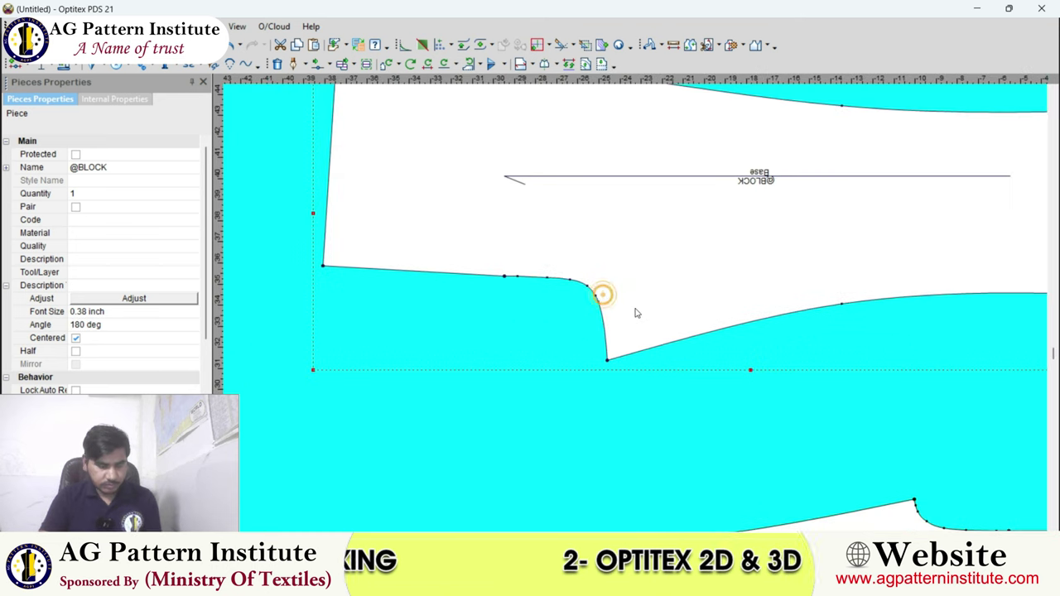
scroll(637, 313, up, 1)
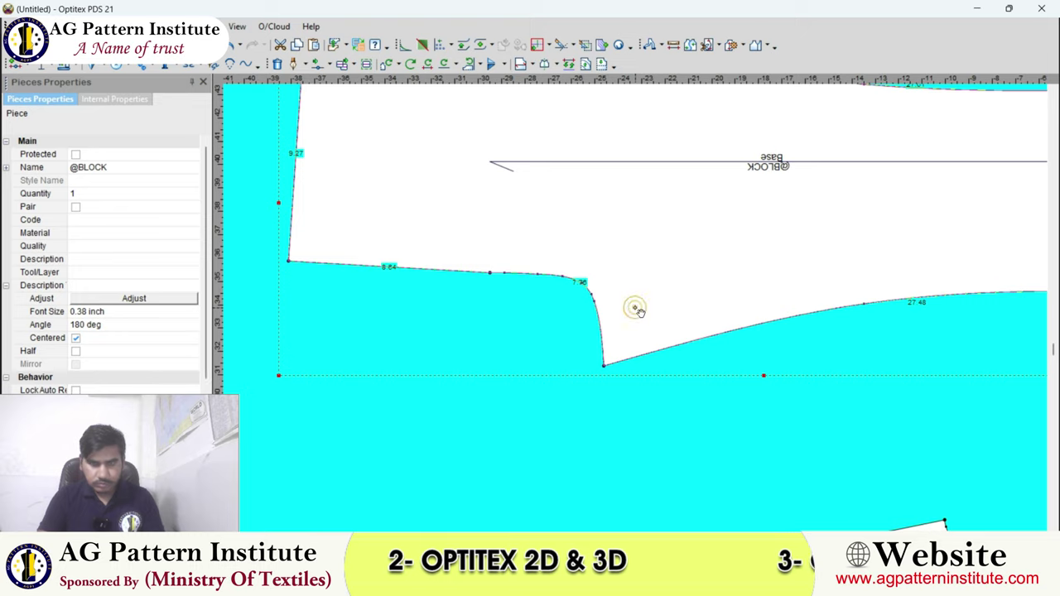
scroll(635, 309, down, 3)
key(ctrl+r)
scroll(642, 319, down, 1)
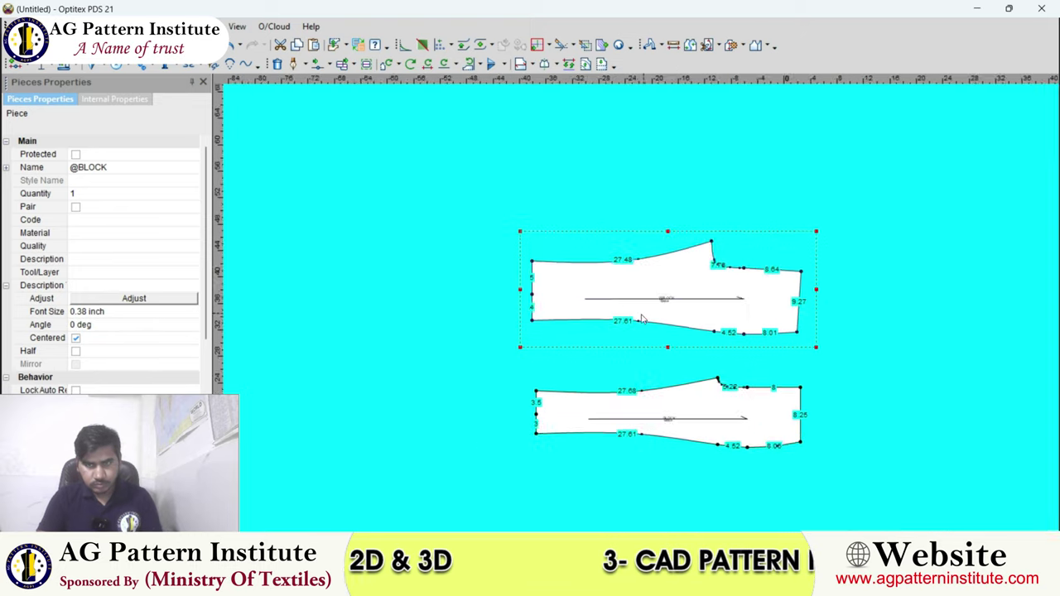
scroll(642, 319, up, 2)
Move a crotch curve point proportionally to reshape the crotch segment.
scroll(637, 313, up, 1)
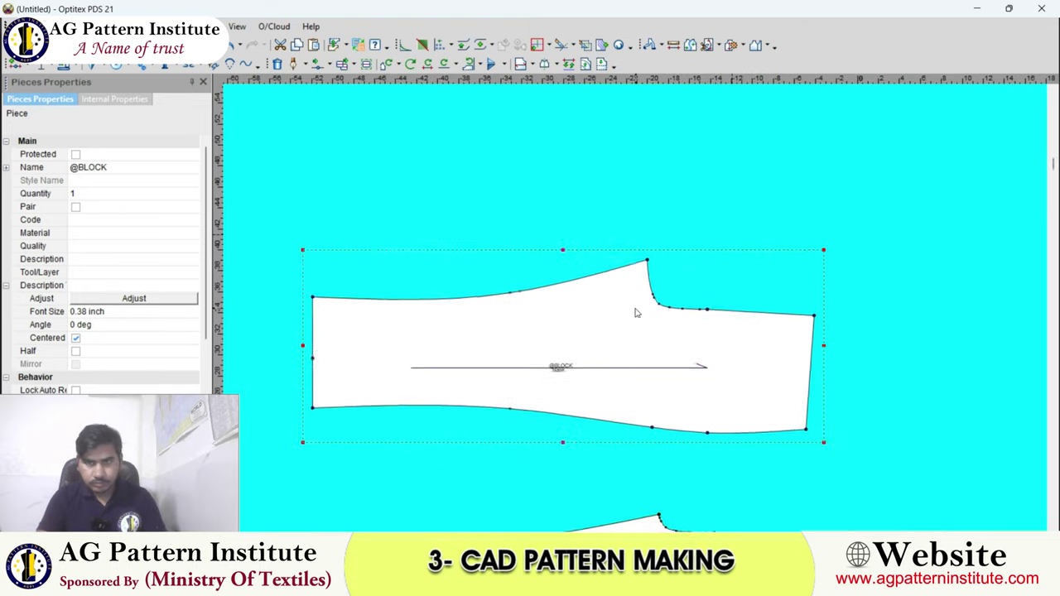
scroll(637, 314, up, 1)
scroll(637, 313, up, 2)
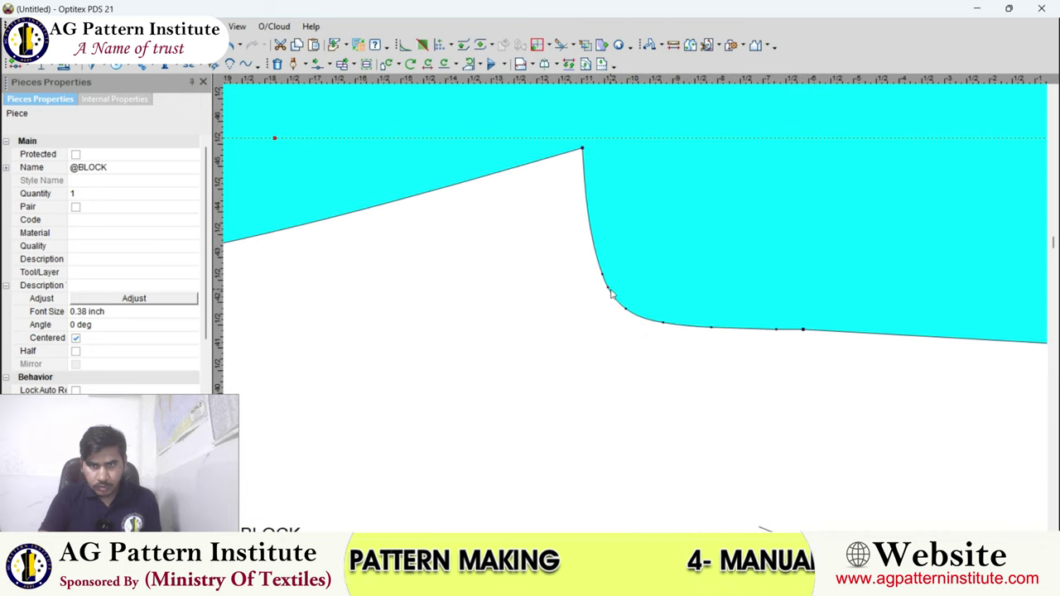
click(329, 64)
click(358, 118)
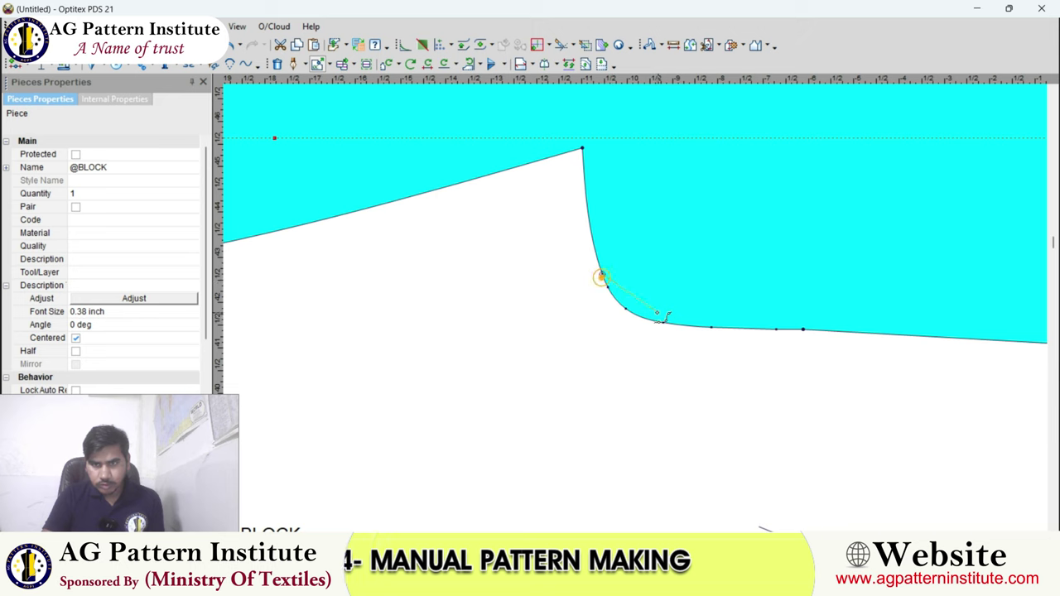
click(658, 321)
scroll(629, 308, up, 1)
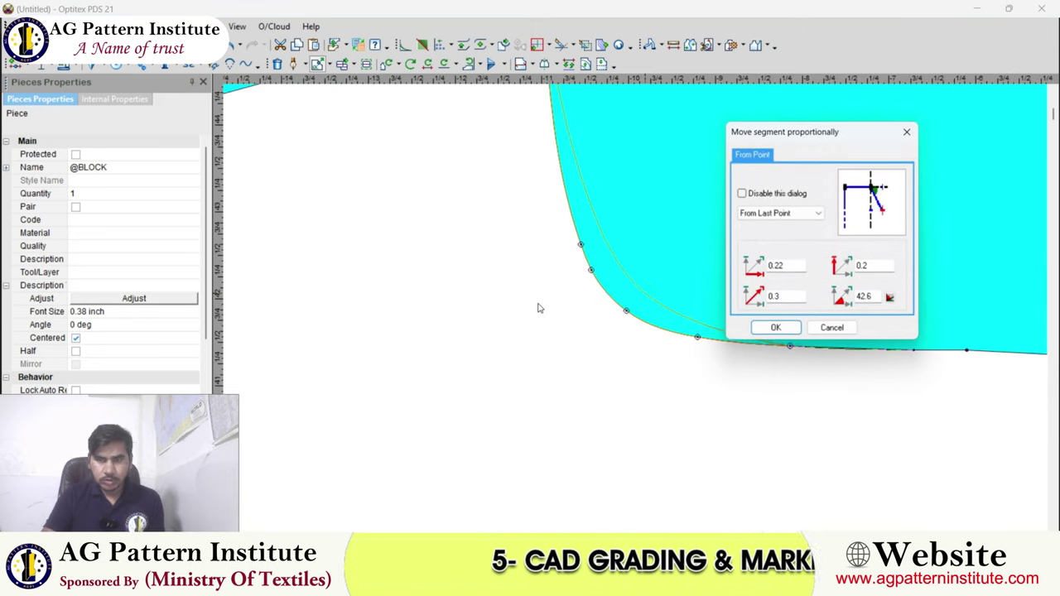
click(775, 330)
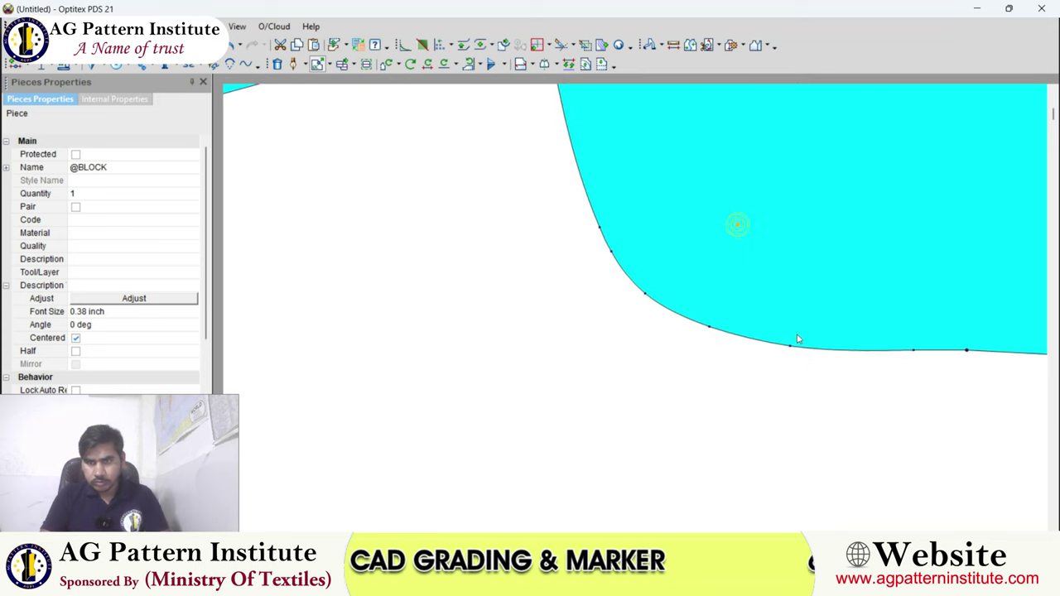
scroll(620, 315, down, 1)
scroll(681, 322, down, 1)
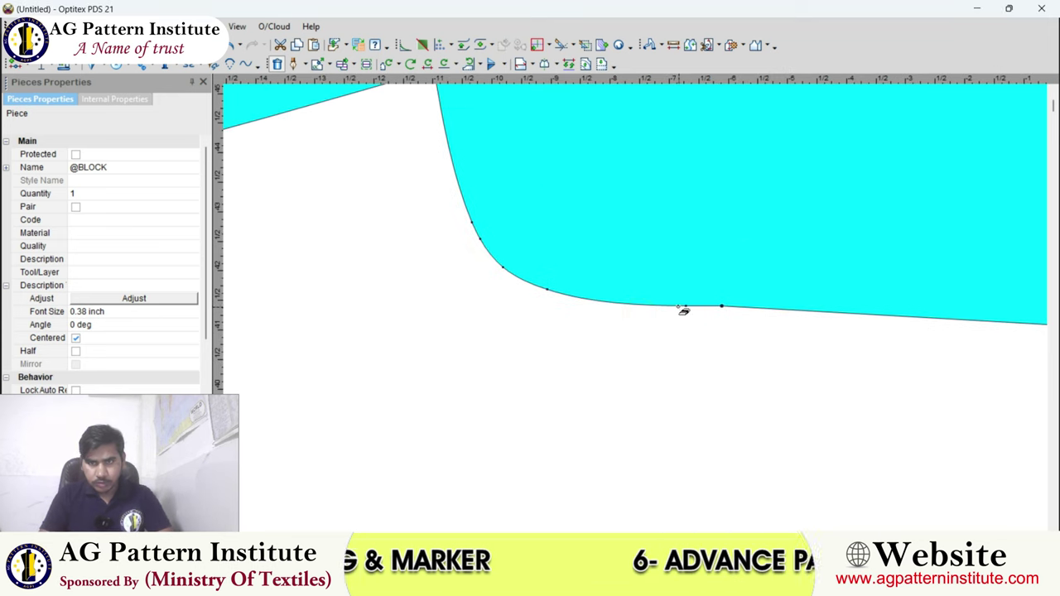
scroll(651, 217, down, 2)
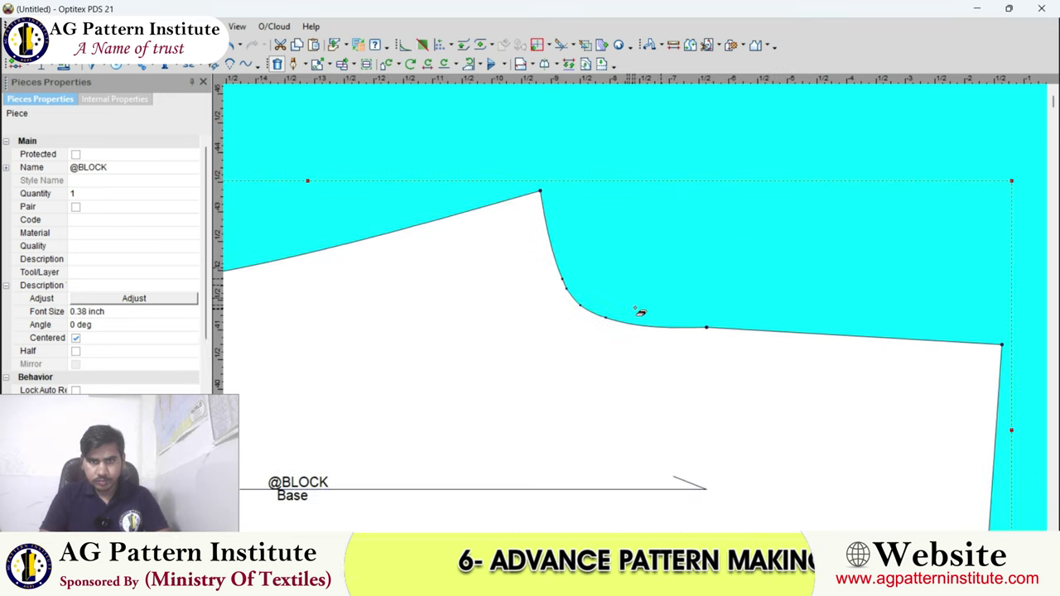
scroll(639, 310, up, 1)
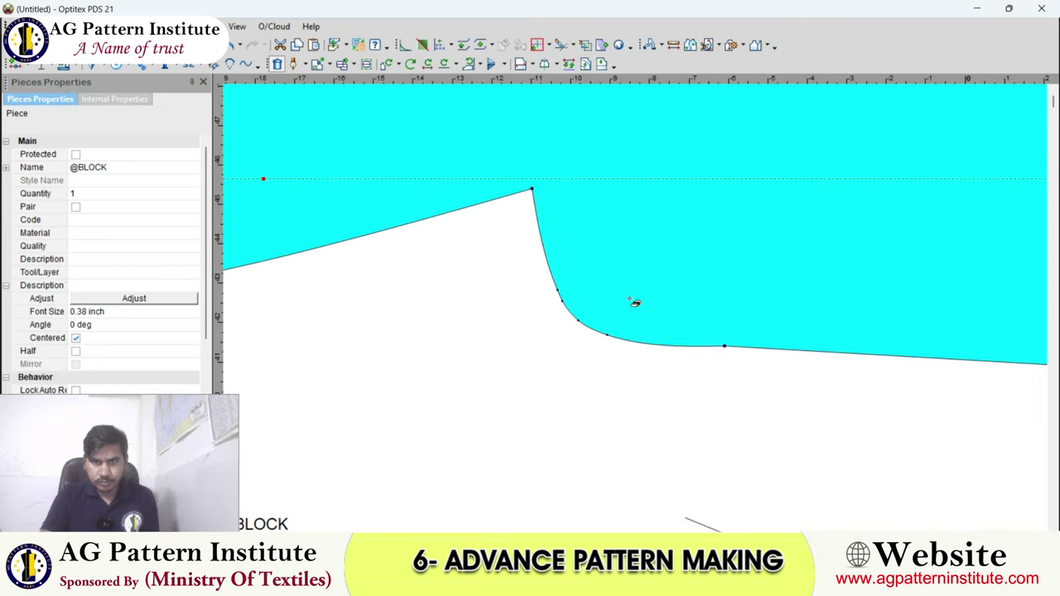
Move a single point on the crotch curve.
click(329, 64)
click(352, 86)
scroll(561, 237, up, 1)
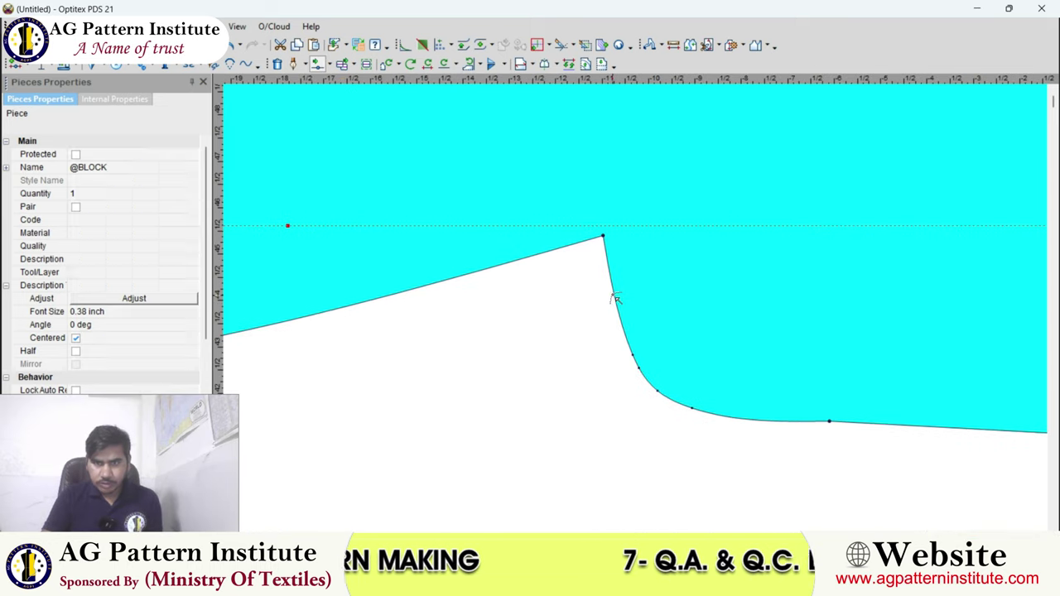
click(613, 297)
click(340, 348)
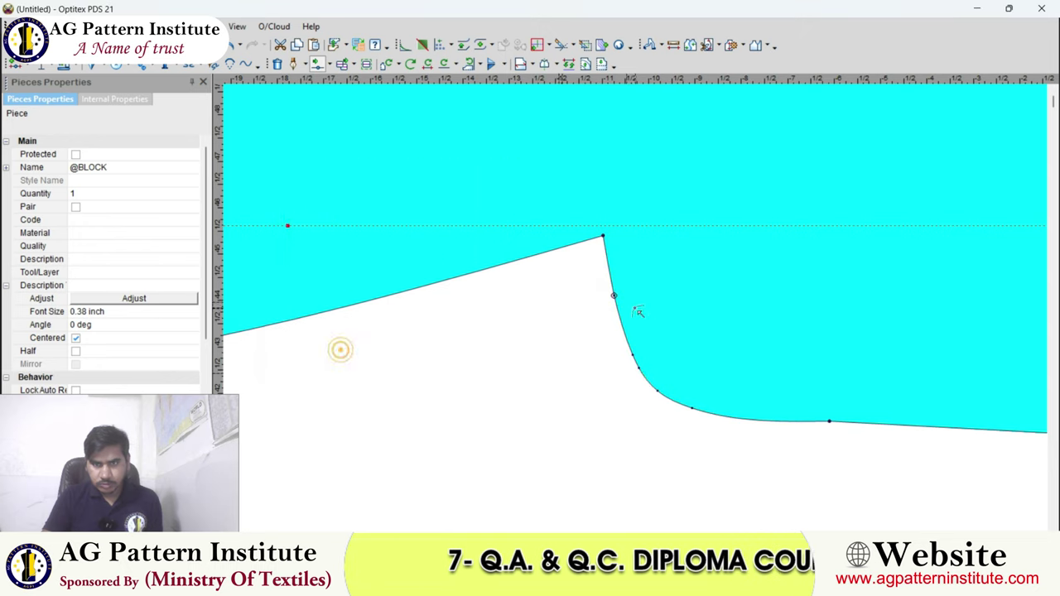
In proportional, curve-segment mode, adjust a crotch curve point through Move Point.
click(352, 65)
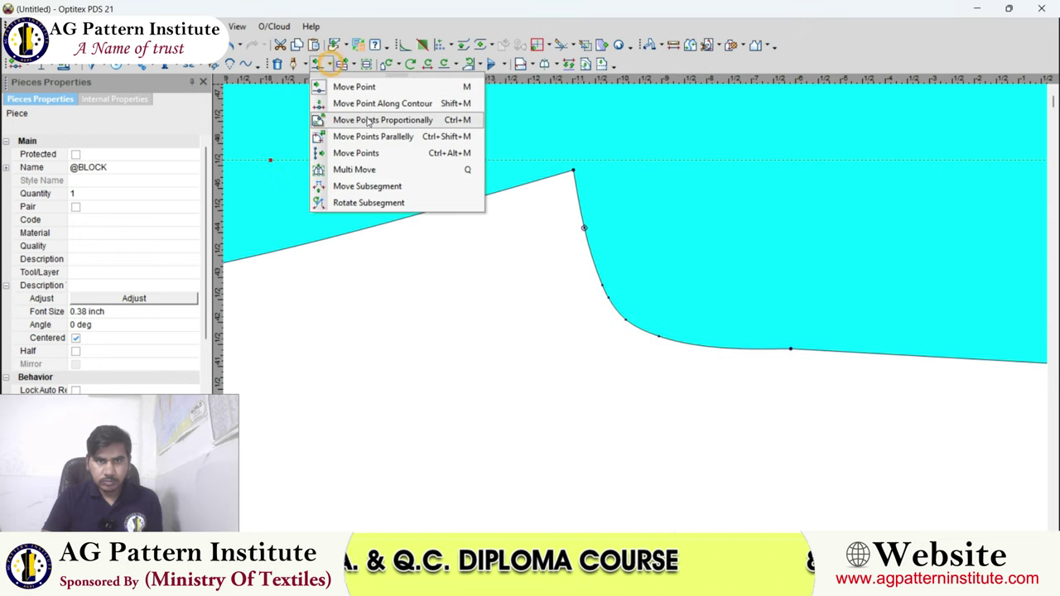
click(366, 116)
scroll(603, 298, down, 2)
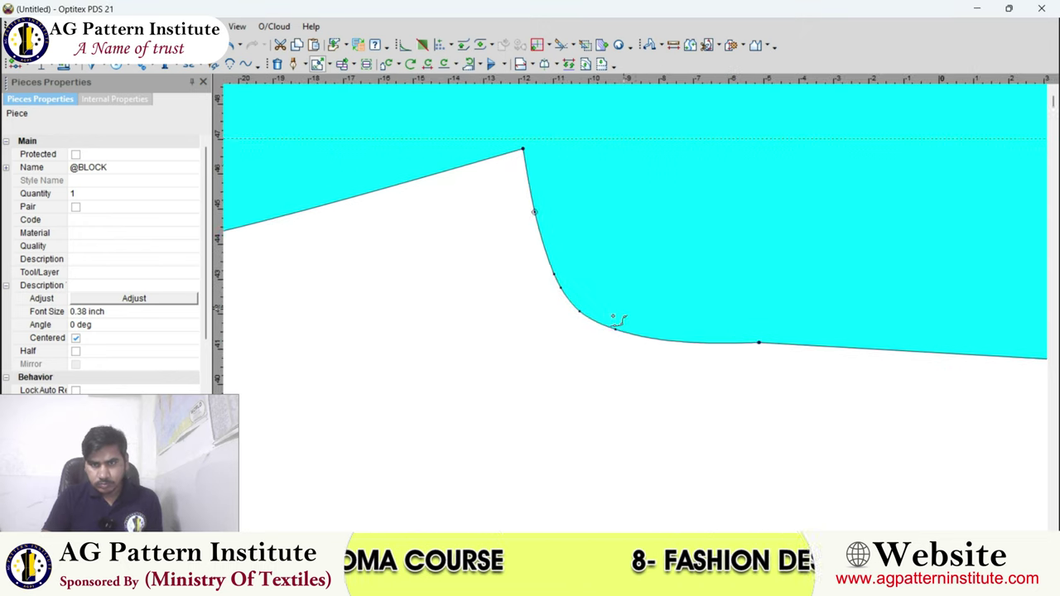
scroll(613, 298, down, 3)
right_click(624, 225)
click(641, 252)
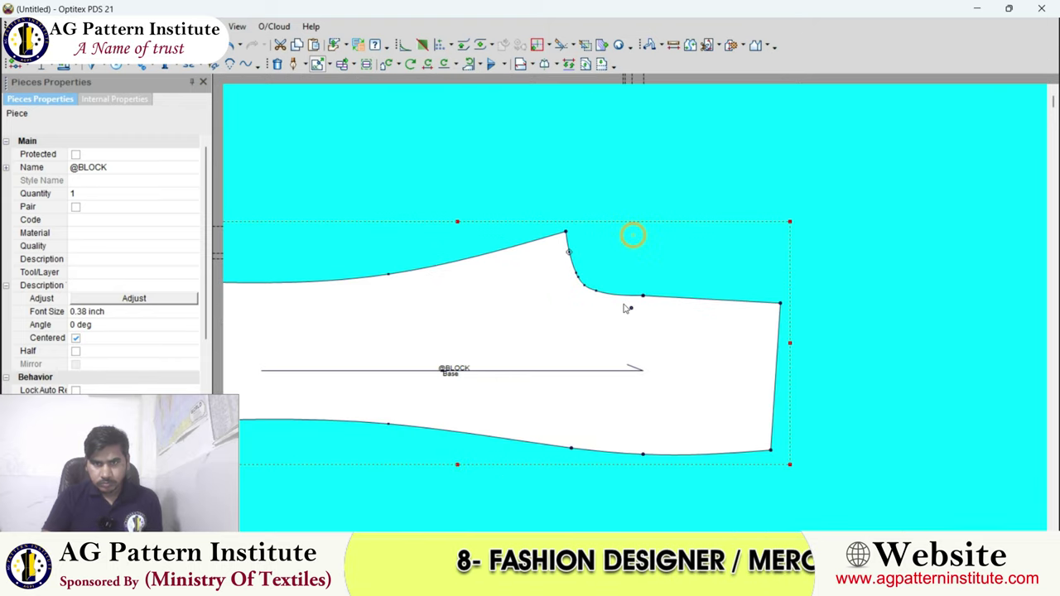
scroll(627, 305, up, 3)
scroll(634, 311, up, 2)
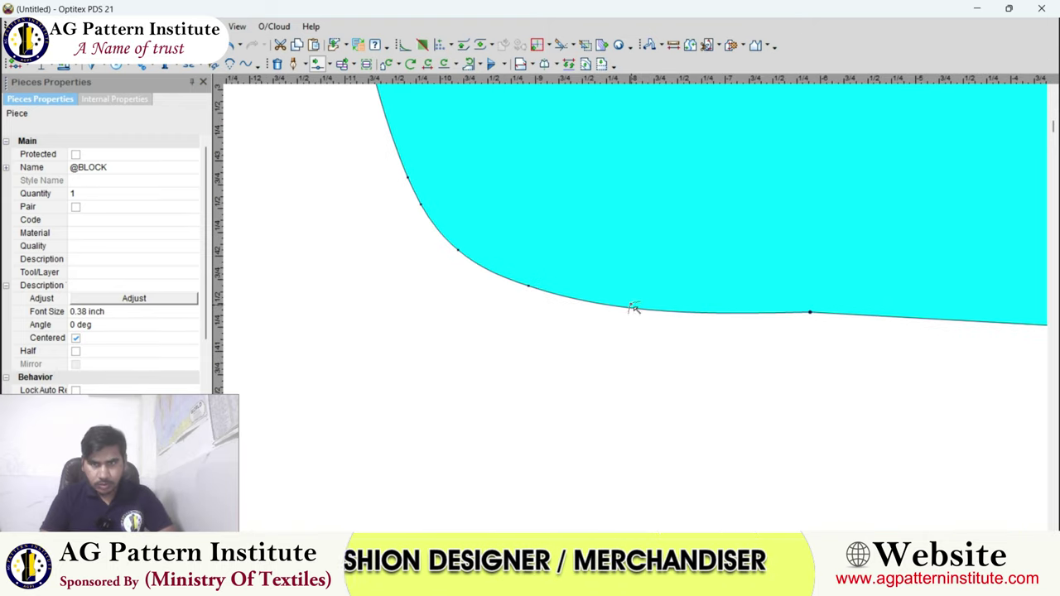
click(634, 308)
double_click(648, 307)
key(Return)
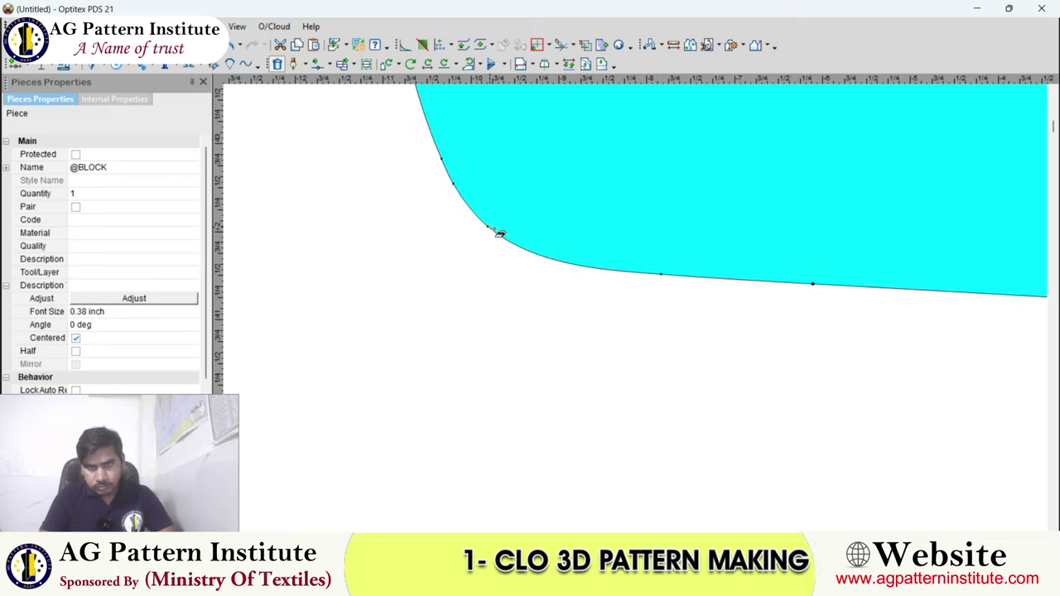
Adjust the lower crotch curve points through the Move Point dialog.
click(494, 230)
scroll(572, 272, down, 2)
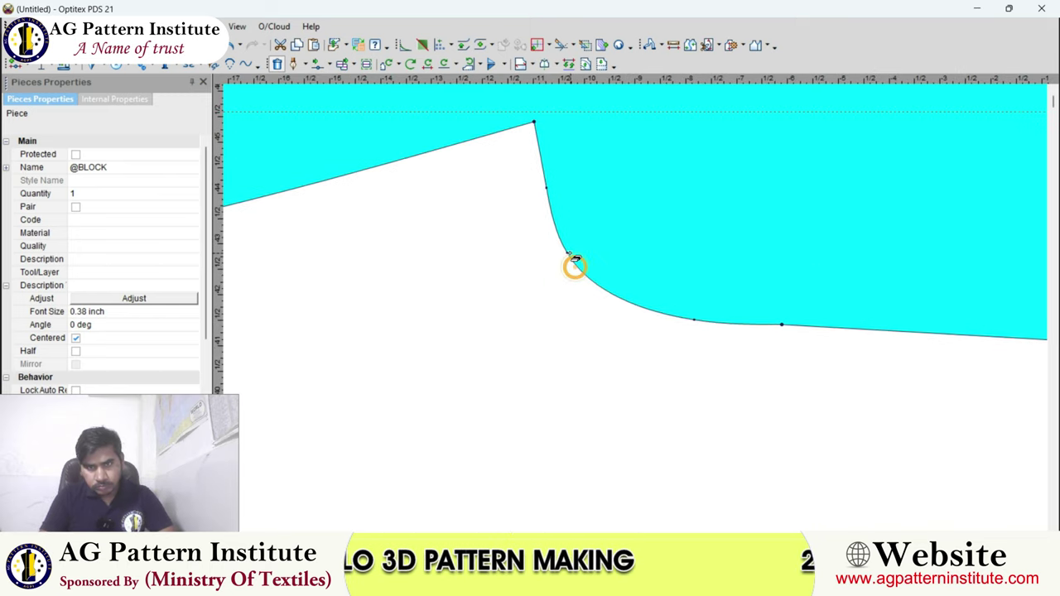
click(567, 250)
scroll(634, 246, down, 1)
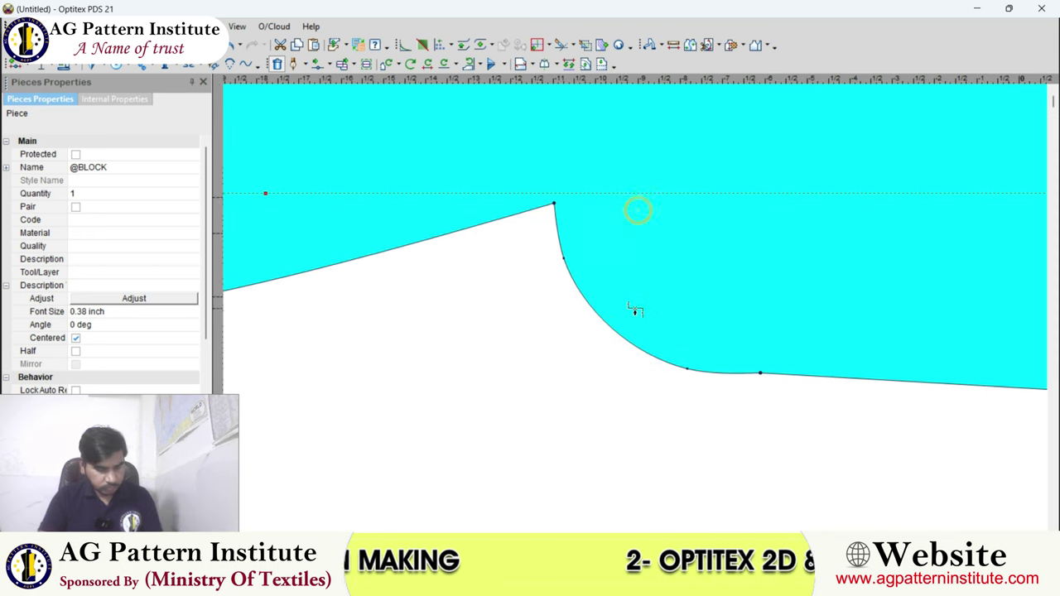
scroll(635, 309, up, 3)
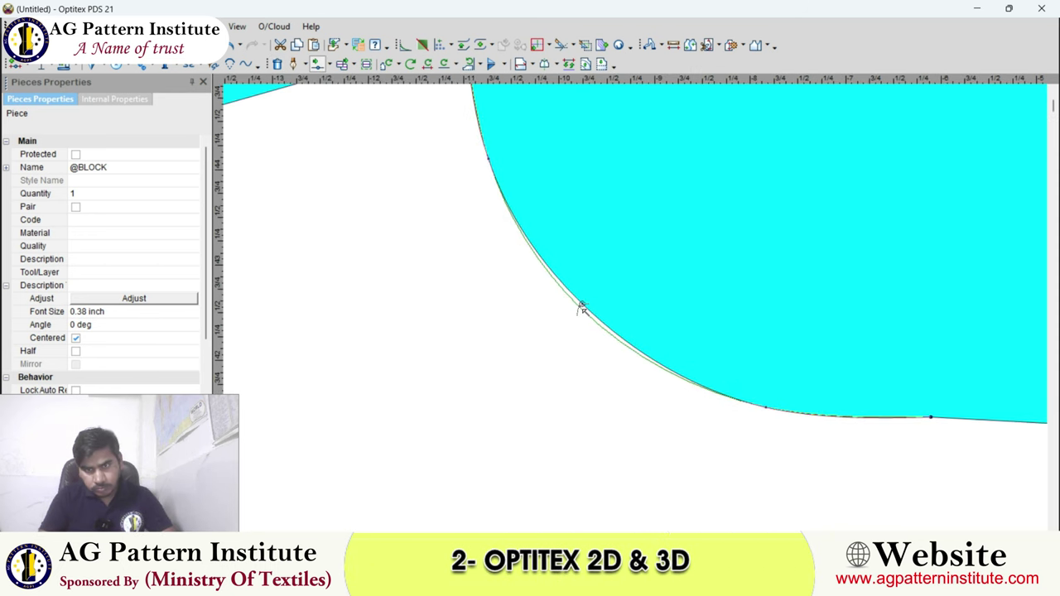
scroll(580, 305, up, 2)
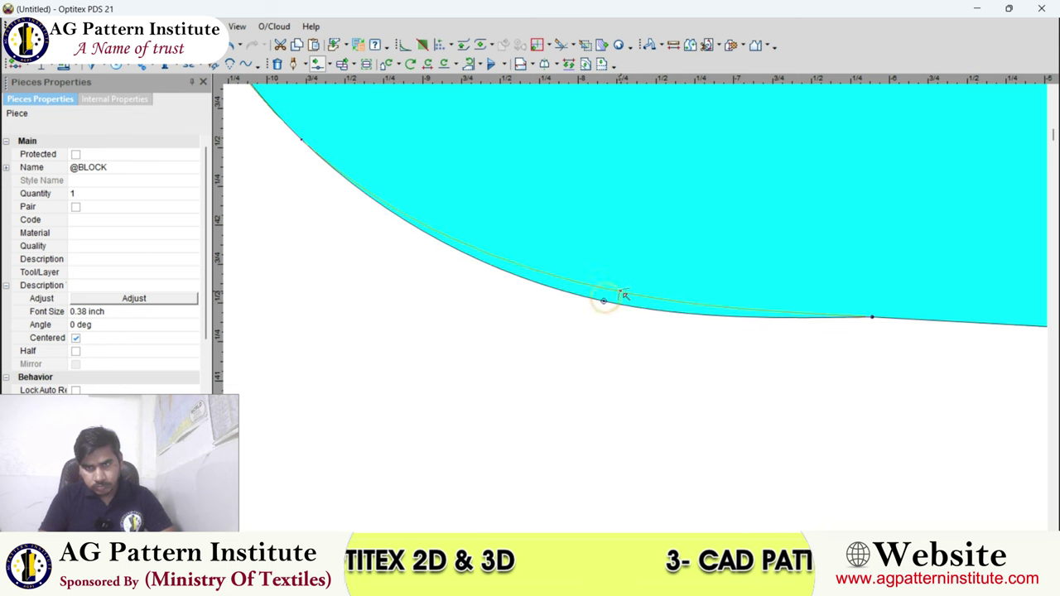
double_click(604, 300)
key(Return)
scroll(635, 309, down, 2)
scroll(634, 310, down, 3)
Rotate the piece to stand vertical and move one crotch curve point.
scroll(636, 308, down, 2)
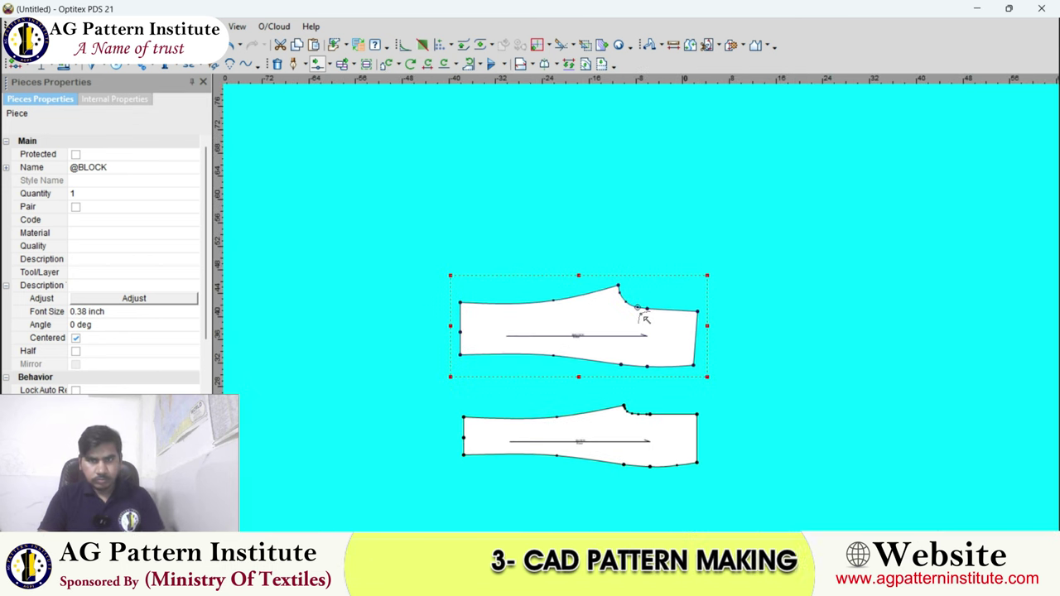
key(ctrl+r)
key(ctrl+r)
scroll(630, 328, up, 2)
scroll(621, 306, up, 2)
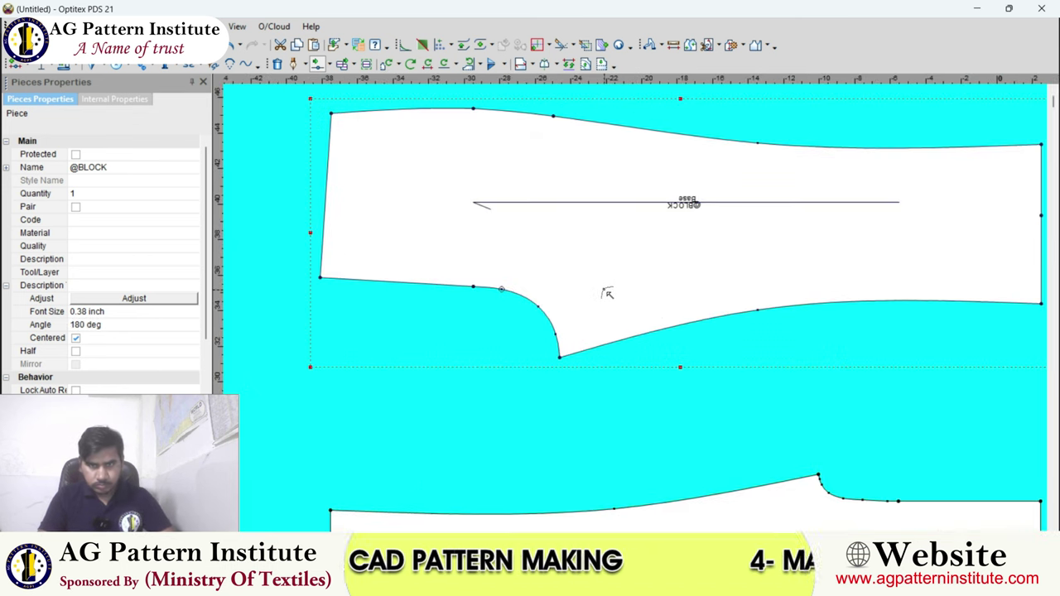
scroll(605, 290, up, 3)
scroll(609, 297, up, 2)
scroll(609, 294, up, 2)
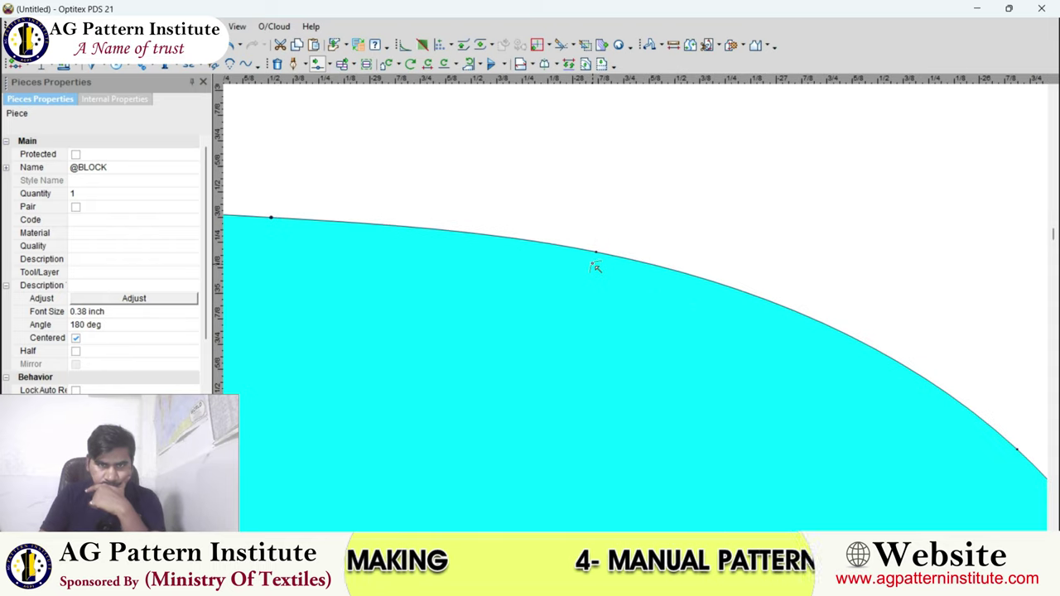
click(596, 253)
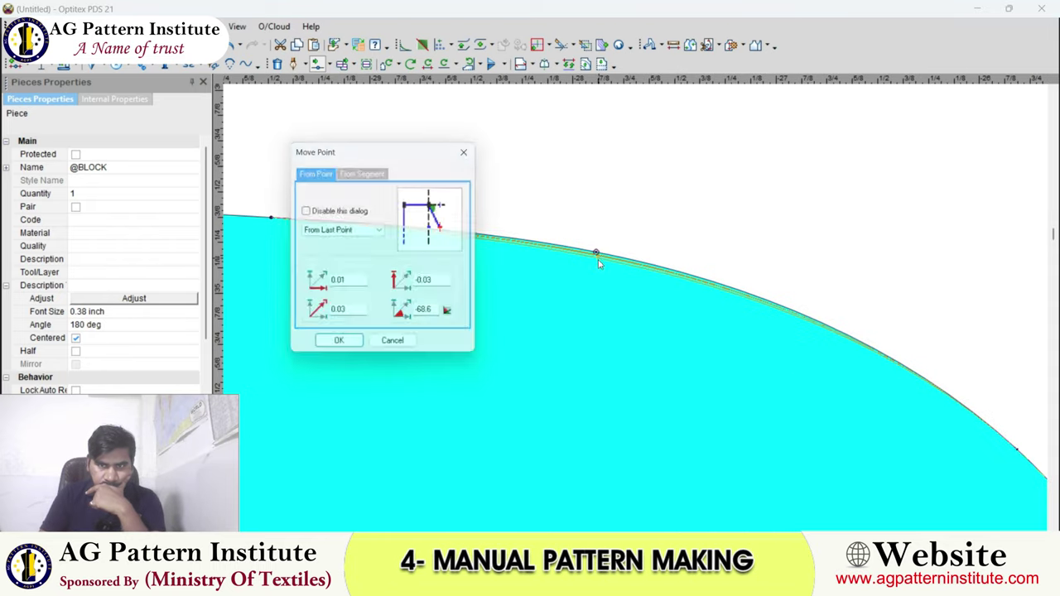
click(352, 344)
Move two more crotch points to reshape the curve's corner.
scroll(638, 311, down, 2)
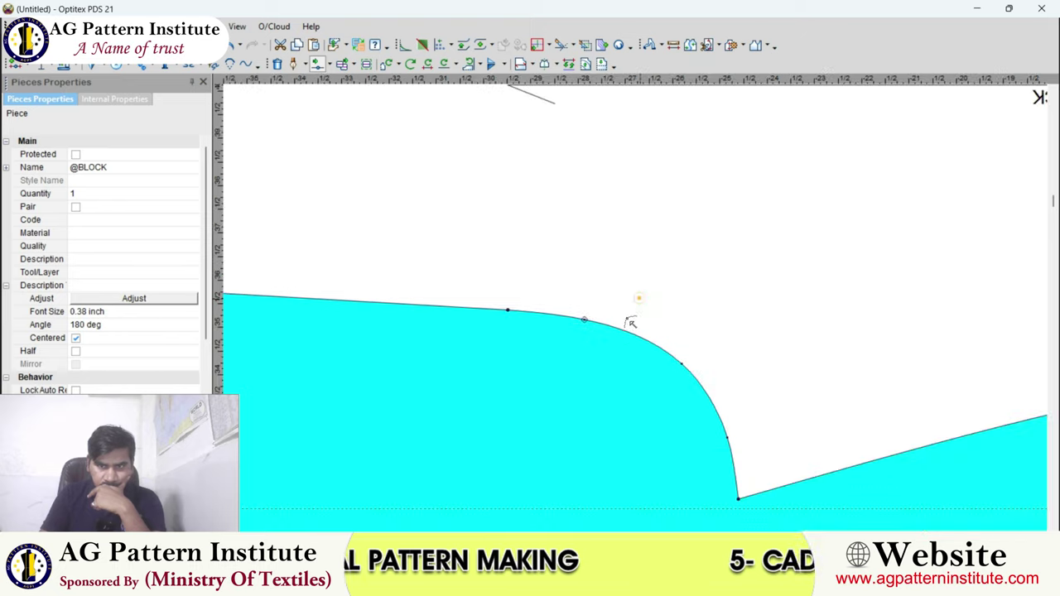
scroll(637, 307, up, 3)
click(636, 303)
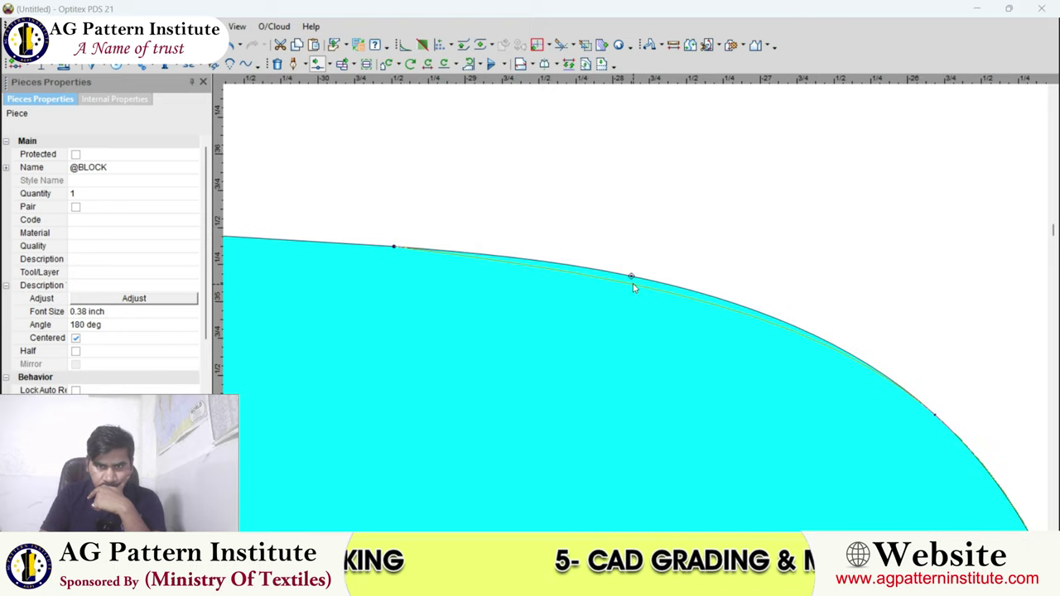
click(631, 278)
click(338, 348)
click(654, 279)
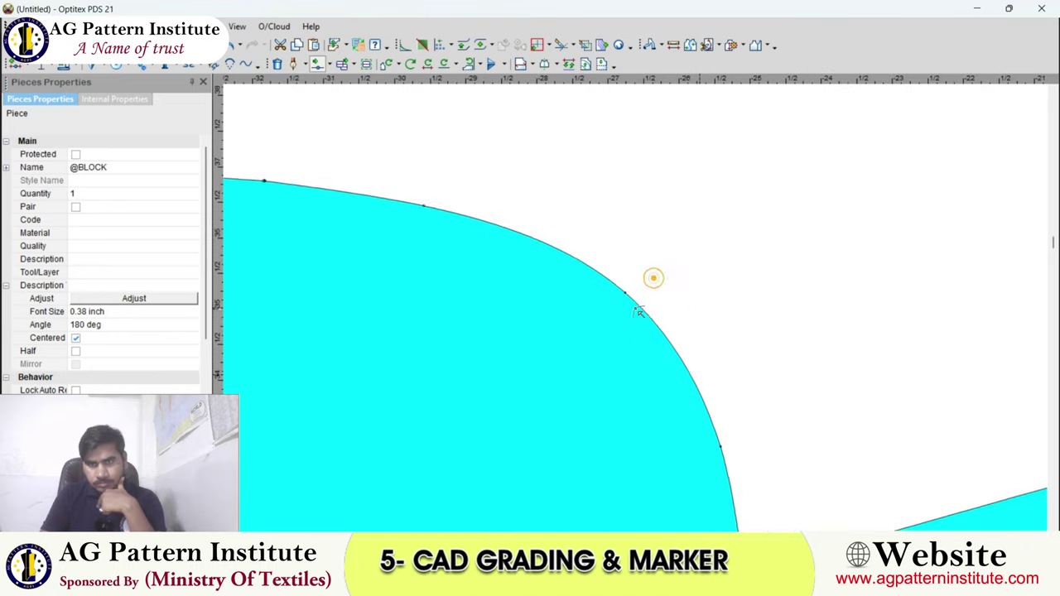
scroll(630, 286, up, 2)
click(624, 285)
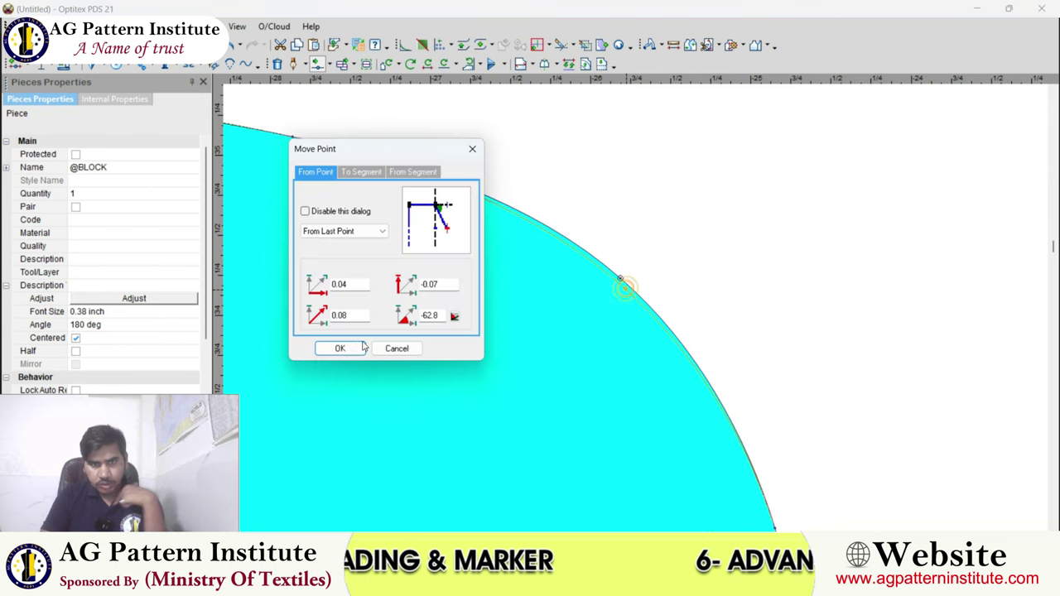
click(340, 347)
Lower a crotch curve point by 0.08 and end the point editing.
scroll(605, 286, down, 2)
scroll(629, 299, up, 2)
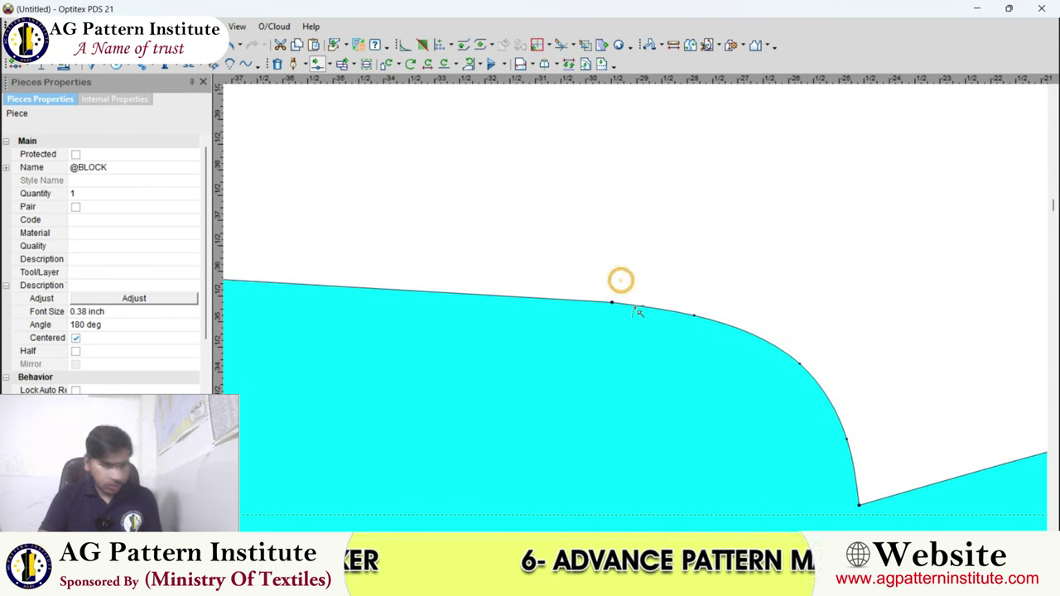
scroll(613, 290, up, 1)
scroll(622, 291, up, 1)
scroll(618, 282, up, 1)
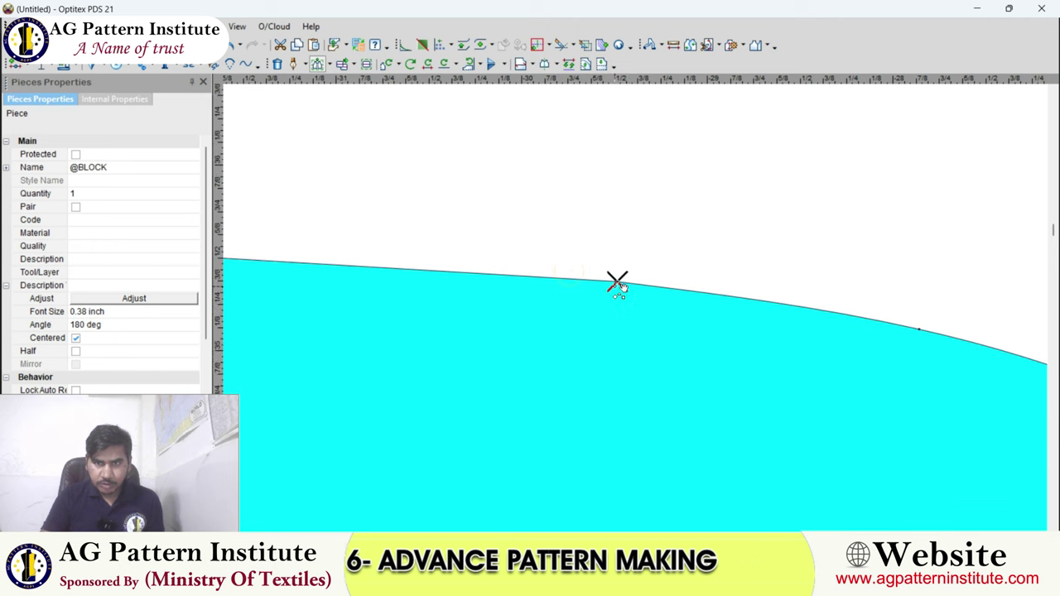
click(624, 292)
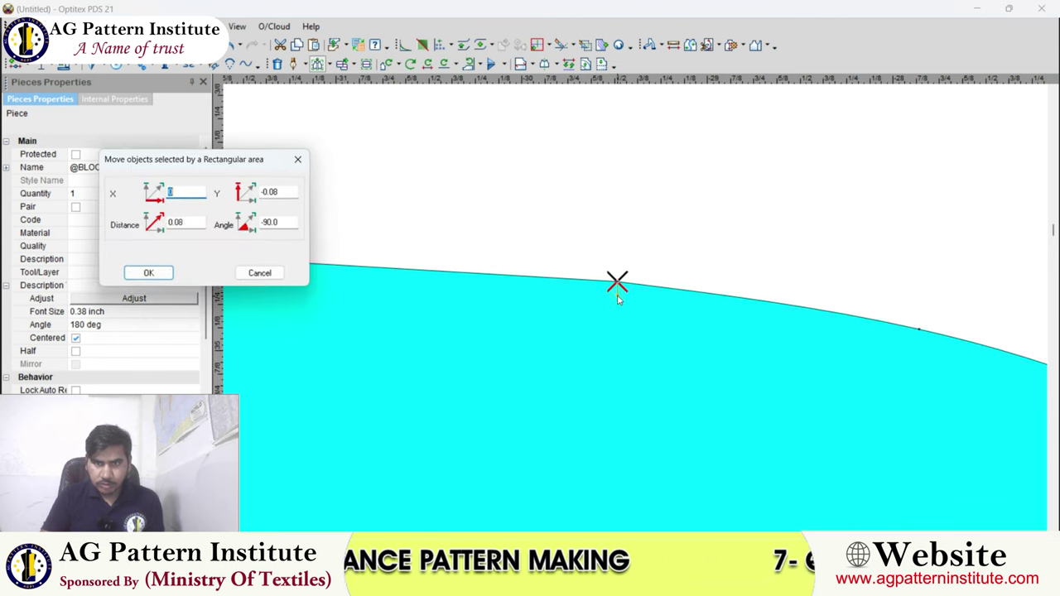
click(148, 274)
scroll(644, 308, down, 2)
scroll(644, 253, down, 1)
right_click(640, 251)
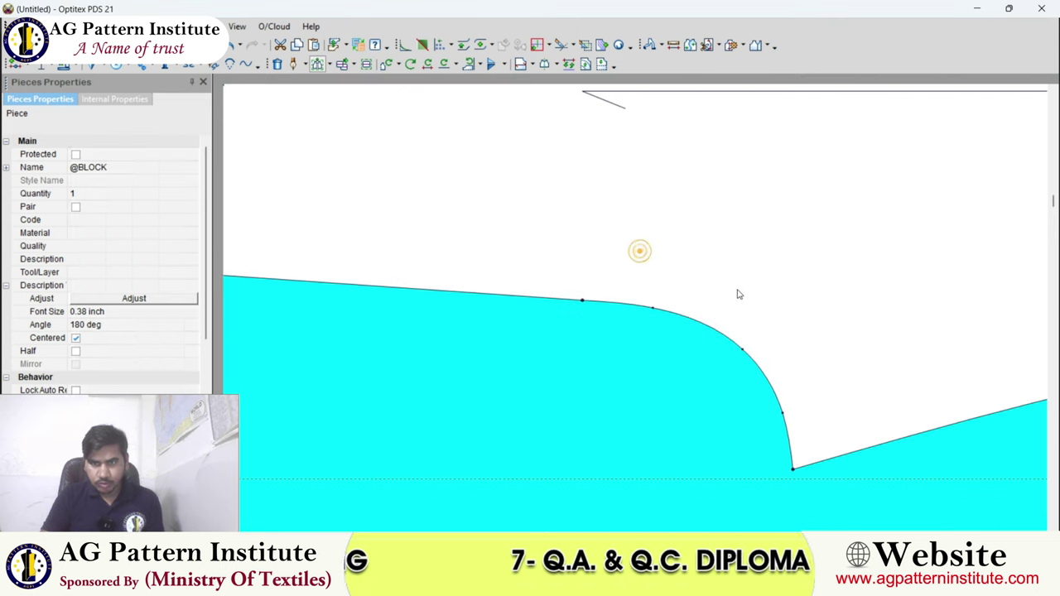
scroll(740, 294, down, 2)
Select the upper trouser piece and stand the second piece upright beside it.
scroll(638, 301, down, 1)
click(641, 308)
scroll(642, 315, down, 1)
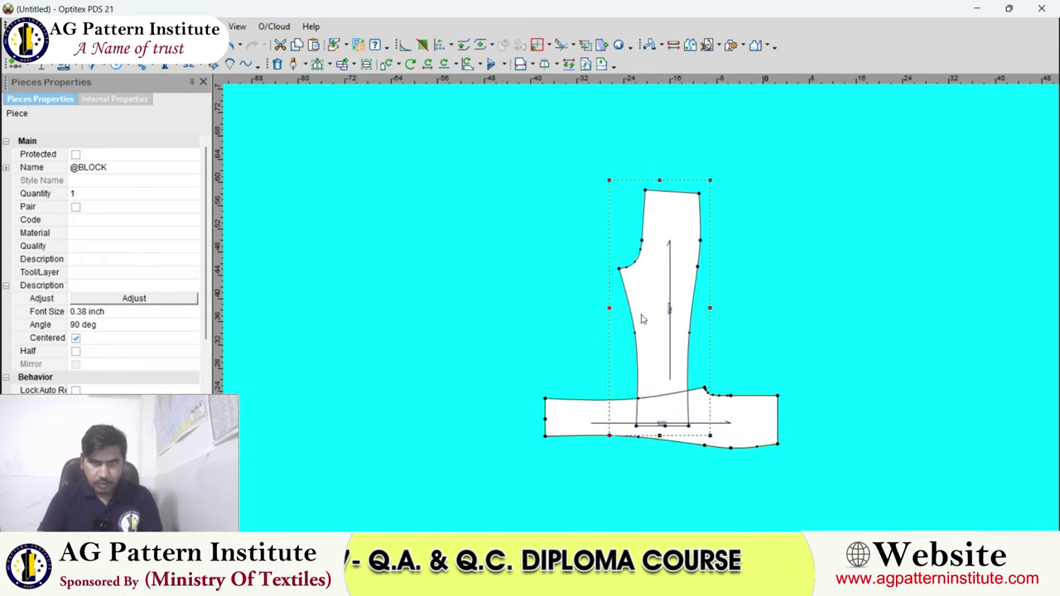
scroll(643, 318, up, 1)
middle_drag(782, 473, 682, 340)
scroll(683, 335, down, 2)
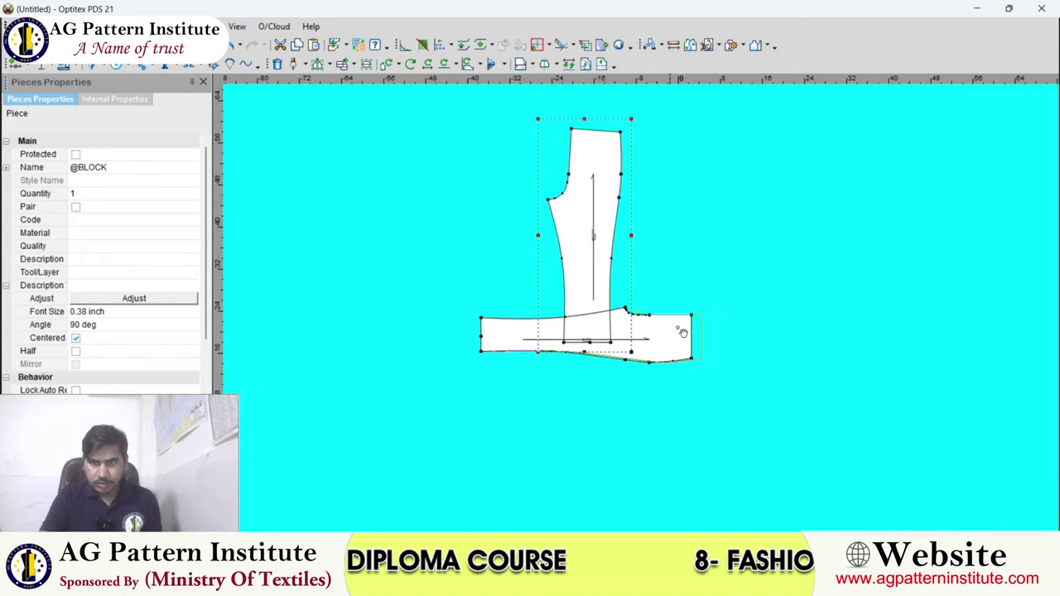
drag(682, 332, 788, 274)
Overlay the right trouser piece onto the left one to compare their crotch curves.
scroll(787, 275, up, 1)
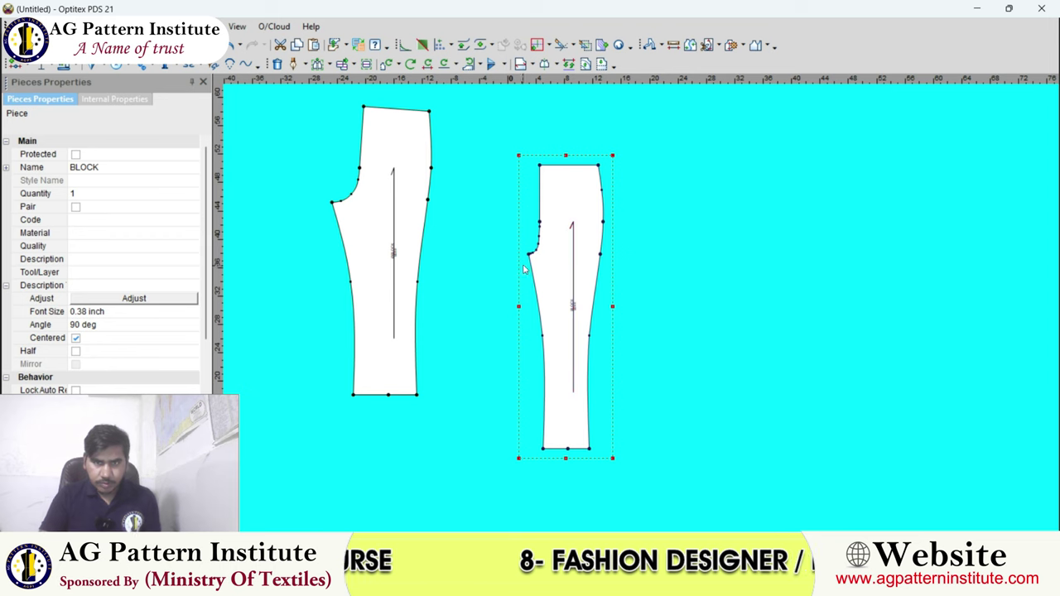
scroll(643, 318, up, 1)
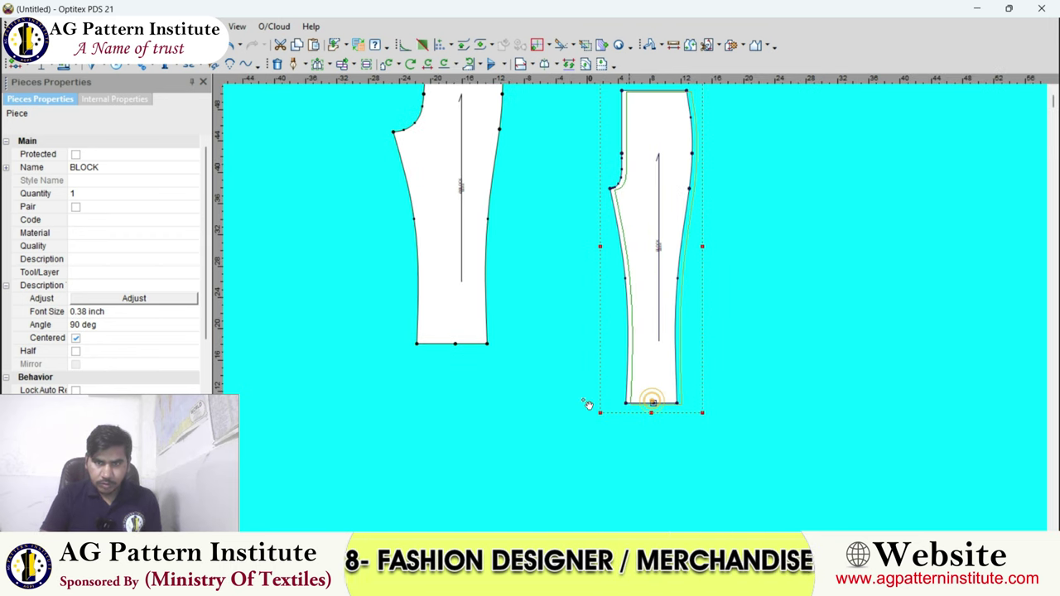
click(451, 342)
scroll(663, 315, up, 1)
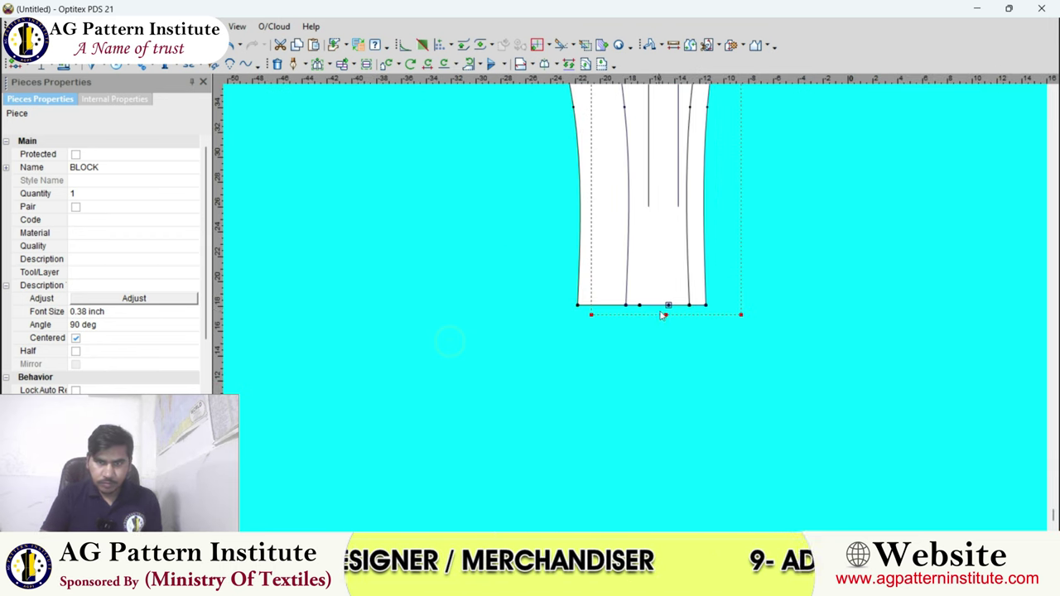
drag(663, 316, 813, 308)
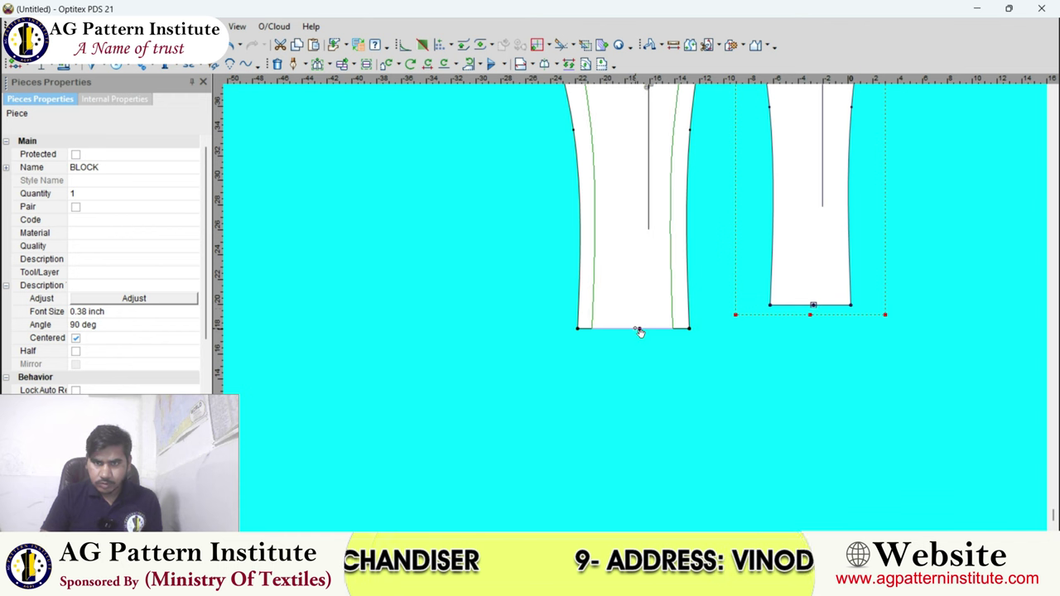
click(636, 330)
scroll(623, 245, up, 1)
scroll(623, 245, up, 1)
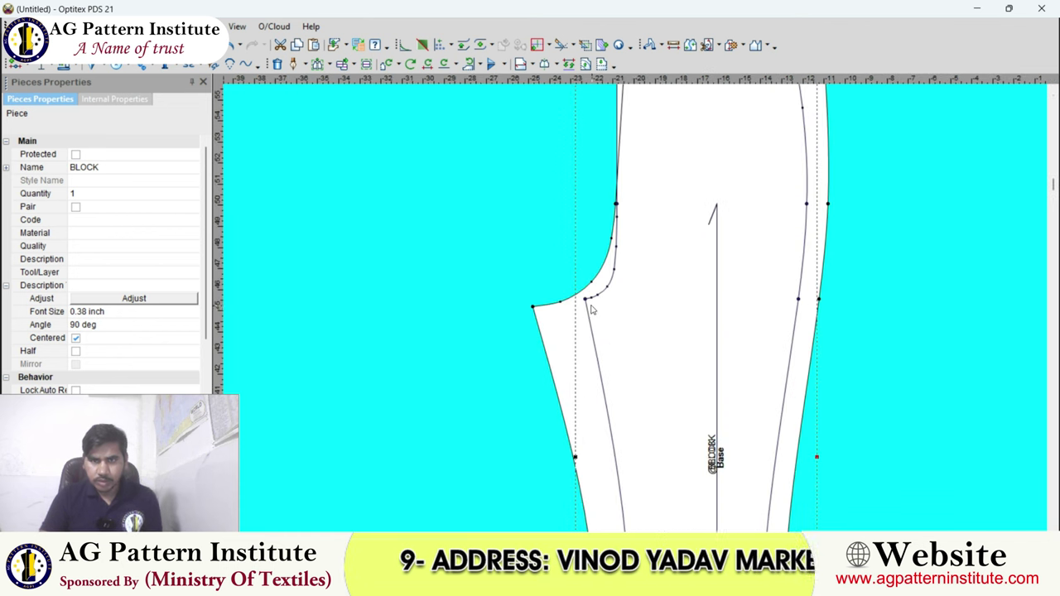
scroll(637, 313, up, 1)
scroll(636, 313, up, 1)
scroll(636, 313, down, 2)
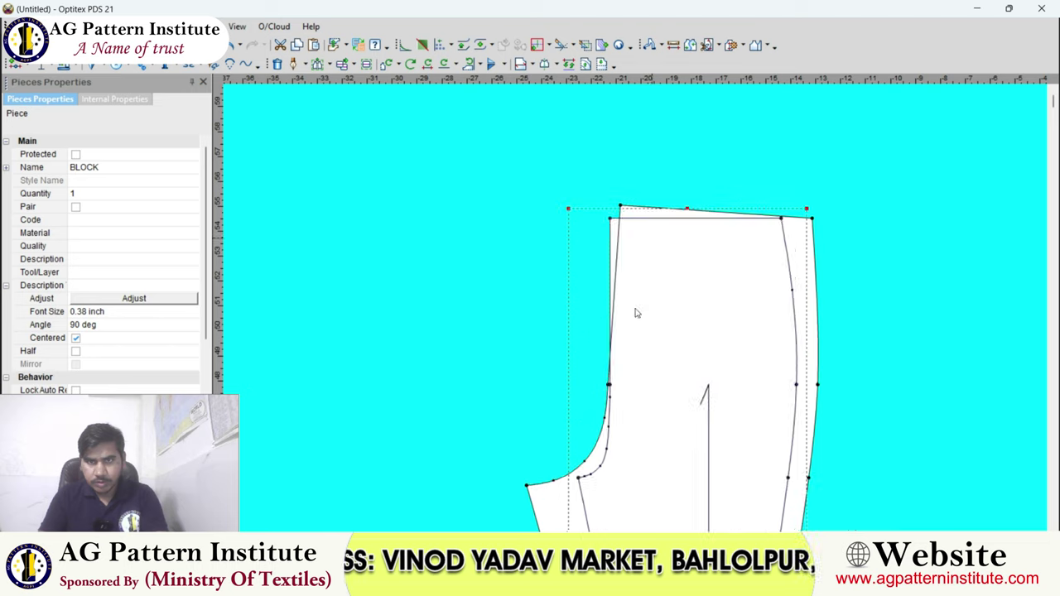
scroll(669, 323, down, 1)
Paste a copy of the trouser piece right of the original and begin an exact vertical move.
key(ctrl+c)
key(ctrl+v)
click(828, 326)
scroll(829, 327, down, 2)
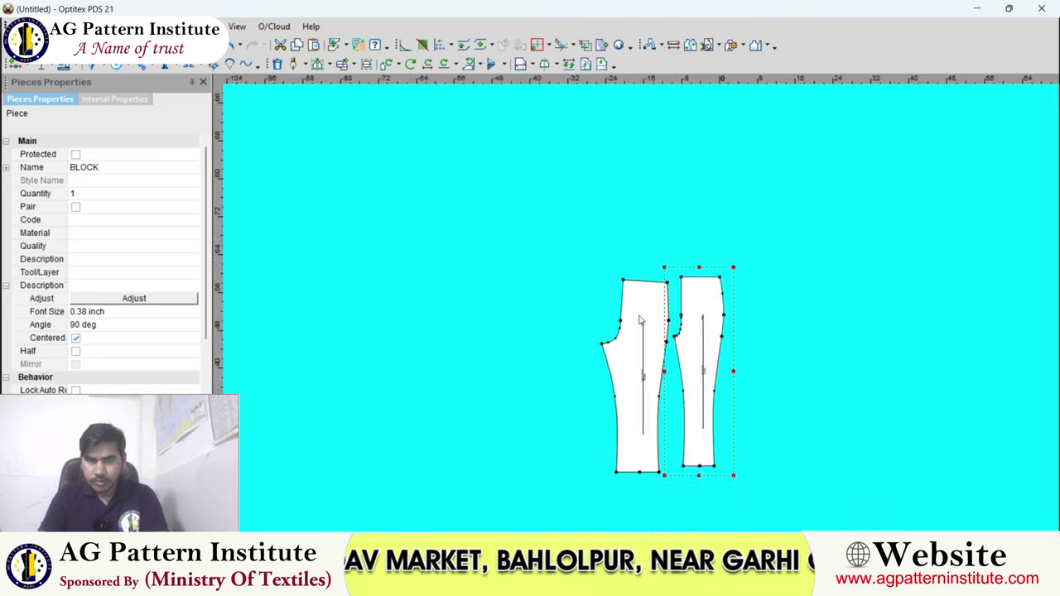
scroll(669, 277, up, 2)
scroll(639, 309, down, 1)
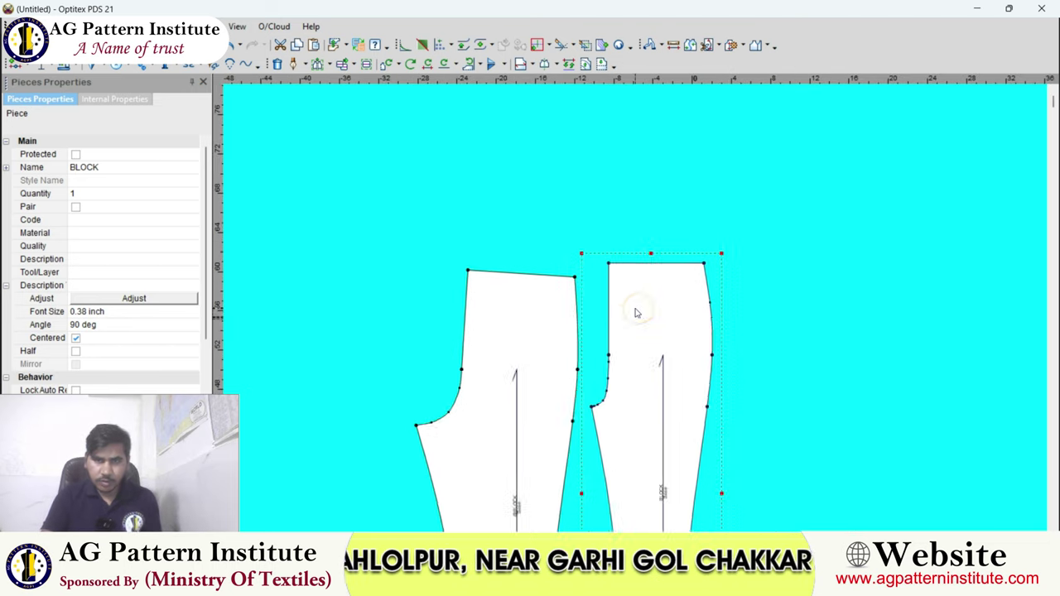
scroll(635, 308, up, 1)
scroll(634, 307, up, 1)
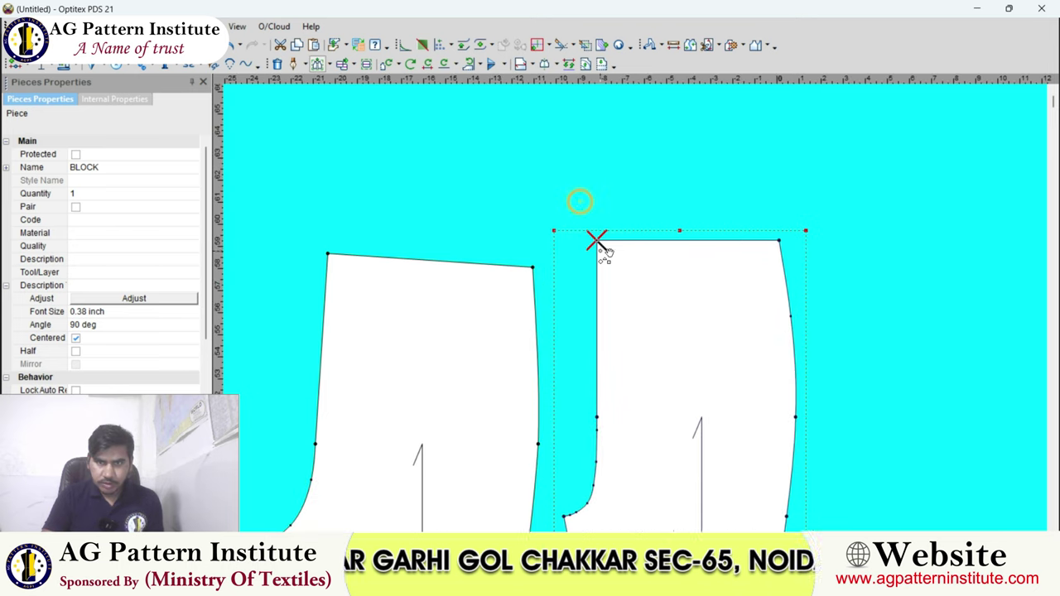
click(597, 266)
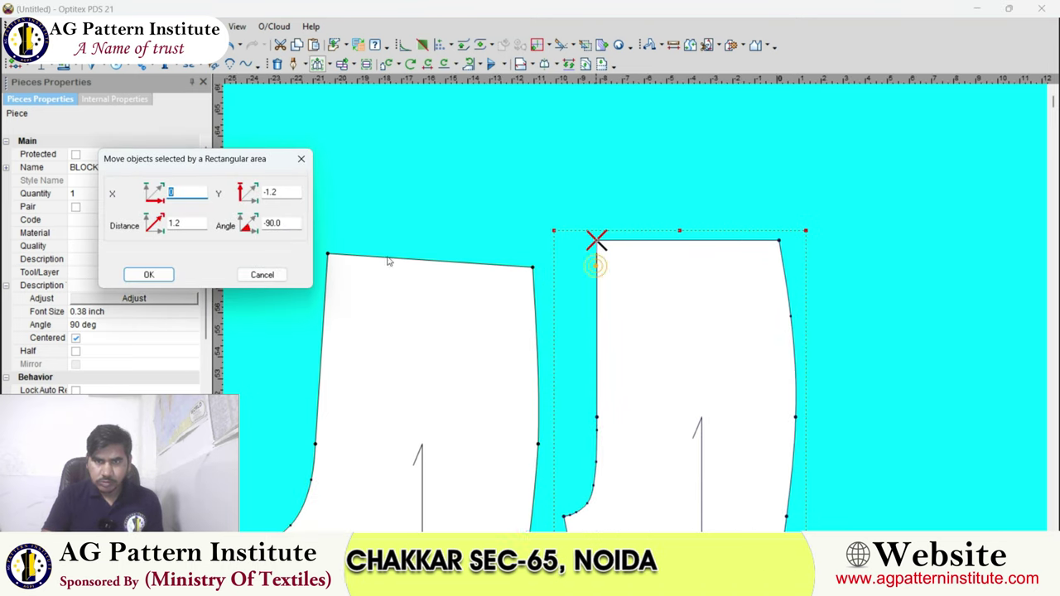
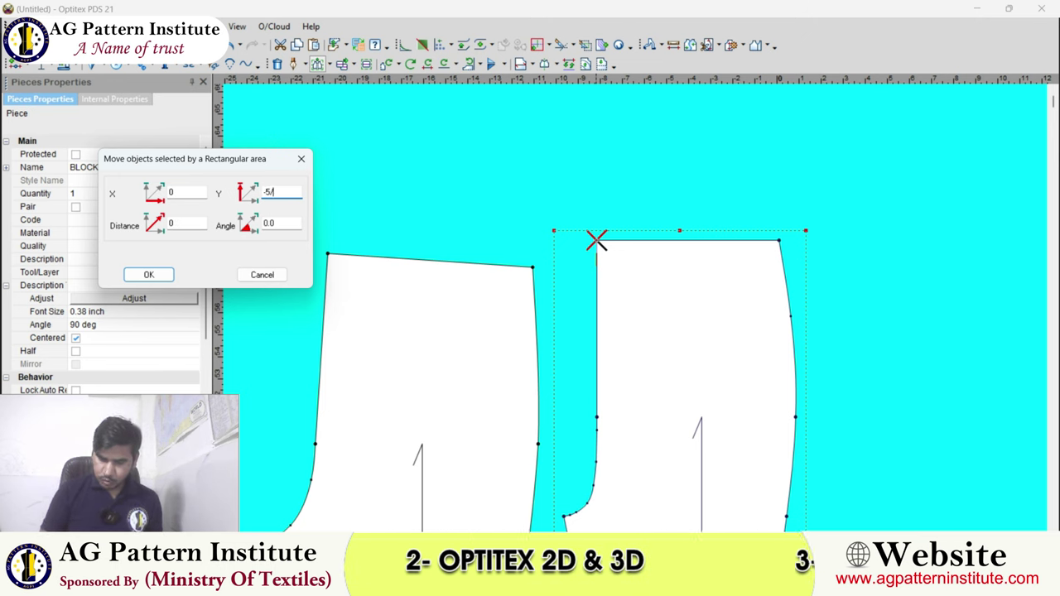
Raise the BLOCK piece's waist corner and mirror it about its straight edge as a Half piece.
click(148, 273)
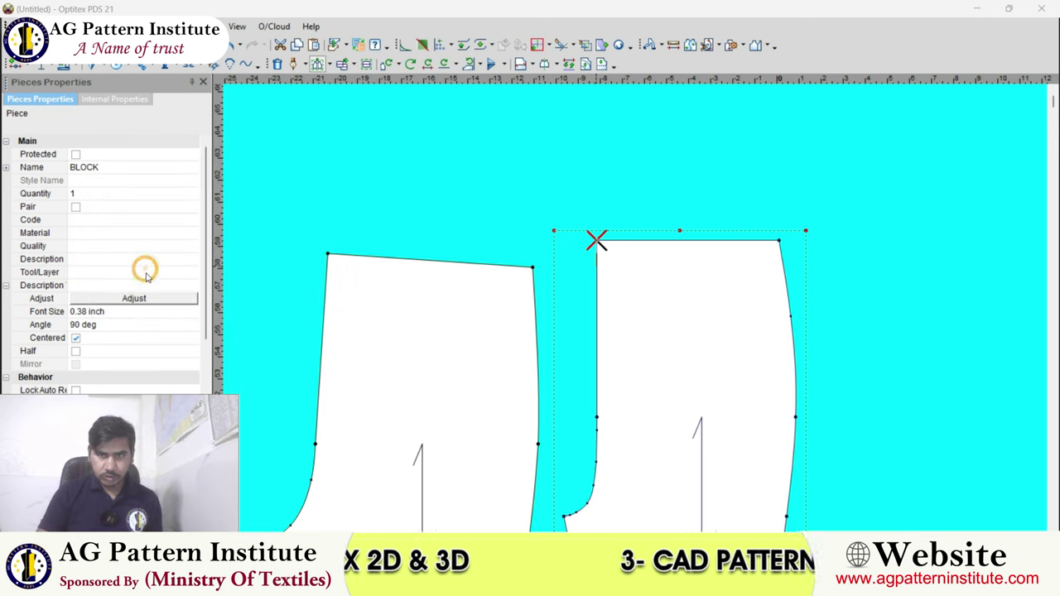
right_click(665, 207)
key(Escape)
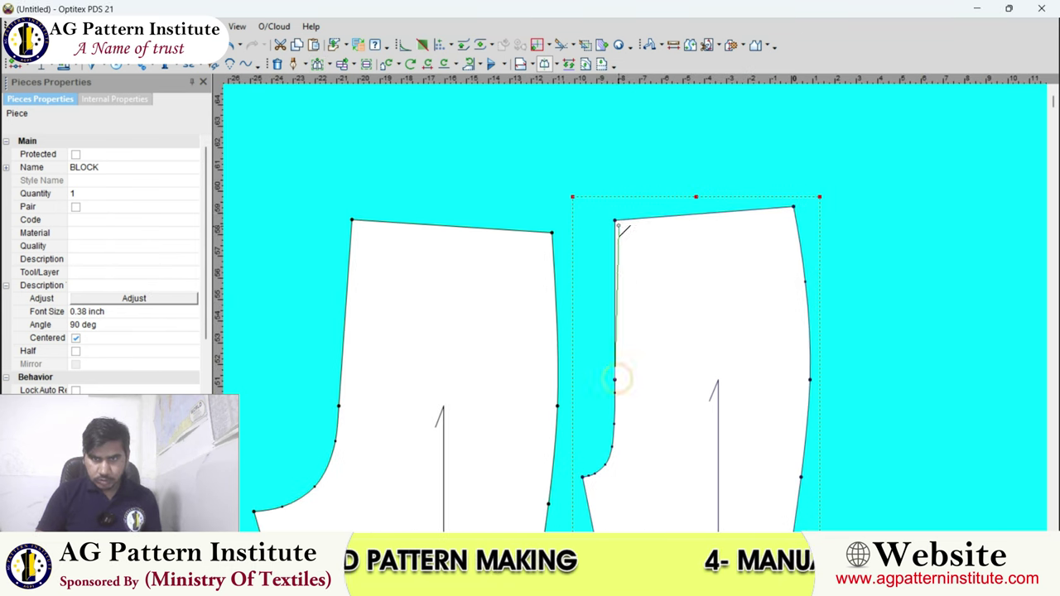
click(615, 223)
Add a guide line at the waist along the fold, then undo it.
scroll(663, 282, up, 2)
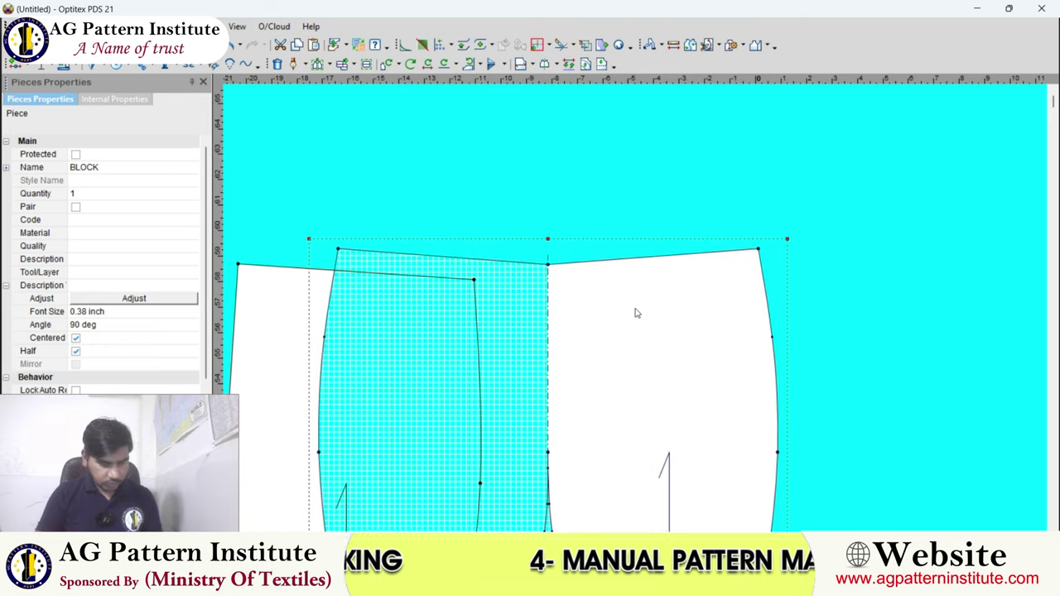
scroll(621, 298, up, 2)
scroll(571, 235, up, 2)
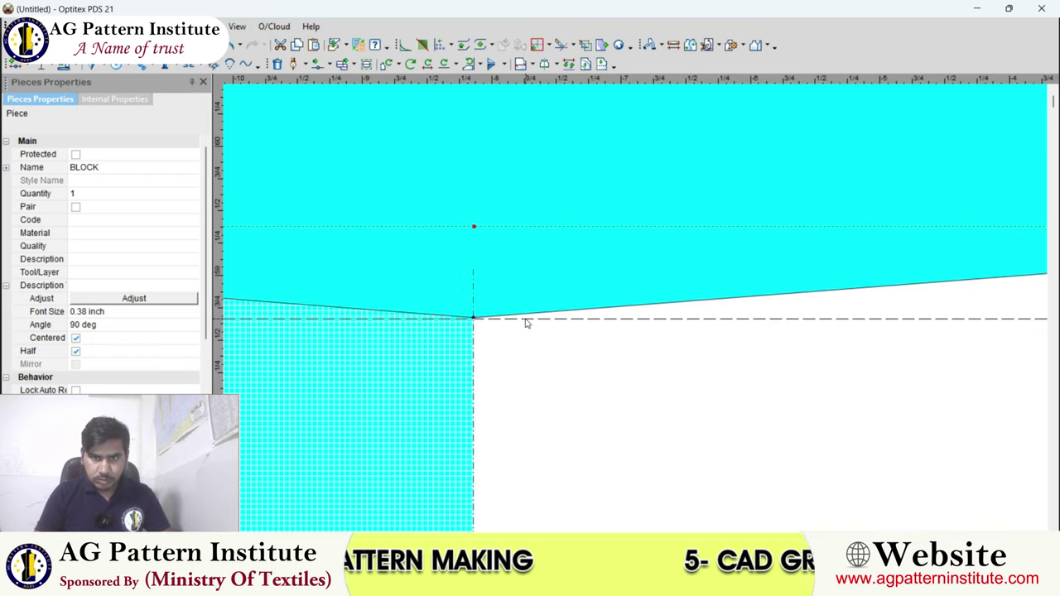
scroll(570, 310, up, 1)
scroll(636, 310, up, 1)
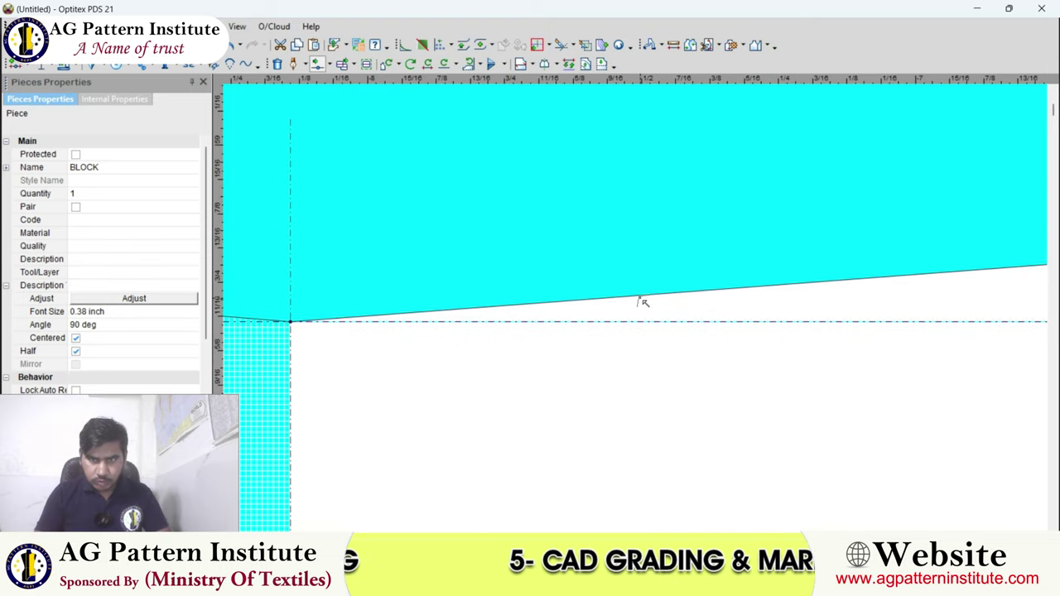
click(641, 300)
click(650, 321)
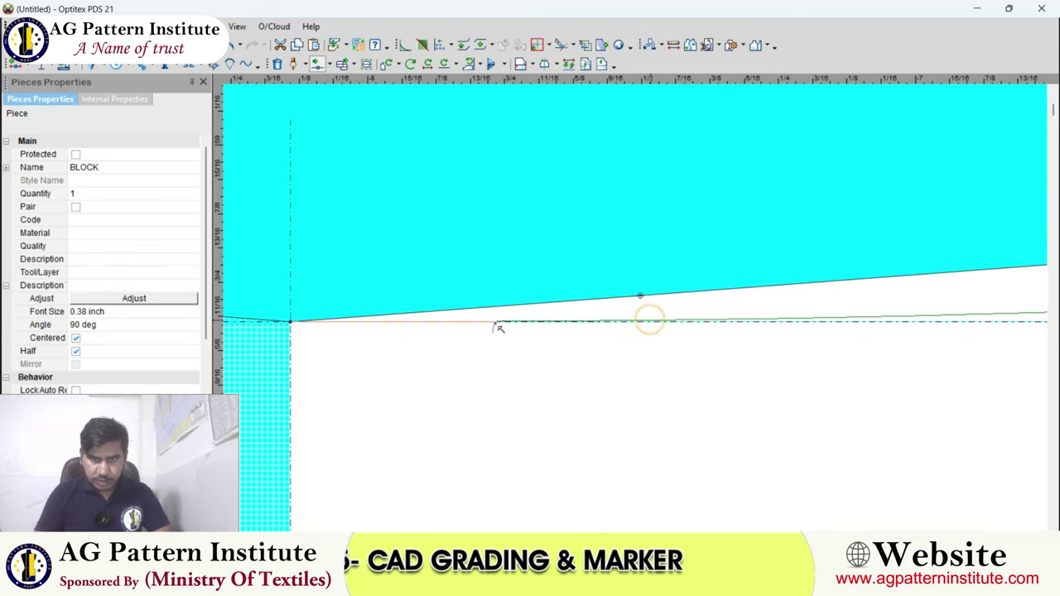
click(642, 306)
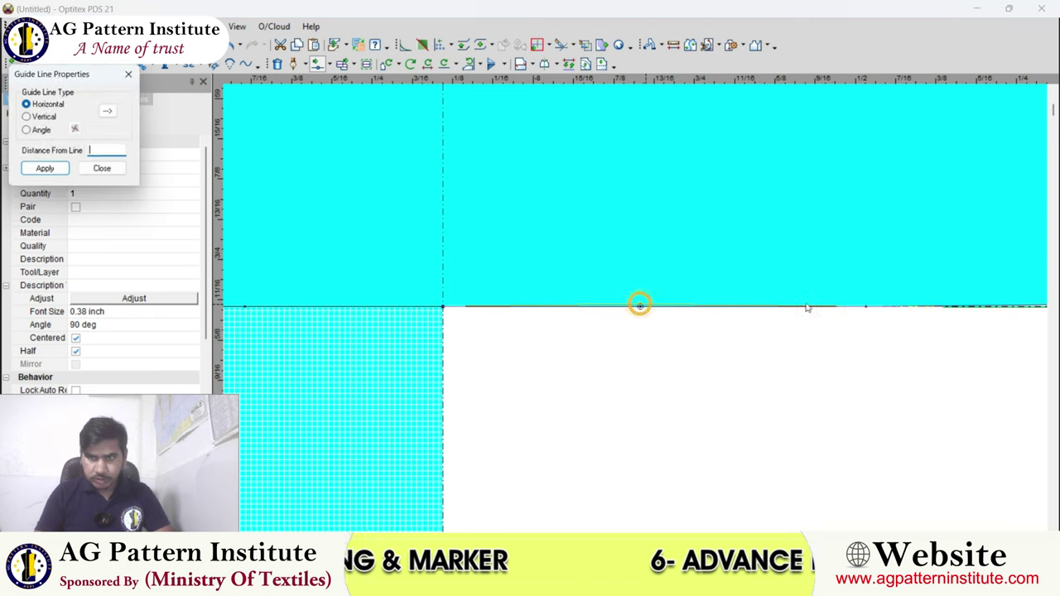
click(116, 172)
click(623, 306)
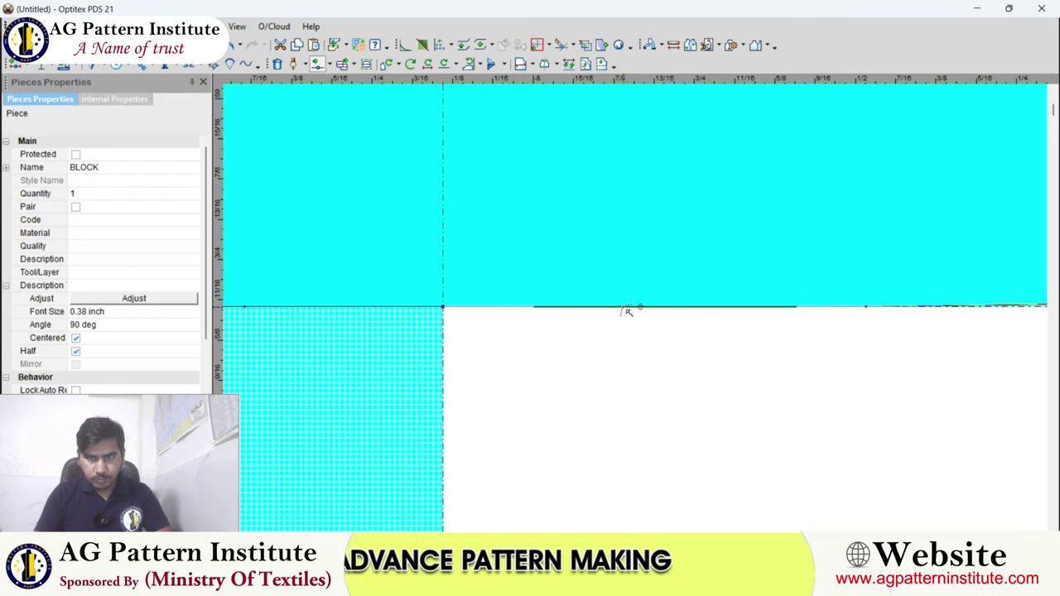
right_click(616, 228)
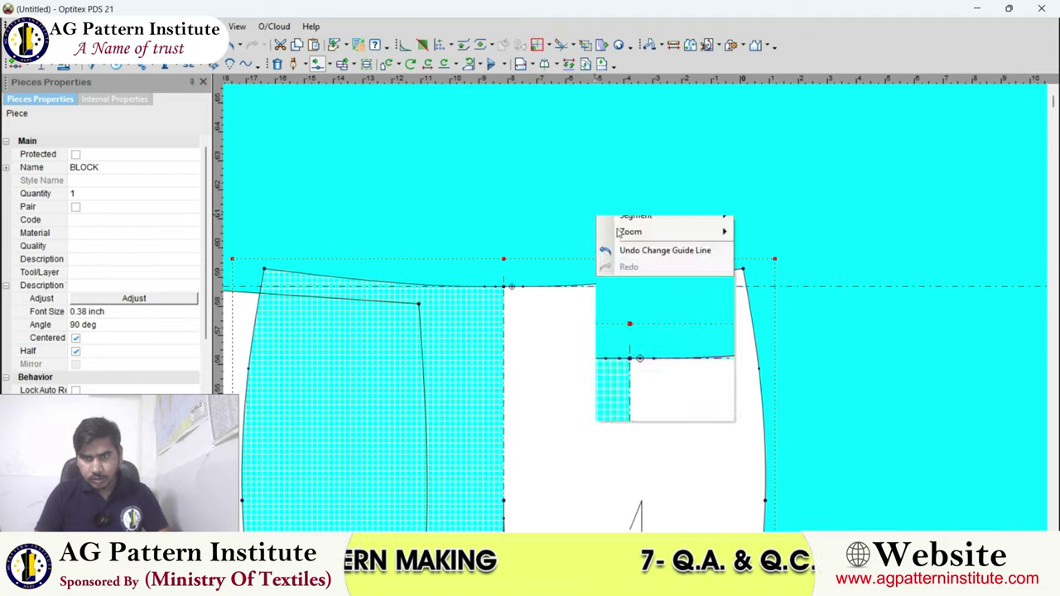
key(Escape)
Smooth the waist segment with Move Point into one continuous curve across the fold.
scroll(641, 331, down, 1)
scroll(674, 296, down, 1)
scroll(635, 310, up, 2)
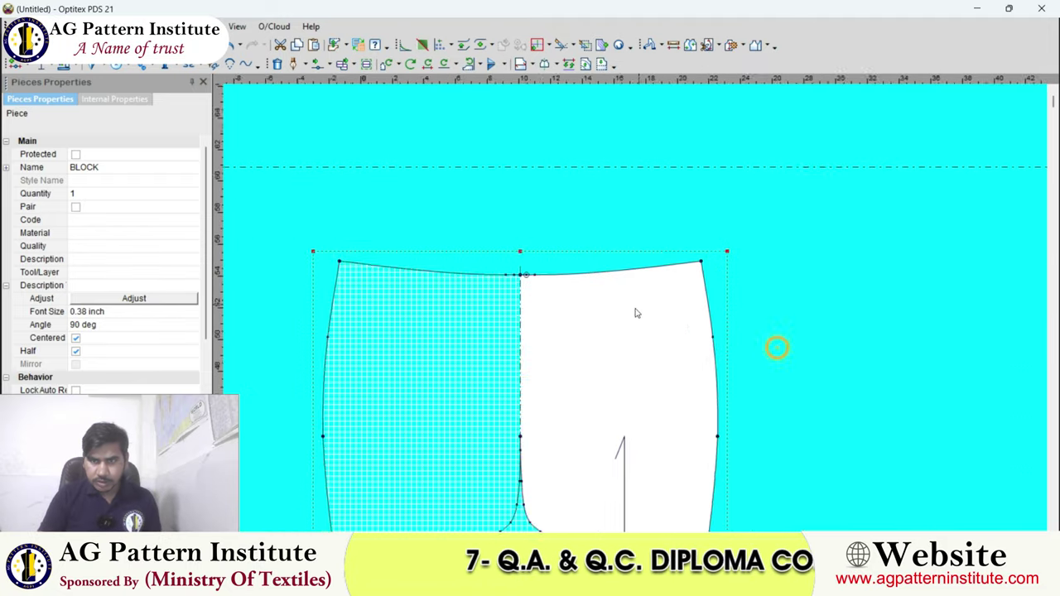
scroll(639, 310, up, 1)
scroll(638, 307, up, 1)
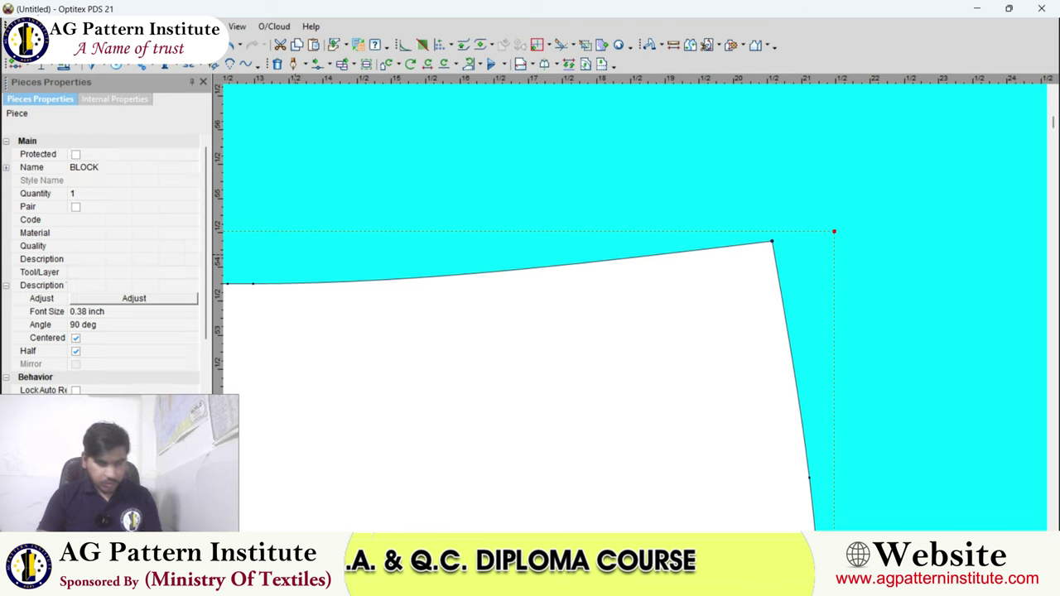
scroll(640, 309, up, 1)
scroll(640, 309, up, 1)
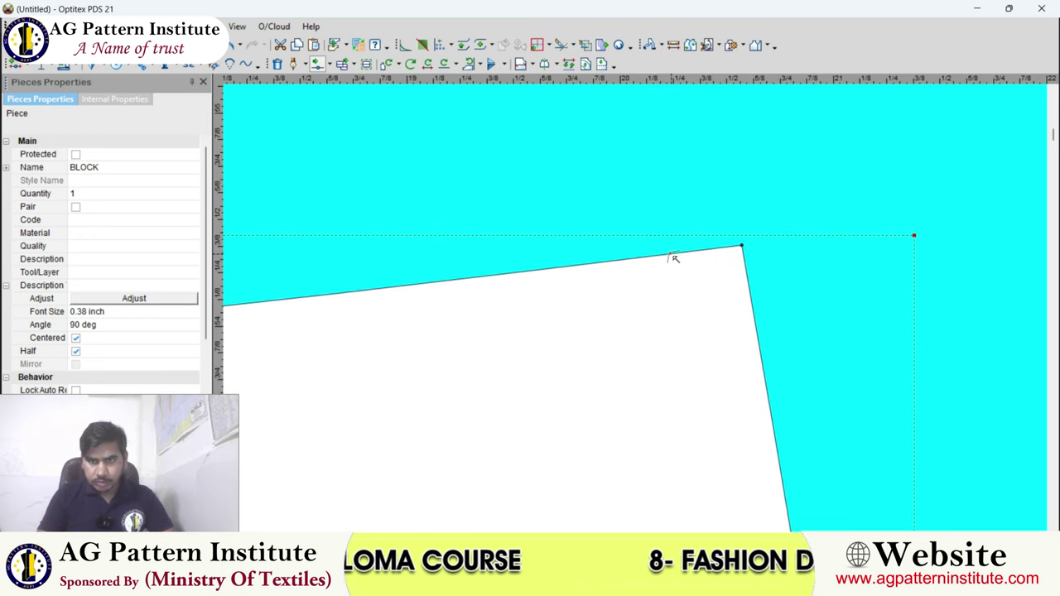
click(674, 258)
scroll(637, 310, down, 1)
scroll(636, 310, down, 1)
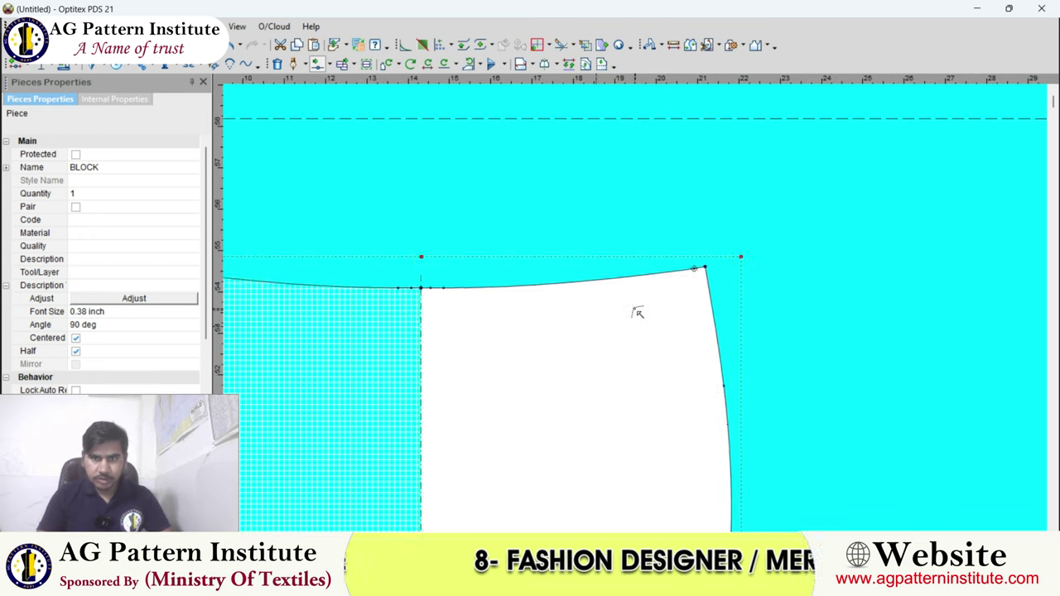
scroll(637, 309, down, 1)
scroll(638, 312, up, 1)
scroll(638, 312, up, 2)
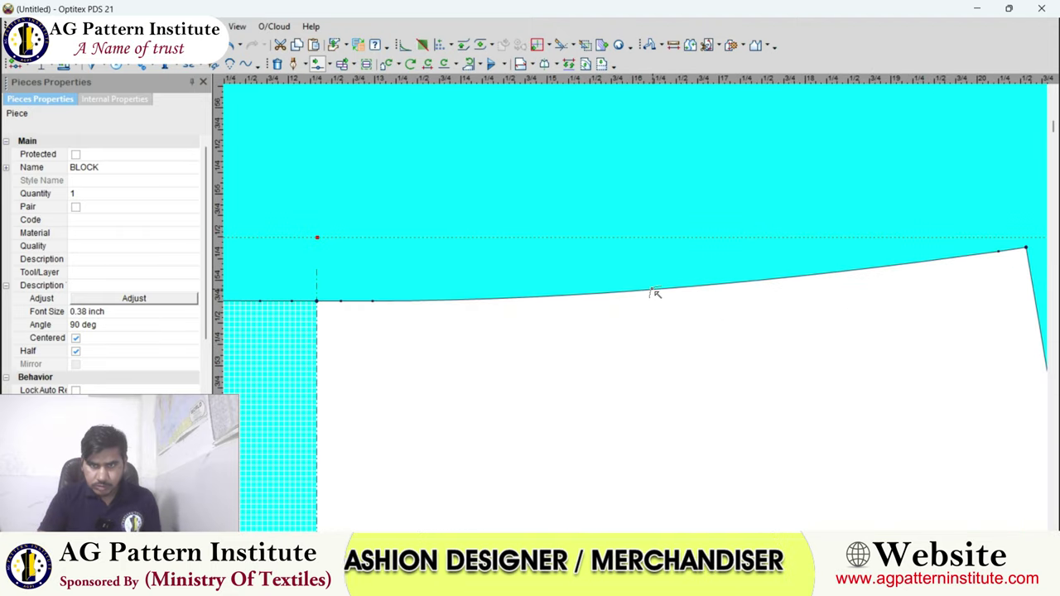
click(652, 290)
click(339, 348)
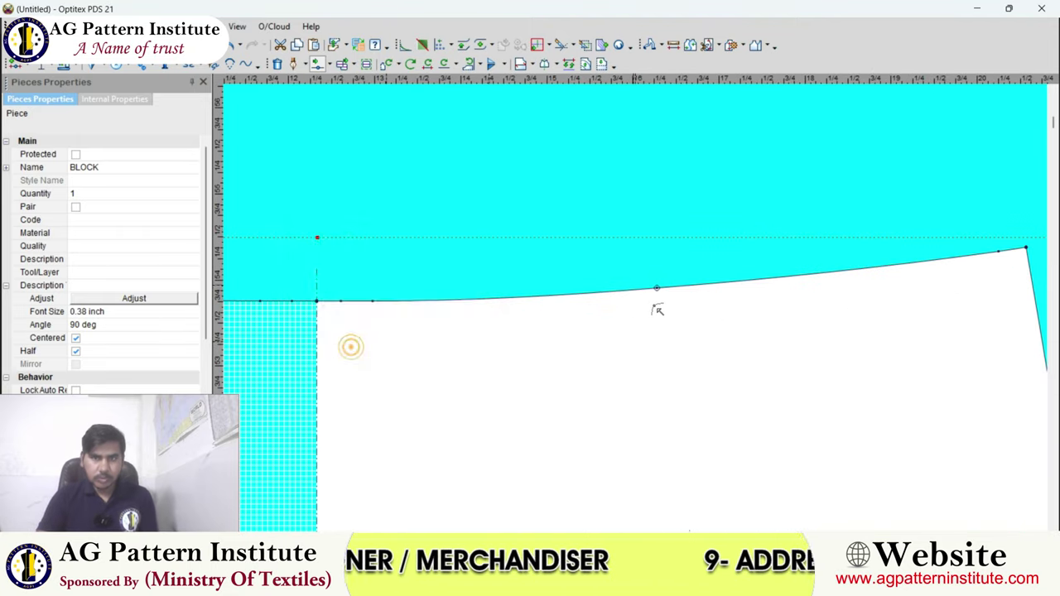
scroll(594, 239, down, 3)
scroll(621, 301, down, 1)
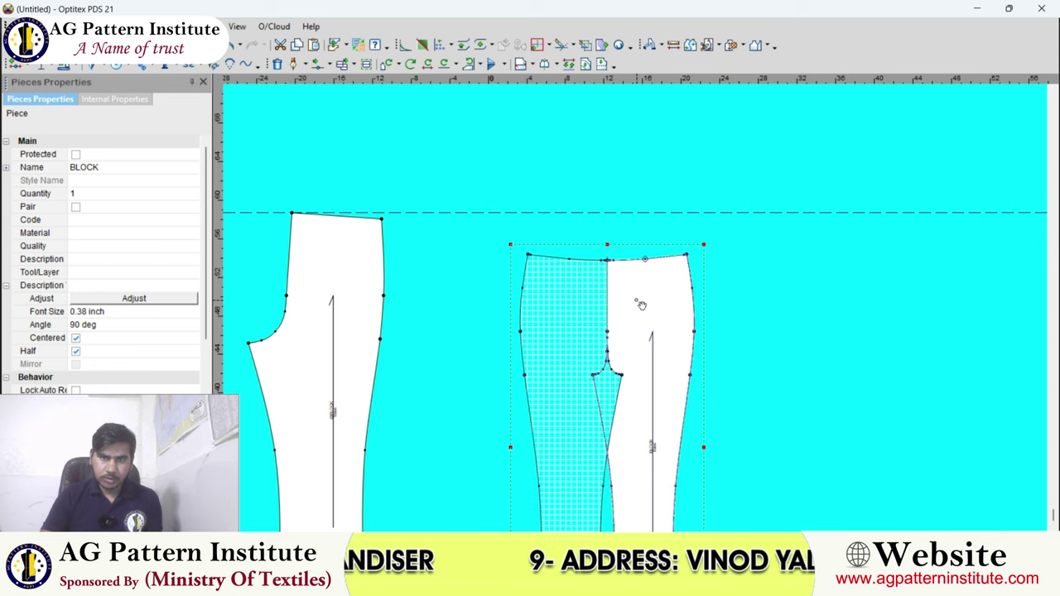
click(636, 300)
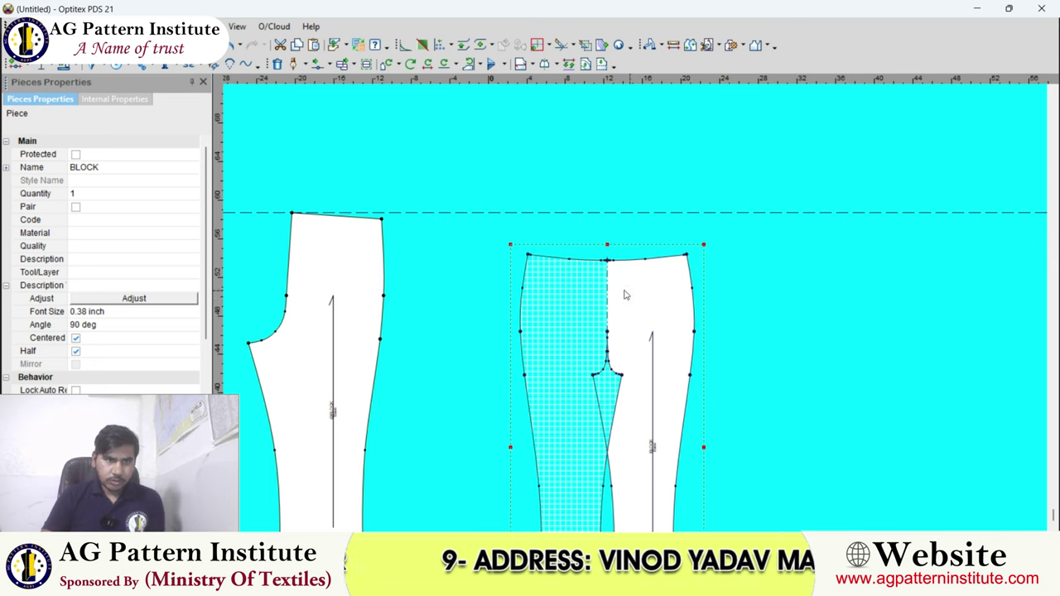
Uncheck Half on the piece and measure the BLOCK crotch seam at 12.59.
click(76, 352)
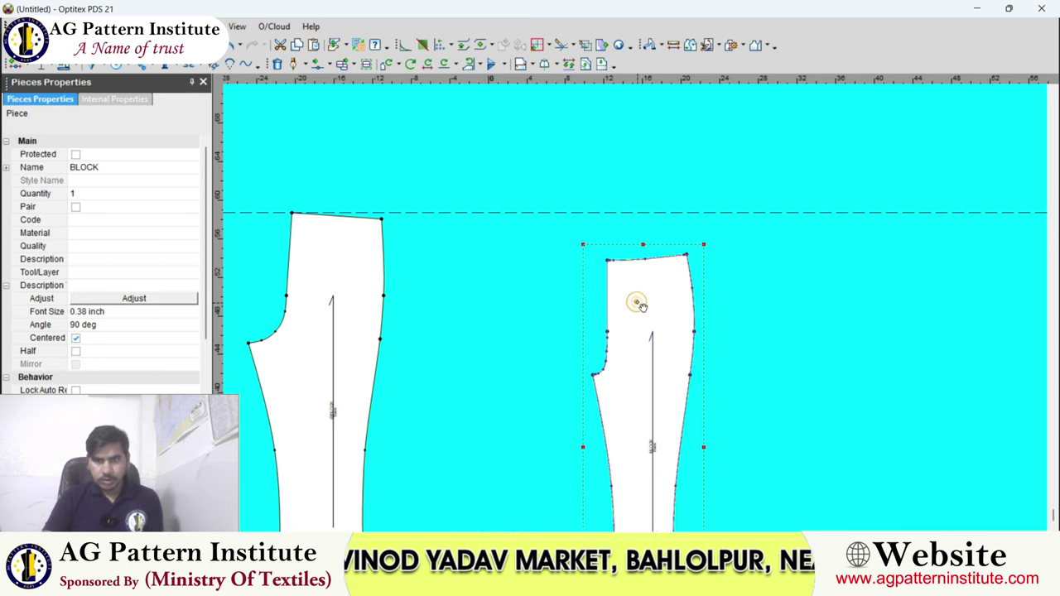
scroll(634, 307, up, 1)
scroll(633, 305, down, 1)
scroll(634, 305, up, 1)
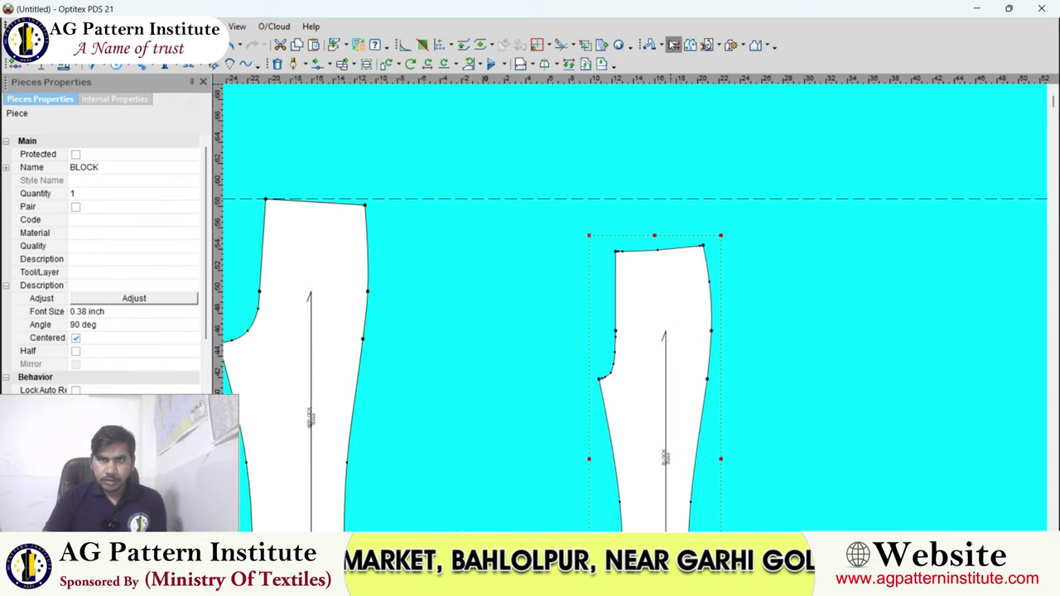
scroll(634, 297, up, 2)
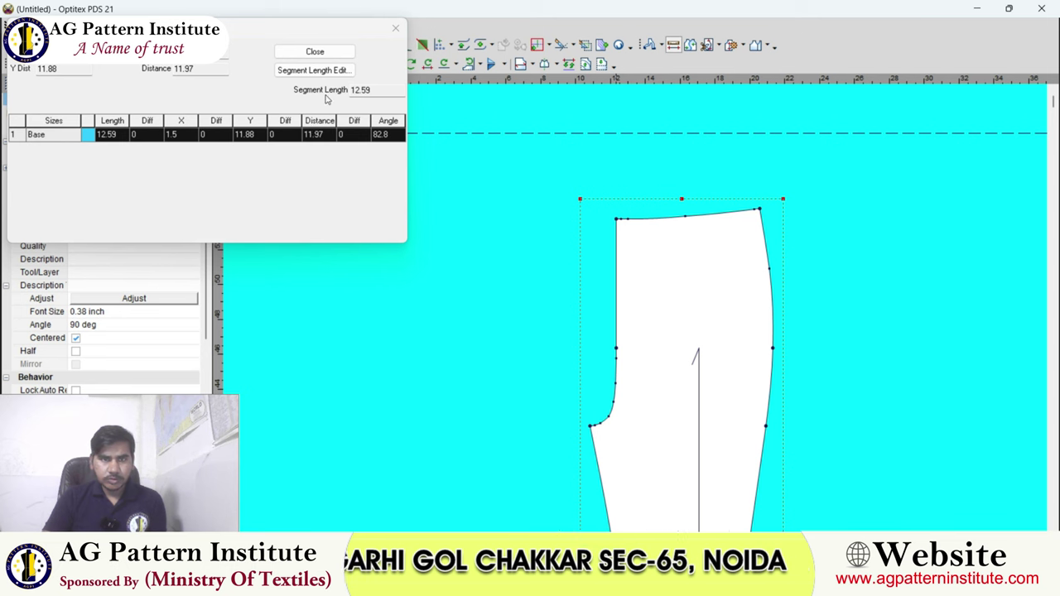
click(315, 53)
scroll(616, 350, down, 2)
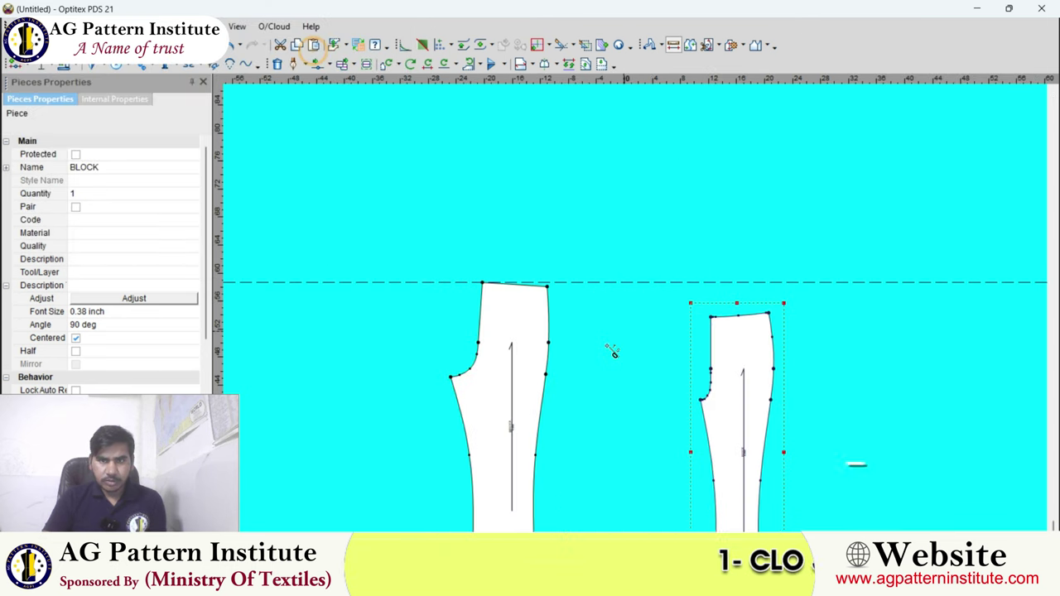
scroll(641, 307, up, 3)
scroll(621, 265, up, 1)
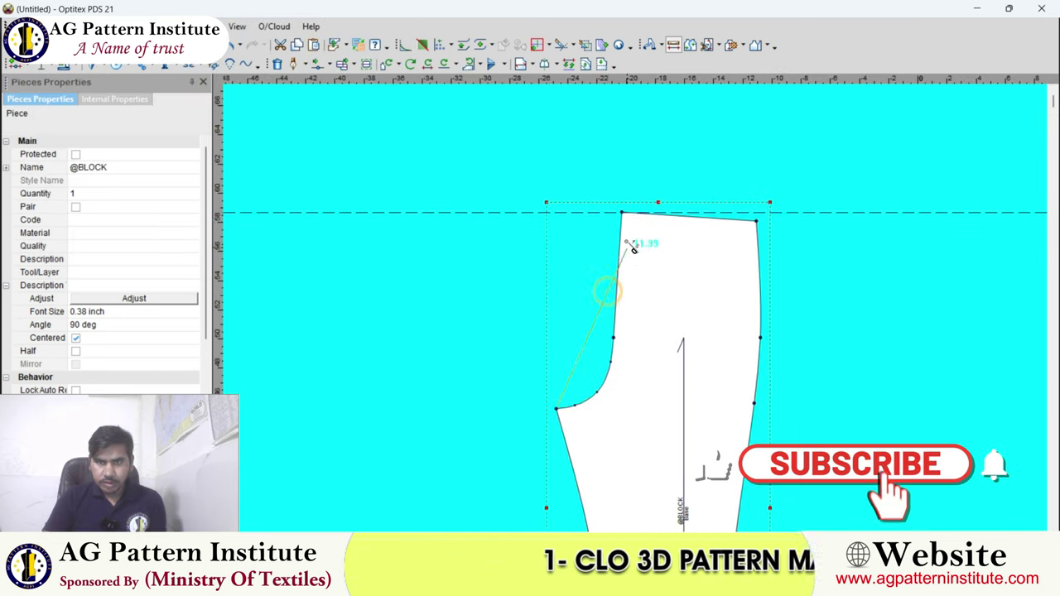
click(627, 217)
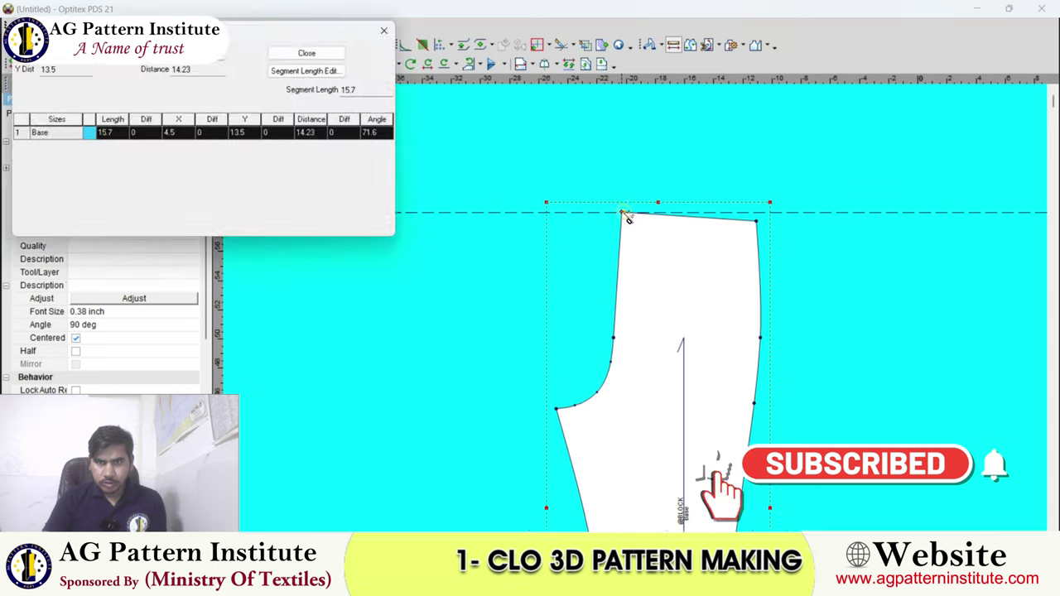
click(367, 89)
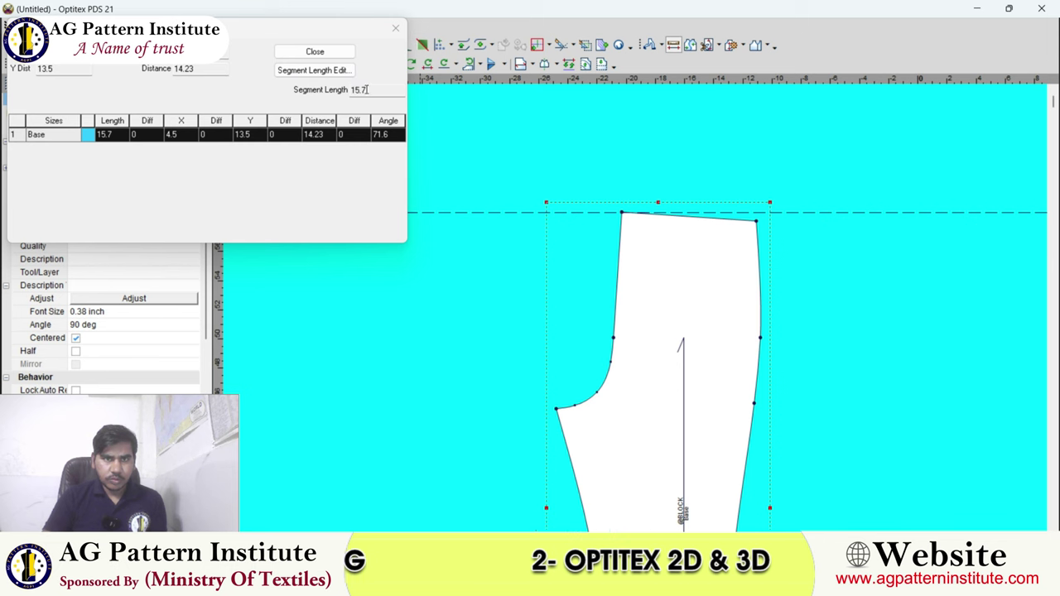
click(315, 51)
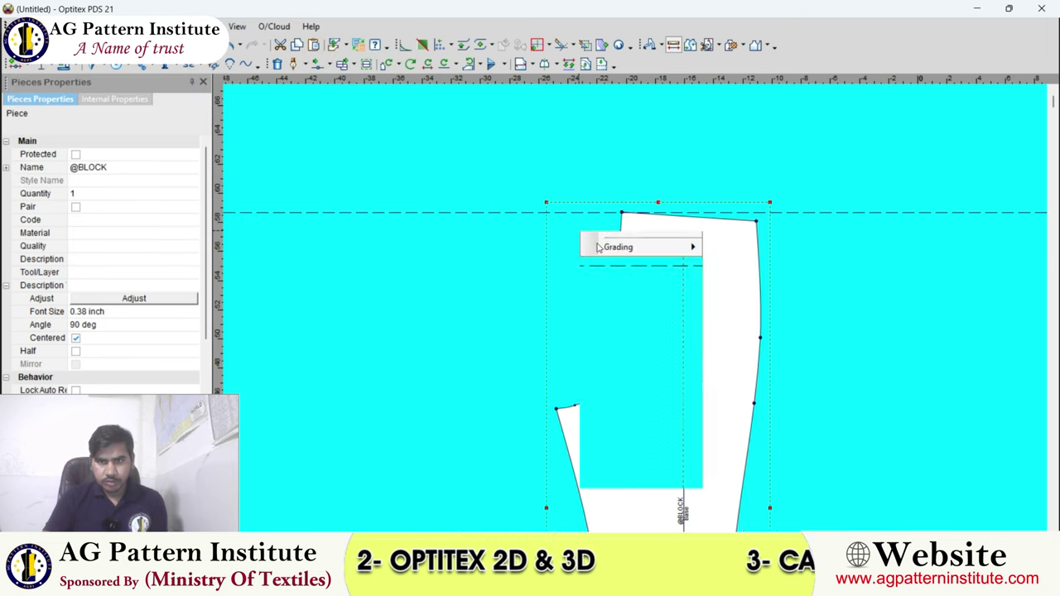
scroll(636, 313, up, 2)
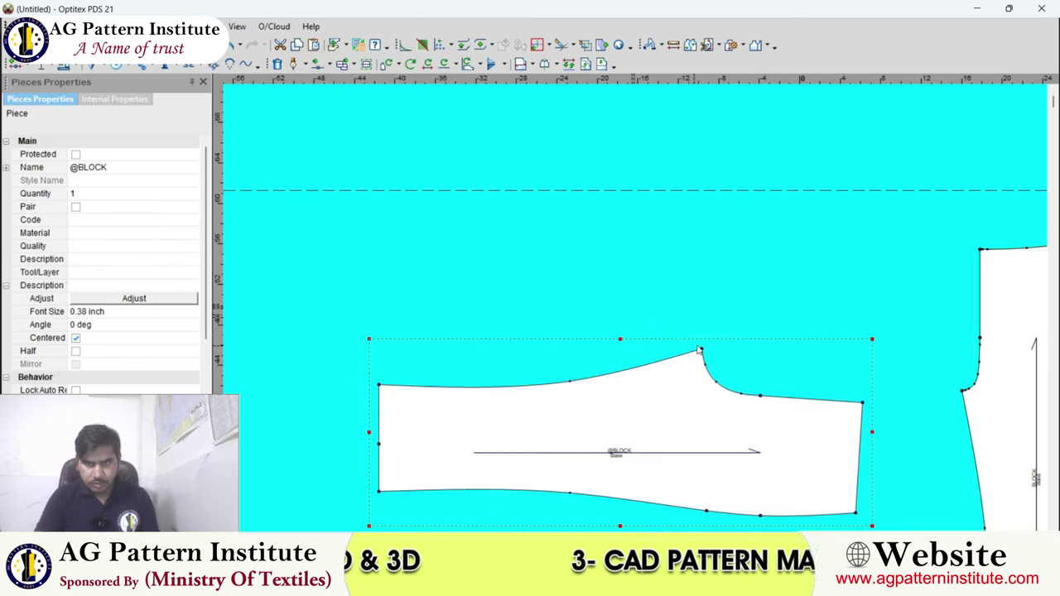
scroll(636, 313, up, 3)
scroll(602, 250, up, 1)
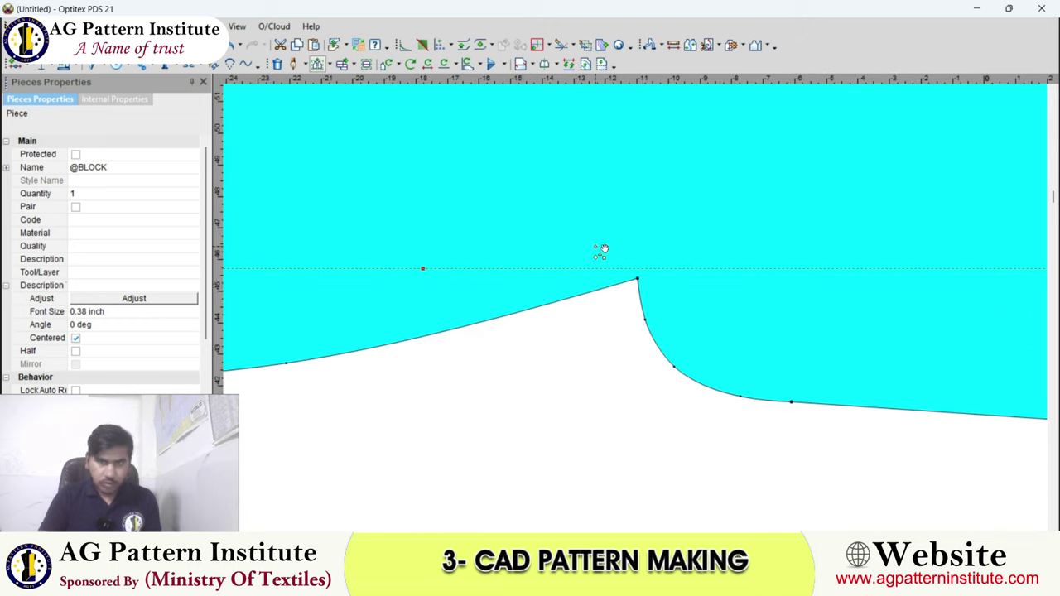
click(644, 287)
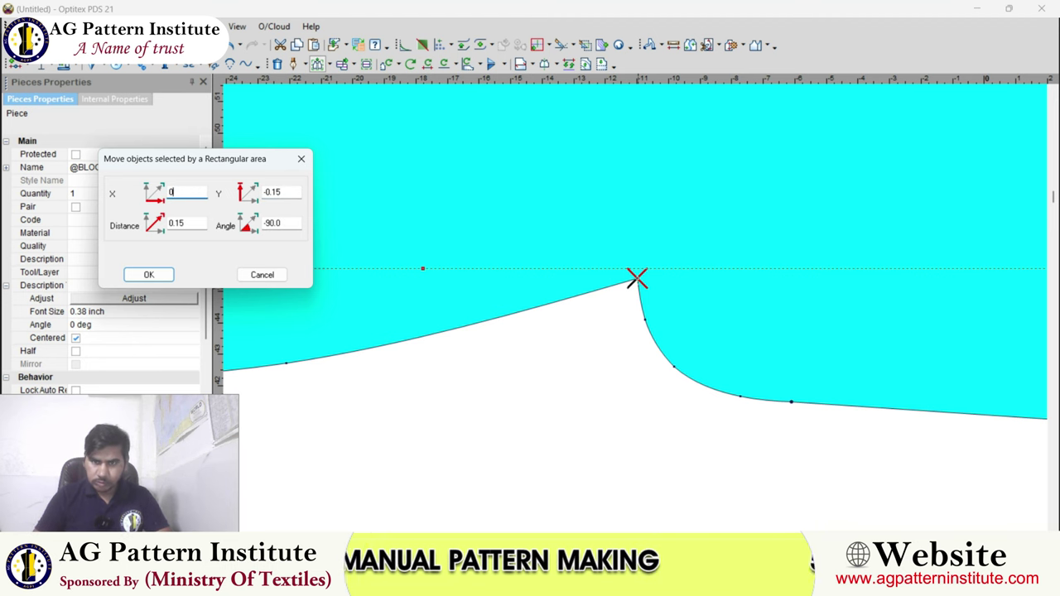
key(Return)
scroll(640, 278, down, 2)
scroll(641, 273, down, 2)
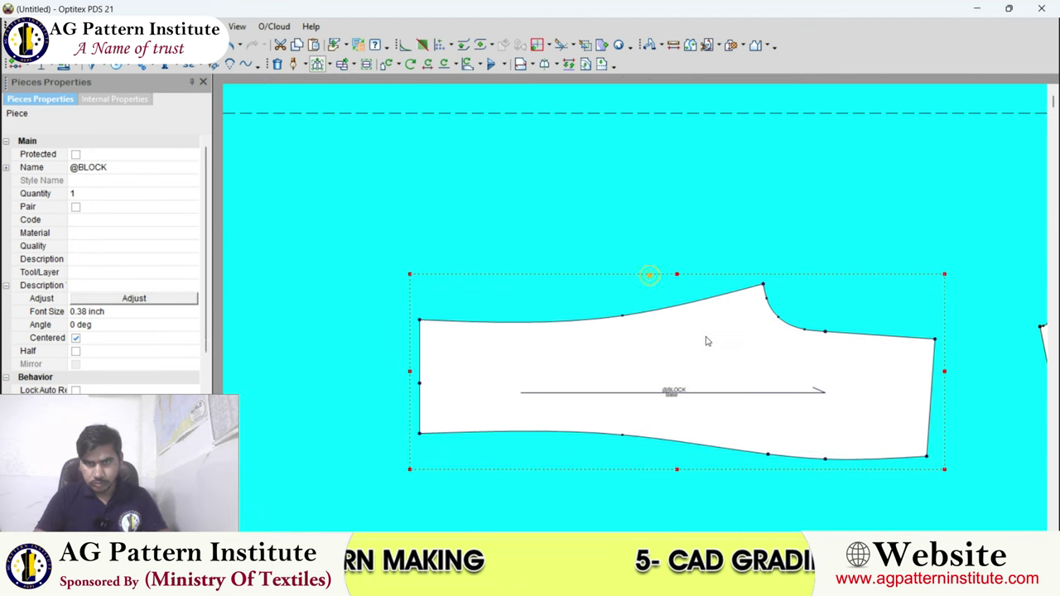
scroll(636, 310, up, 1)
scroll(634, 310, up, 1)
scroll(635, 310, down, 2)
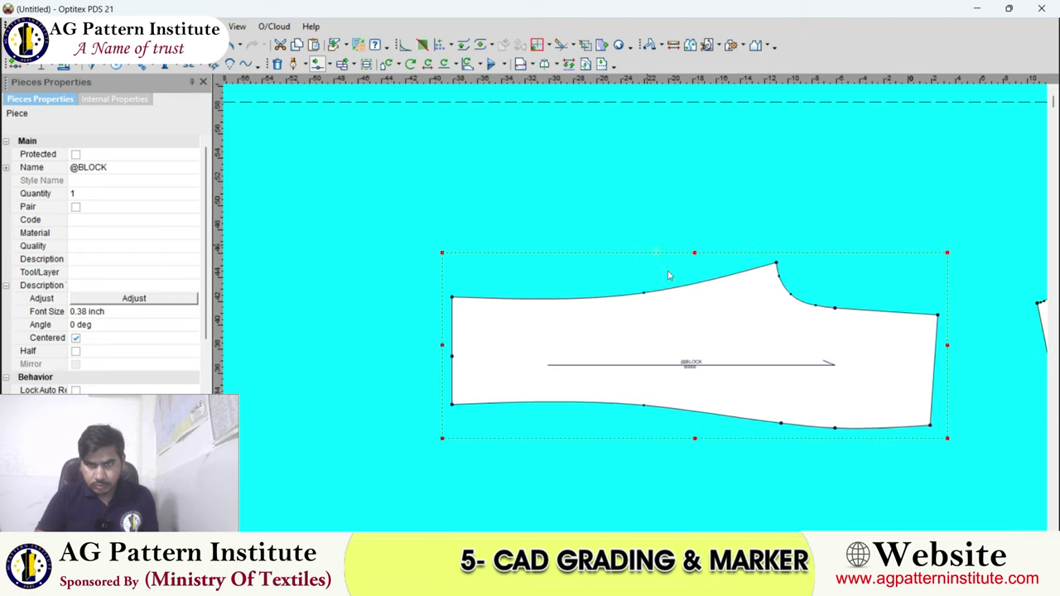
scroll(668, 274, down, 2)
click(770, 301)
Rotate the upright BLOCK piece 90° with Ctrl+R so its angle reads 0 deg.
scroll(642, 313, up, 1)
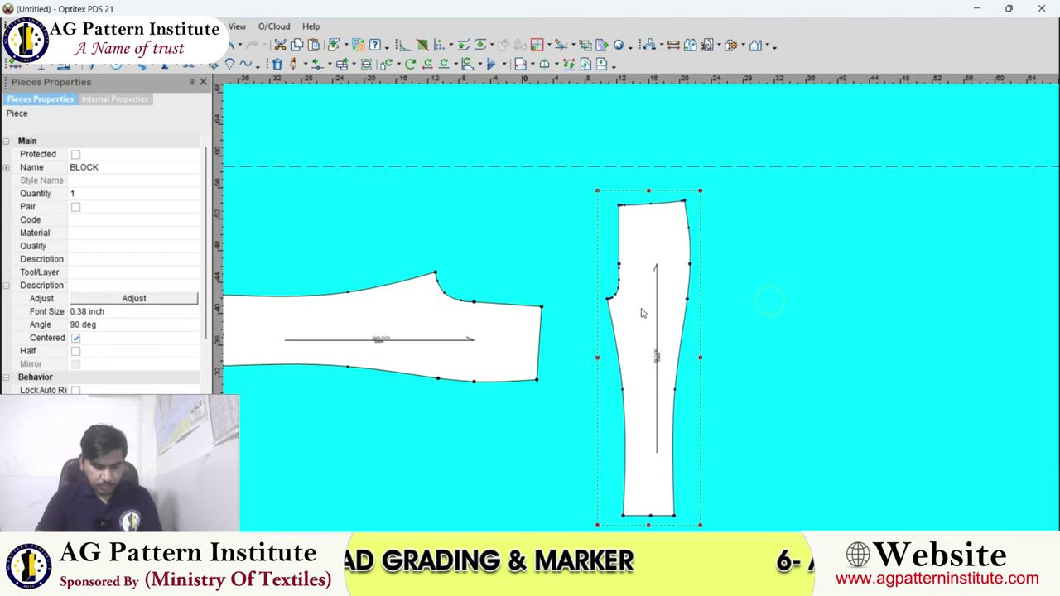
key(ctrl+r)
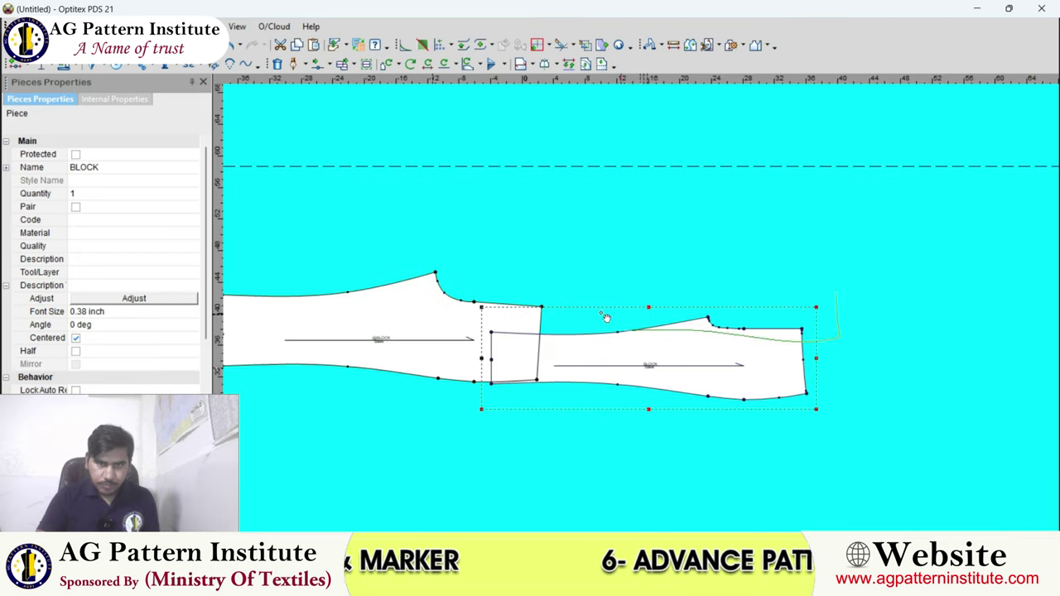
scroll(604, 315, up, 1)
scroll(522, 287, down, 2)
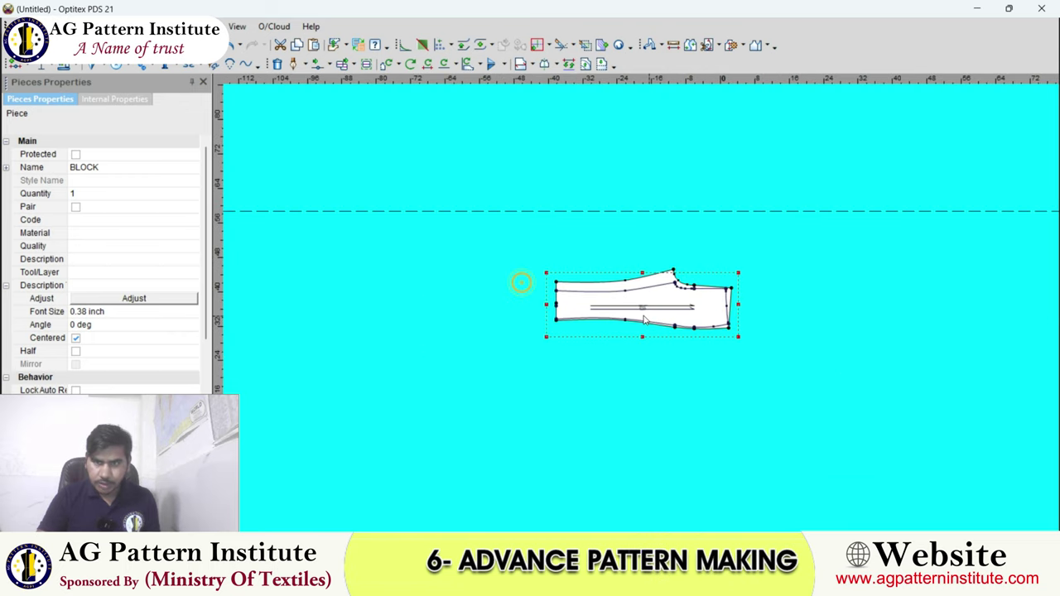
scroll(521, 281, up, 2)
scroll(450, 284, up, 1)
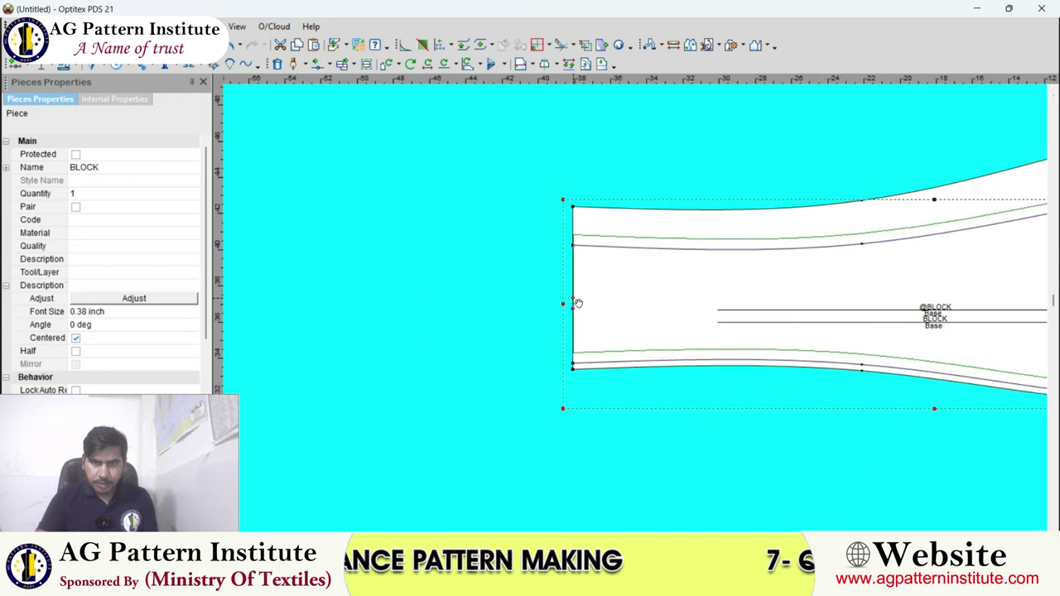
scroll(597, 308, down, 3)
scroll(636, 312, up, 2)
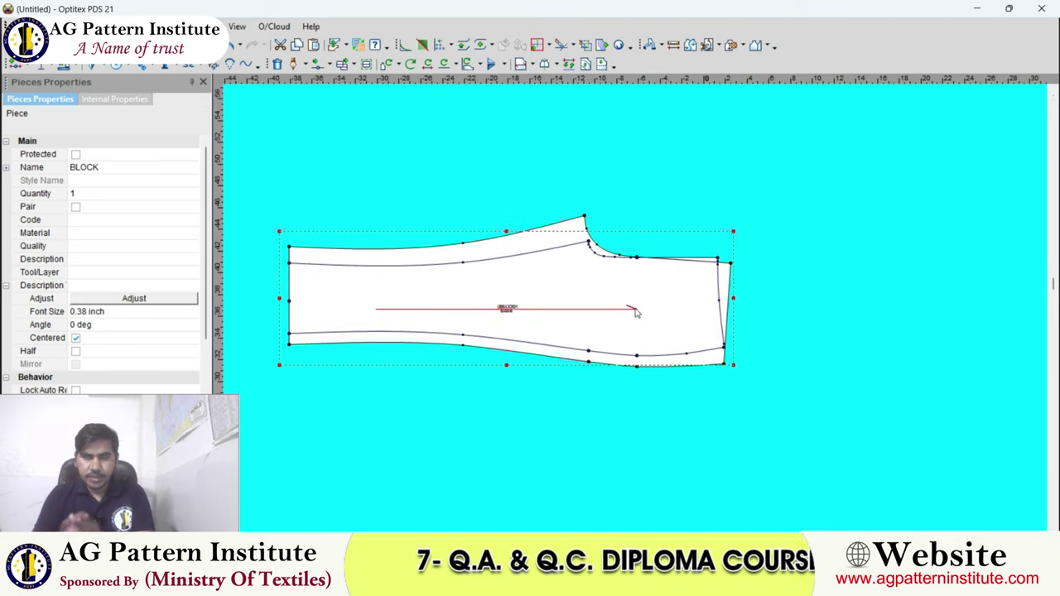
scroll(637, 313, up, 2)
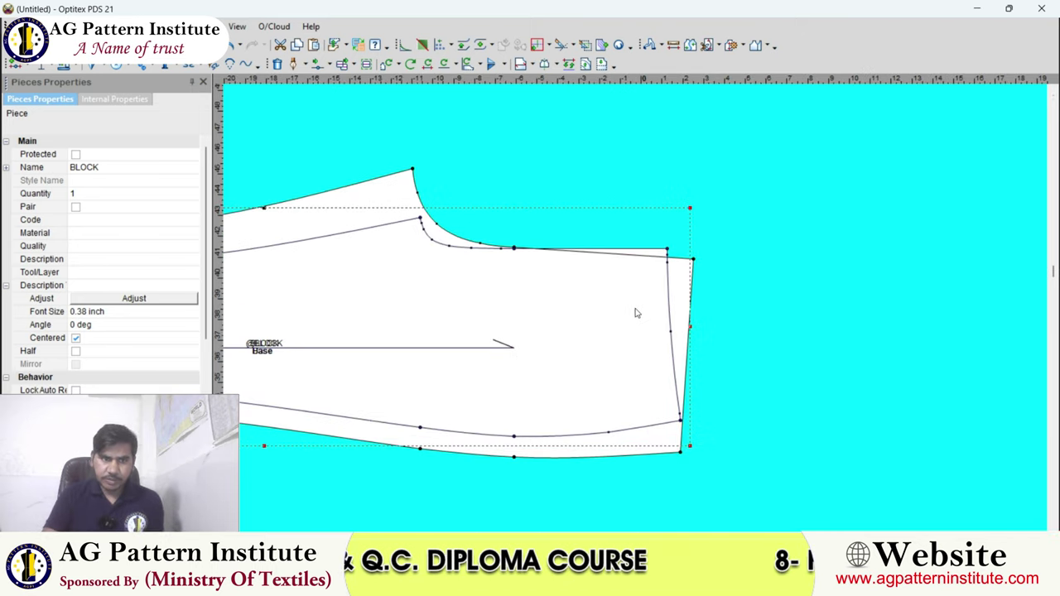
scroll(645, 312, up, 1)
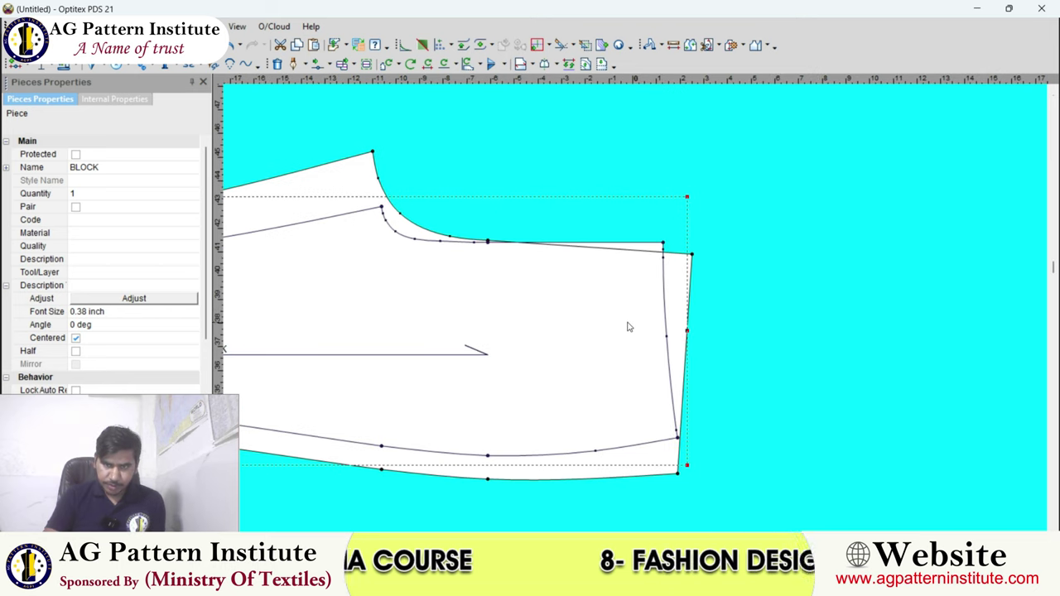
scroll(662, 350, down, 3)
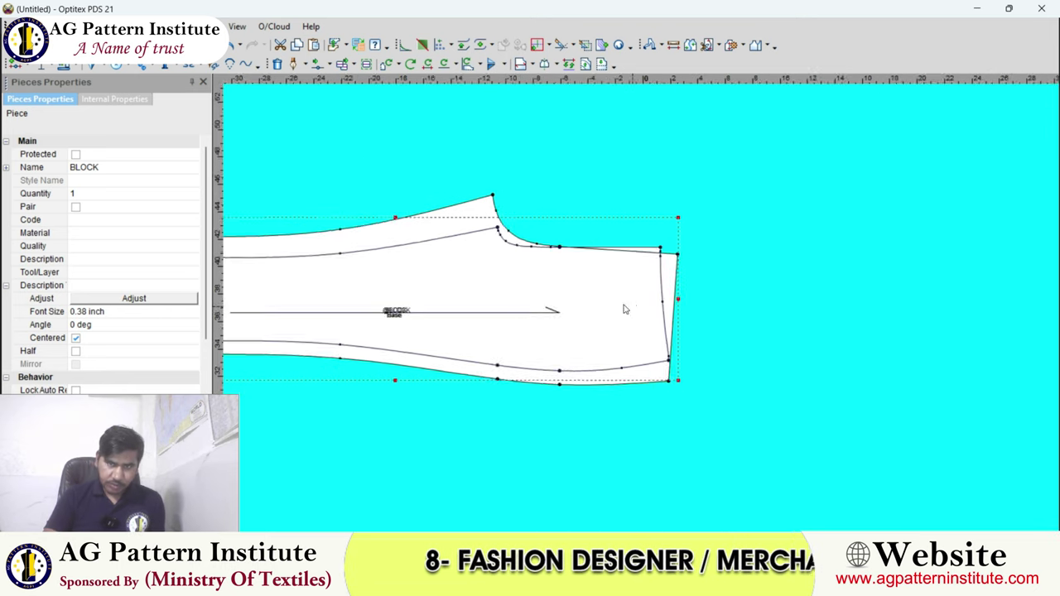
scroll(642, 319, down, 3)
scroll(636, 307, up, 2)
scroll(667, 289, up, 2)
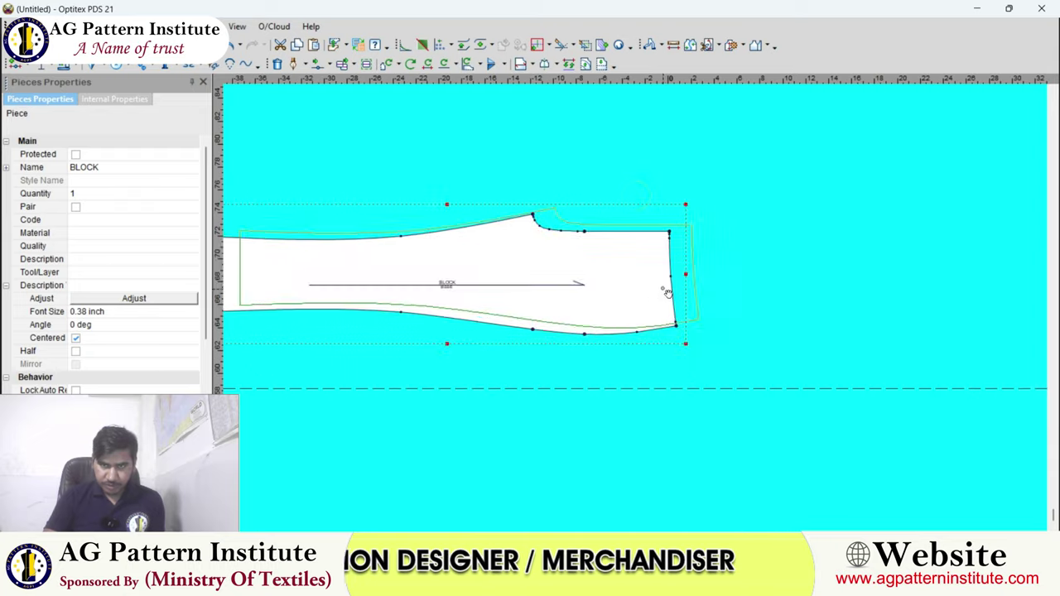
scroll(662, 286, down, 2)
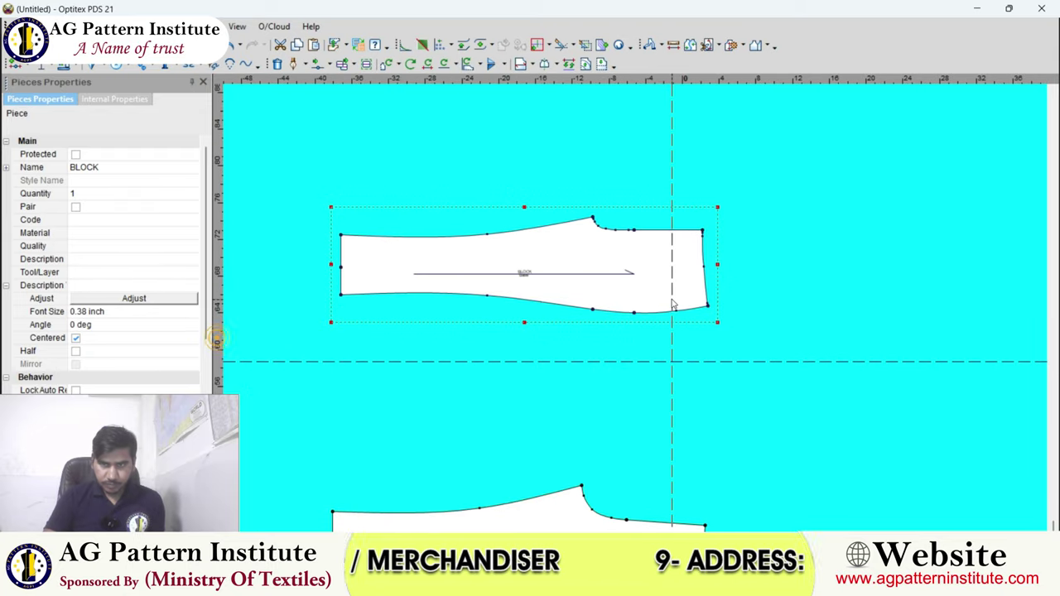
scroll(639, 320, down, 2)
scroll(603, 355, up, 2)
Delete all guide lines via the View menu and select the upper BLOCK piece.
click(594, 291)
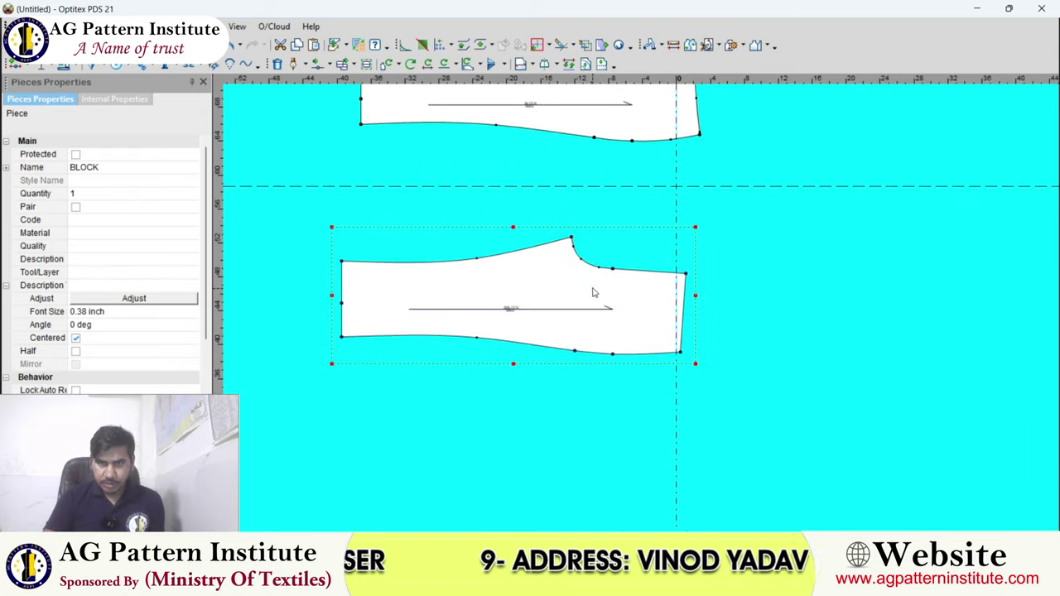
click(237, 25)
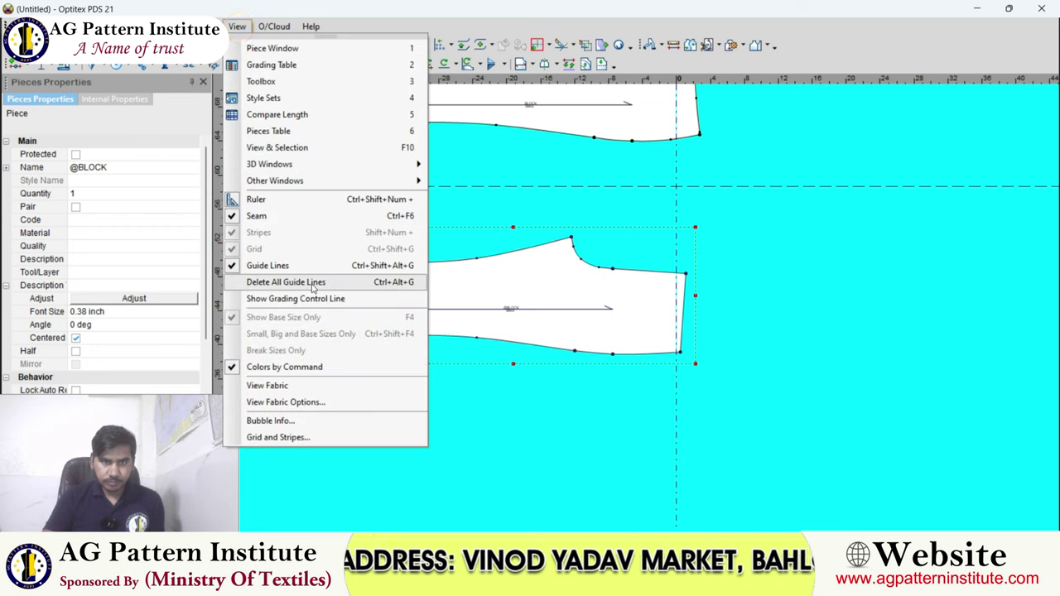
click(313, 286)
scroll(308, 284, down, 2)
scroll(620, 268, up, 2)
click(621, 268)
scroll(627, 286, up, 1)
scroll(652, 284, up, 1)
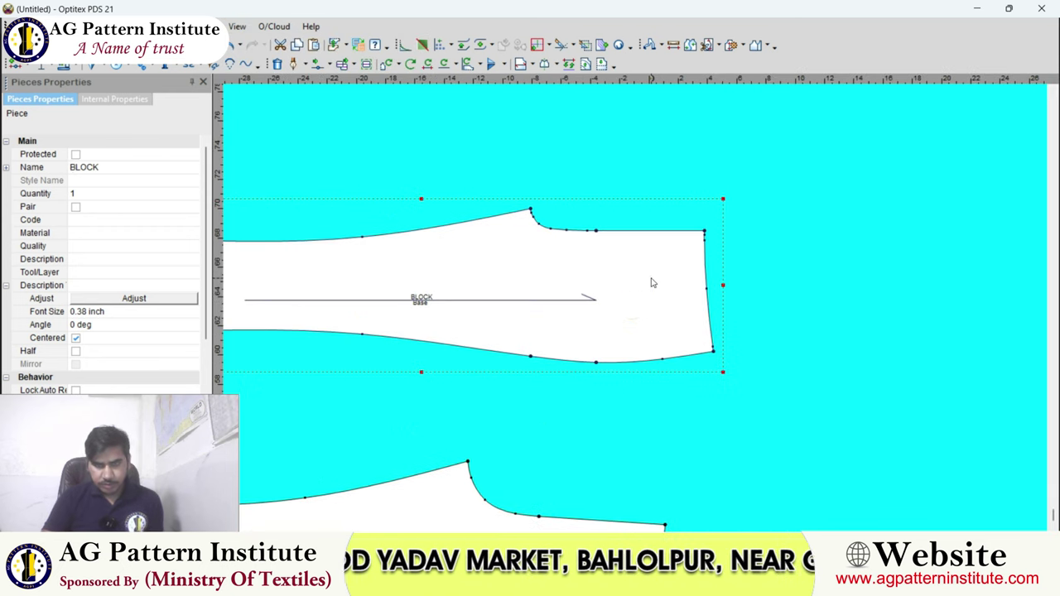
click(651, 280)
scroll(636, 319, down, 1)
scroll(637, 312, up, 1)
click(637, 312)
scroll(637, 312, down, 2)
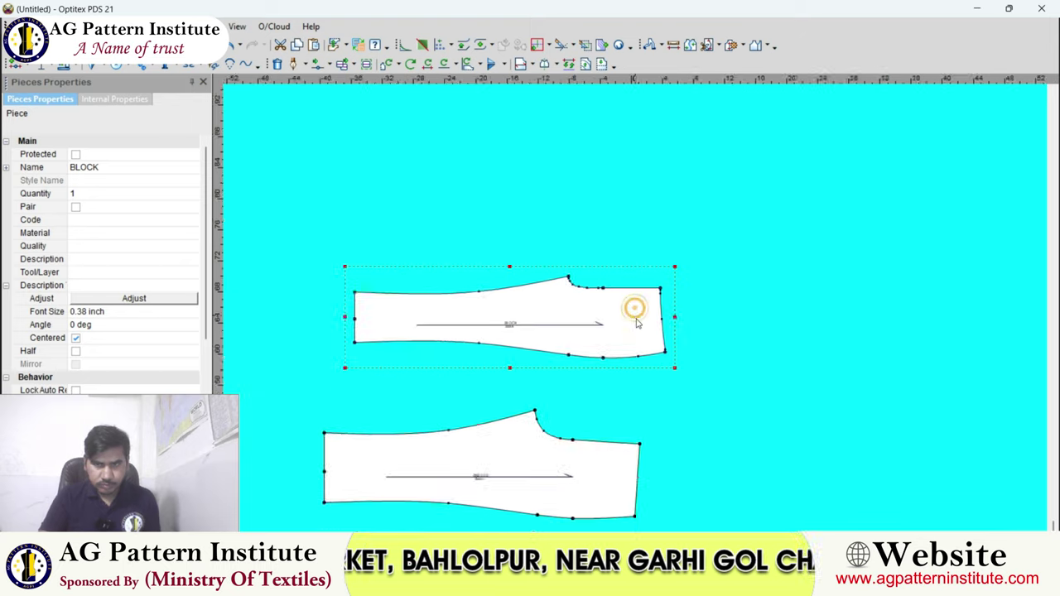
scroll(636, 313, up, 3)
scroll(637, 313, down, 1)
scroll(637, 313, down, 1)
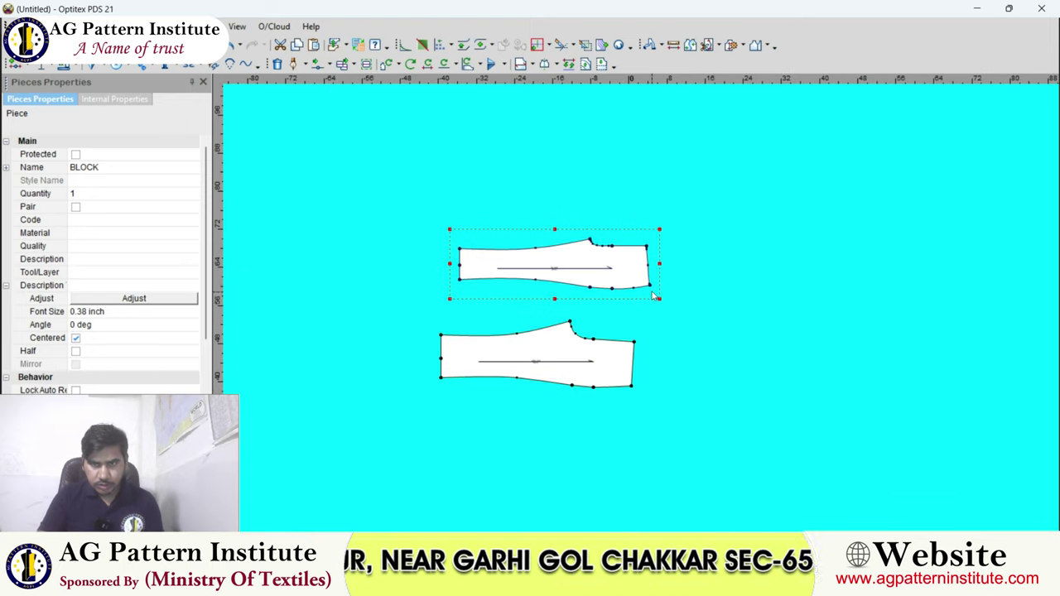
scroll(639, 314, up, 2)
scroll(638, 313, up, 1)
Drag the upper piece's corner onto the lower one, measure 17.5, then undo the move.
click(639, 313)
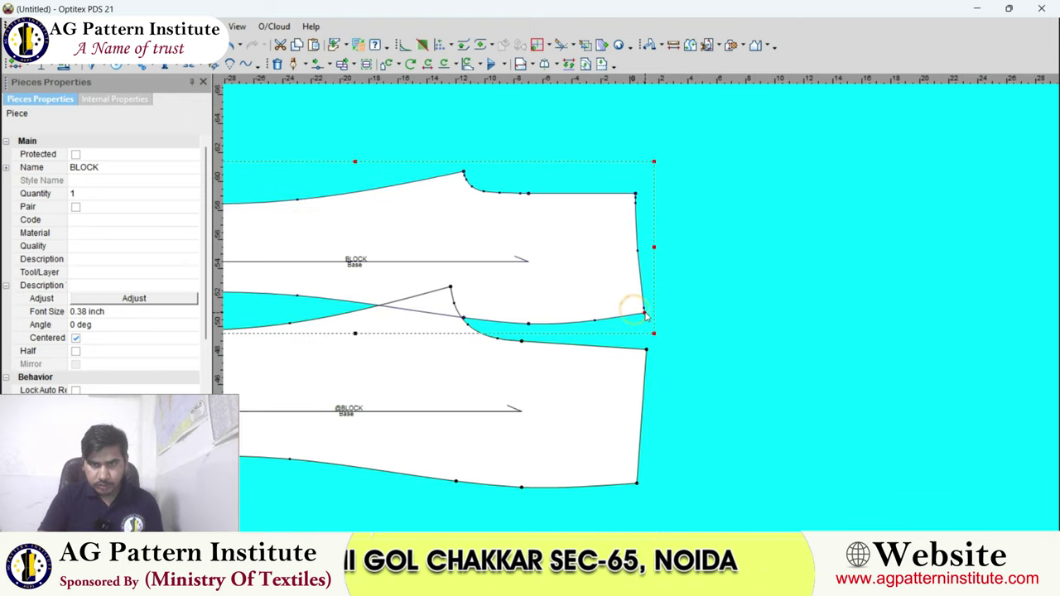
drag(647, 316, 649, 351)
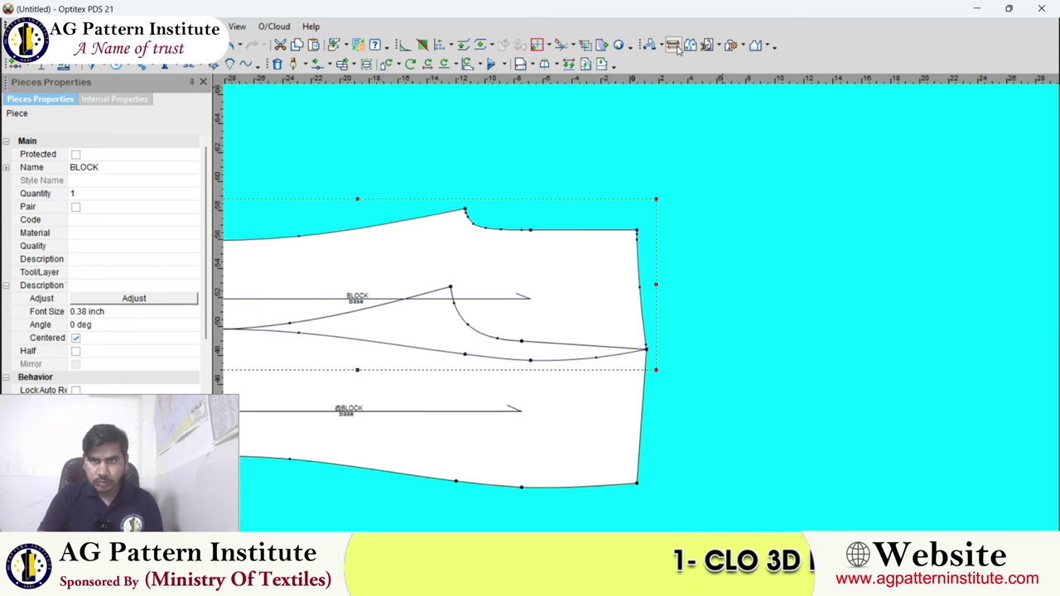
click(635, 236)
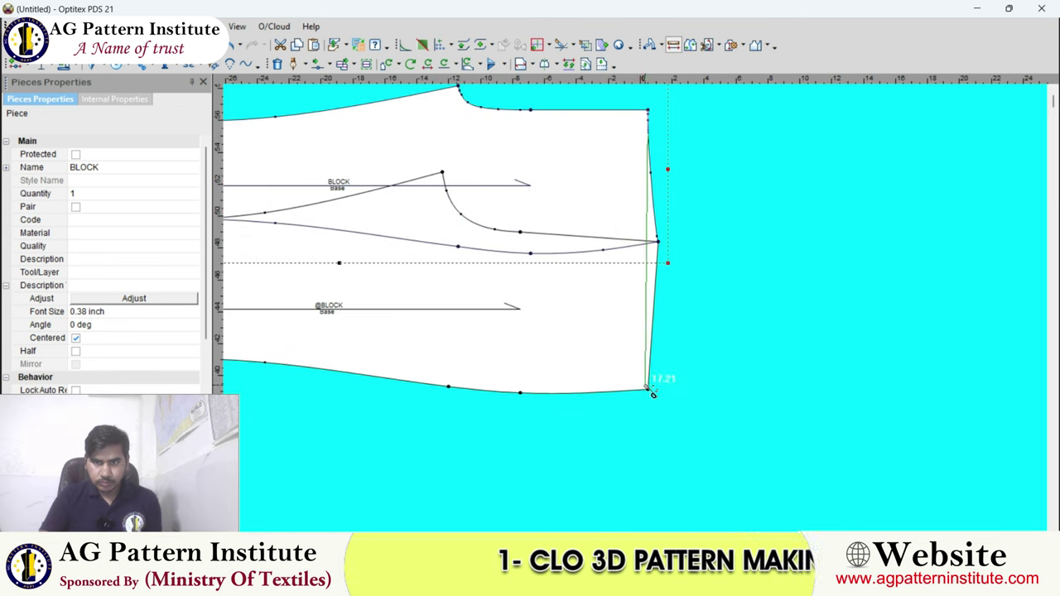
click(651, 393)
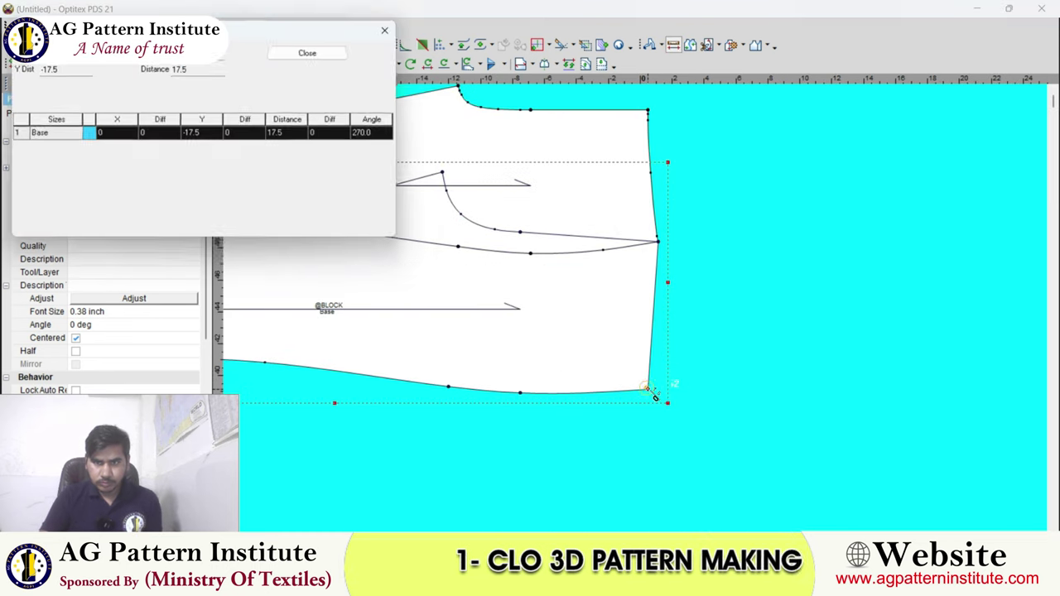
click(304, 53)
scroll(644, 315, down, 3)
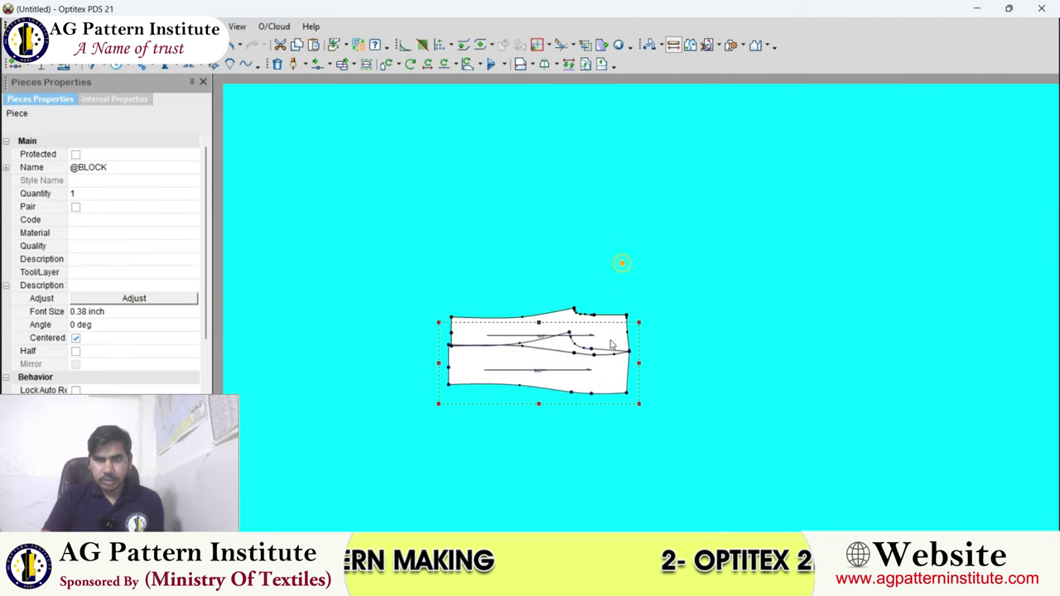
key(ctrl+z)
Add a point at 3/8 along the BLOCK piece's right edge.
scroll(607, 248, up, 3)
scroll(644, 289, up, 2)
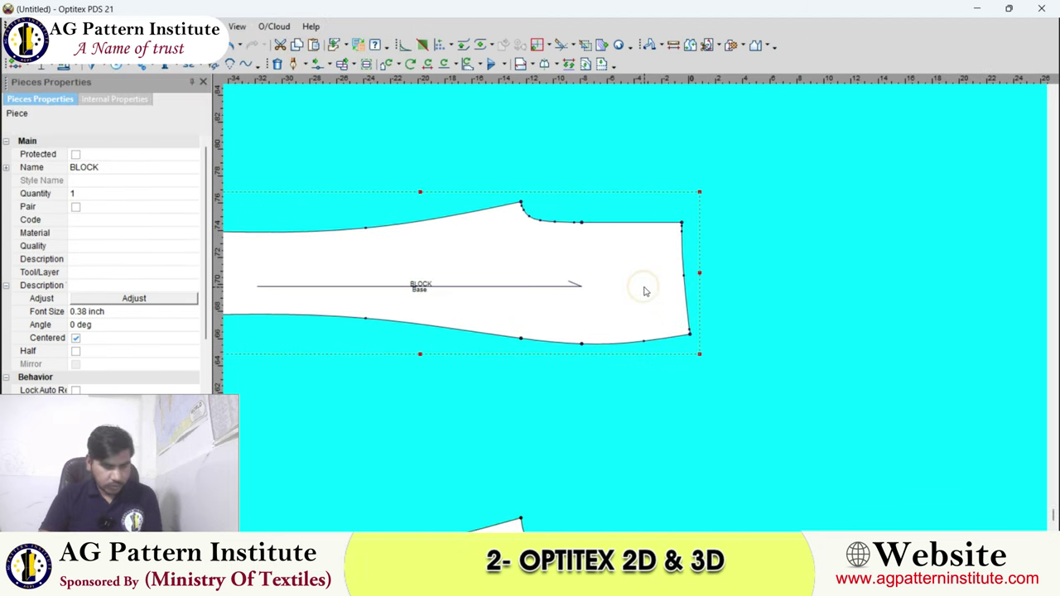
scroll(691, 293, up, 1)
click(705, 274)
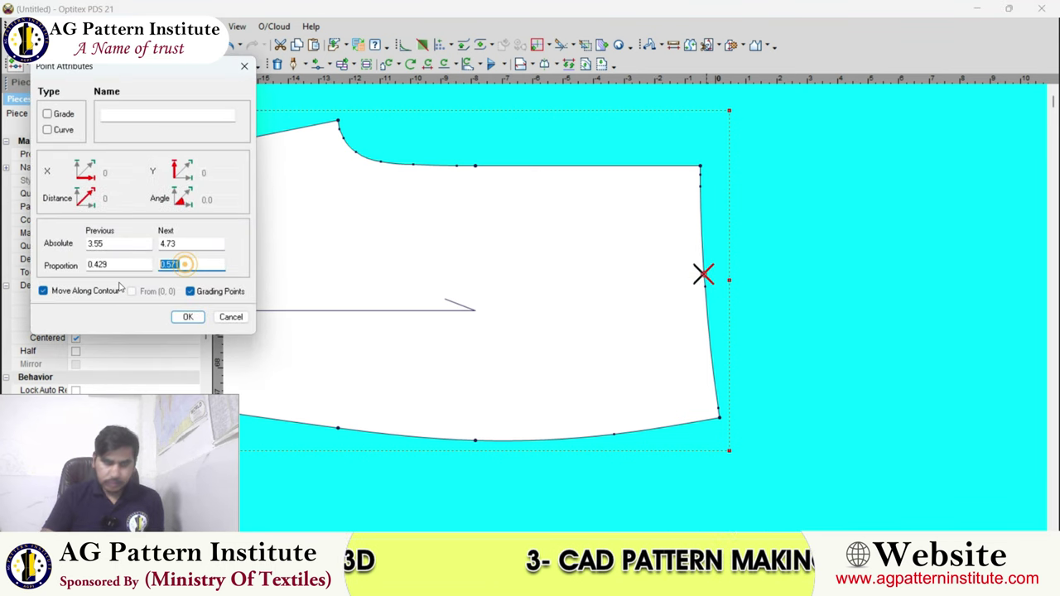
text(3/8)
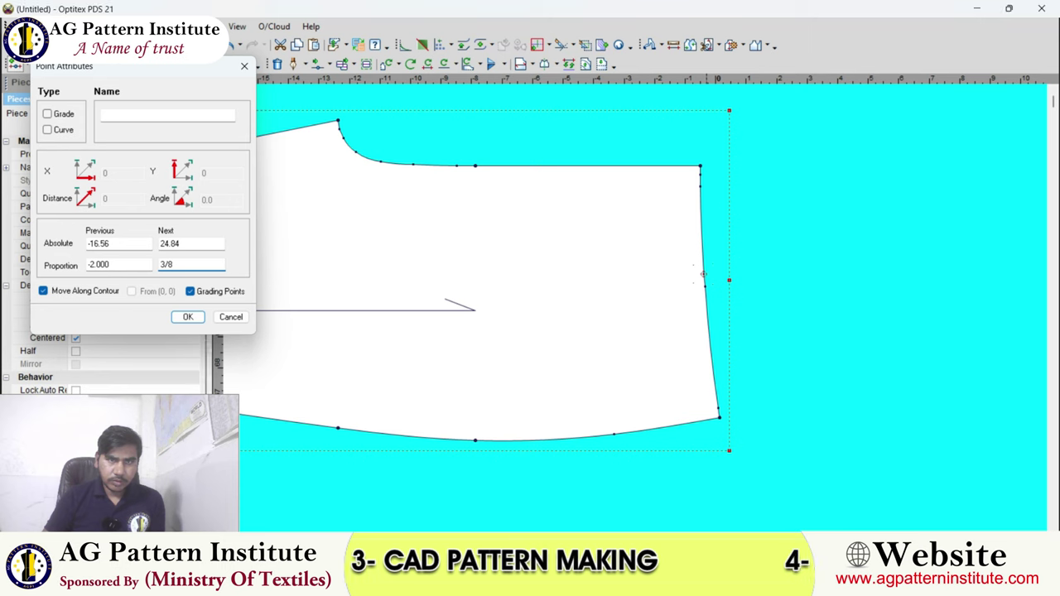
key(Return)
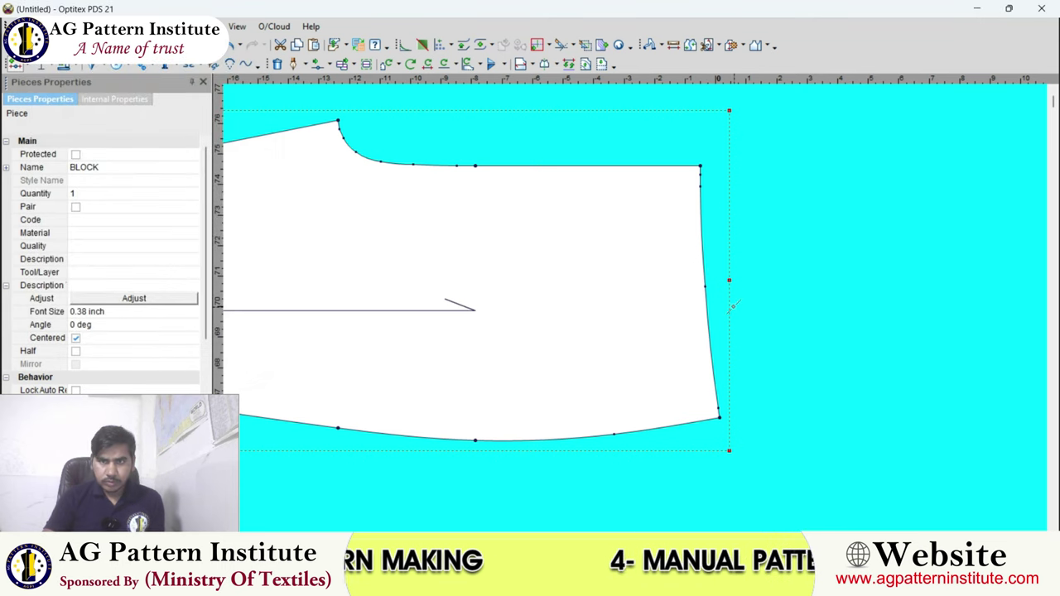
scroll(634, 308, up, 1)
click(596, 284)
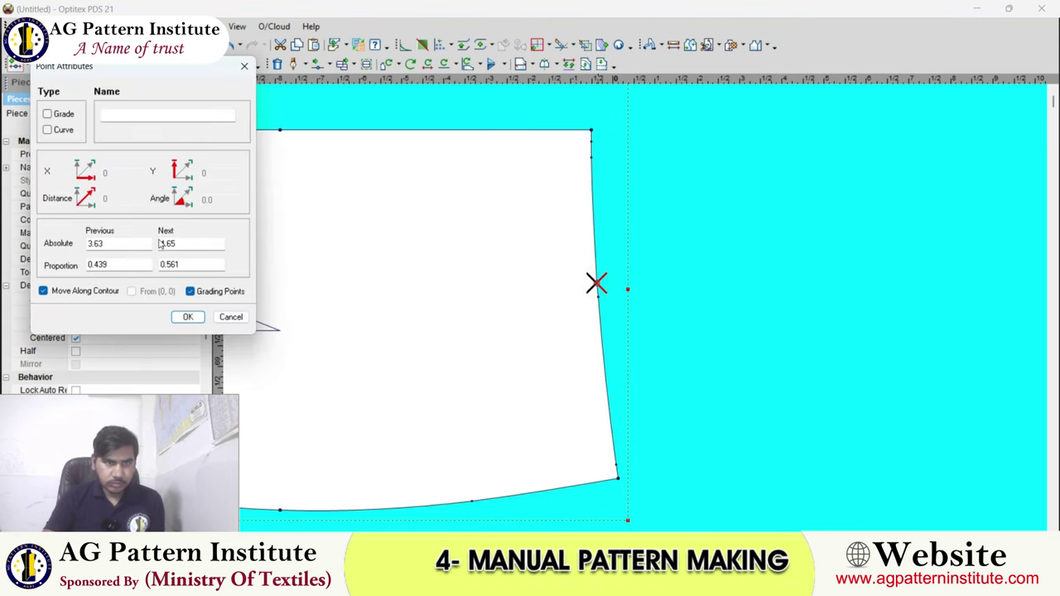
click(230, 317)
right_click(745, 178)
click(768, 196)
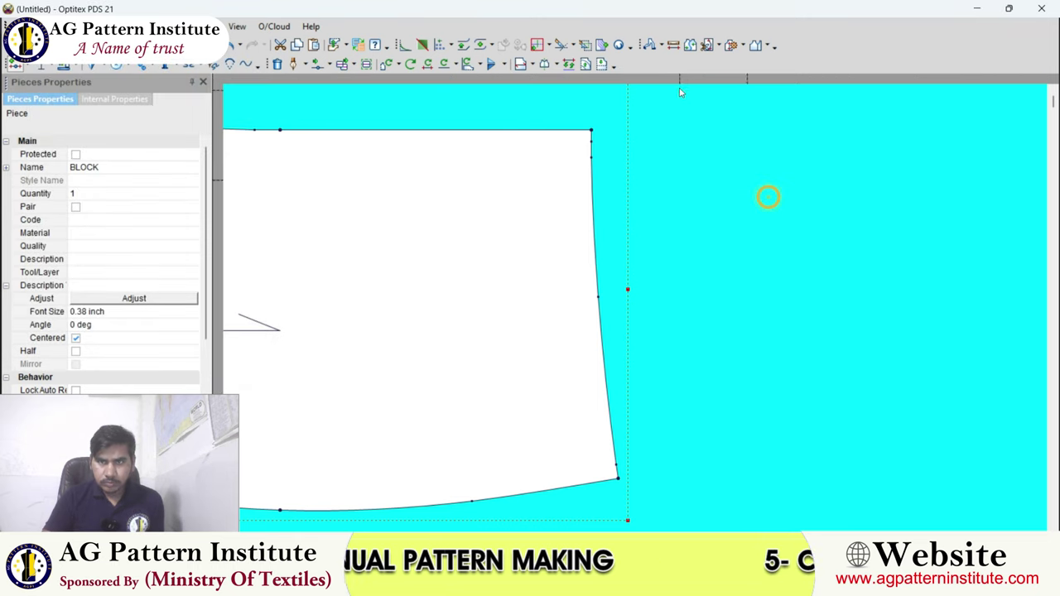
Place a horizontal guide line through the point plus guides 3/8 above and below.
click(616, 297)
text(3/8)
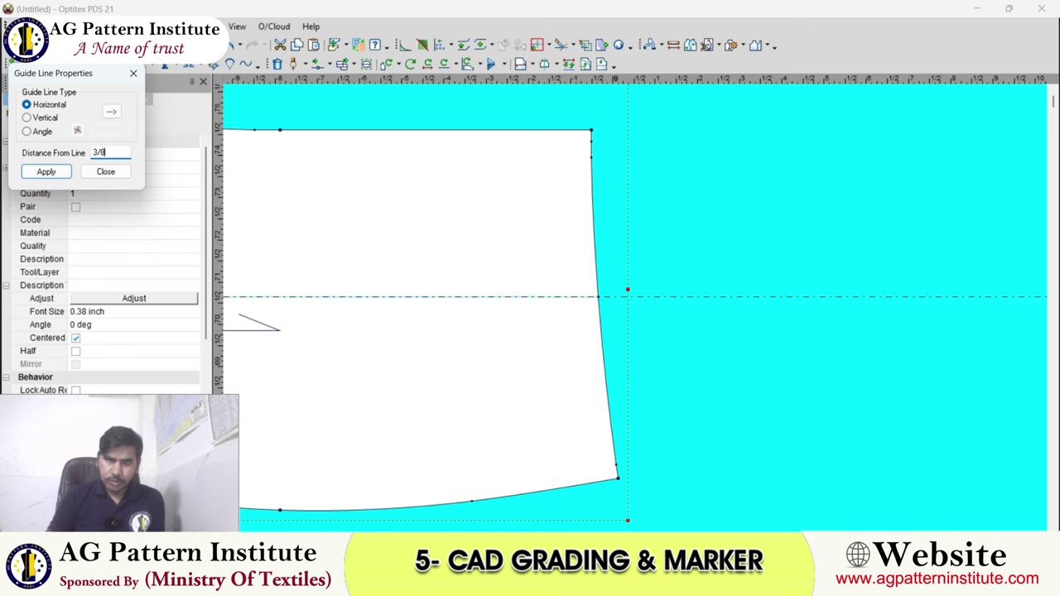
key(Return)
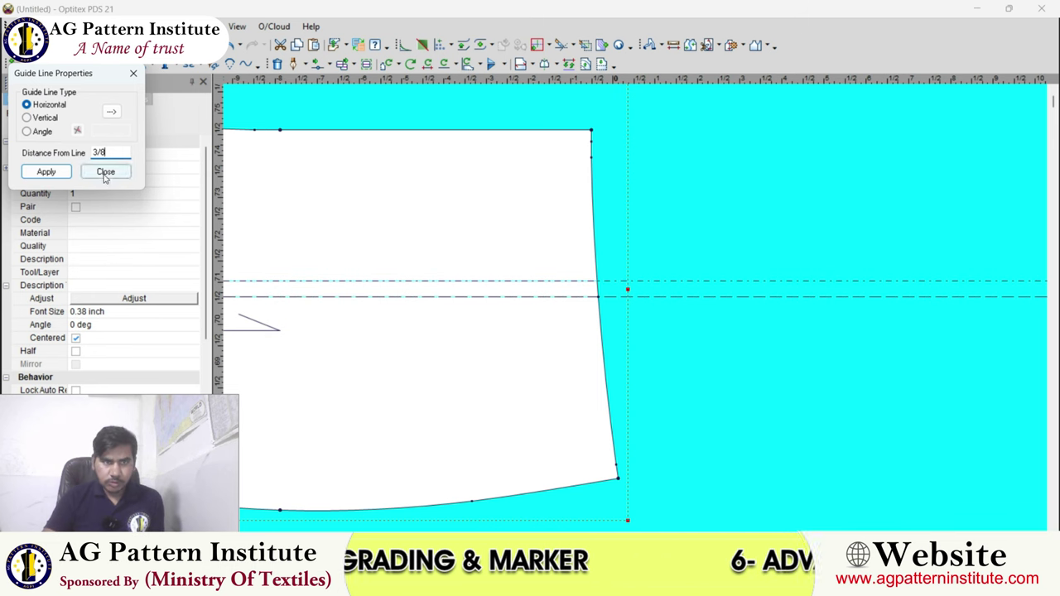
click(103, 171)
click(638, 300)
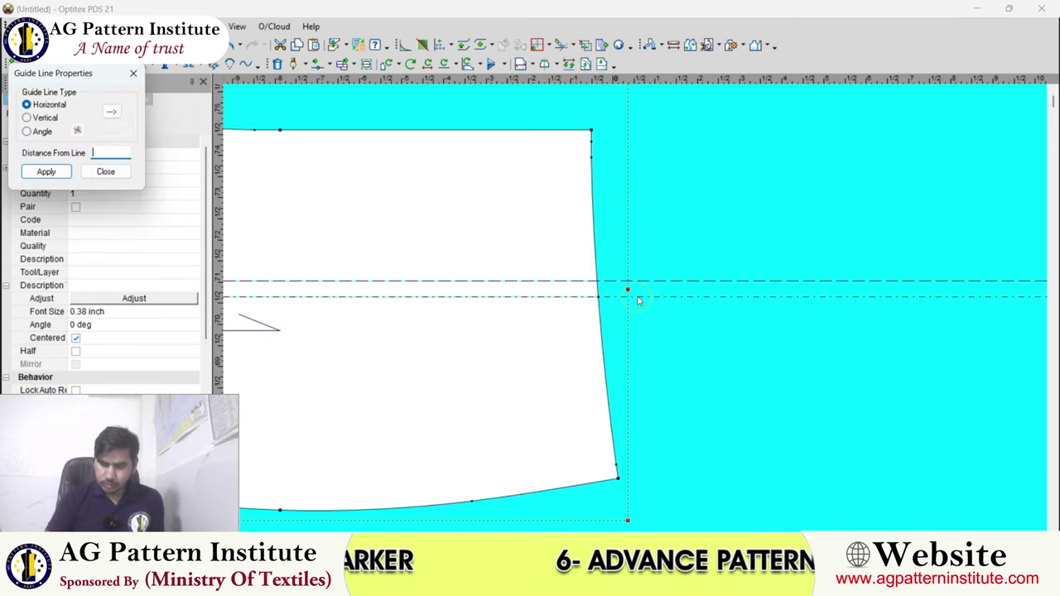
text(-3/8)
key(Return)
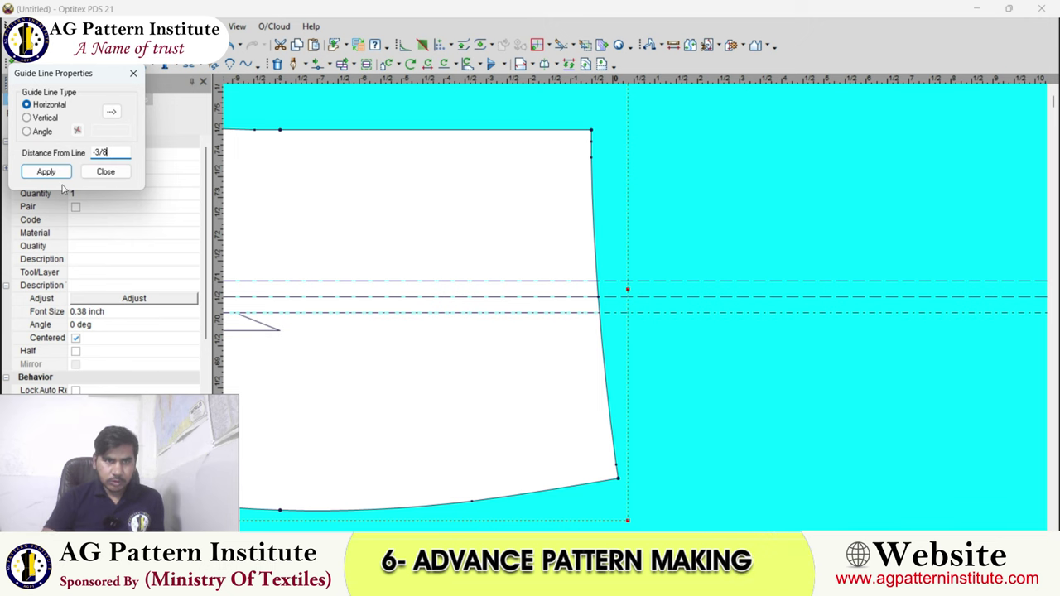
click(96, 171)
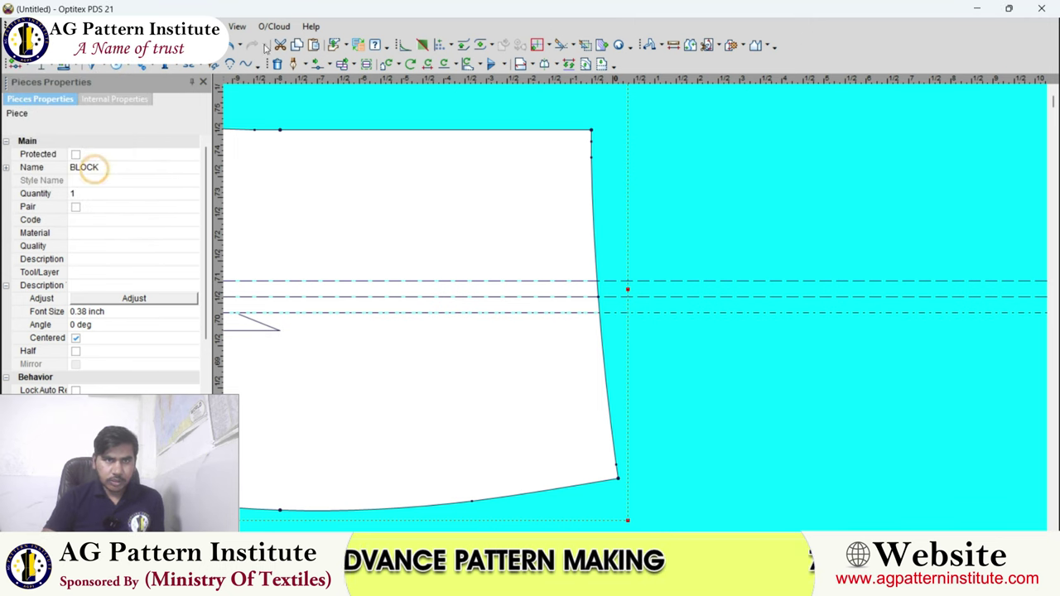
click(93, 66)
Set the dart legs at the upper and lower guide-line intersections on the side edge.
click(596, 282)
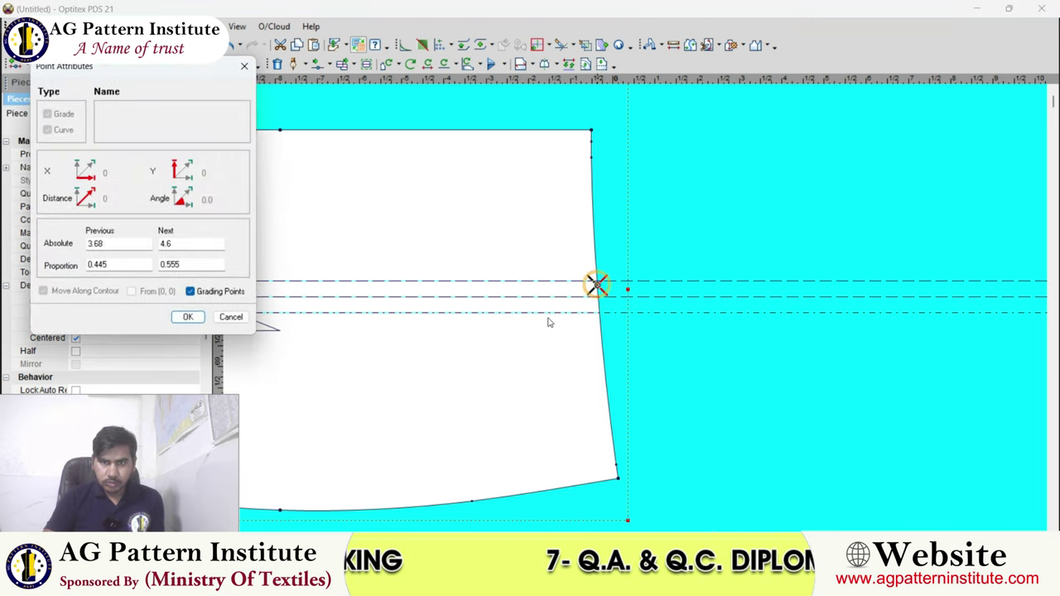
click(229, 314)
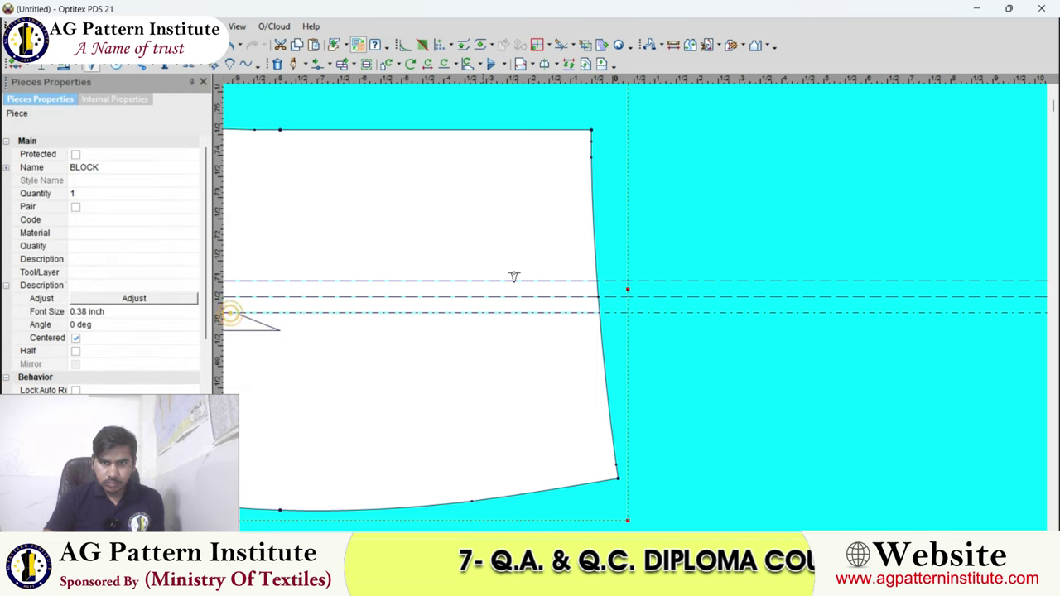
click(596, 283)
click(185, 314)
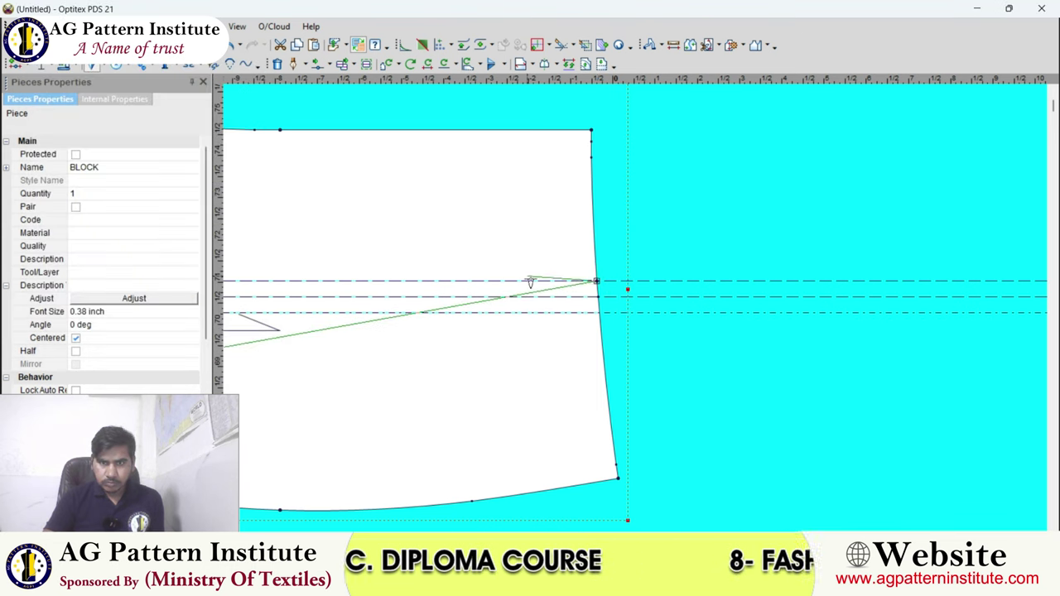
click(596, 313)
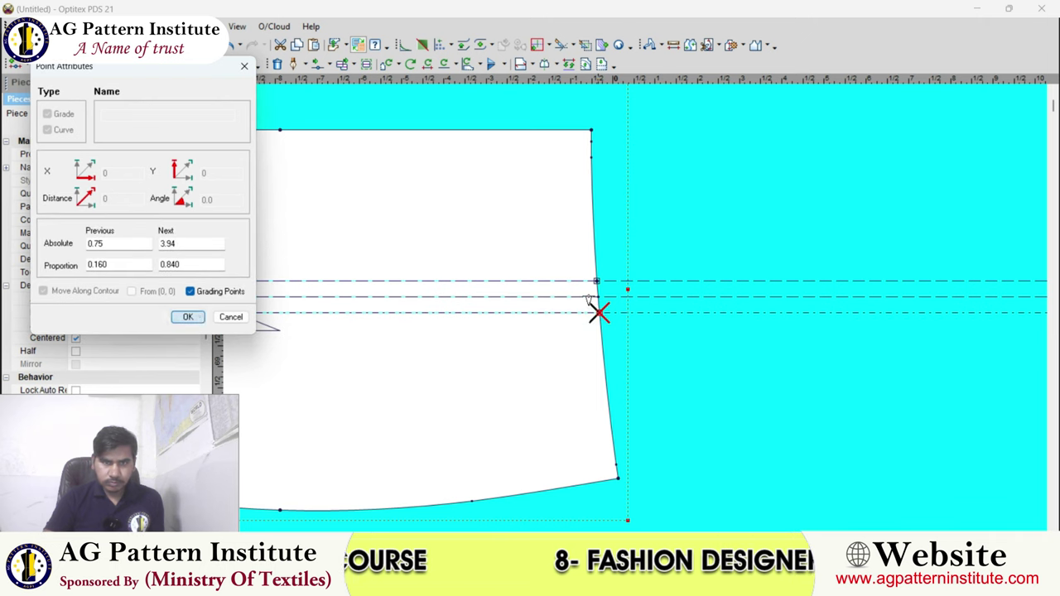
click(190, 316)
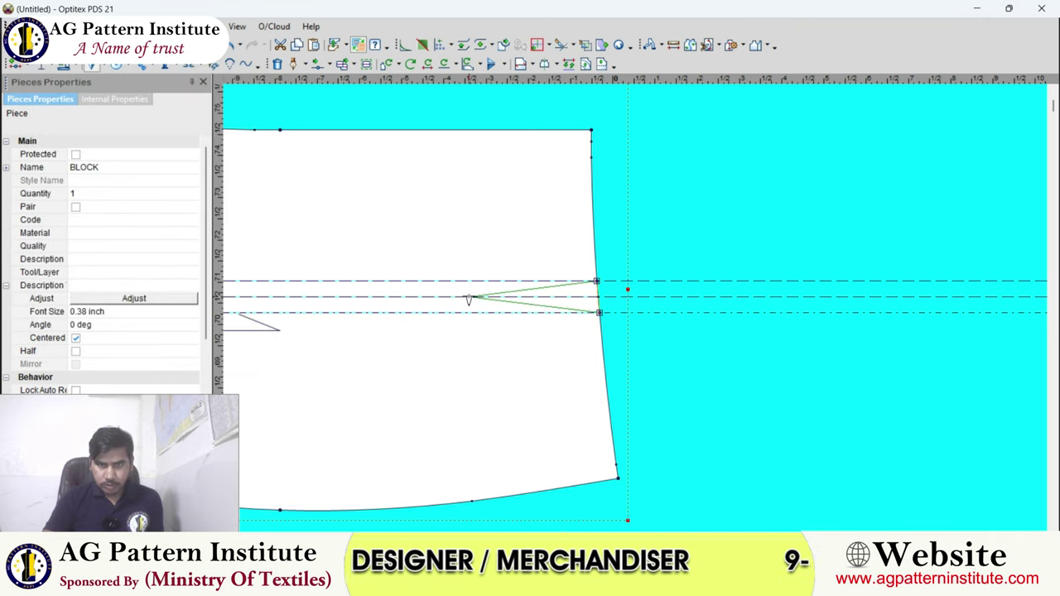
Place the dart tip measured from origin (0,0), giving a 0.75-inch dart with -3.85 depth.
click(468, 300)
click(522, 261)
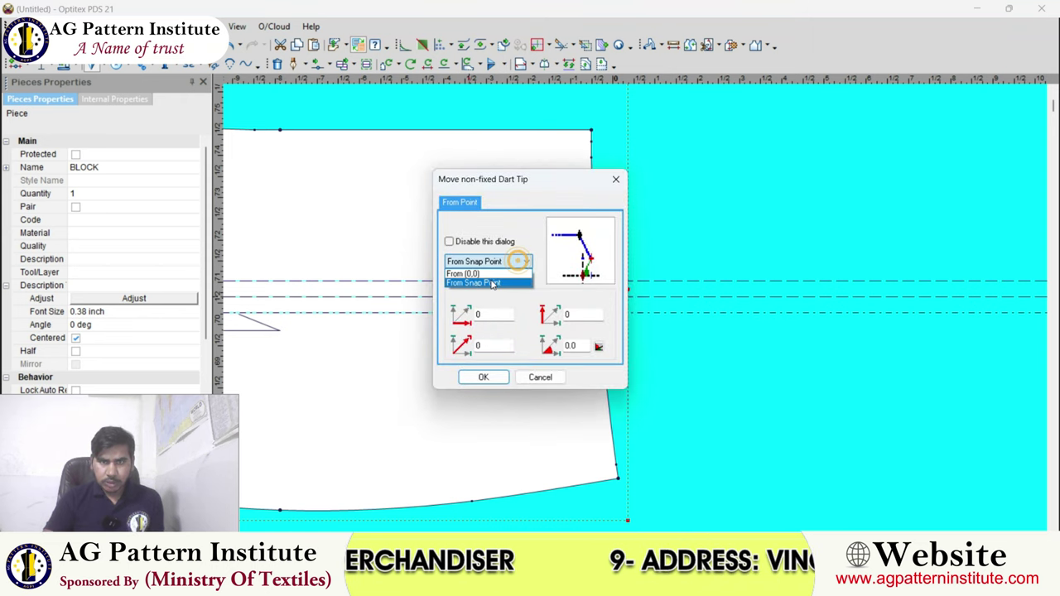
click(491, 283)
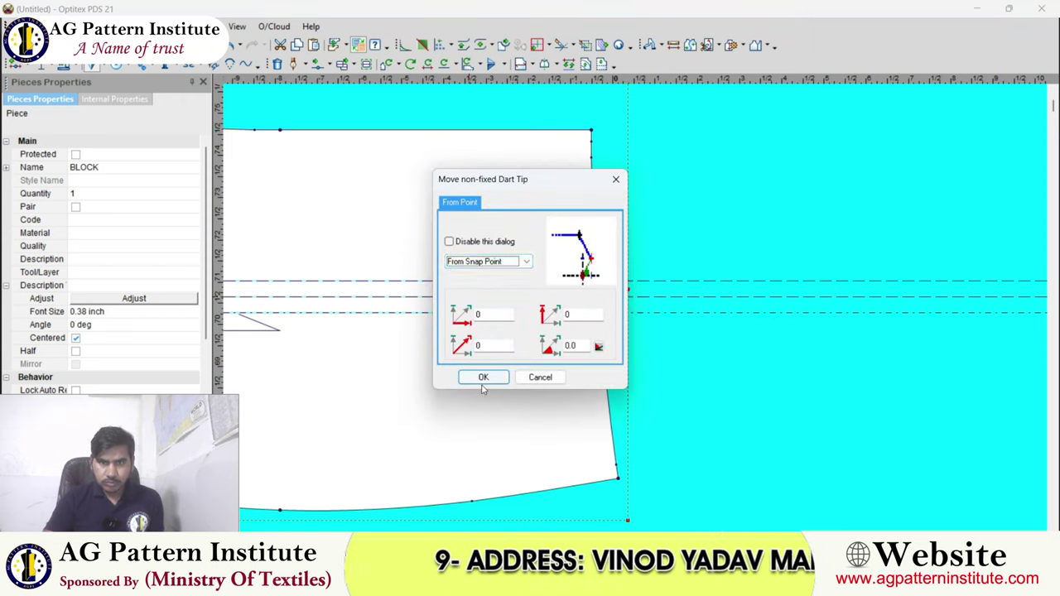
click(513, 262)
click(488, 272)
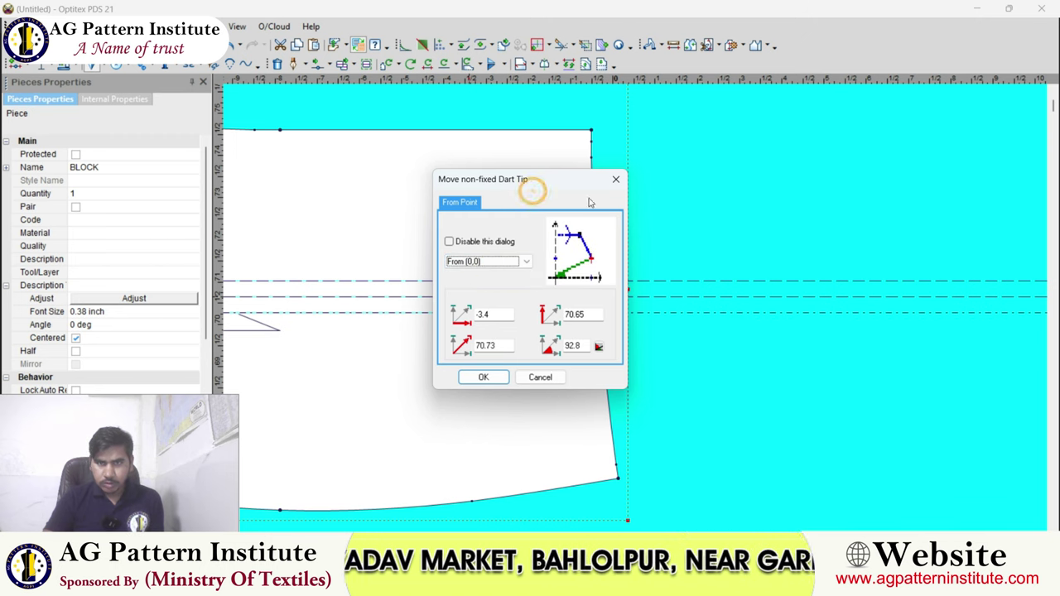
drag(558, 180, 829, 150)
drag(775, 283, 752, 290)
text(3.5)
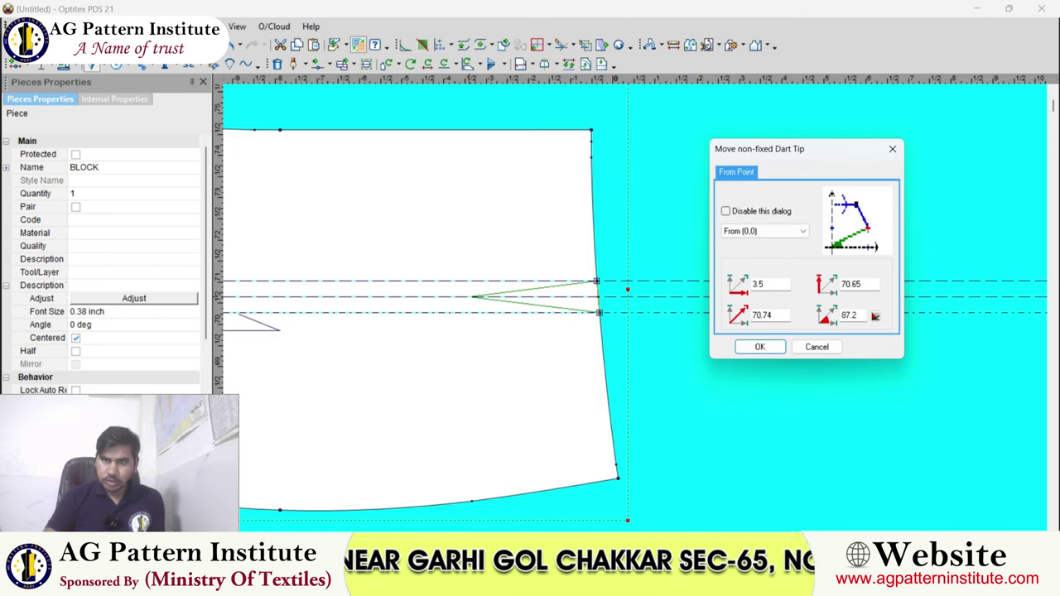
click(760, 348)
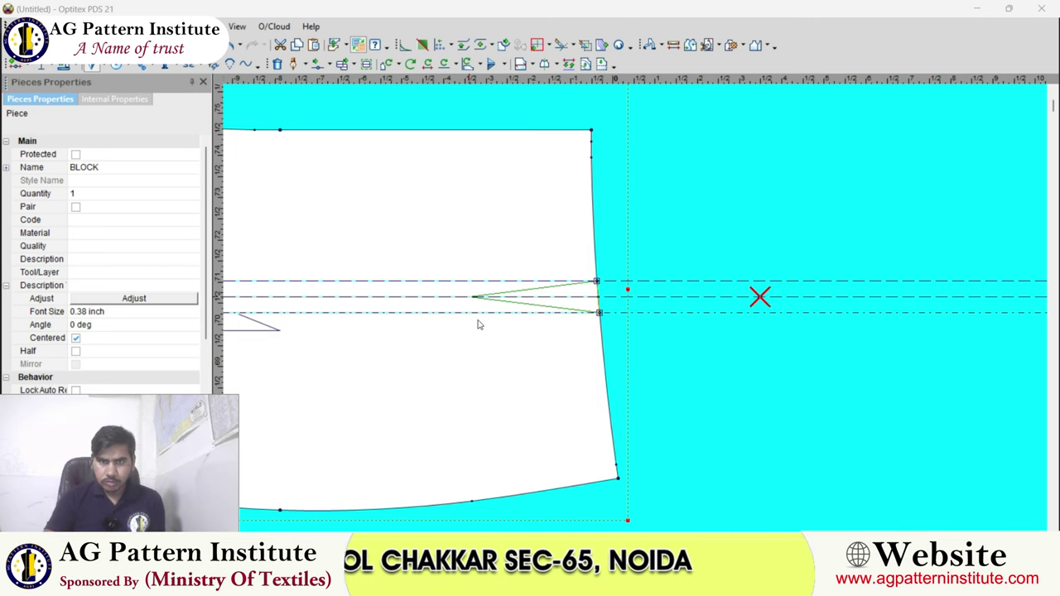
scroll(694, 307, up, 2)
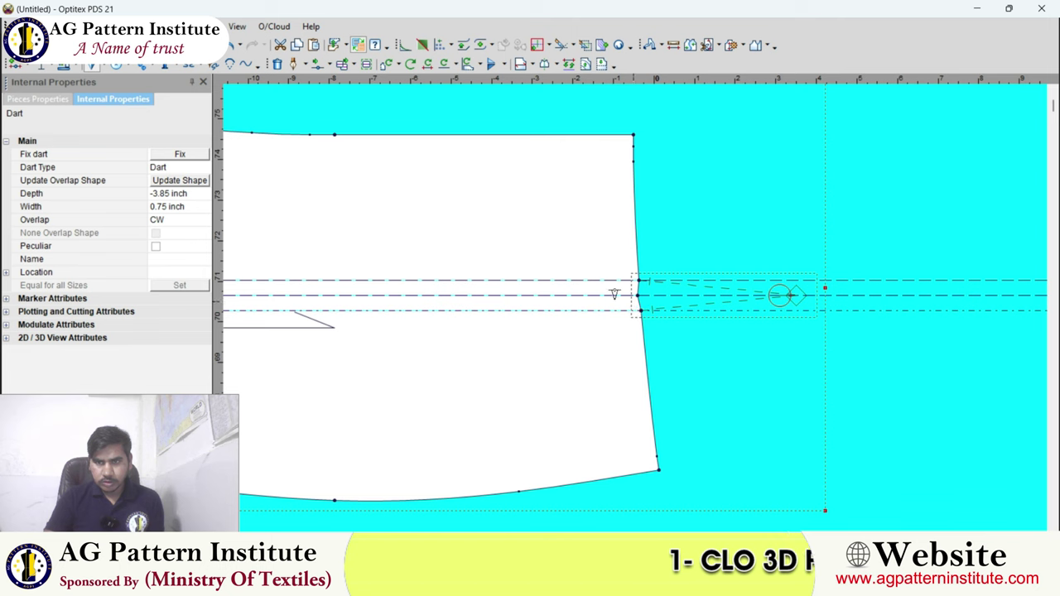
Undo the outward dart and redraw it between the intersections with tip X offset -3.
click(234, 45)
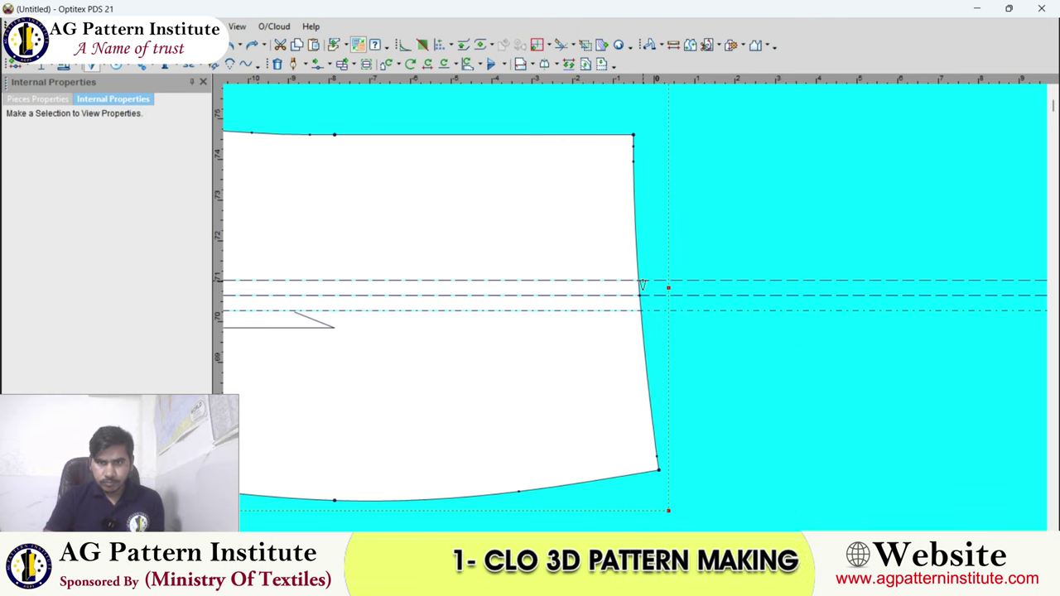
click(642, 284)
click(196, 314)
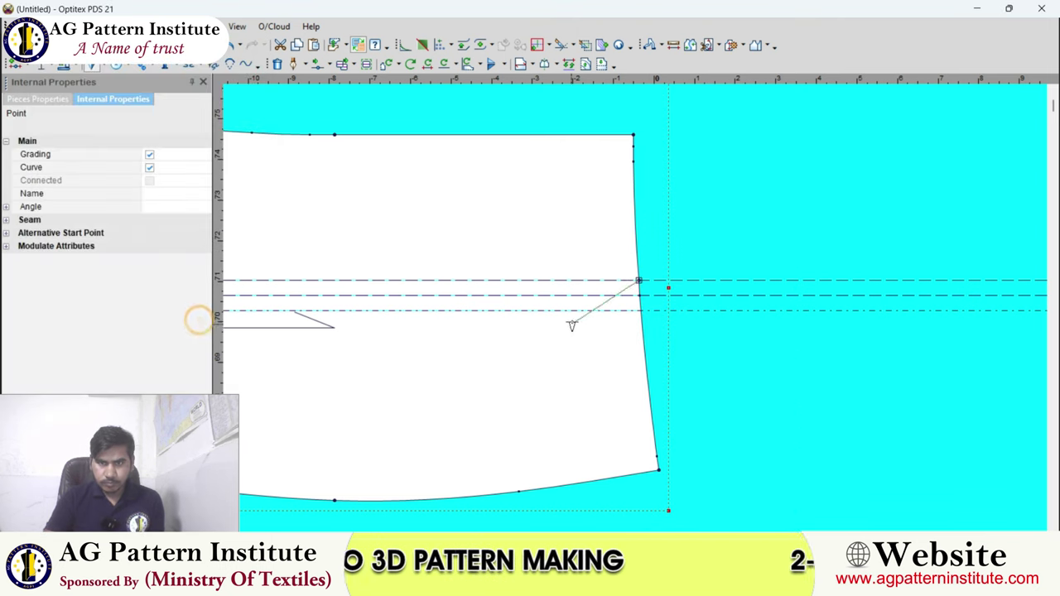
click(641, 311)
click(187, 314)
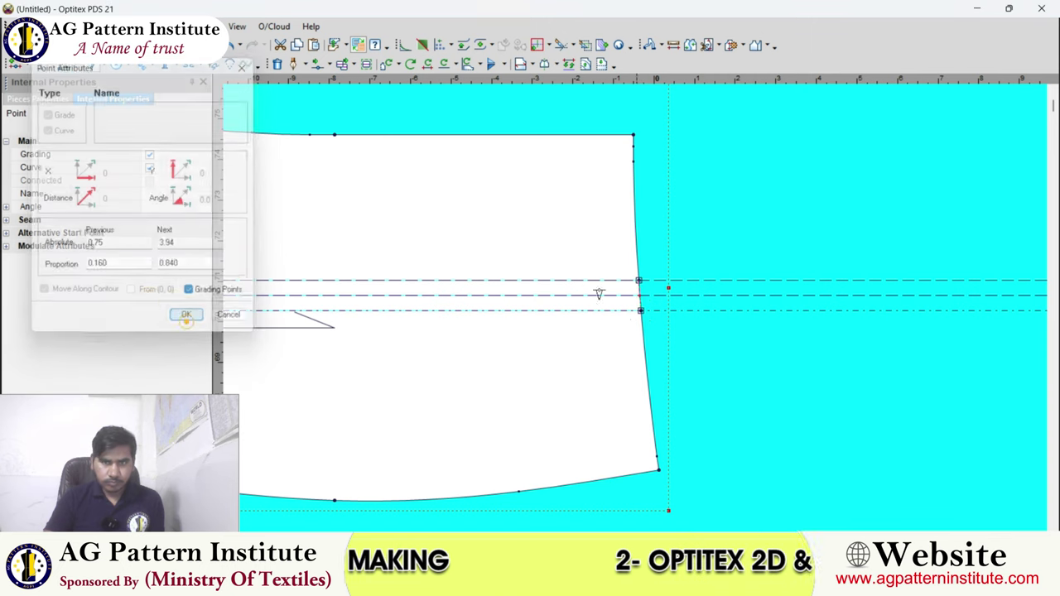
click(528, 296)
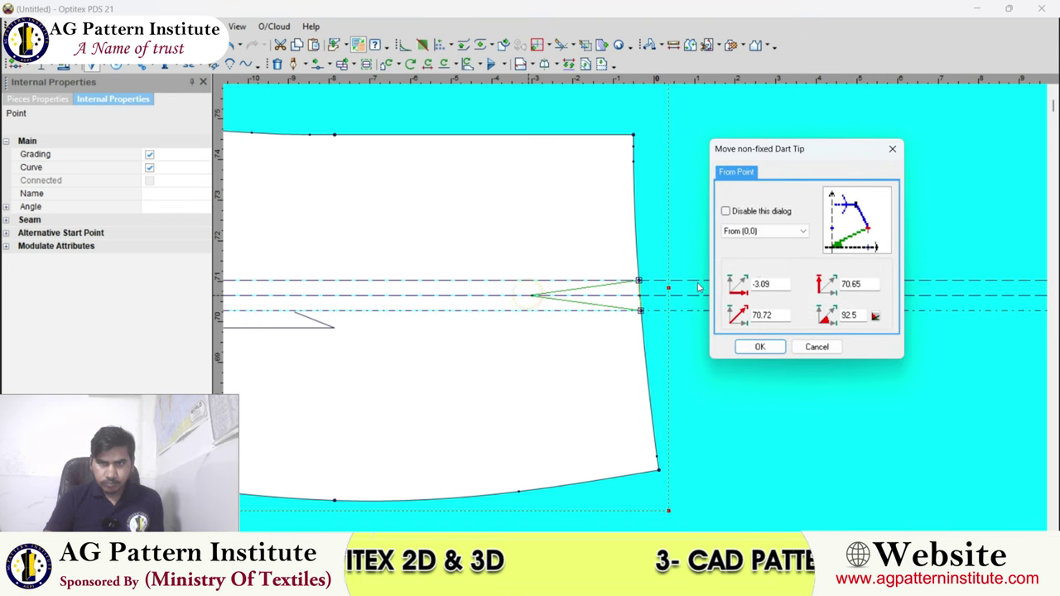
key(BackSpace)
key(BackSpace)
key(BackSpace)
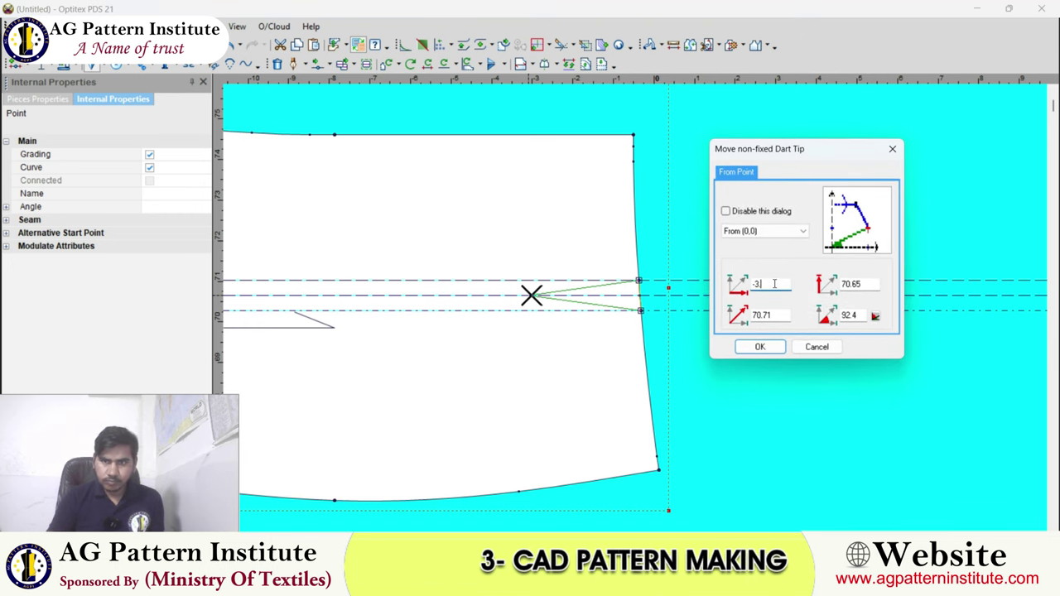
text(.5)
key(Return)
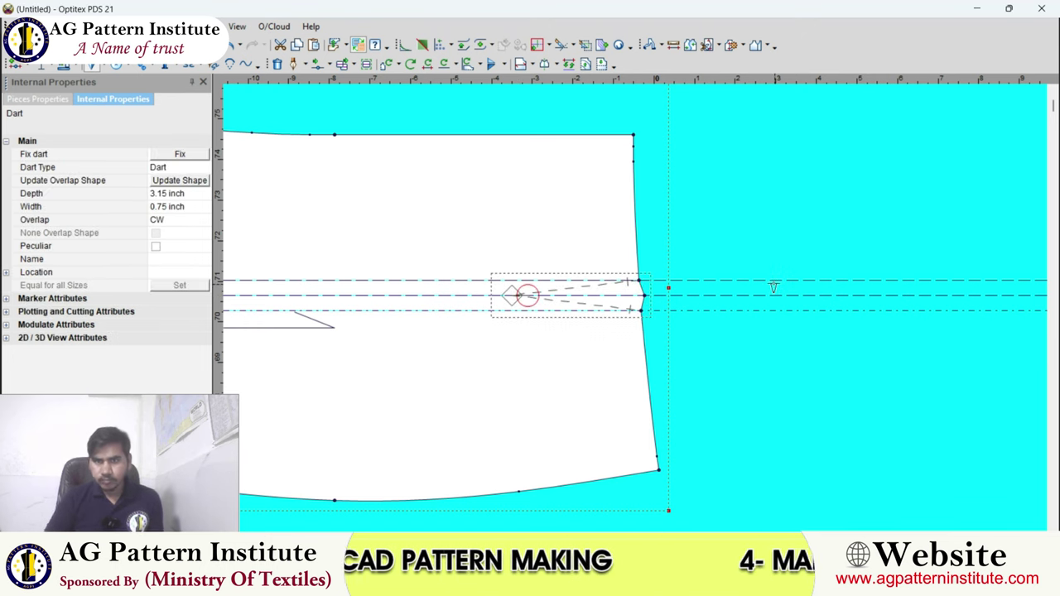
Cut the new dart into the BLOCK outline using Cutting Dart by Arc.
scroll(632, 310, down, 2)
scroll(632, 310, down, 2)
right_click(610, 225)
key(Escape)
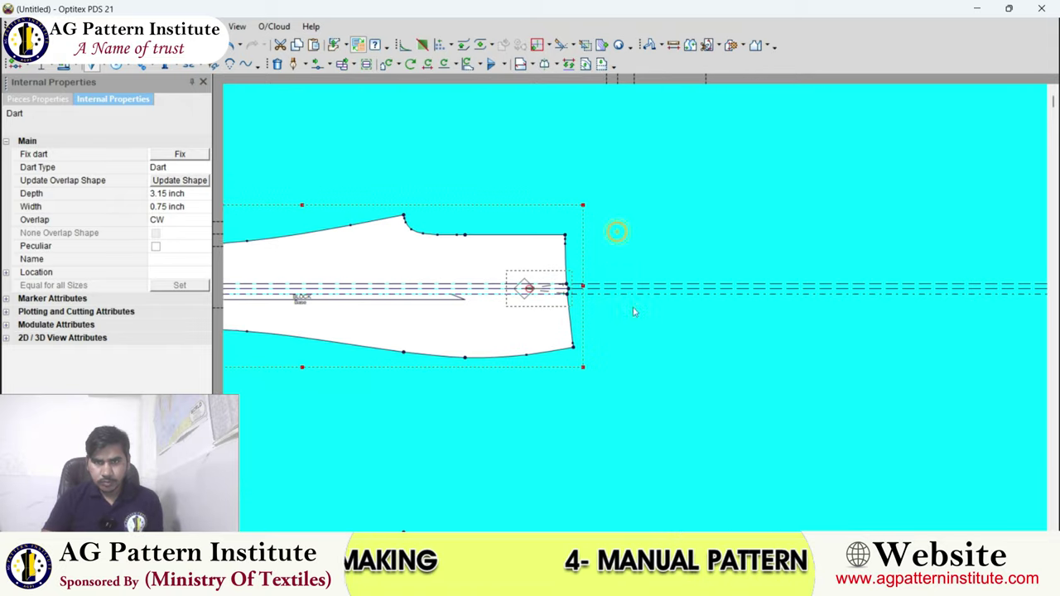
scroll(636, 311, up, 2)
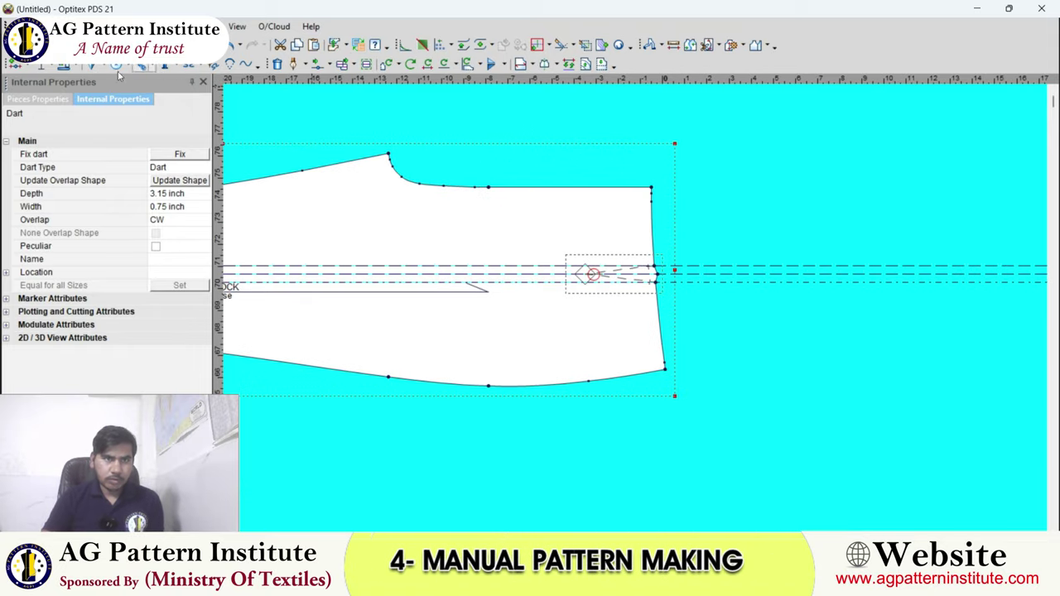
click(358, 44)
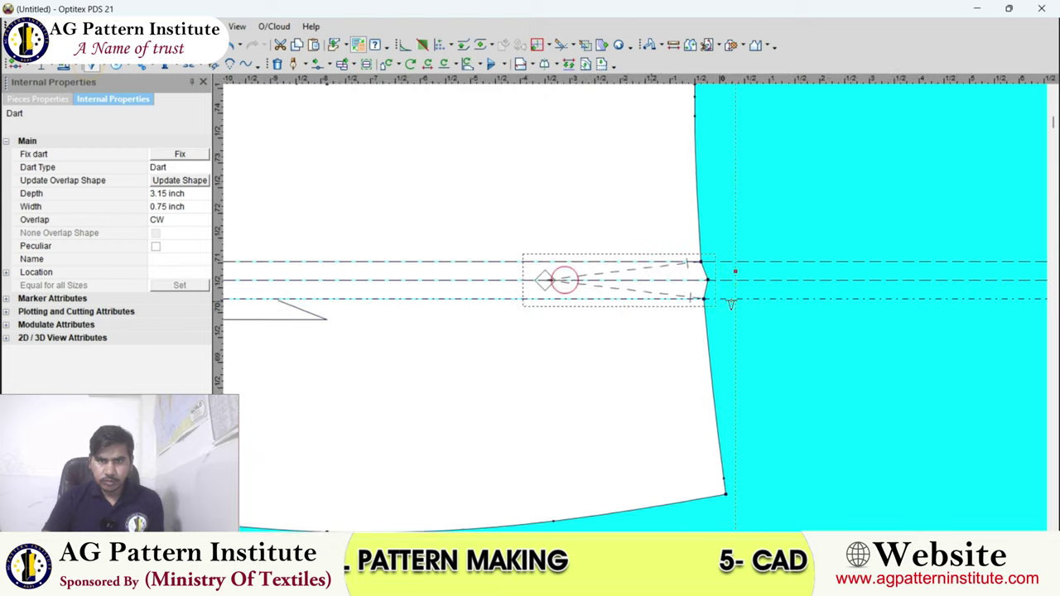
click(114, 68)
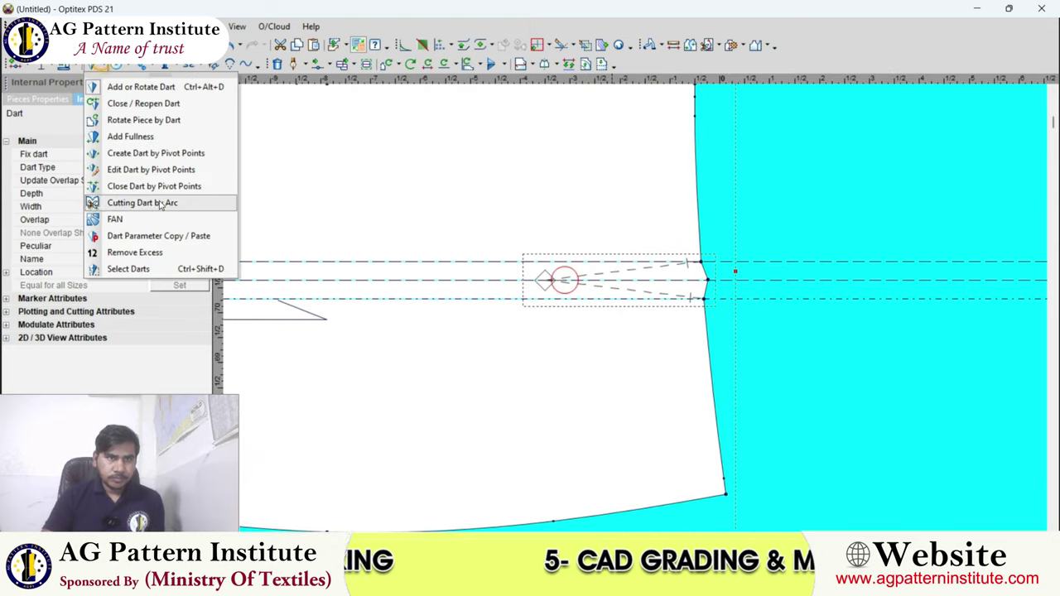
click(140, 204)
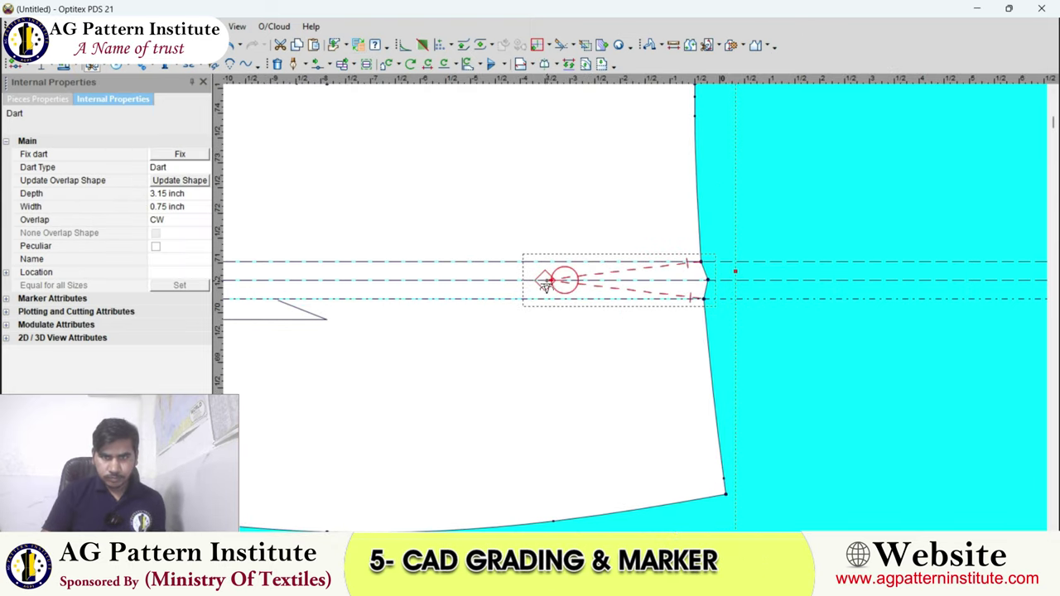
click(623, 277)
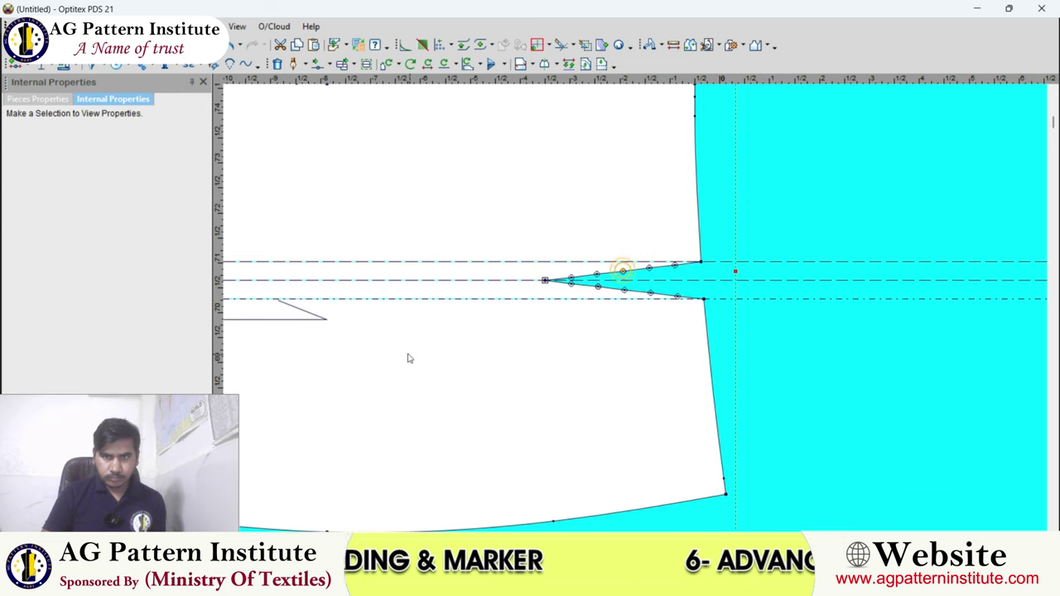
scroll(663, 273, down, 2)
click(671, 241)
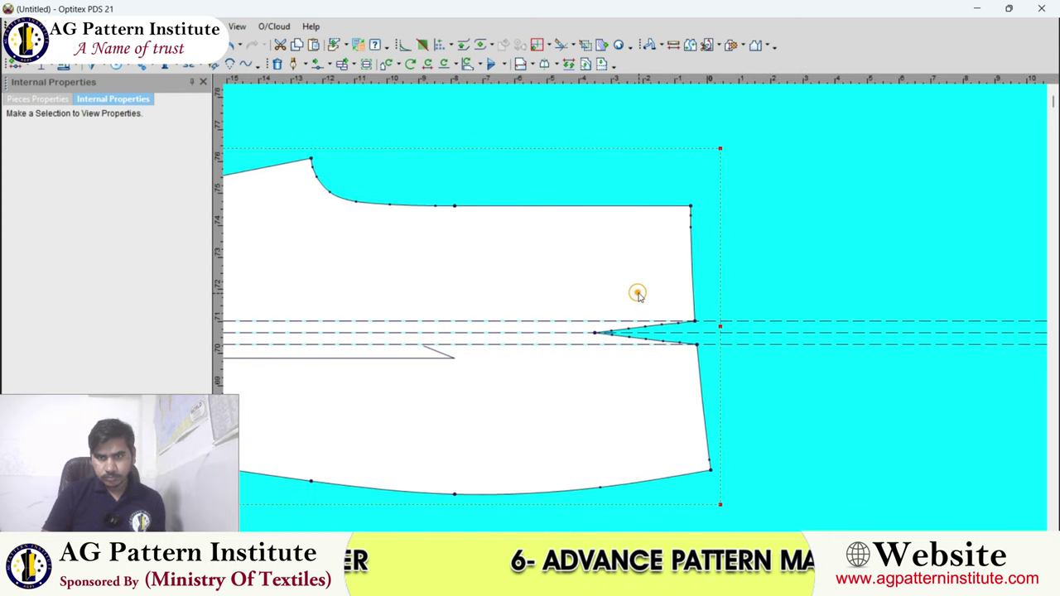
Select the lower trouser piece and measure its side-edge segment at the dart leg (3.94).
scroll(636, 312, down, 2)
scroll(630, 364, down, 2)
scroll(632, 348, up, 1)
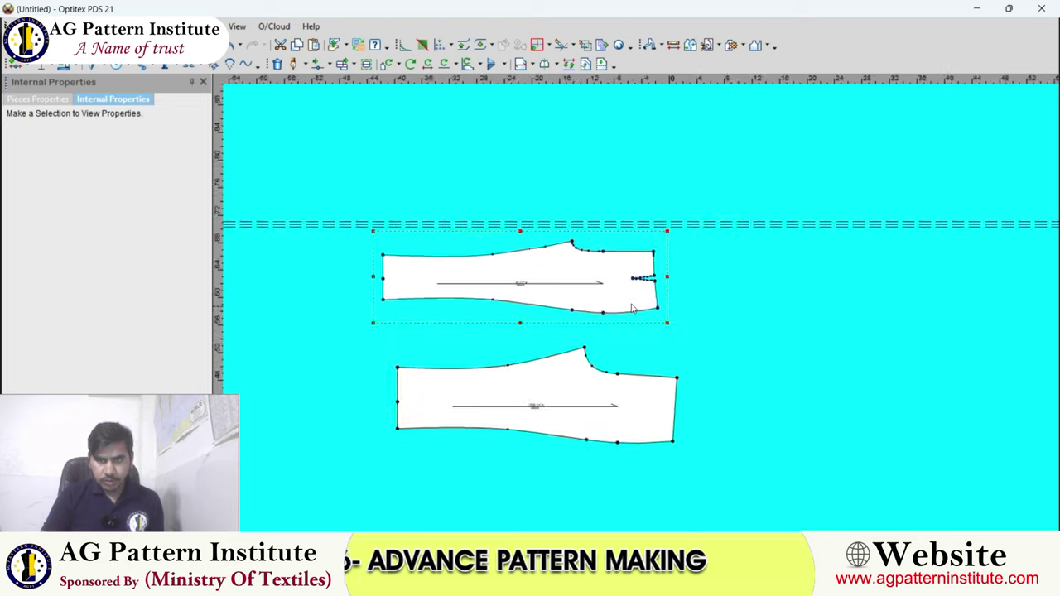
scroll(641, 293, up, 2)
scroll(642, 320, down, 2)
scroll(640, 331, up, 2)
click(638, 348)
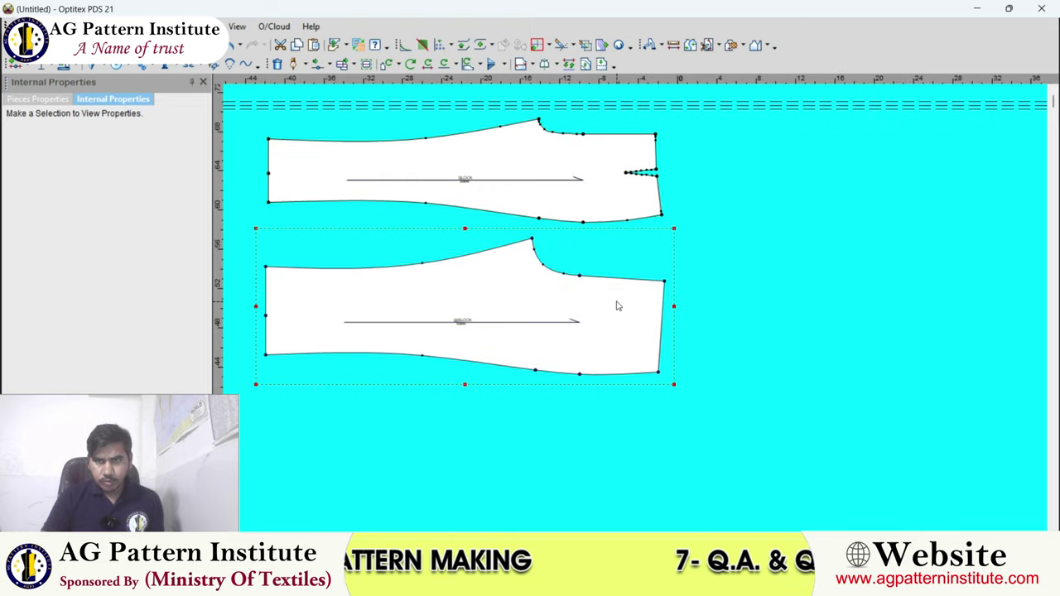
scroll(620, 303, up, 1)
scroll(634, 310, up, 1)
scroll(636, 306, down, 2)
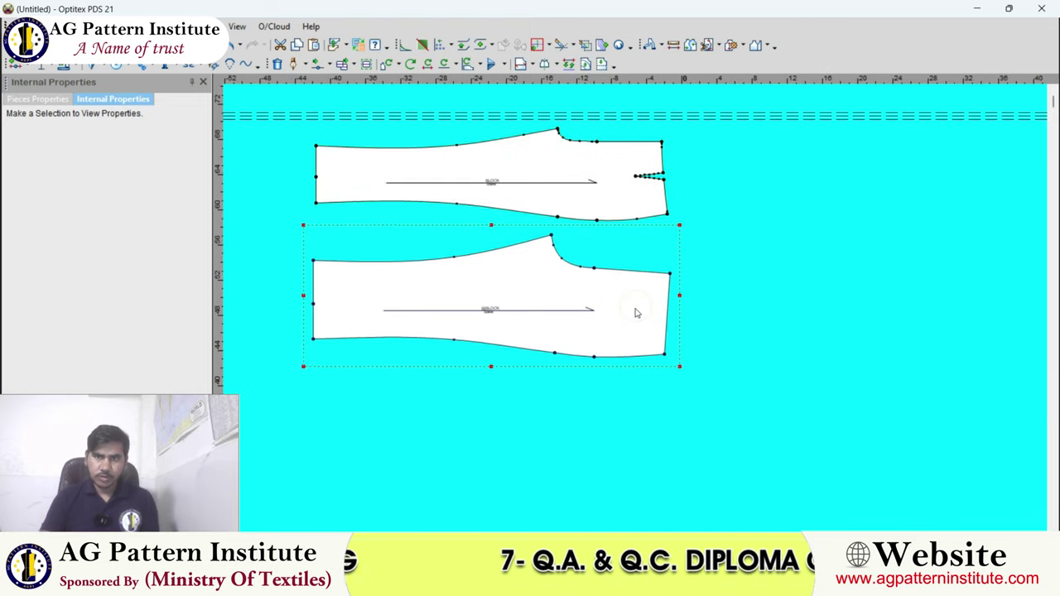
scroll(635, 307, up, 1)
scroll(636, 312, up, 2)
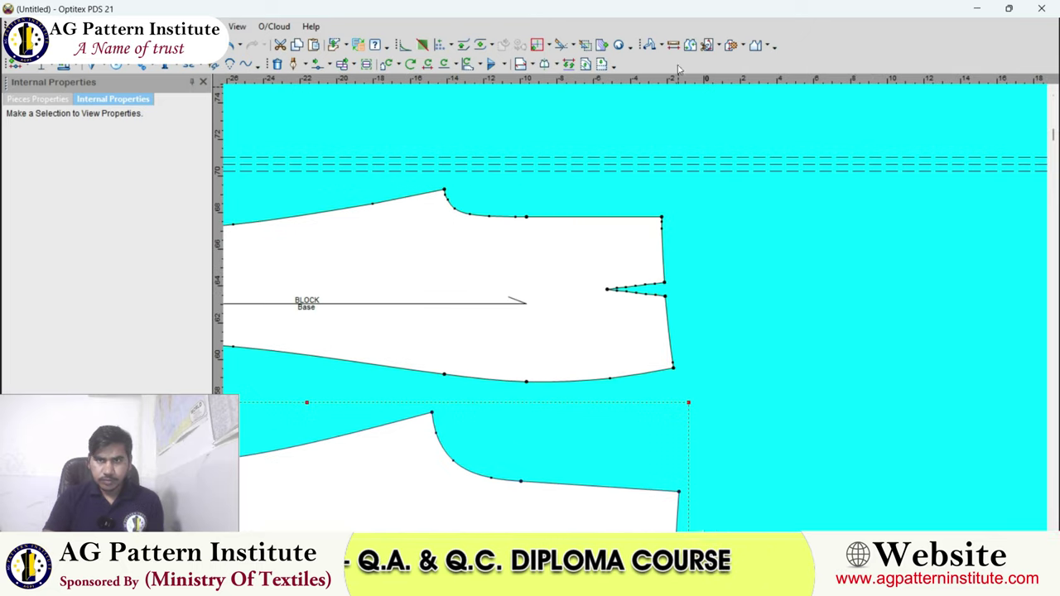
click(663, 282)
click(315, 52)
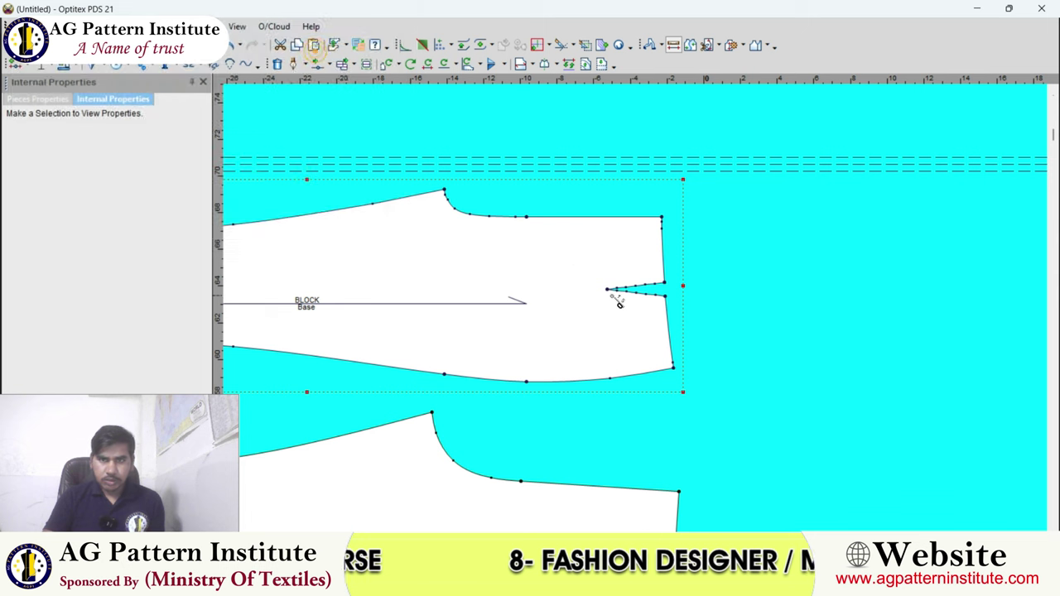
Measure the side seam down to the hem corner, then zoom onto the plain side edge.
click(674, 365)
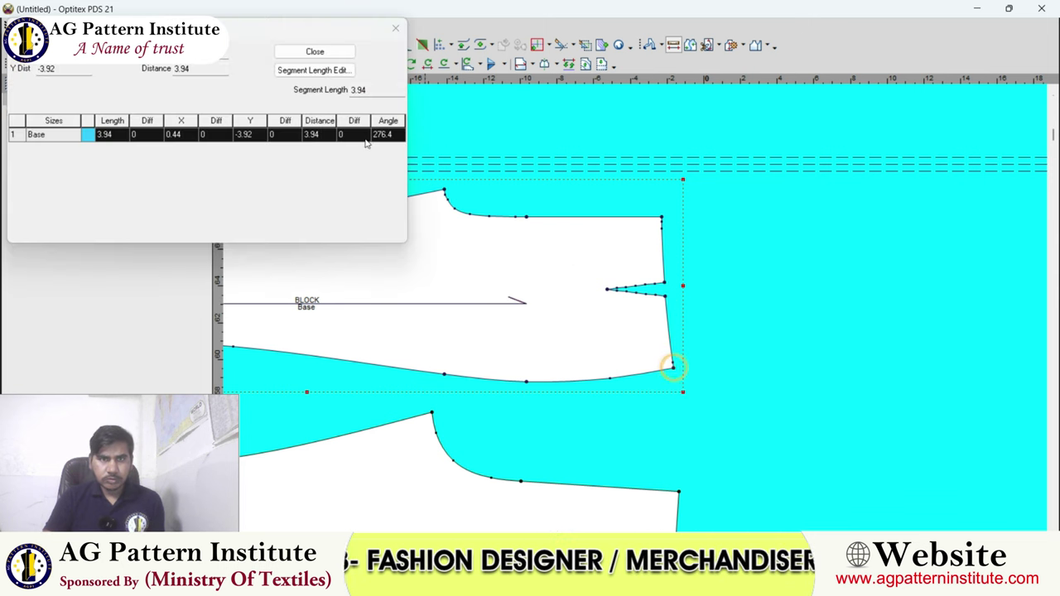
click(318, 51)
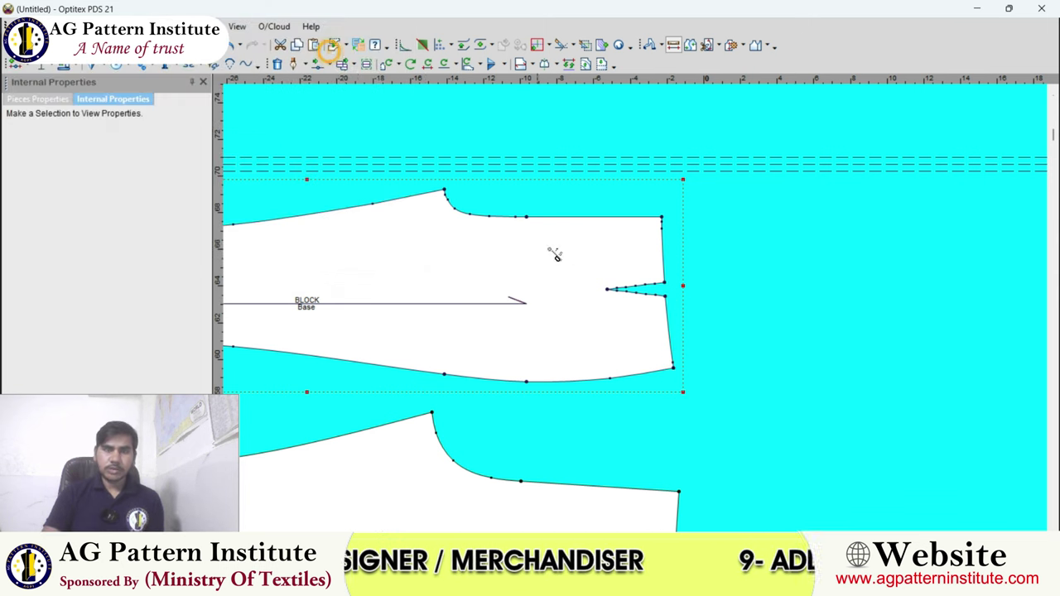
scroll(580, 273, down, 3)
scroll(642, 315, up, 3)
scroll(640, 313, up, 2)
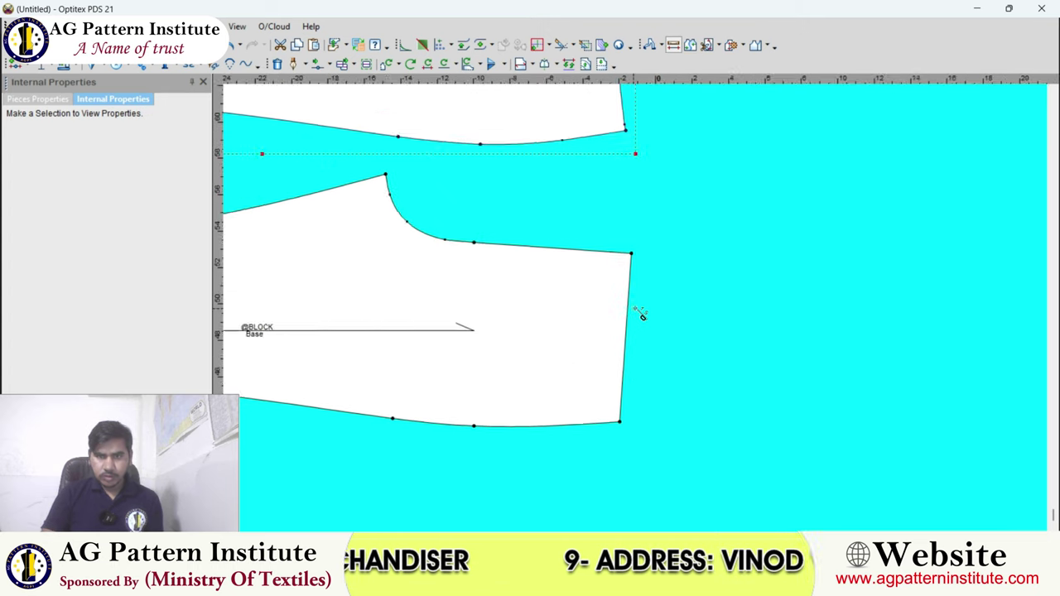
scroll(640, 313, up, 1)
click(672, 258)
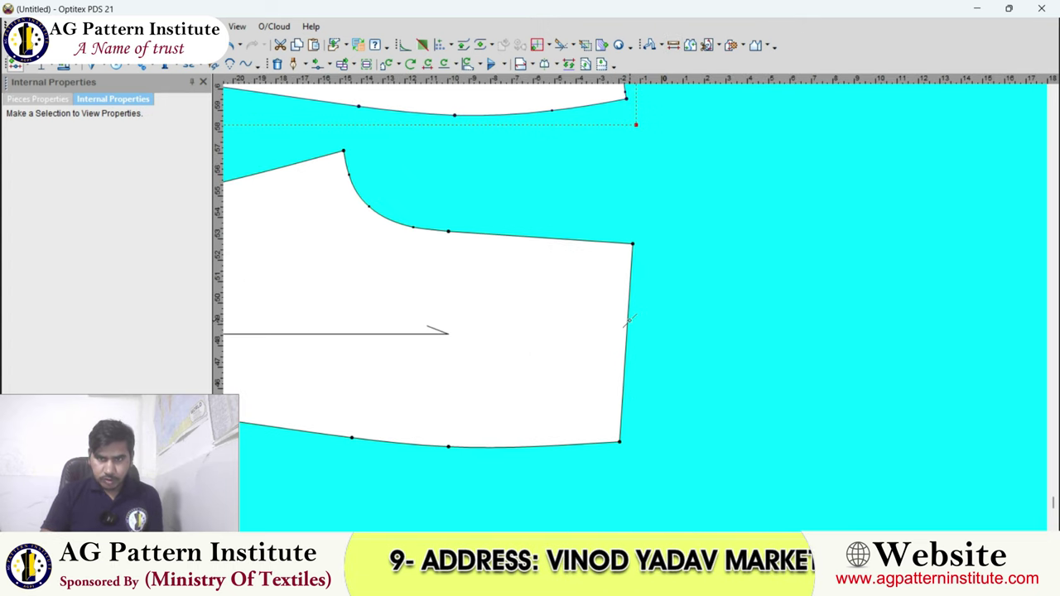
Add a point on the side edge 3.5 from its upper corner, cancelling an extra point.
click(624, 329)
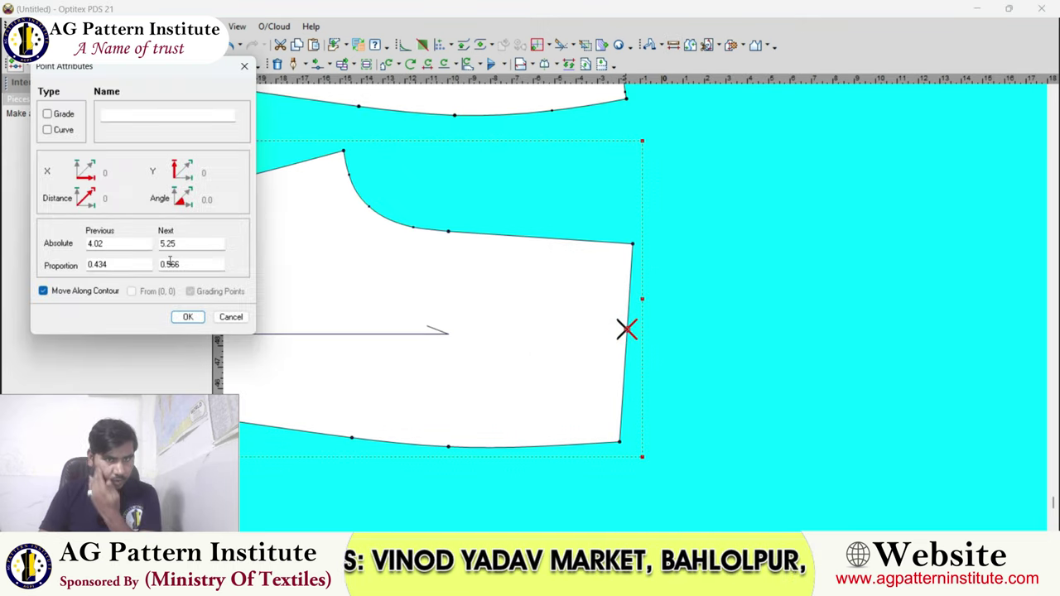
text(3)
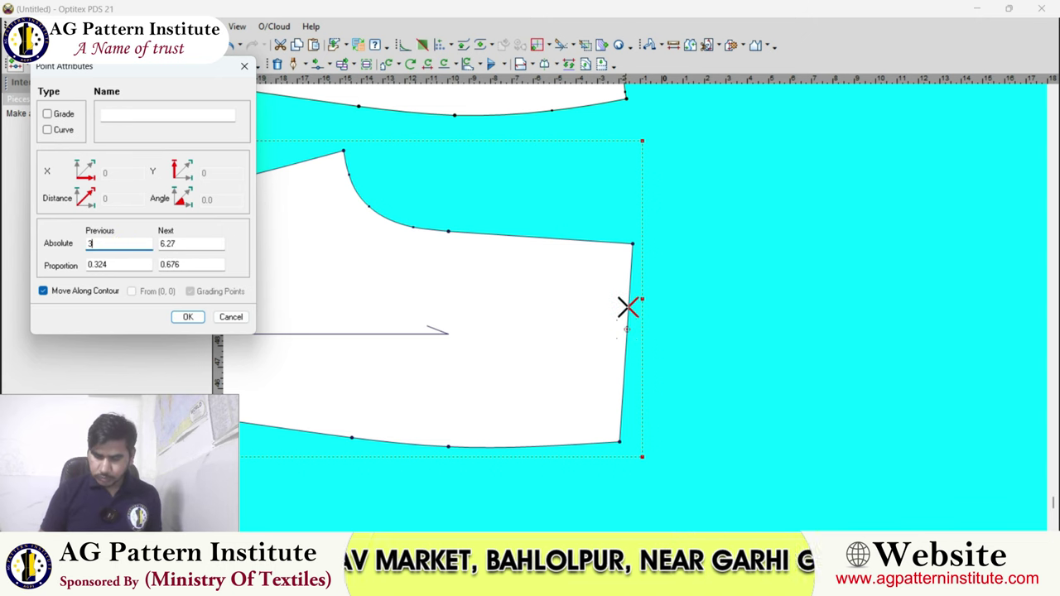
text(.5)
key(Return)
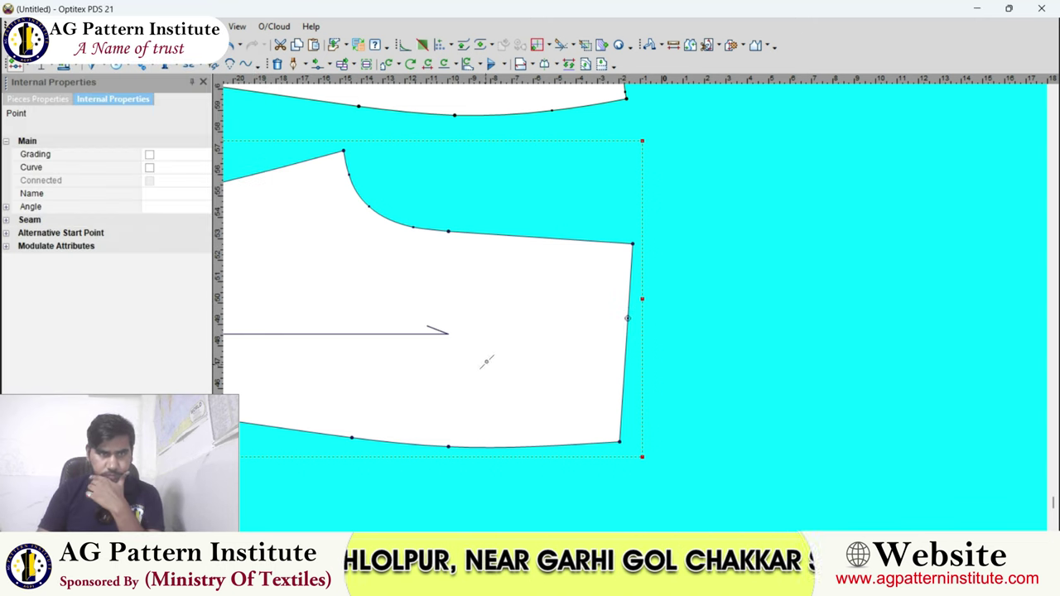
click(620, 395)
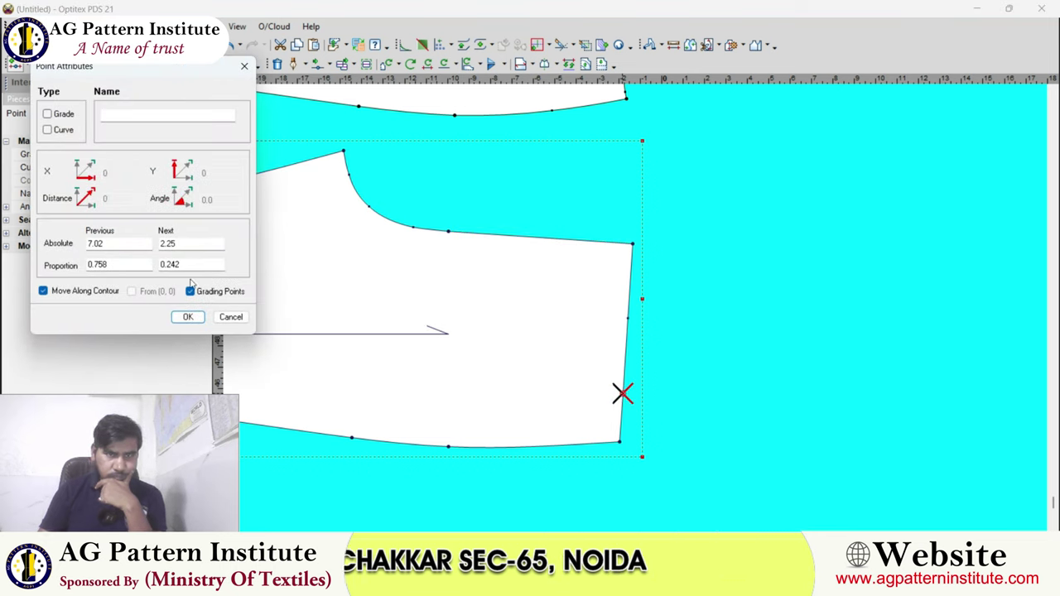
click(230, 316)
Draw horizontal guide lines through the new point and the hem corner.
right_click(556, 225)
click(558, 224)
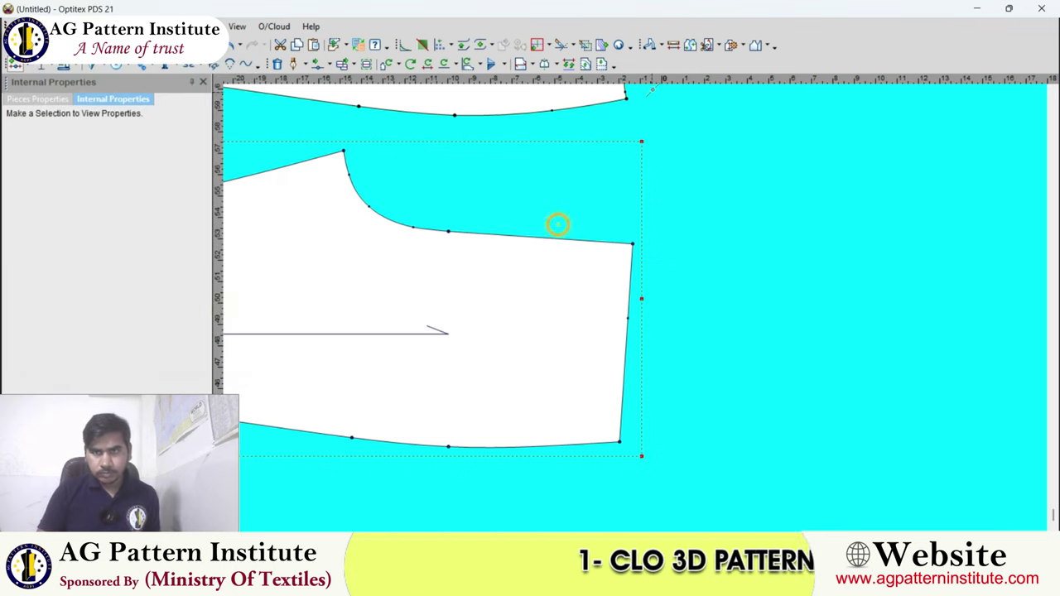
right_click(660, 93)
click(671, 102)
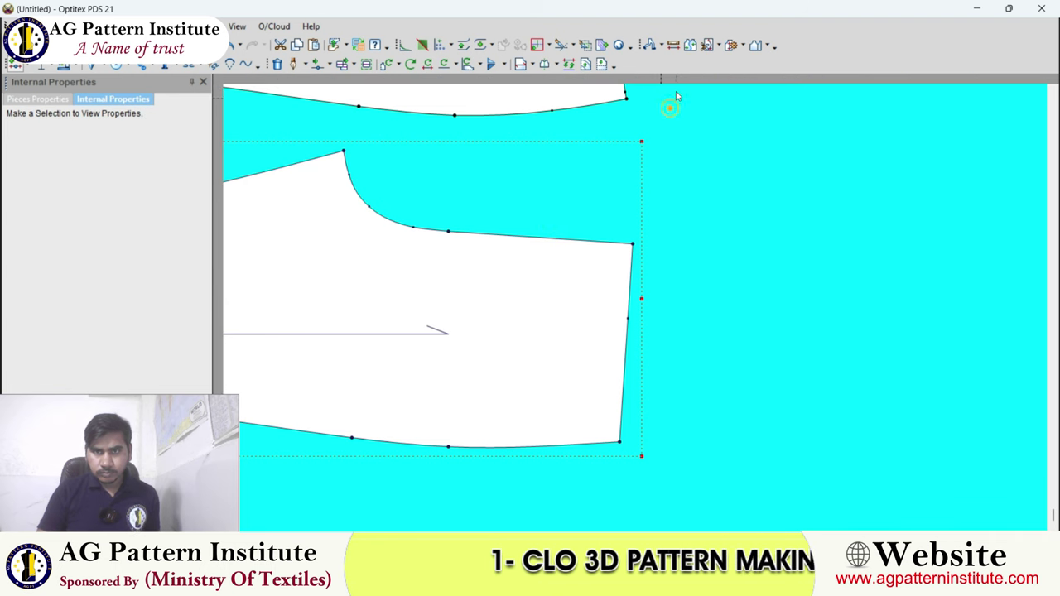
click(652, 321)
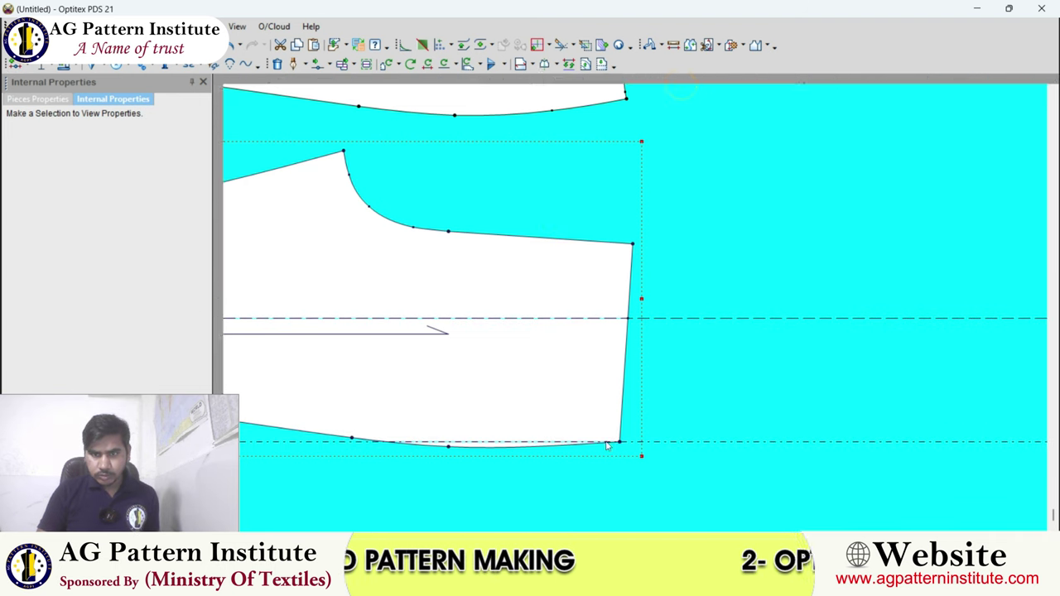
Add a parallel guide line 3.5 below the side-point guide.
click(643, 442)
text(3.5)
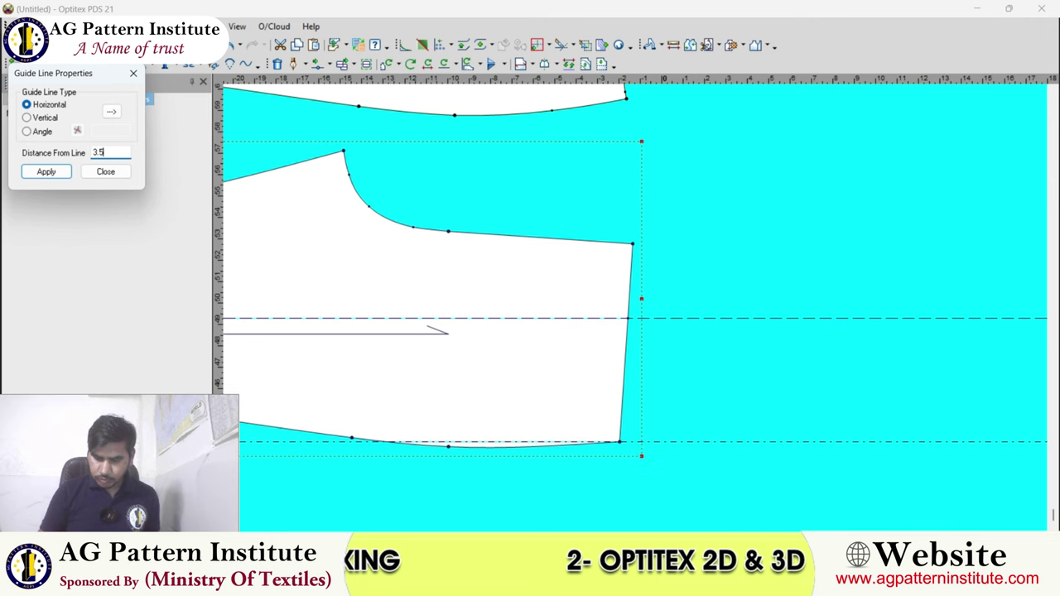
key(Return)
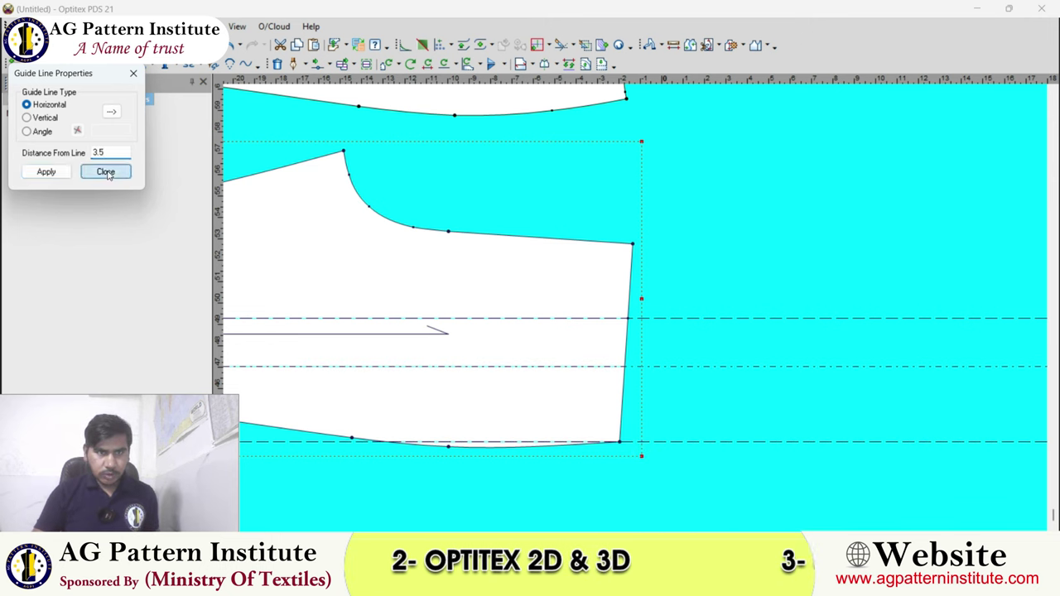
click(105, 171)
click(673, 45)
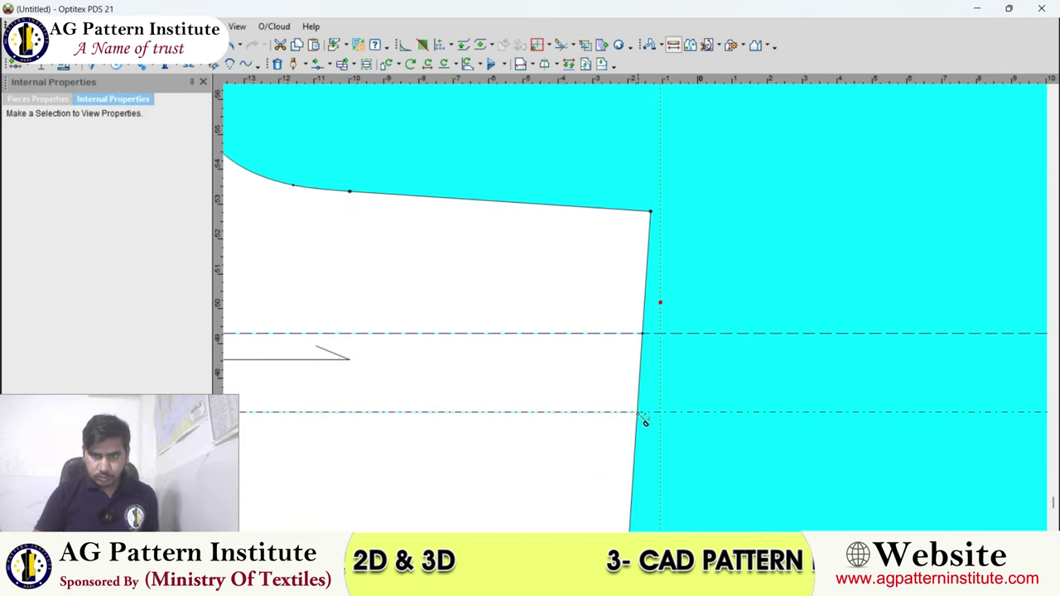
Measure the side-edge segment, reading 2.26 at an 86.2 angle.
click(643, 334)
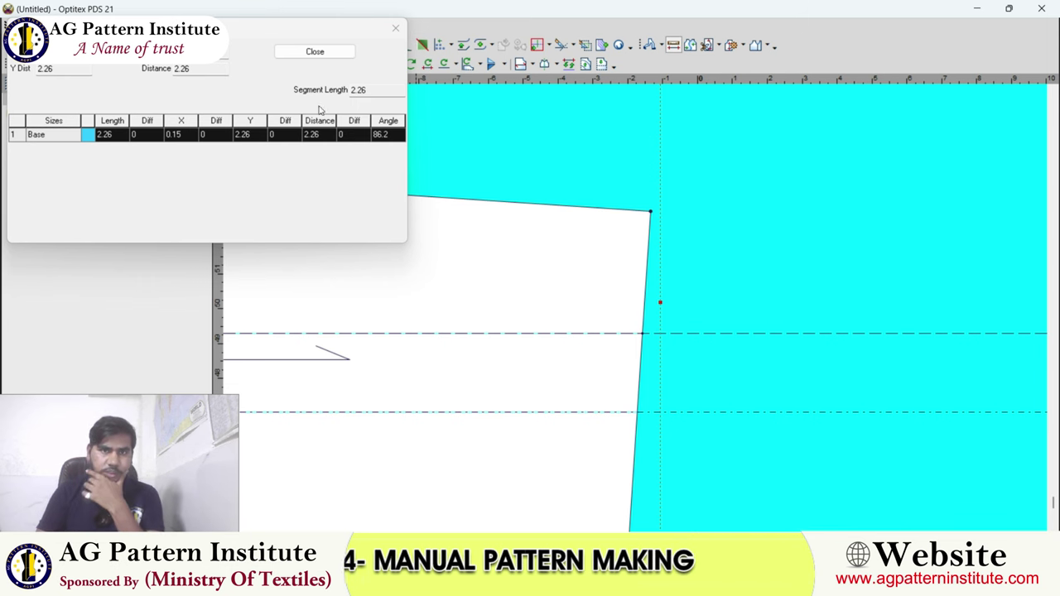
click(315, 52)
scroll(642, 311, down, 5)
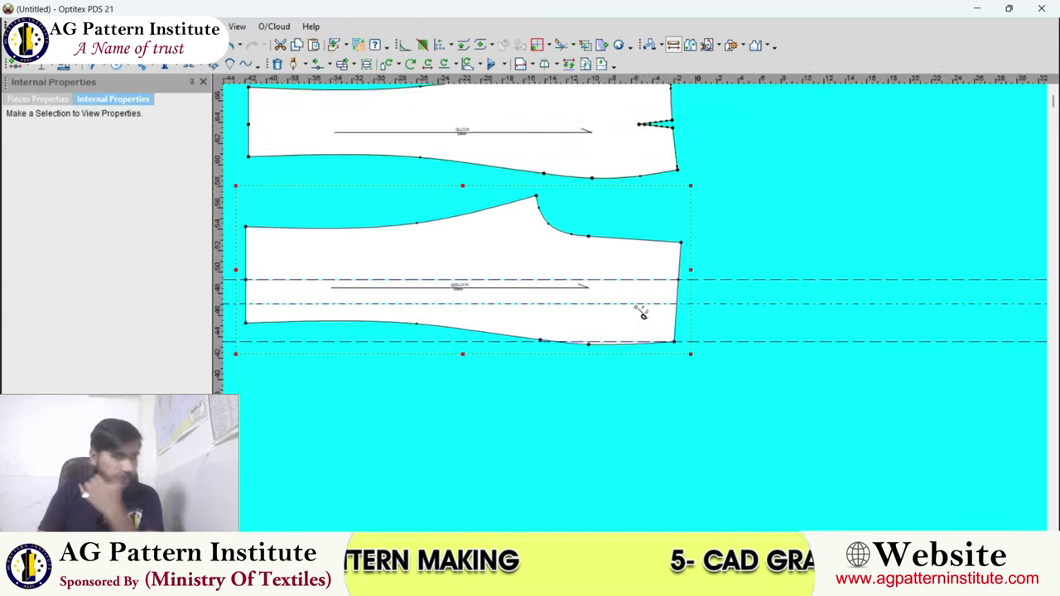
scroll(642, 312, up, 2)
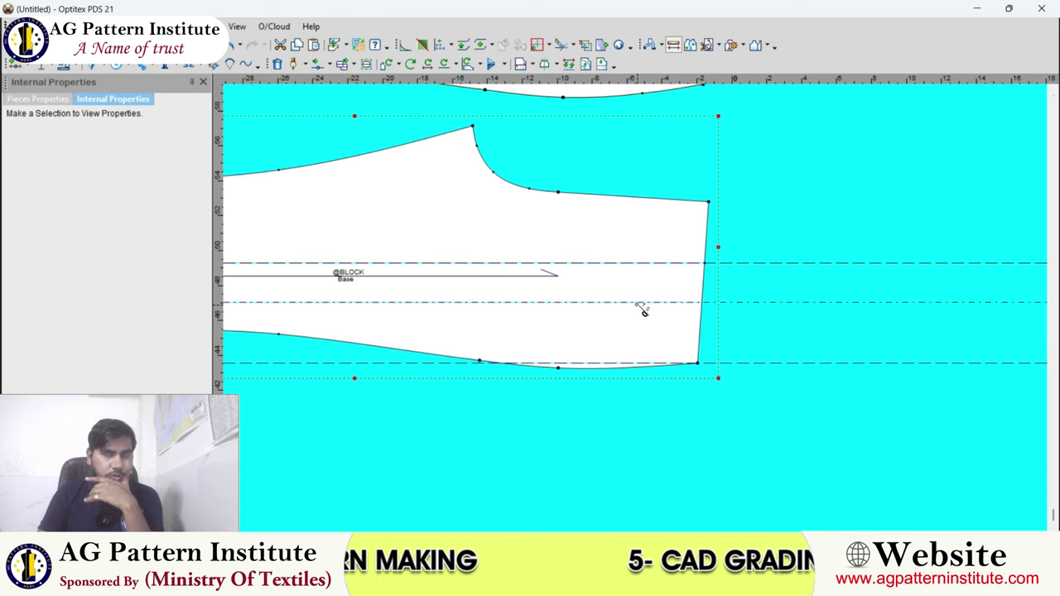
click(718, 284)
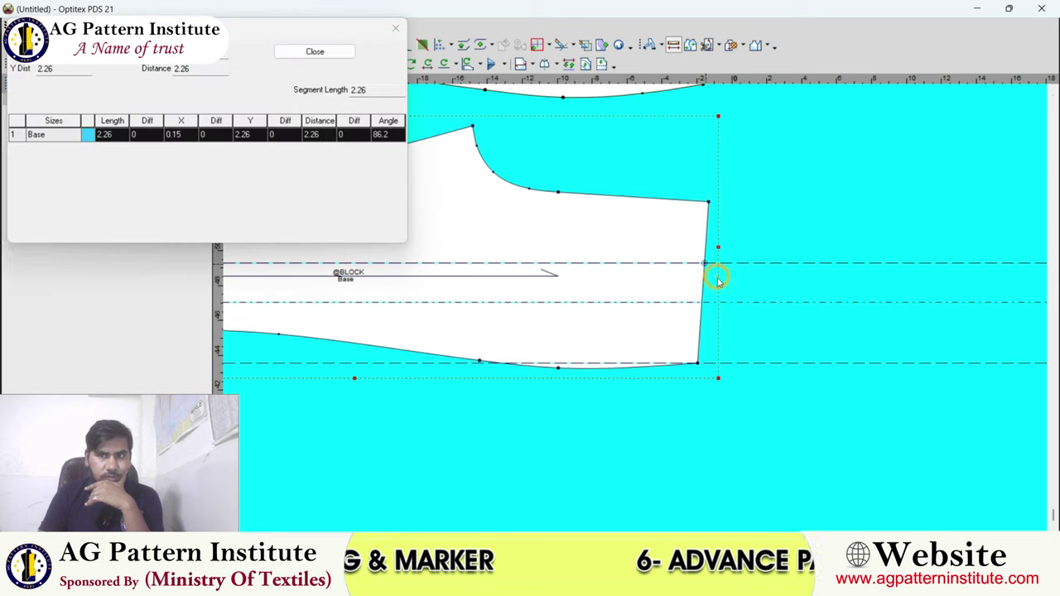
Close the measurement results, clear the piece selection and zoom in near the hem.
click(328, 55)
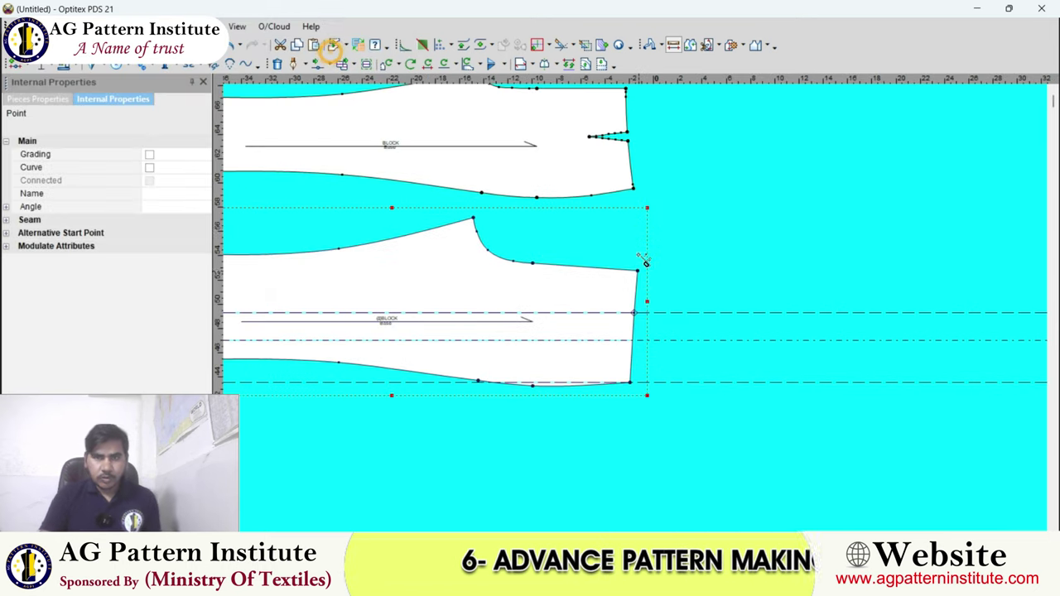
scroll(644, 241, down, 2)
scroll(641, 296, up, 2)
click(641, 296)
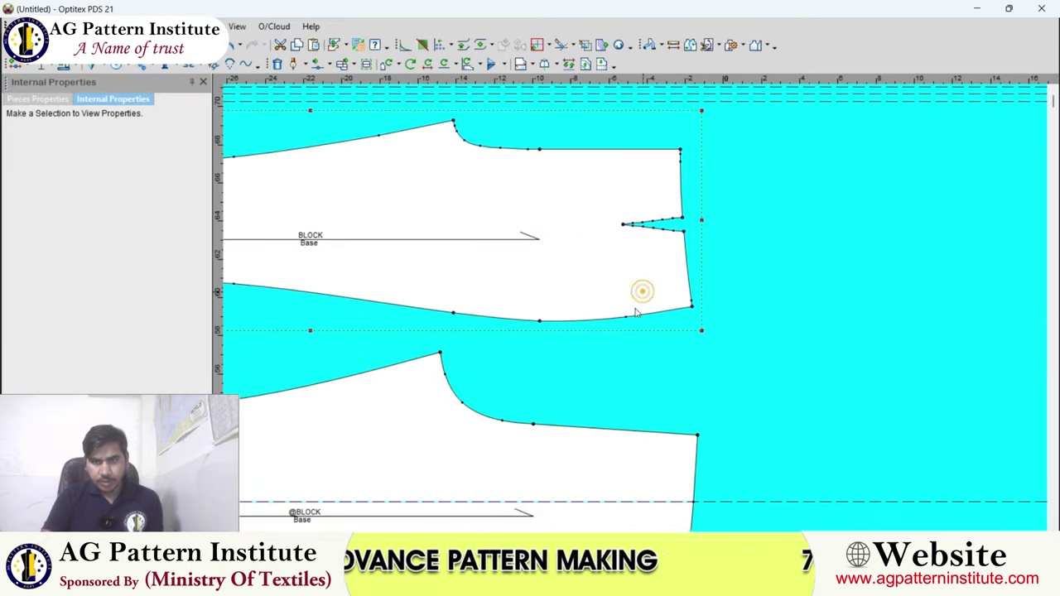
scroll(642, 328, down, 2)
scroll(642, 328, up, 1)
scroll(636, 314, up, 1)
scroll(639, 307, up, 1)
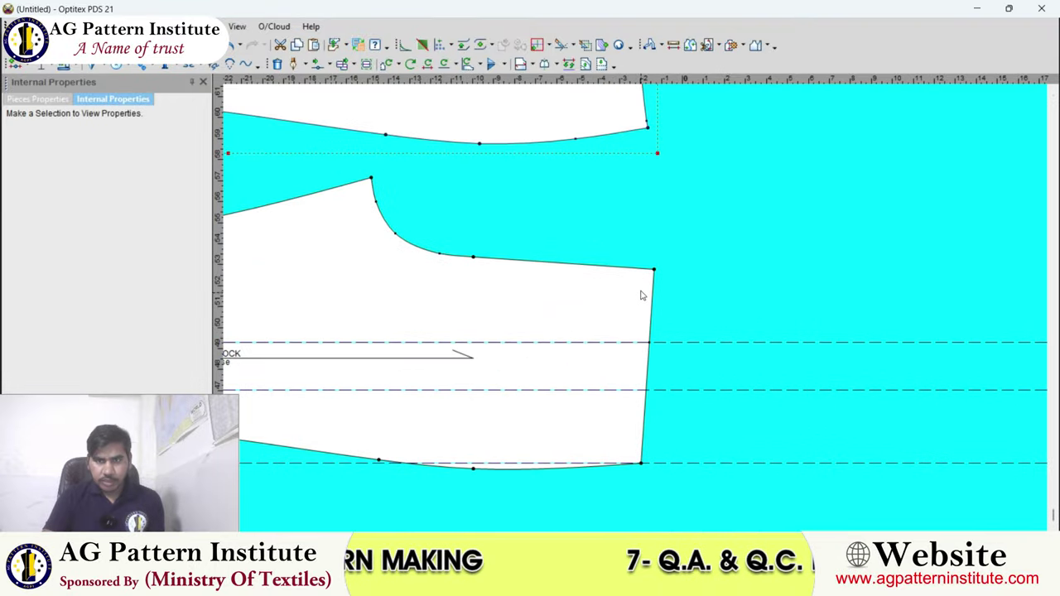
scroll(638, 311, up, 1)
scroll(633, 323, up, 1)
scroll(634, 323, up, 1)
scroll(634, 323, up, 1)
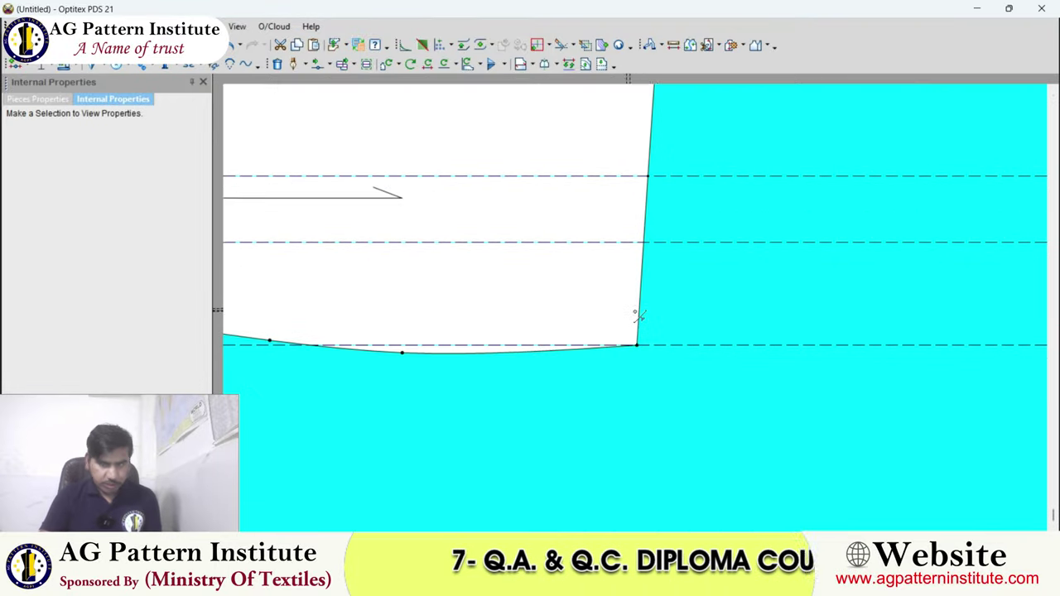
scroll(635, 323, up, 1)
Place a notch on the side edge 0.5 above the hem corner (Next Absolute 5).
click(635, 323)
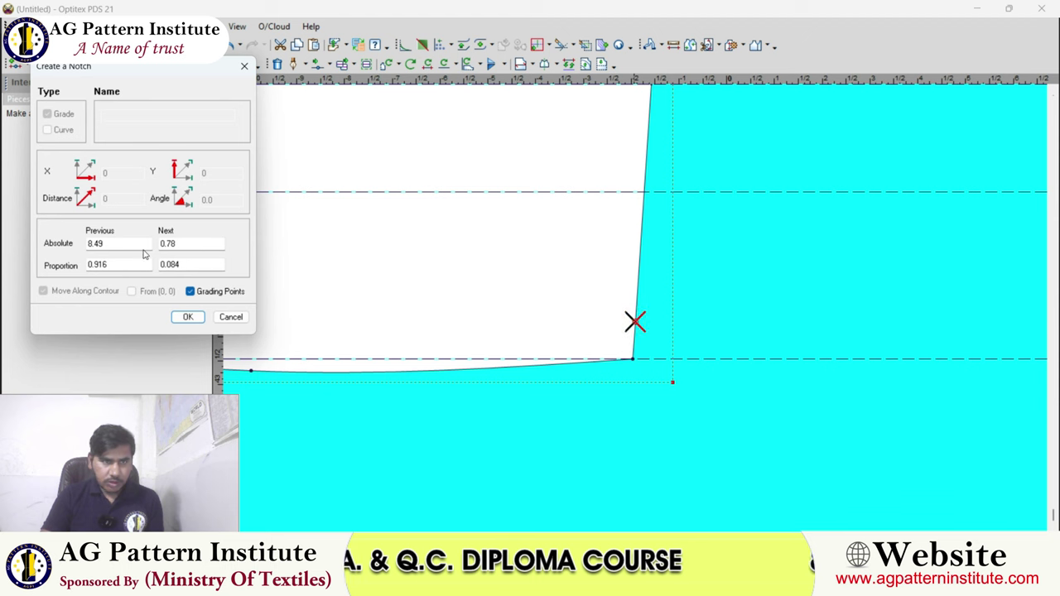
key(Tab)
text(5)
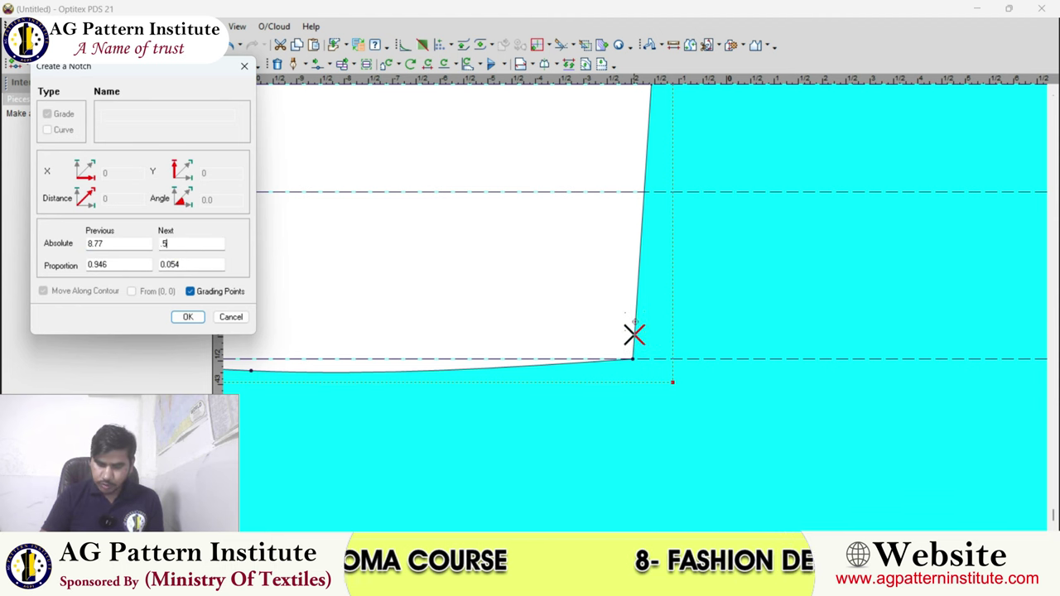
key(Return)
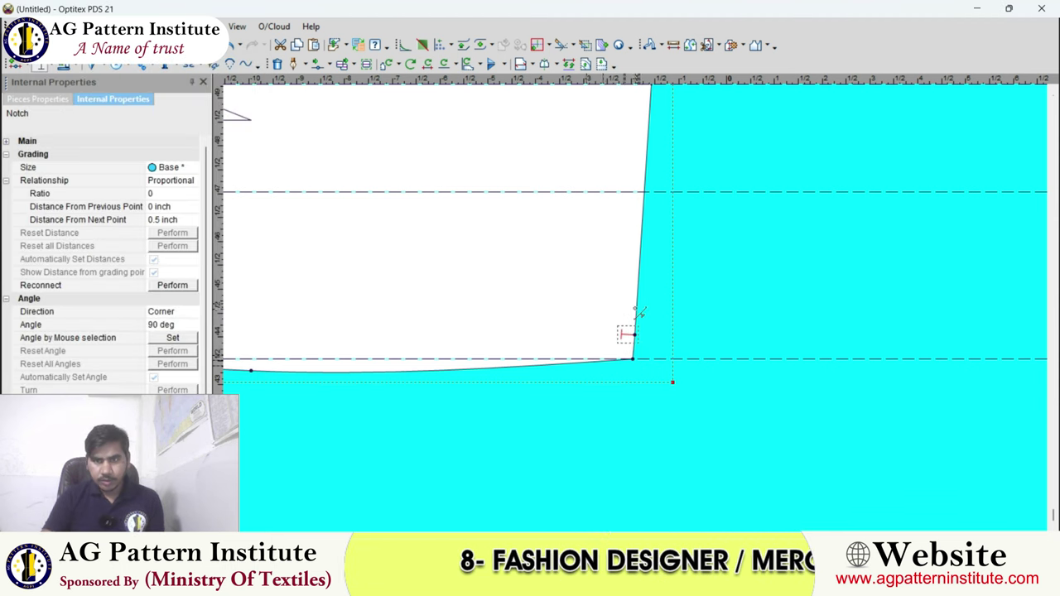
scroll(640, 312, down, 2)
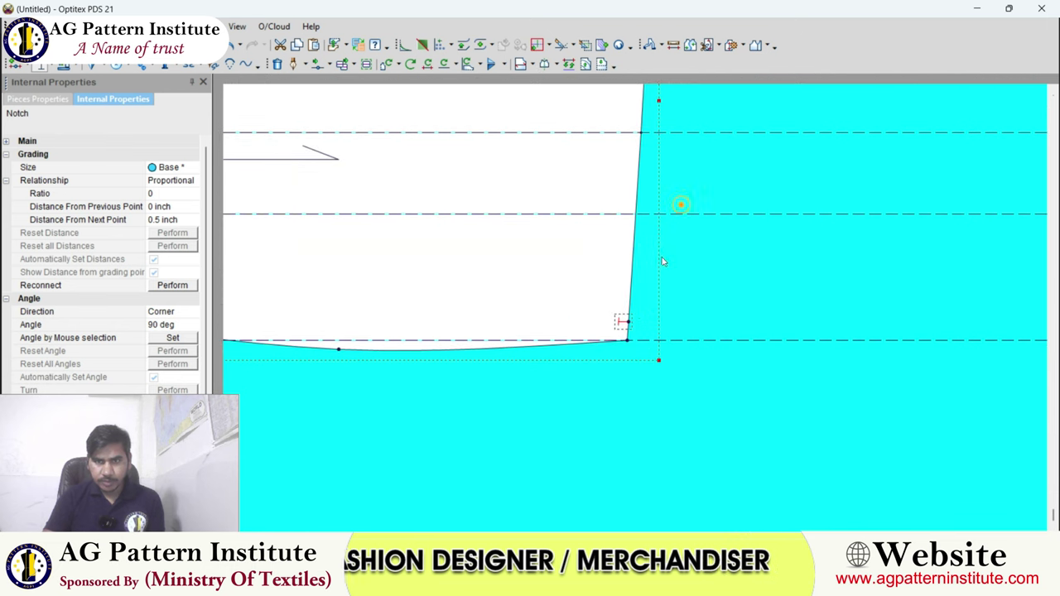
scroll(638, 308, down, 1)
scroll(639, 236, down, 1)
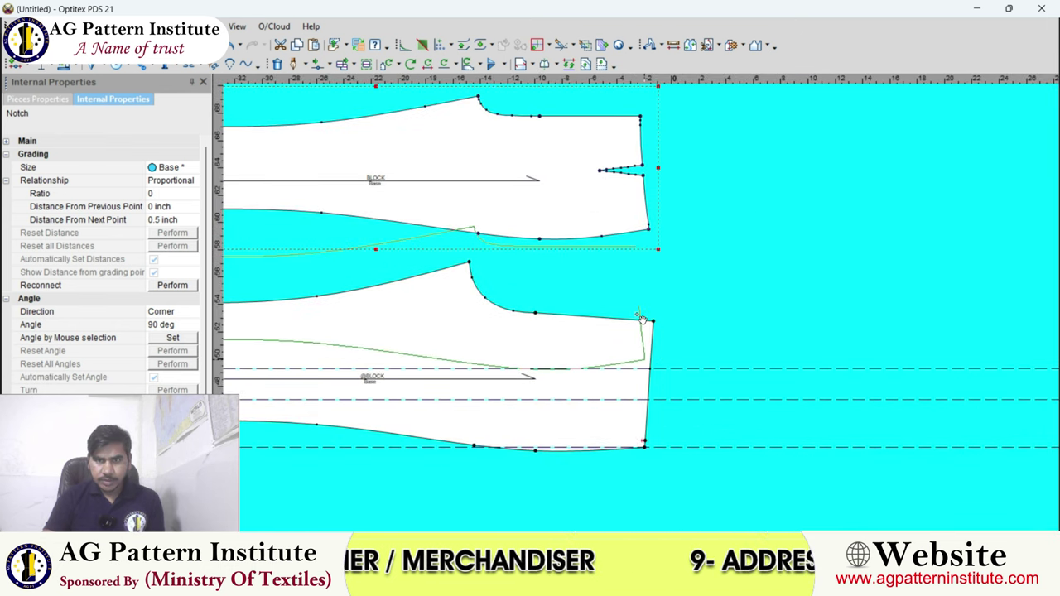
scroll(646, 249, down, 2)
scroll(646, 290, up, 3)
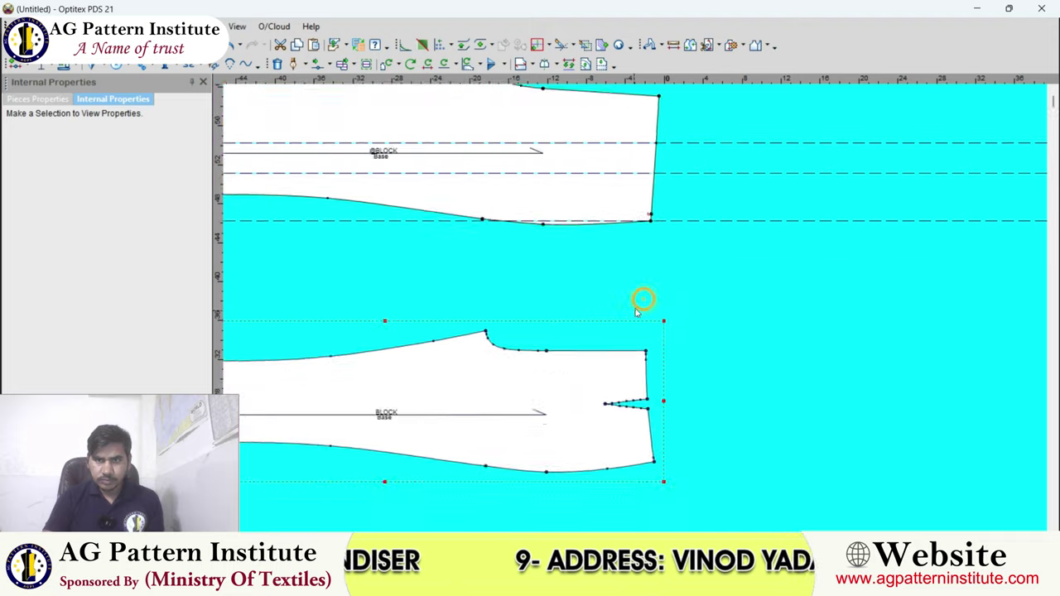
scroll(644, 301, up, 1)
Drag the undarted piece over the darted one and measure to the dart point (4.08).
drag(651, 363, 654, 205)
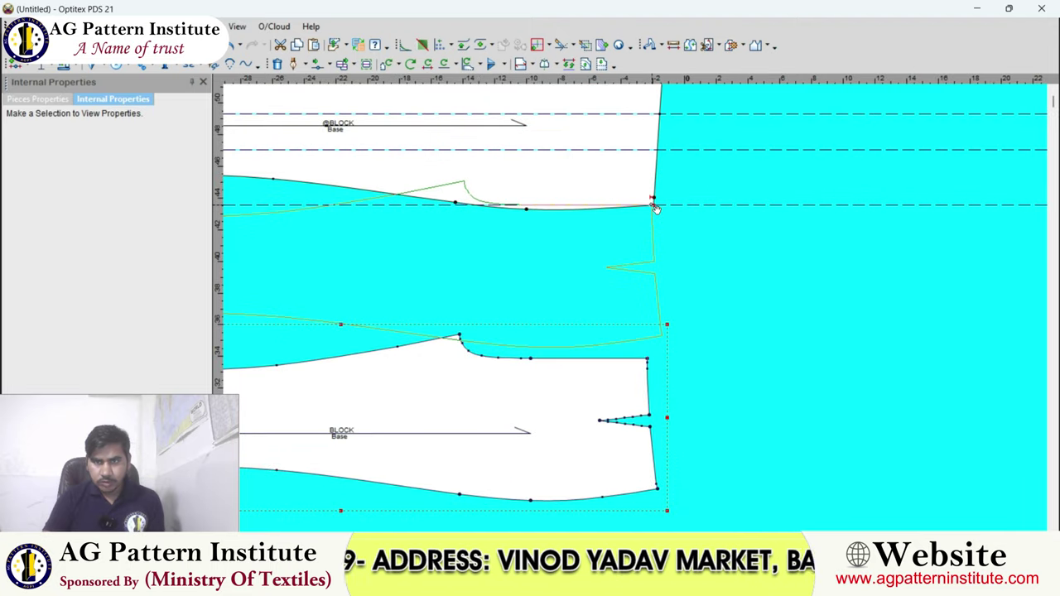
scroll(642, 266, up, 2)
scroll(636, 312, up, 2)
scroll(638, 308, down, 1)
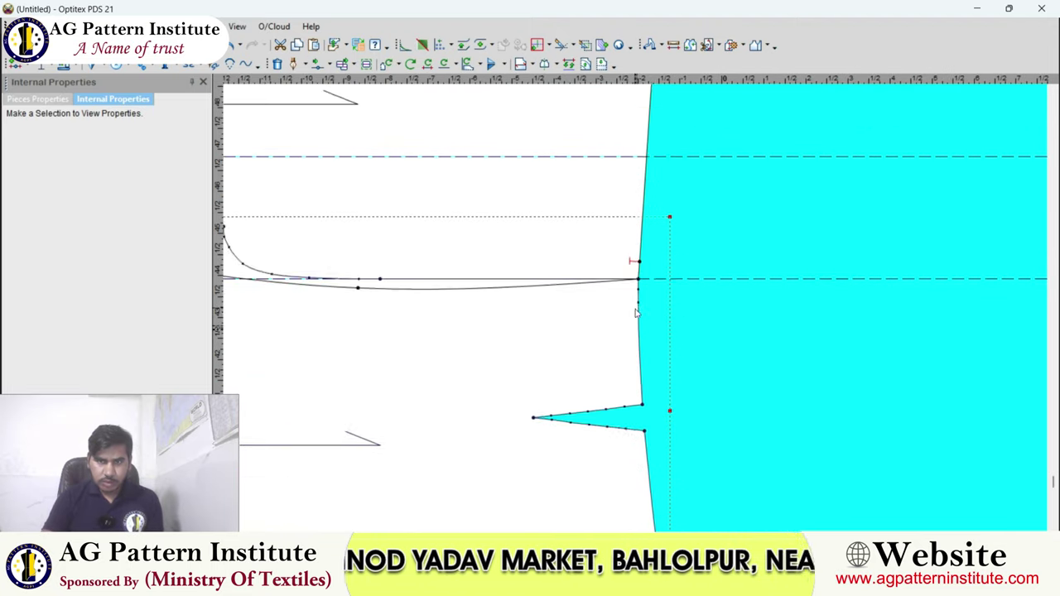
scroll(638, 298, down, 1)
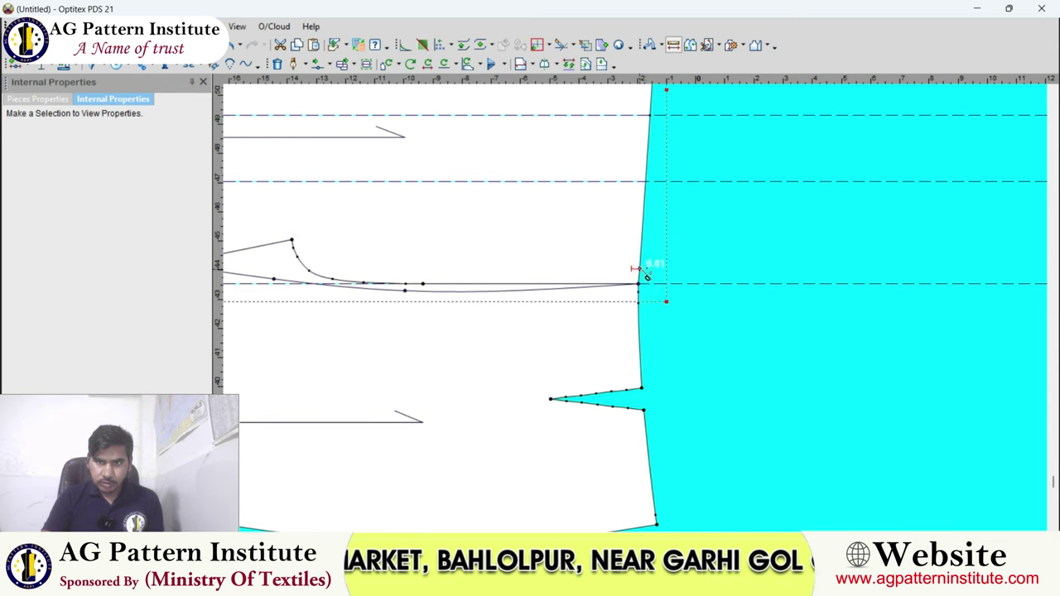
click(641, 387)
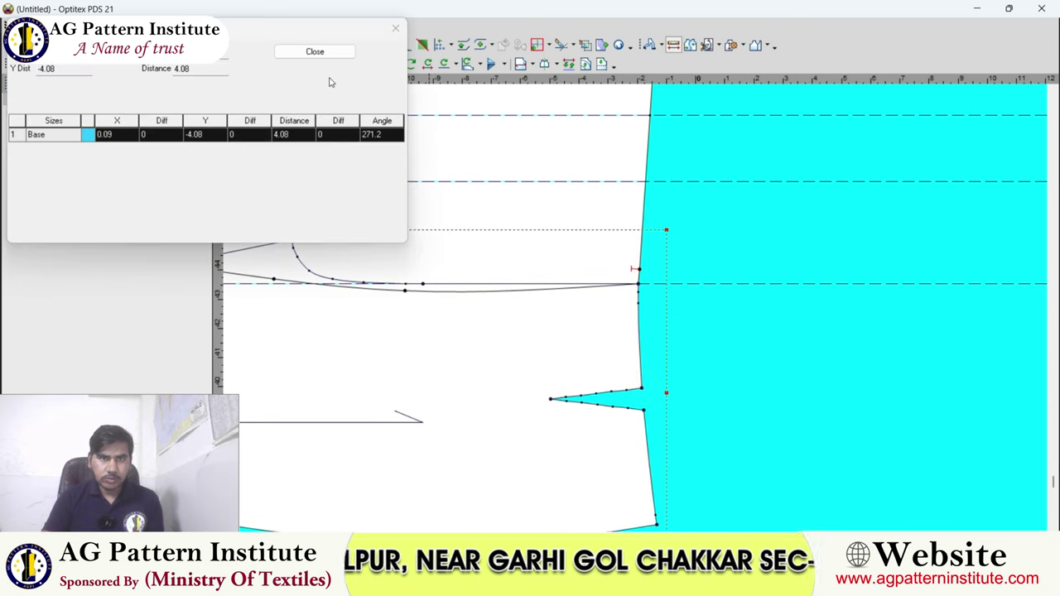
click(314, 52)
Measure from the dart tip to the lower waist corner, reading 3.94.
scroll(638, 315, down, 1)
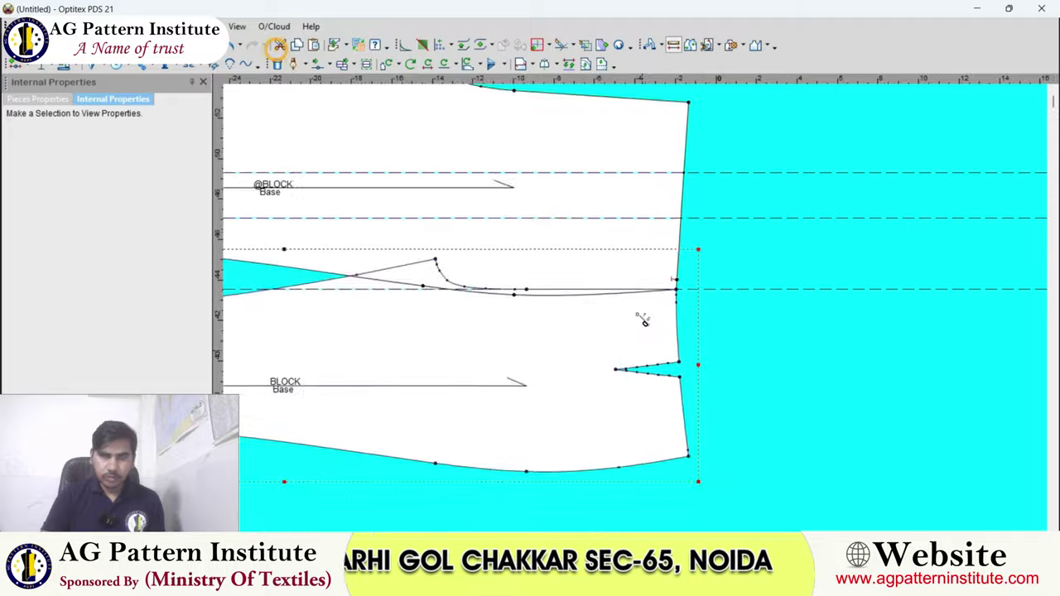
scroll(651, 310, up, 1)
scroll(659, 290, up, 1)
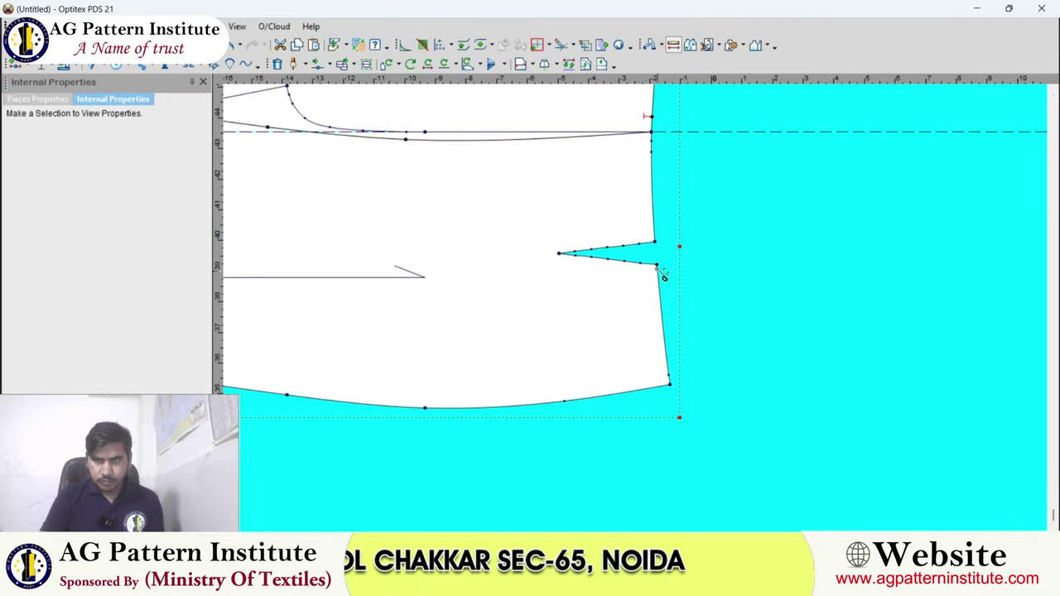
click(669, 383)
click(318, 55)
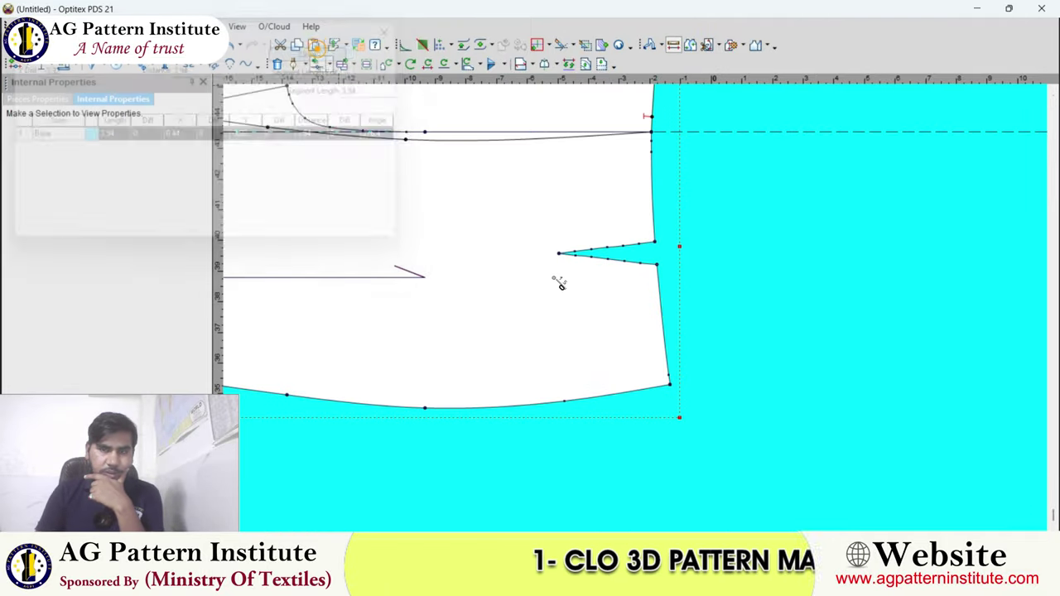
scroll(557, 281, down, 2)
scroll(622, 351, down, 1)
scroll(650, 248, up, 3)
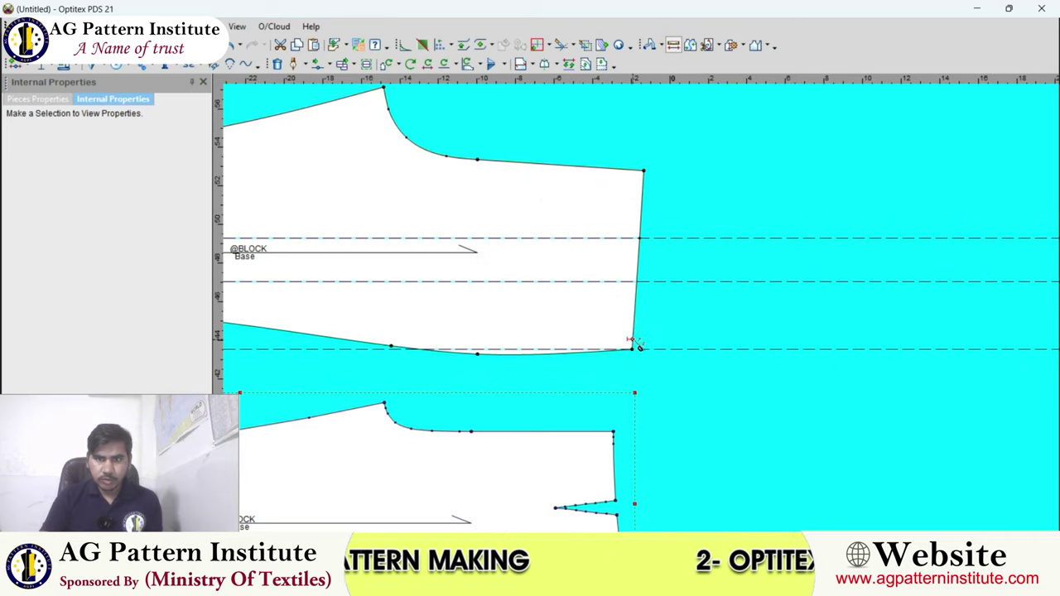
Measure the upper piece's waist edge between its lower and top corners, reading 8.77.
click(634, 347)
click(643, 171)
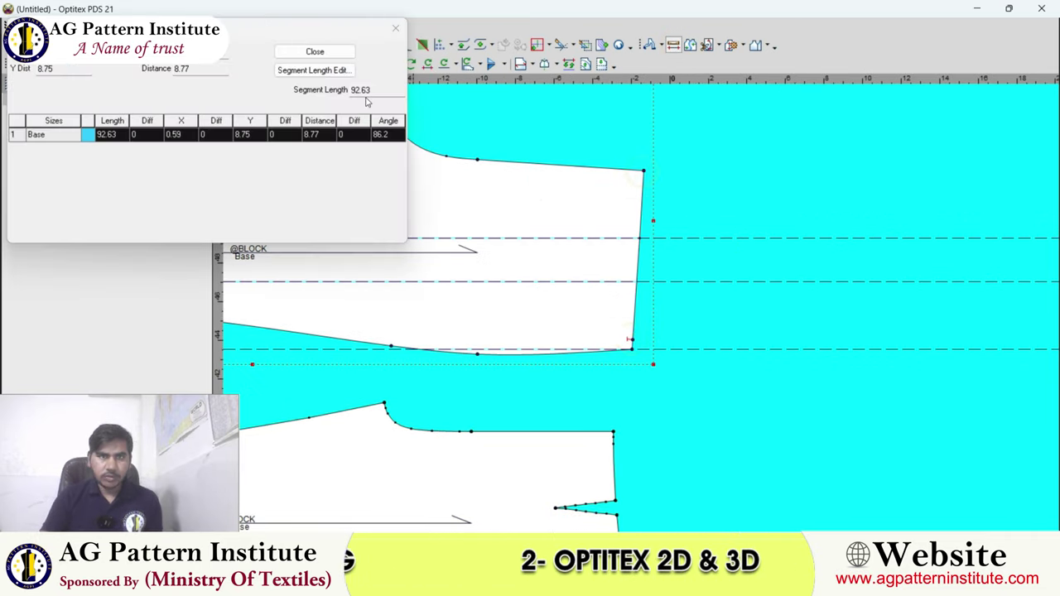
click(316, 52)
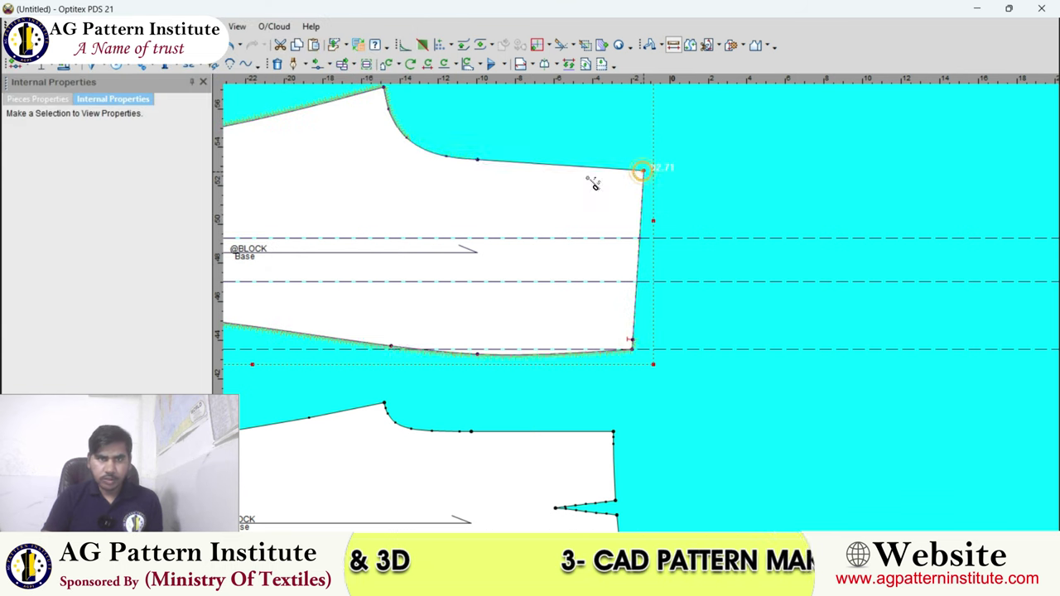
click(644, 172)
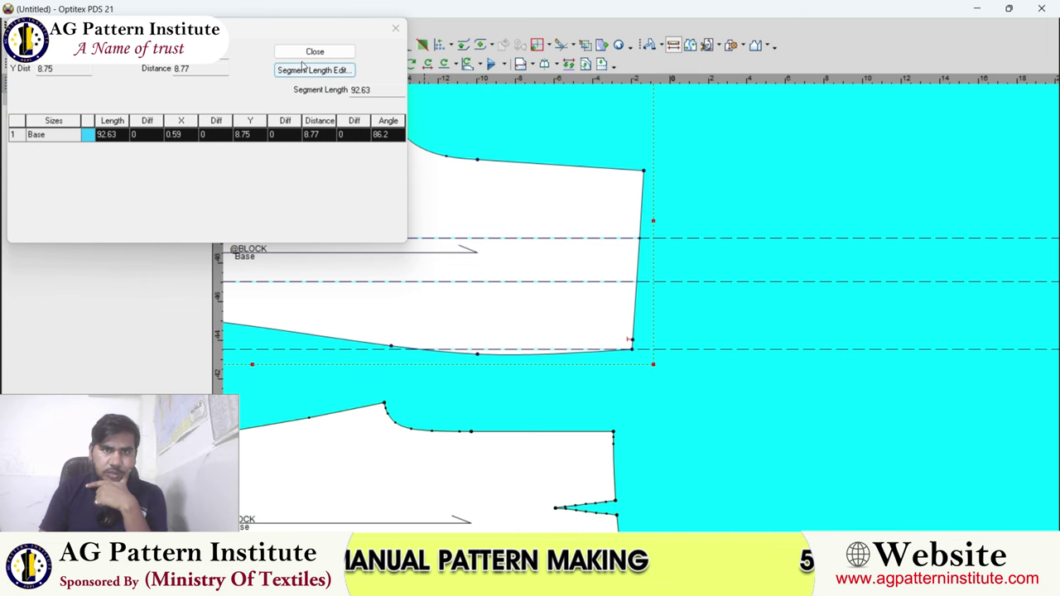
click(315, 51)
Select the notch at the lower waist corner, then clear the selection.
scroll(643, 317, down, 2)
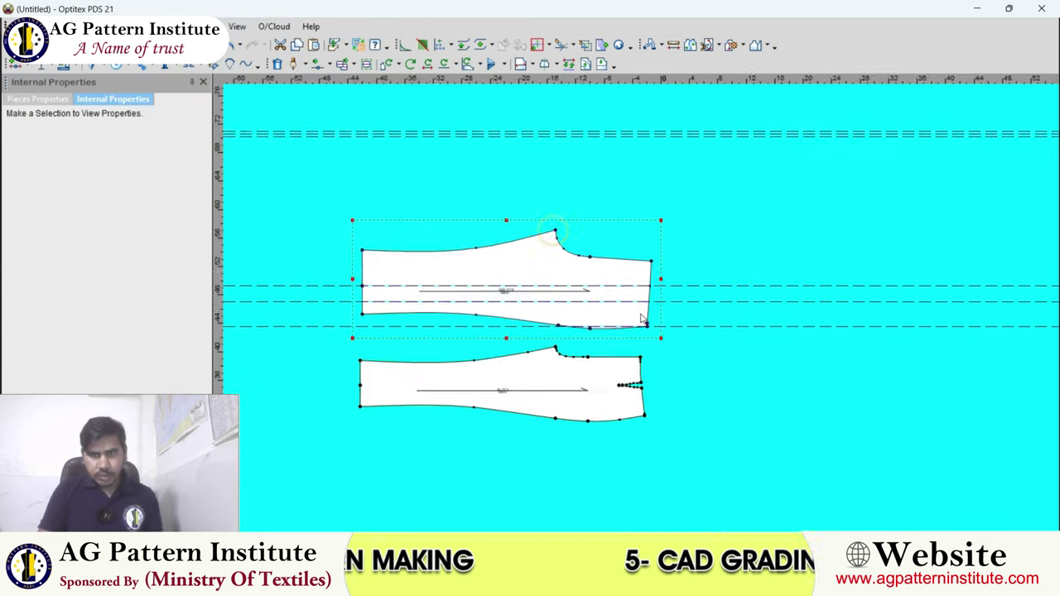
scroll(629, 305, up, 5)
click(631, 303)
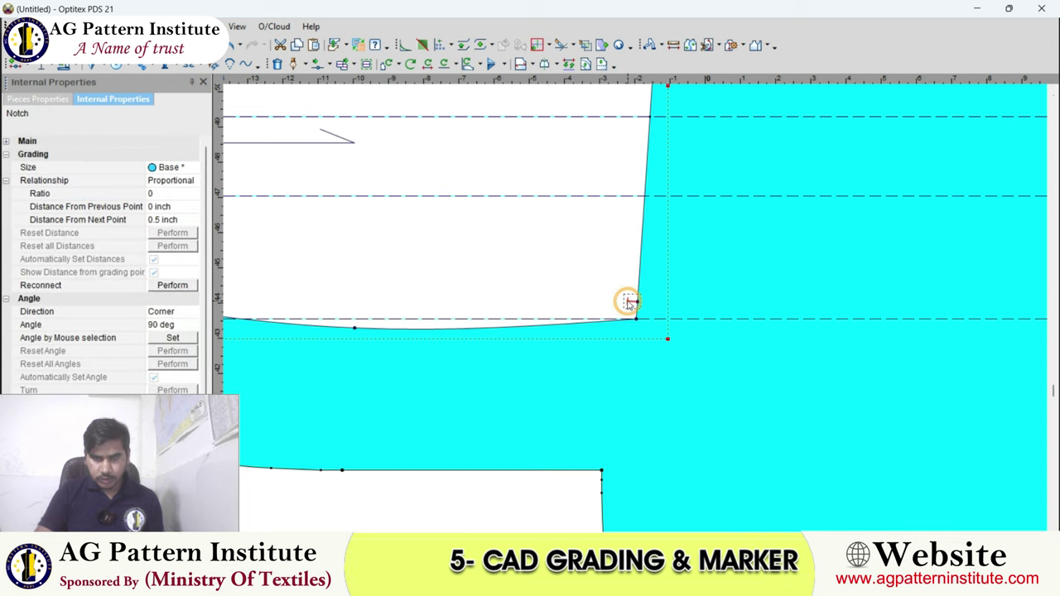
key(Escape)
scroll(628, 301, down, 3)
scroll(634, 306, up, 2)
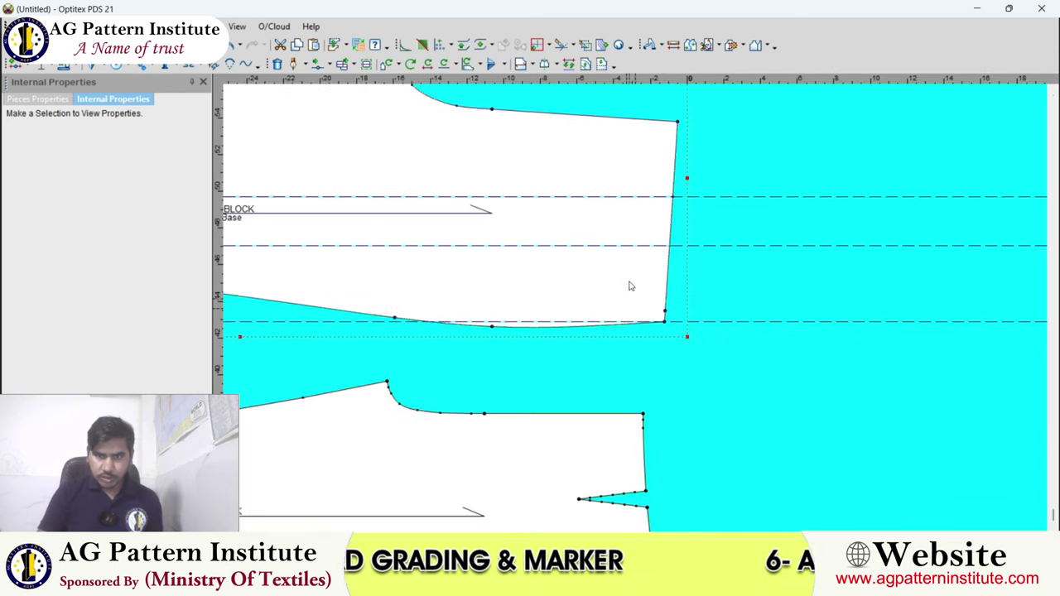
scroll(642, 313, down, 1)
scroll(642, 313, up, 1)
scroll(636, 308, up, 2)
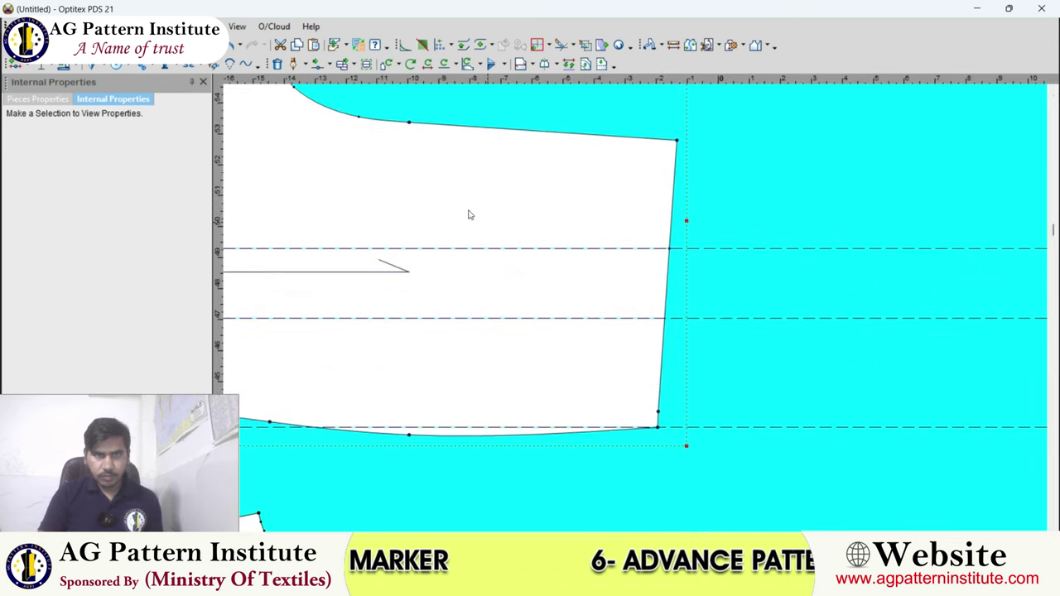
Place a 0.75-inch dart on the waist edge, 3/4 from the corner.
click(92, 65)
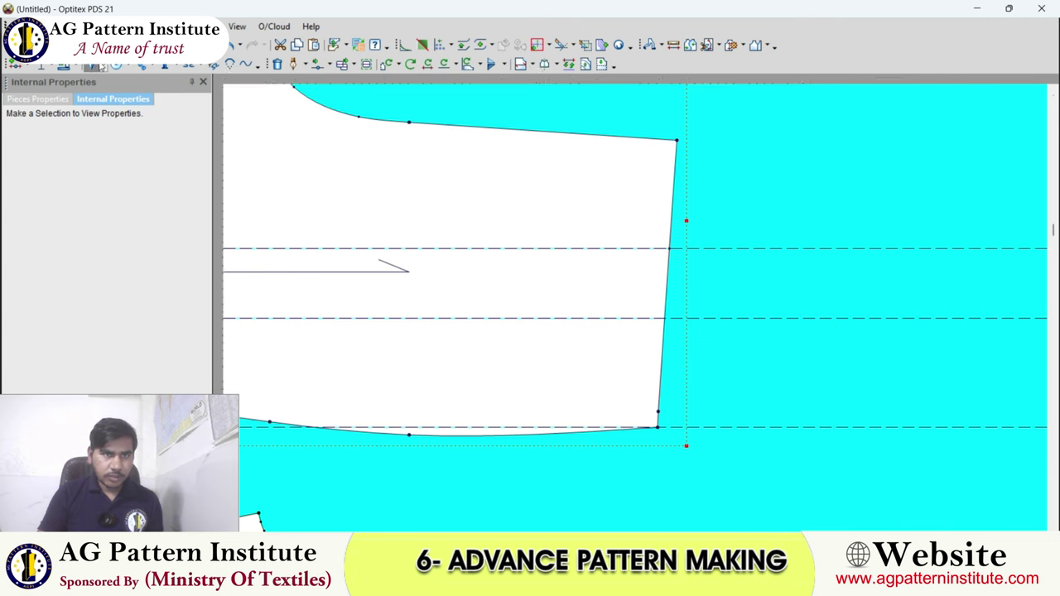
click(666, 278)
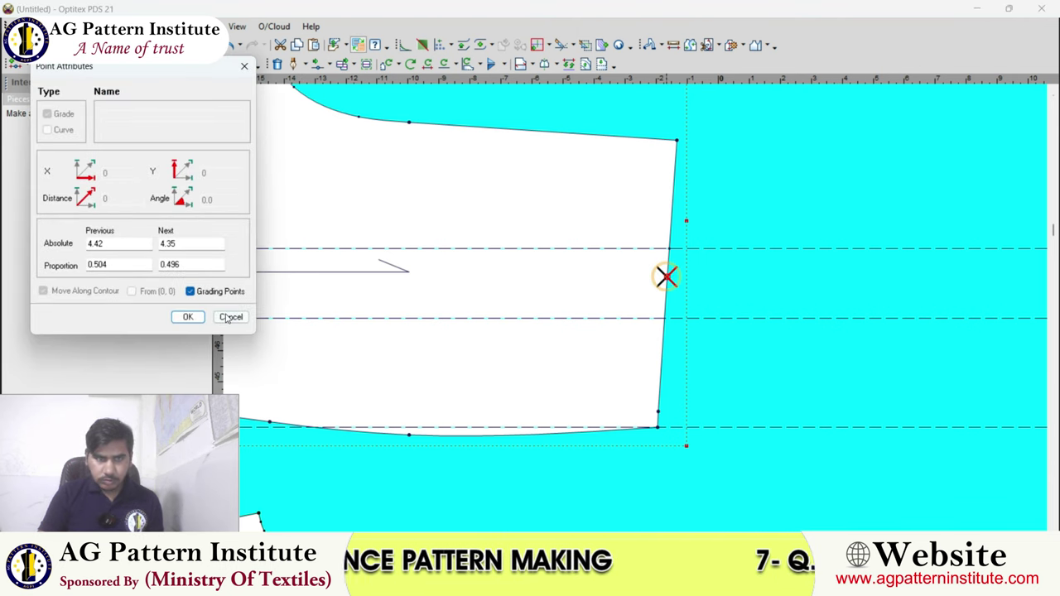
click(183, 311)
click(666, 302)
text(3/4)
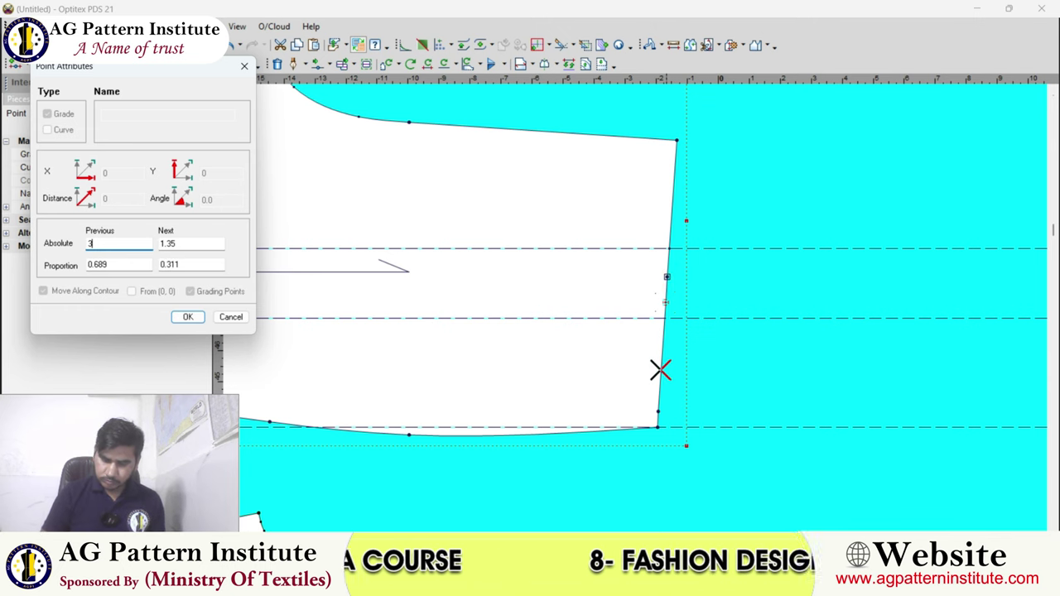
click(188, 318)
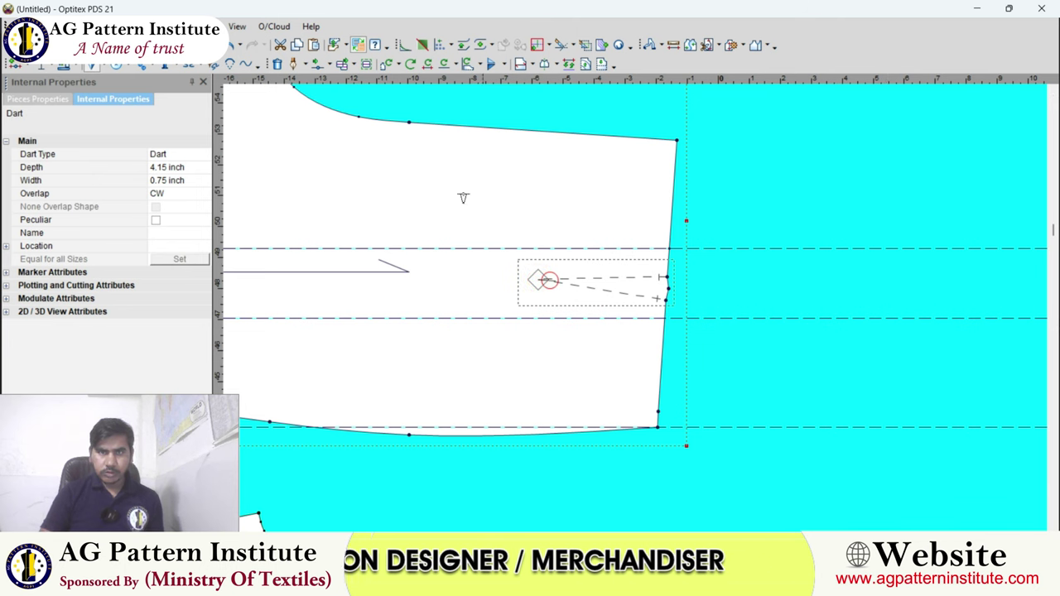
Set the new dart's depth to 3.75 inches and deselect it.
click(189, 168)
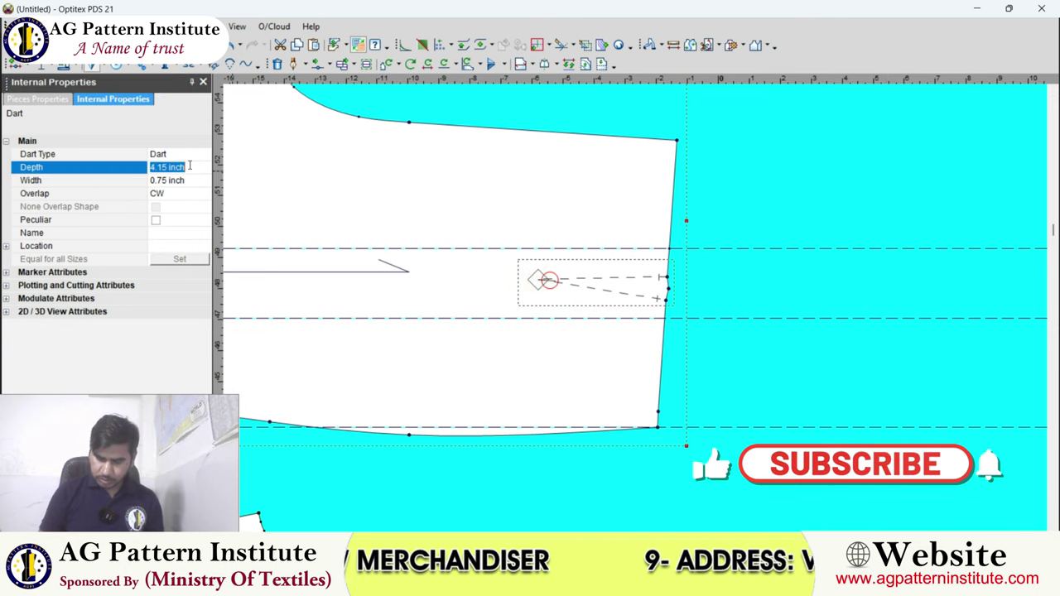
text(3)
text(.75)
key(Return)
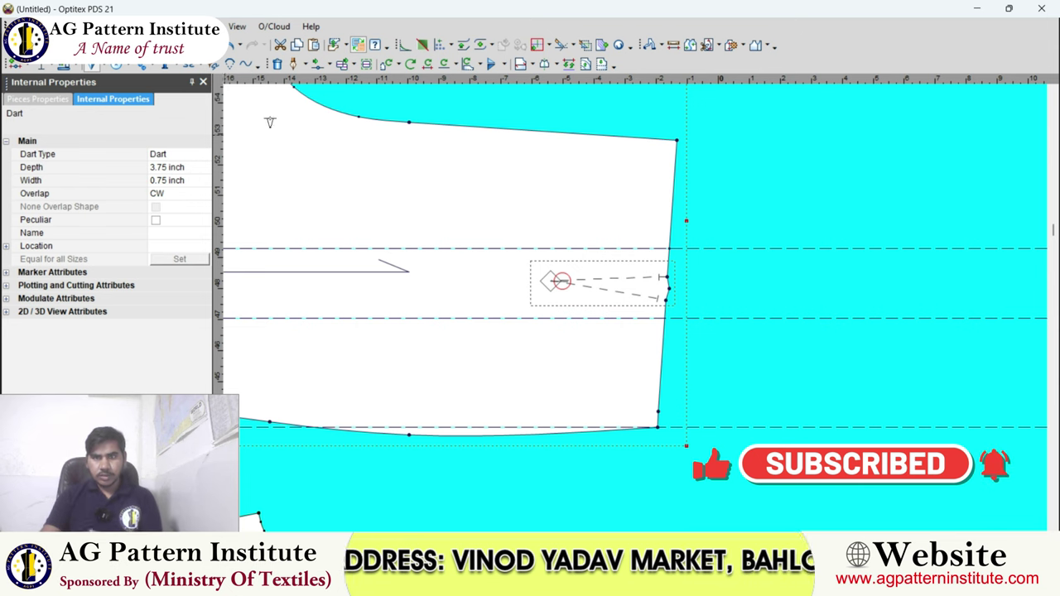
scroll(641, 296, down, 3)
right_click(625, 218)
click(701, 227)
scroll(700, 227, up, 3)
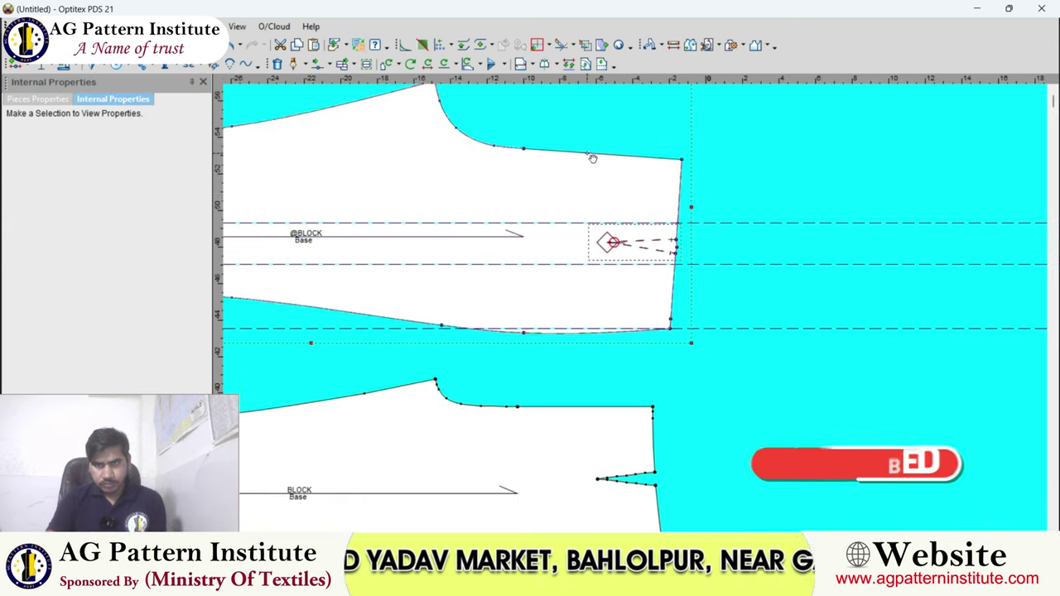
Turn off Guide Lines in the View menu.
click(237, 26)
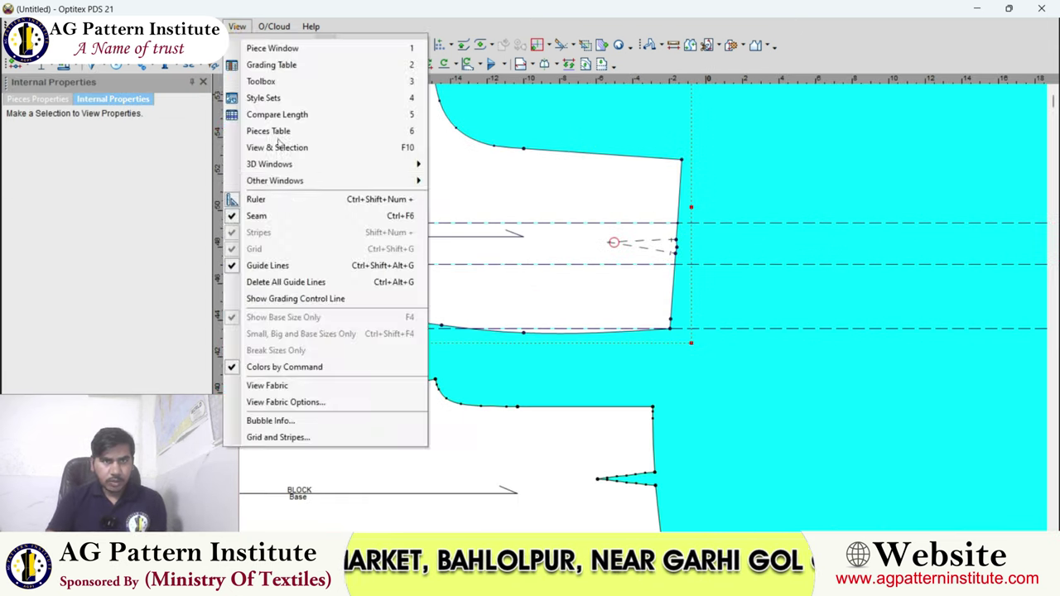
click(297, 280)
scroll(654, 301, up, 2)
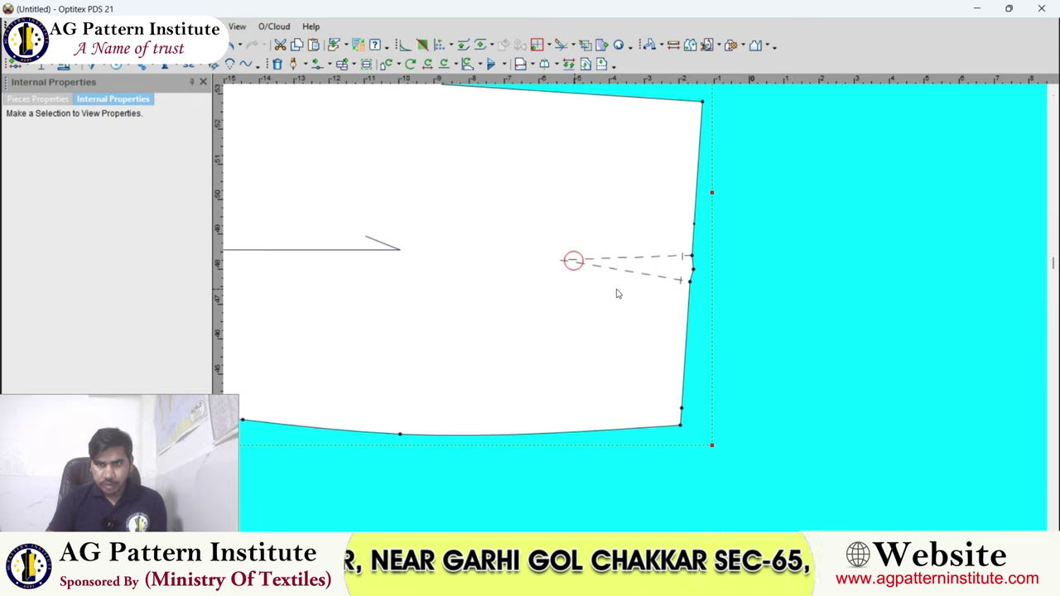
scroll(629, 304, up, 1)
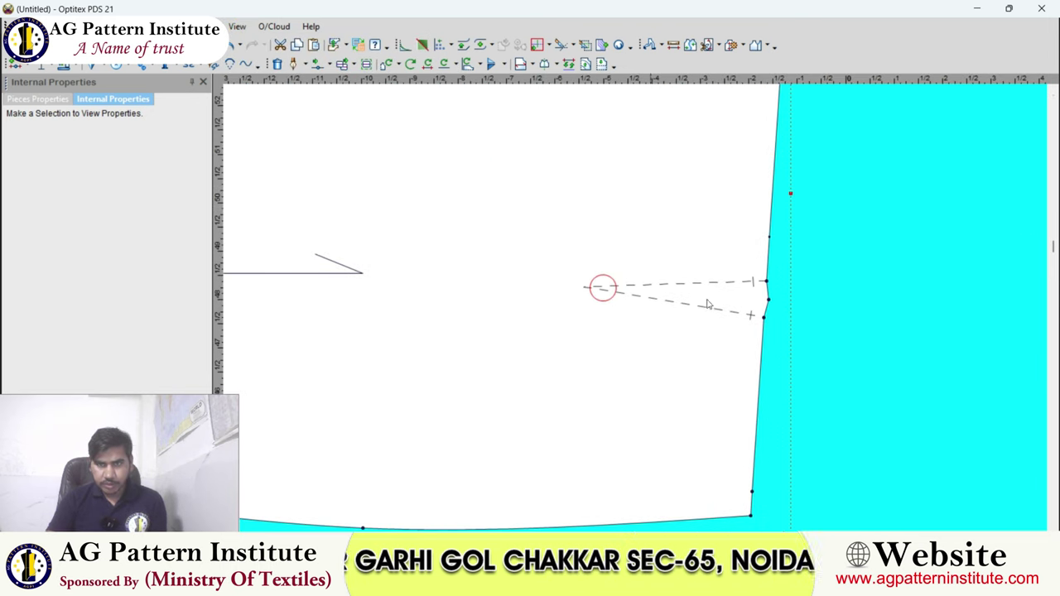
Cut the upper piece's 3.75-inch dart into the waist edge with Cutting Dart by Arc.
click(95, 66)
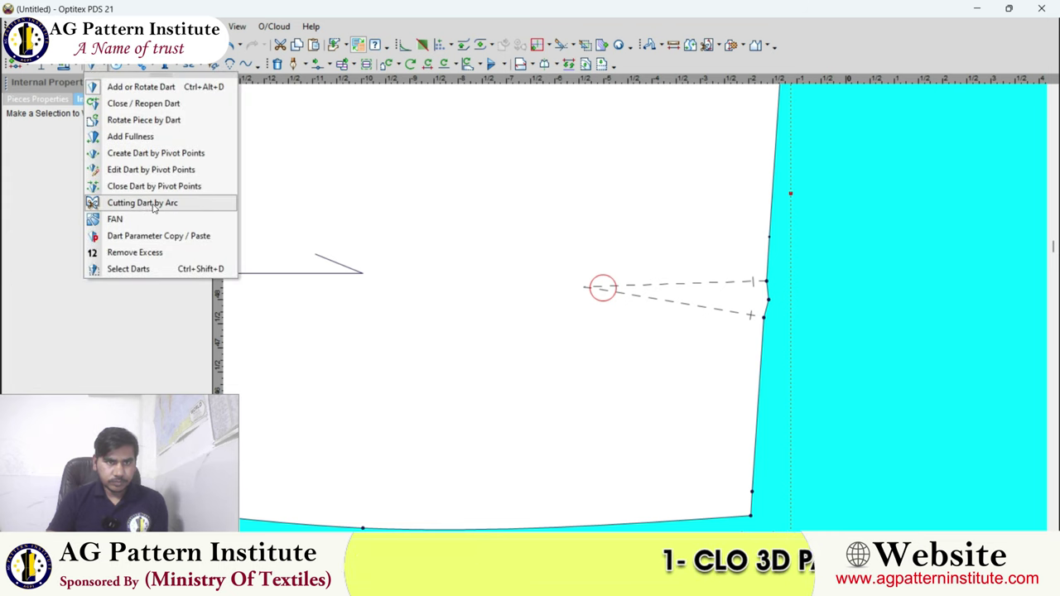
click(146, 204)
click(587, 288)
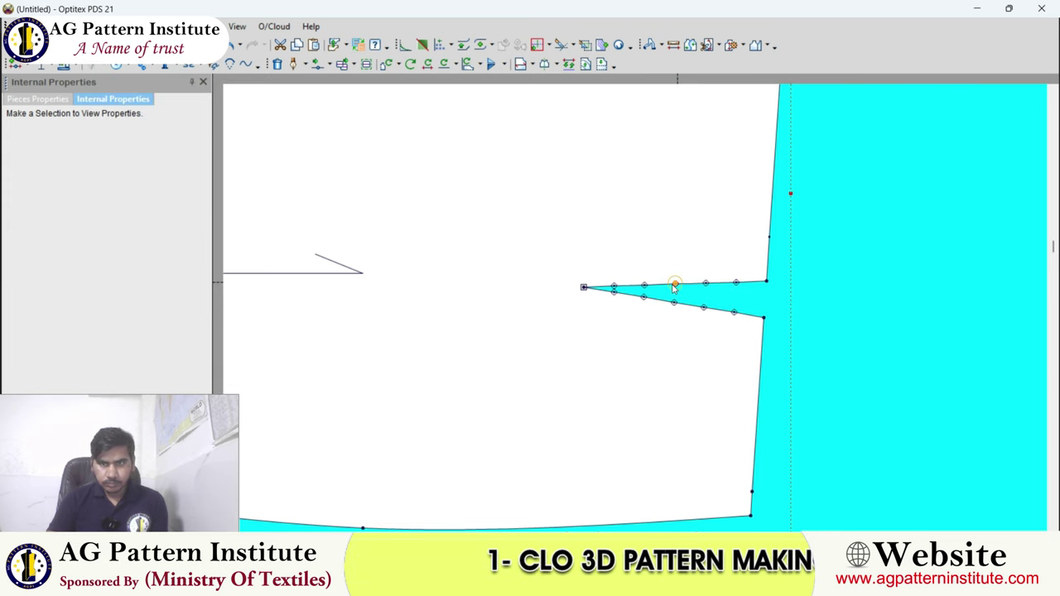
scroll(698, 236, down, 3)
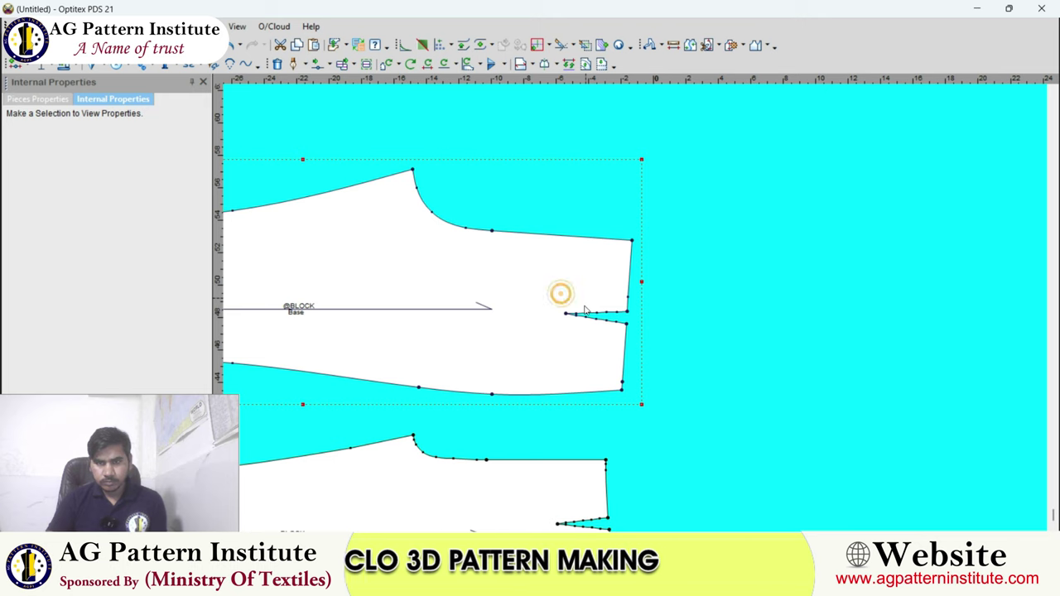
scroll(639, 303, down, 3)
scroll(563, 260, up, 2)
Name the upper trouser piece BACK and give it the code CUT-2.
click(563, 255)
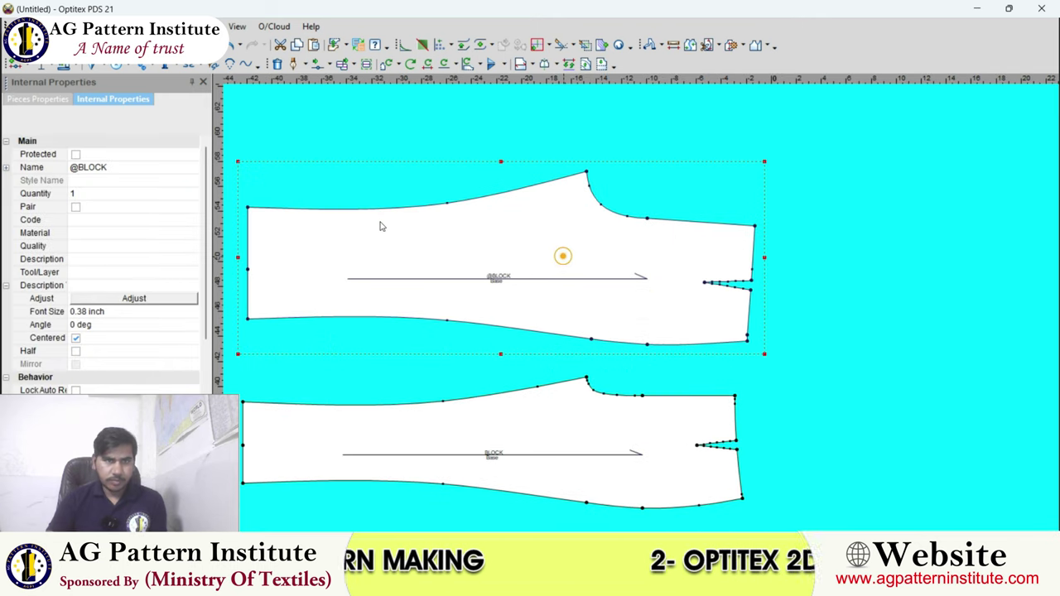
double_click(104, 168)
text(BA)
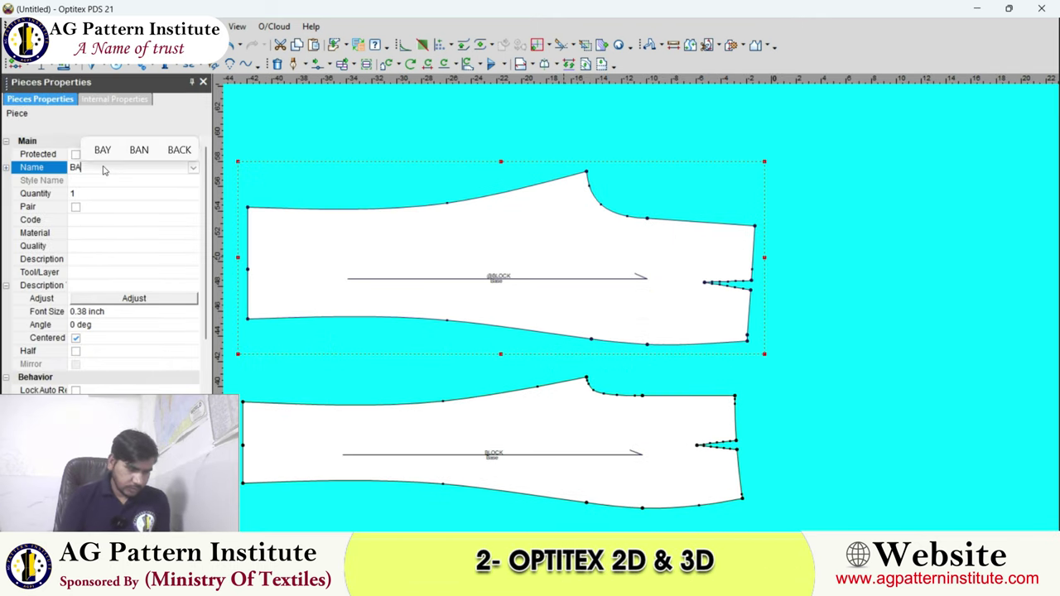
text(CL)
key(BackSpace)
text(K)
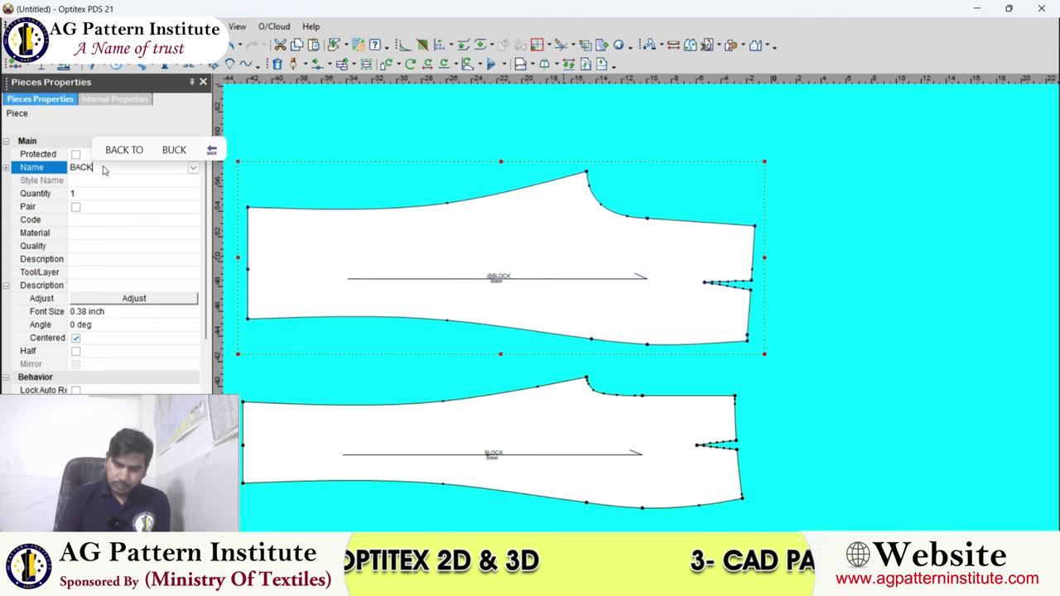
key(Return)
click(89, 222)
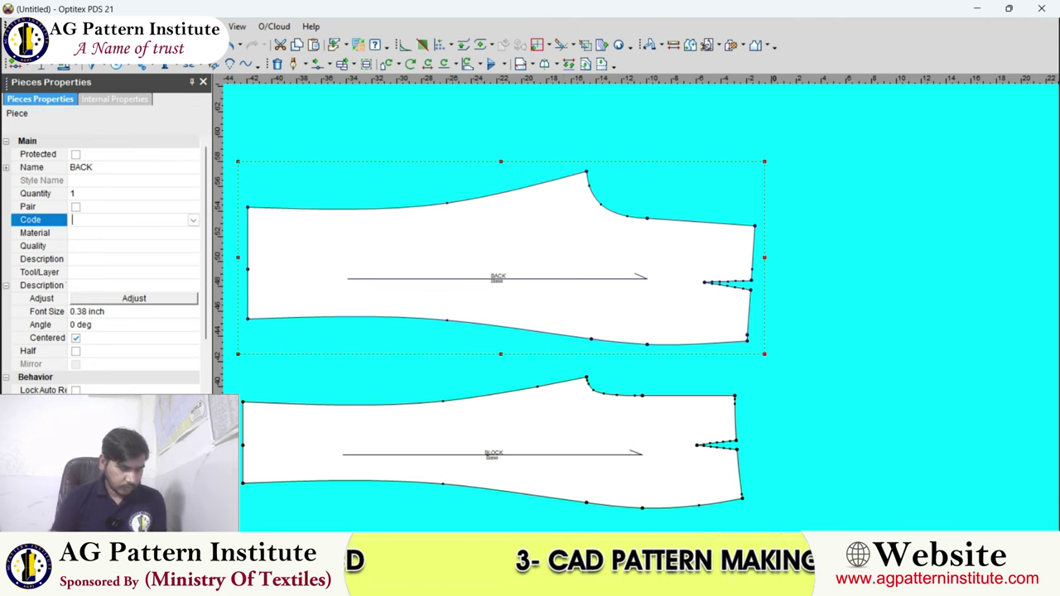
text(CUT-2)
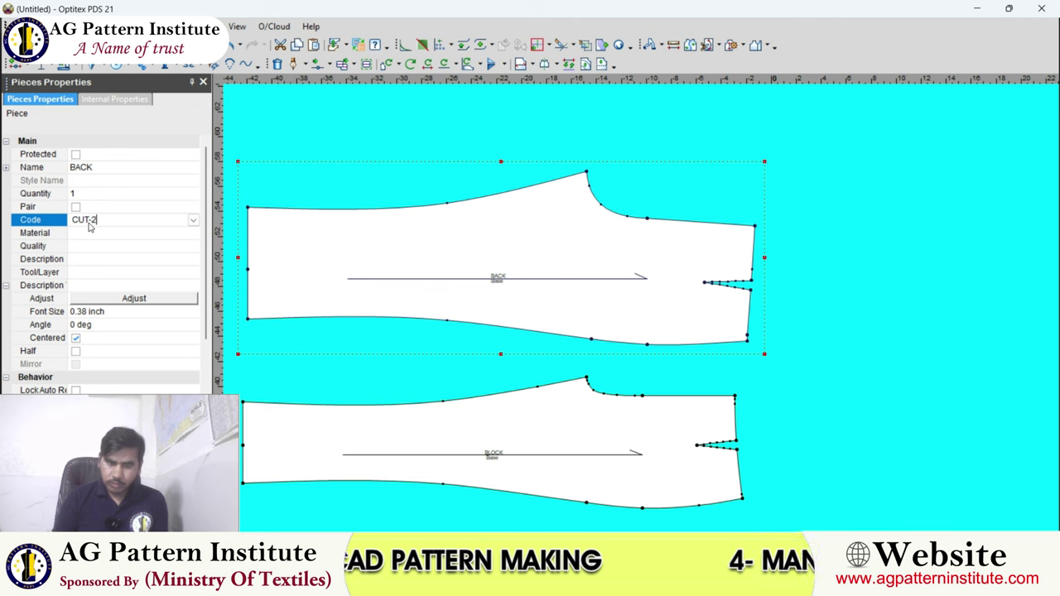
key(Return)
Name the lower trouser piece FRONT and give it the code CUT-2.
click(541, 423)
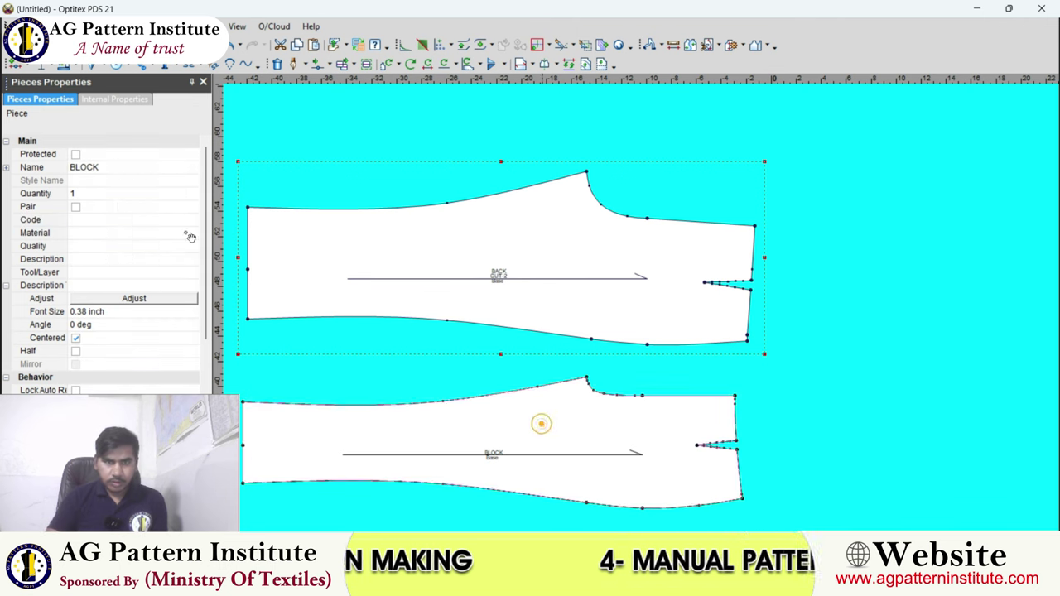
click(92, 167)
click(95, 167)
text(FR)
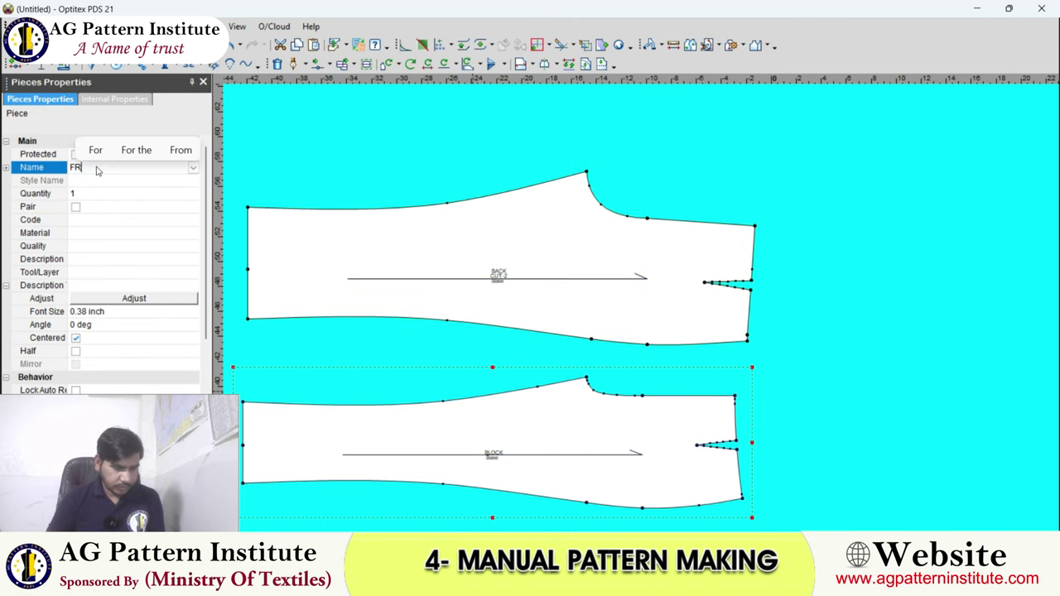
text(ONT)
key(Return)
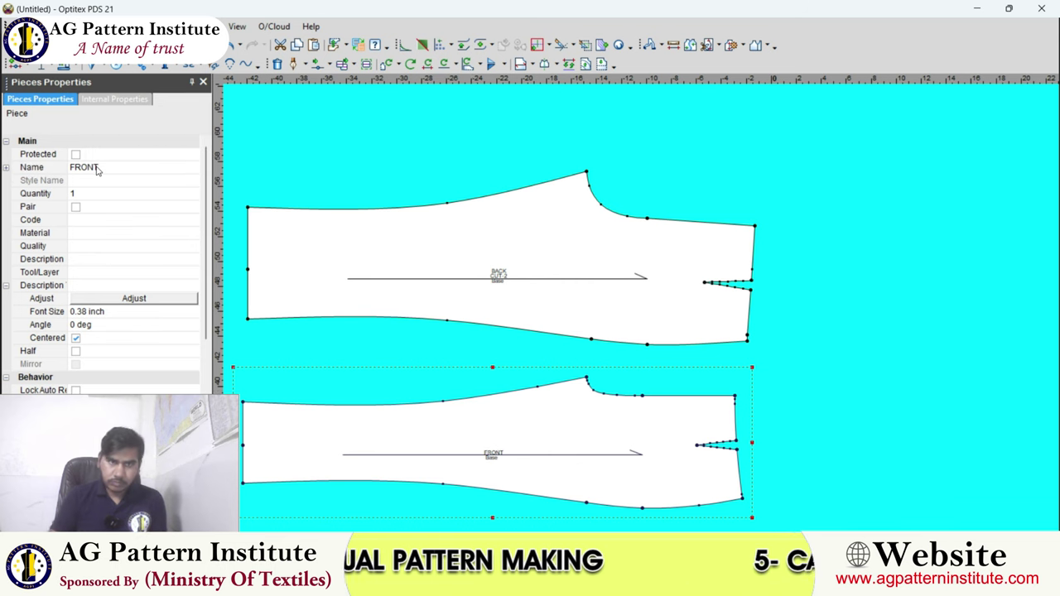
click(90, 222)
text(U)
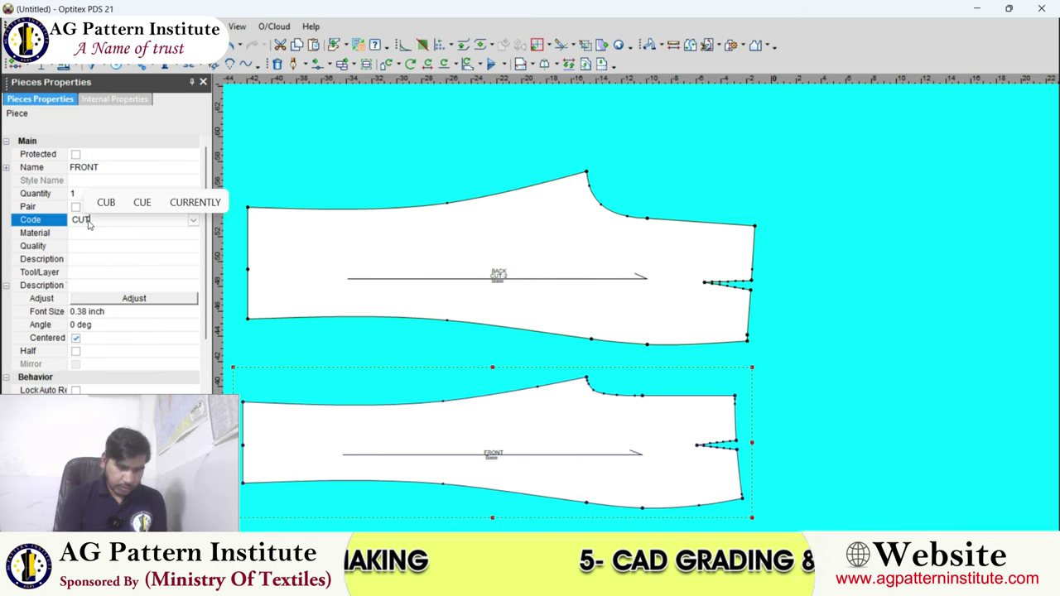
text(T)
key(Return)
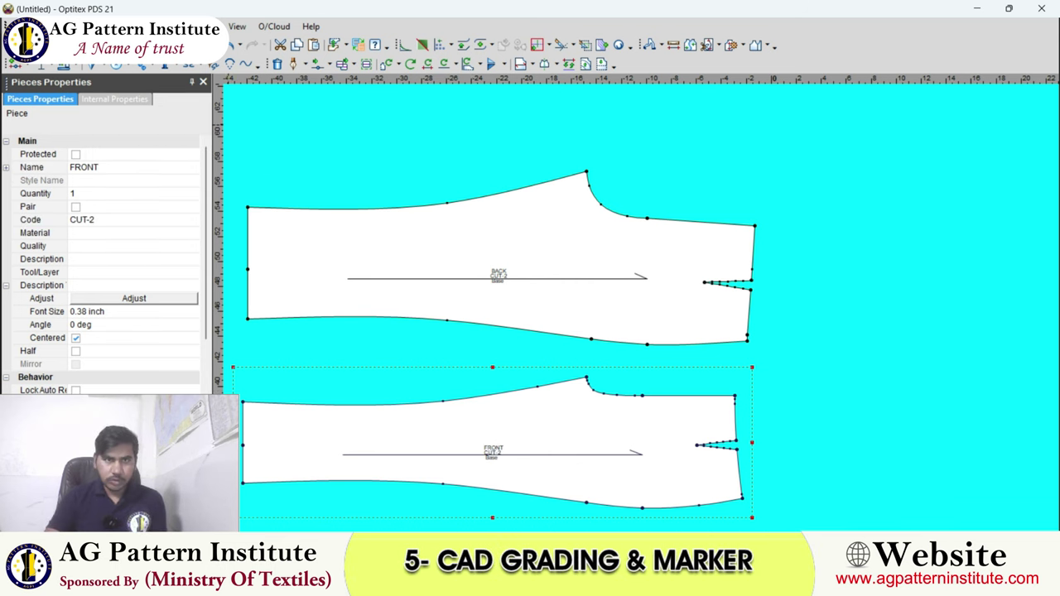
scroll(648, 292, down, 3)
scroll(648, 292, up, 2)
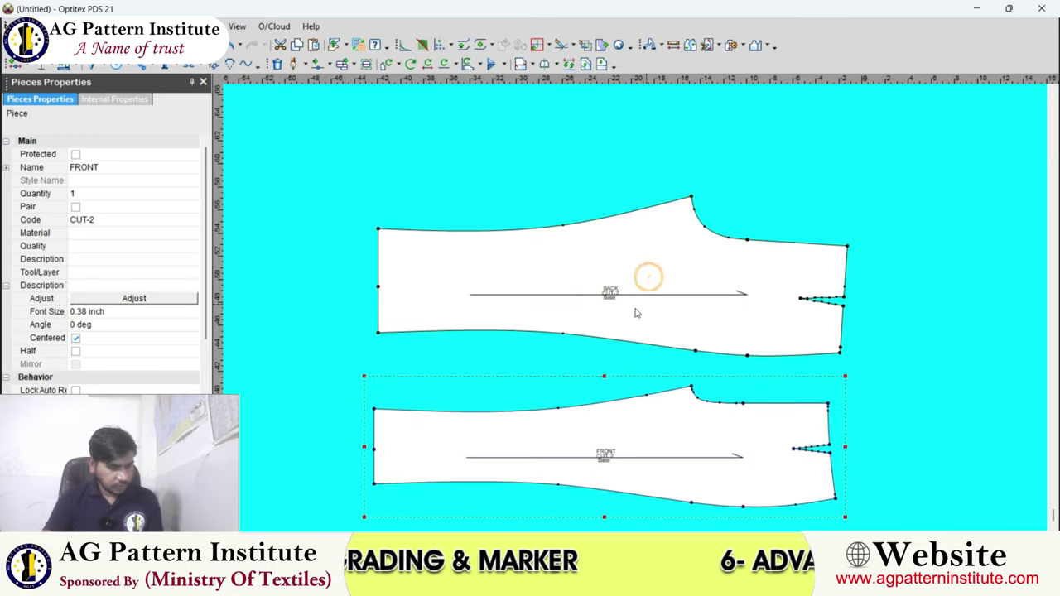
Select both trouser pieces and set their style name to PANT.
click(649, 277)
key(ctrl+s)
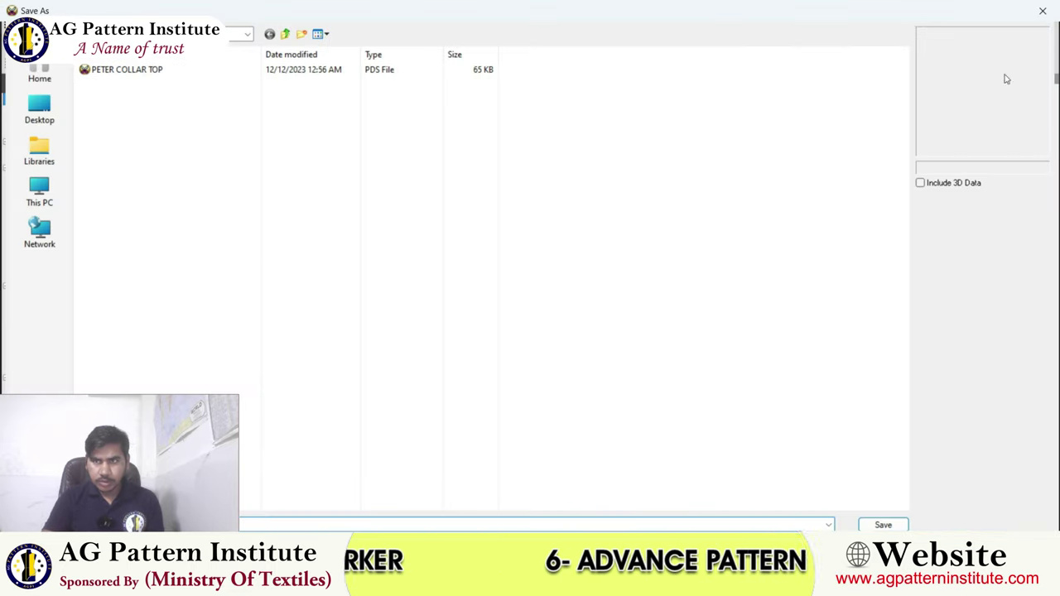
click(1045, 10)
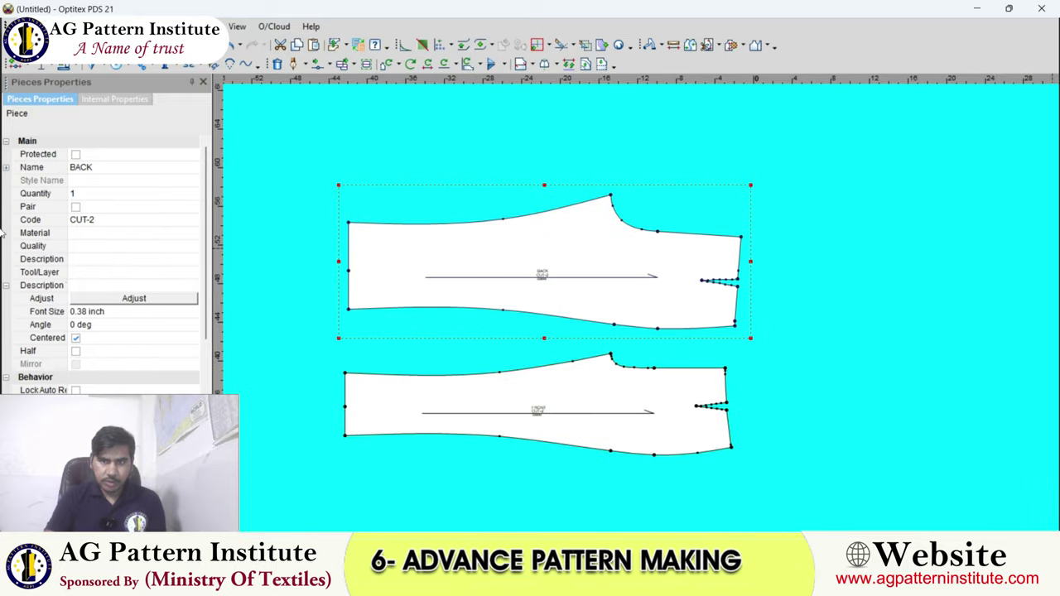
click(158, 26)
mouse_move(101, 84)
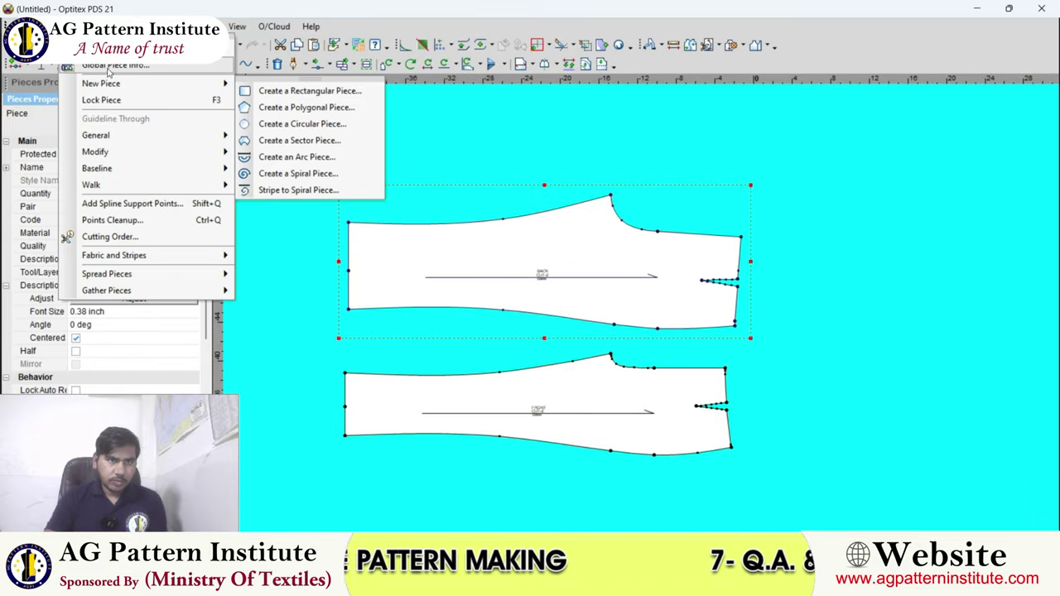
click(115, 146)
click(97, 204)
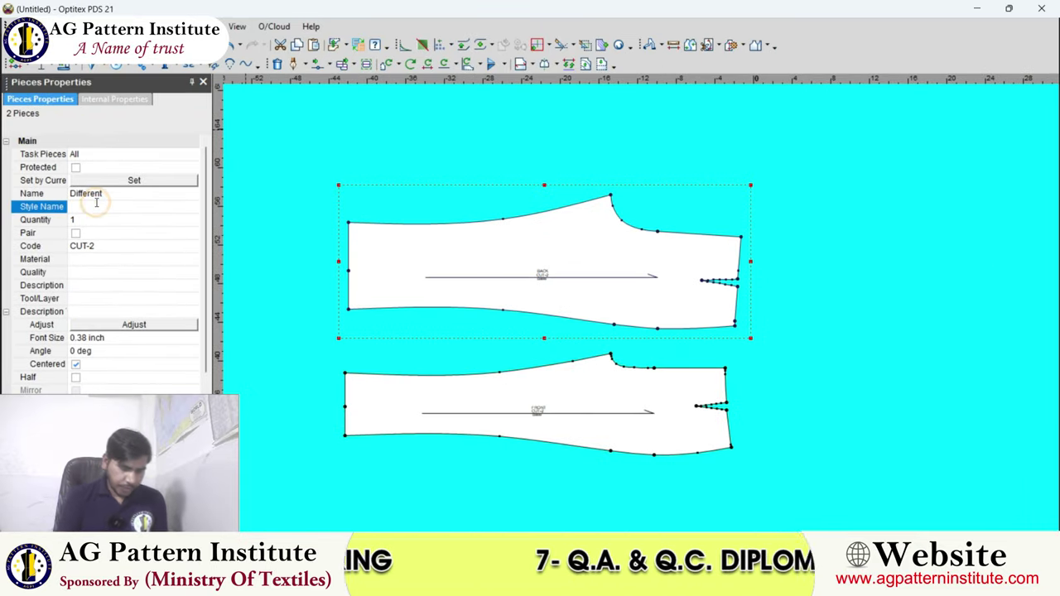
text(PANT)
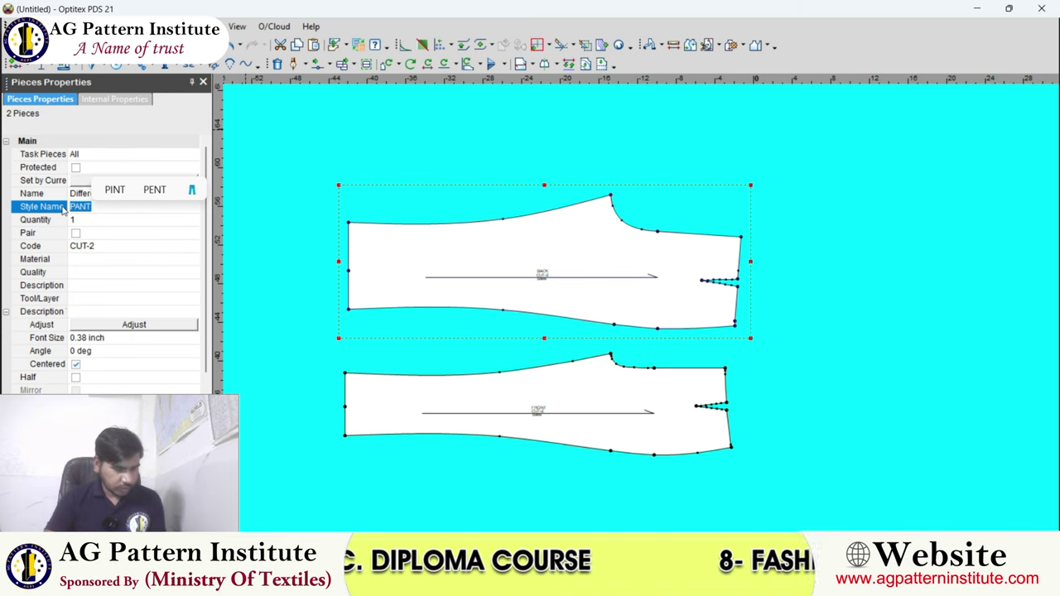
Save the pattern as PANT in D:\ONLINE PATTERN TRAINING.
click(13, 26)
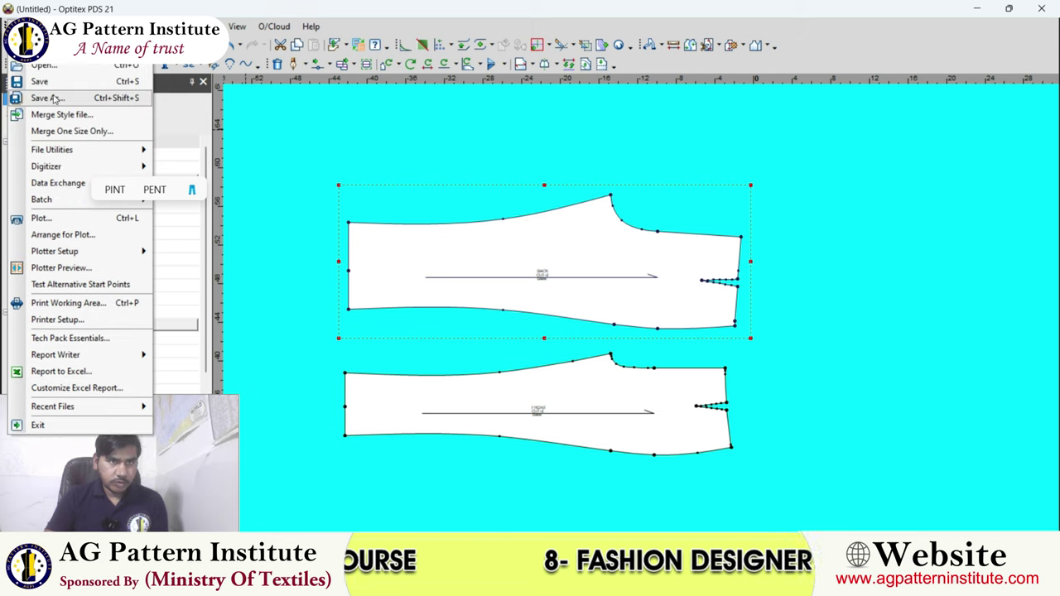
click(51, 96)
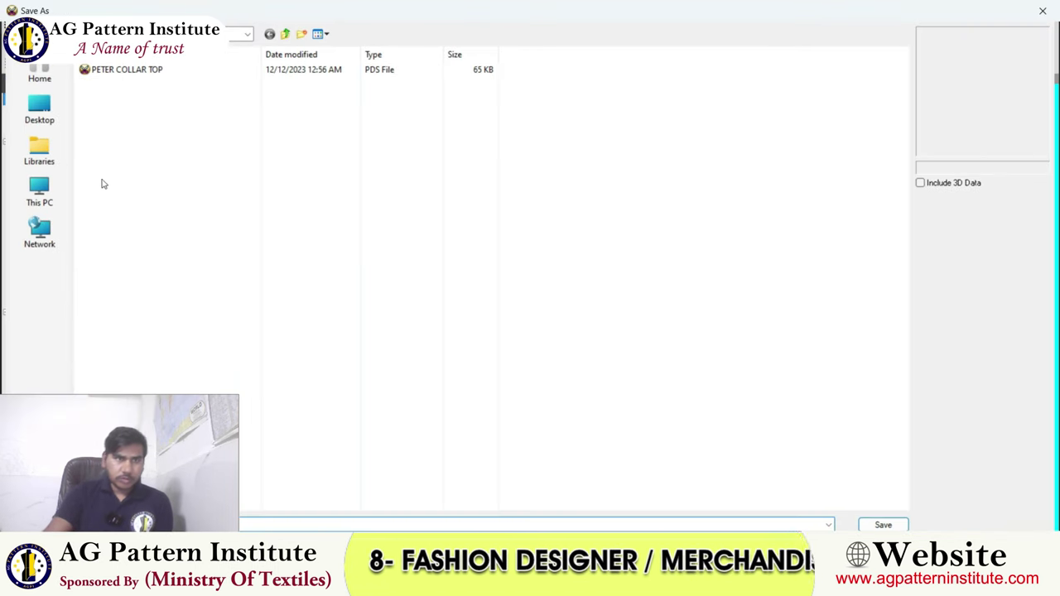
click(52, 188)
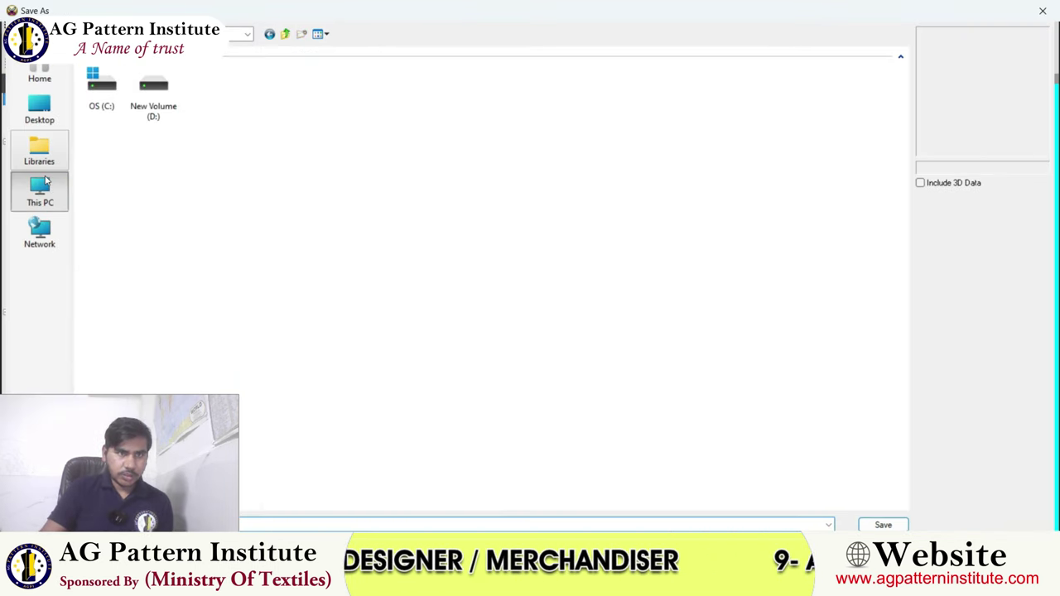
double_click(142, 97)
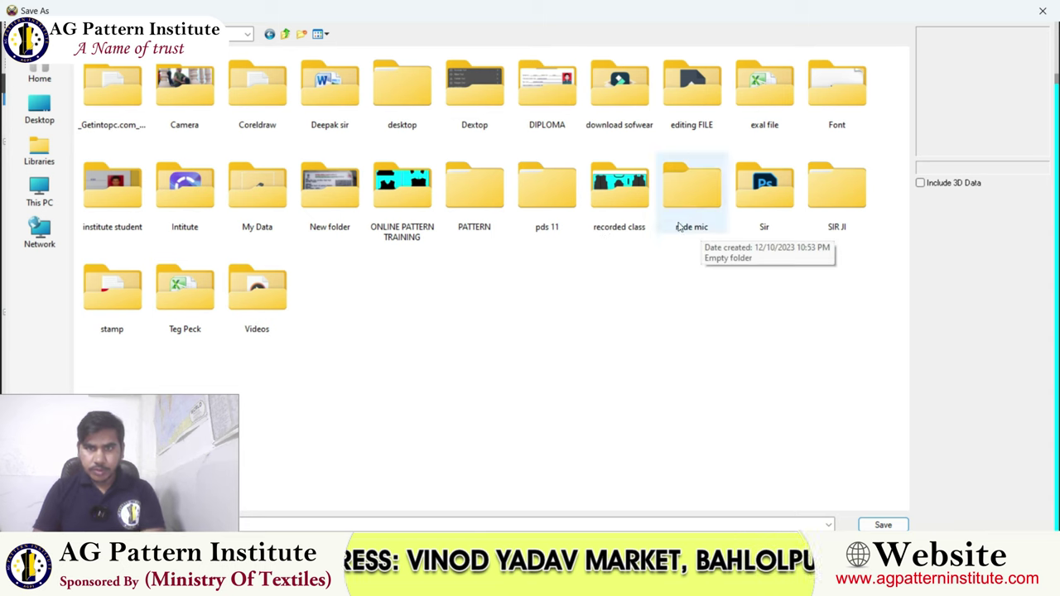
double_click(403, 236)
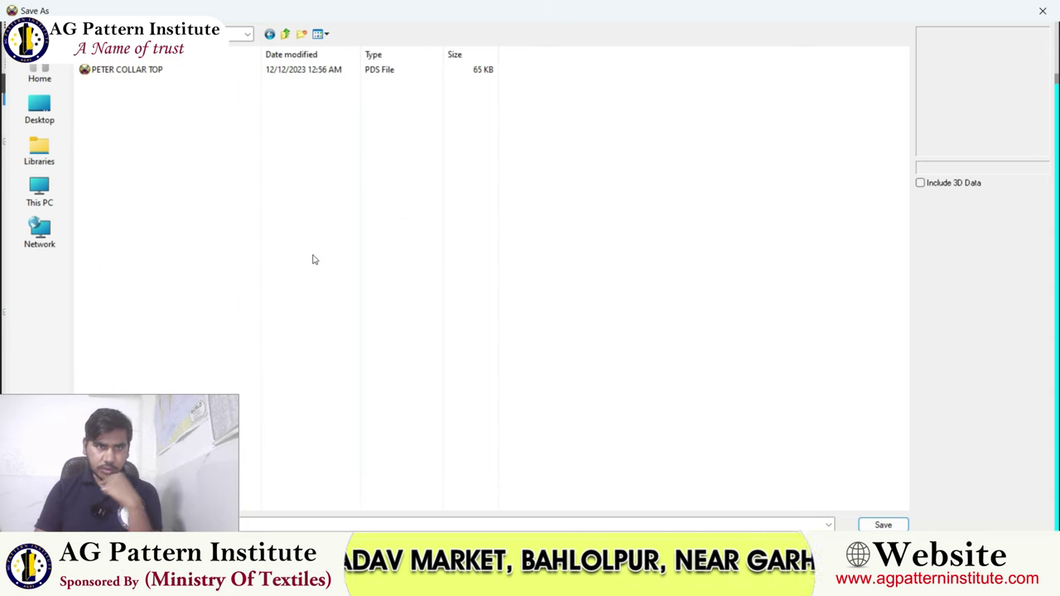
right_click(383, 525)
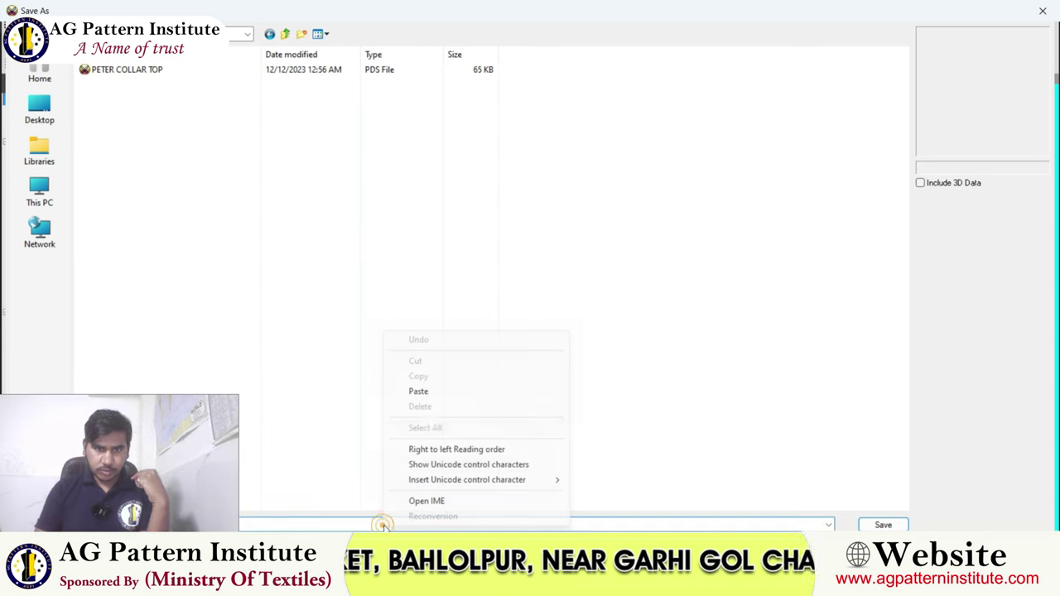
click(426, 389)
click(883, 525)
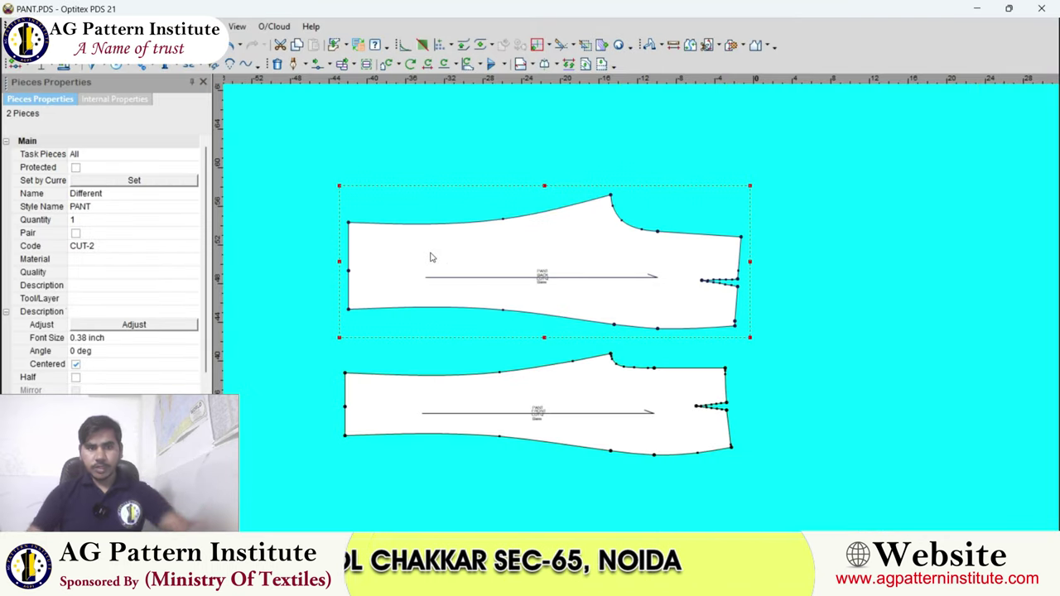
scroll(642, 321, down, 3)
scroll(642, 321, up, 3)
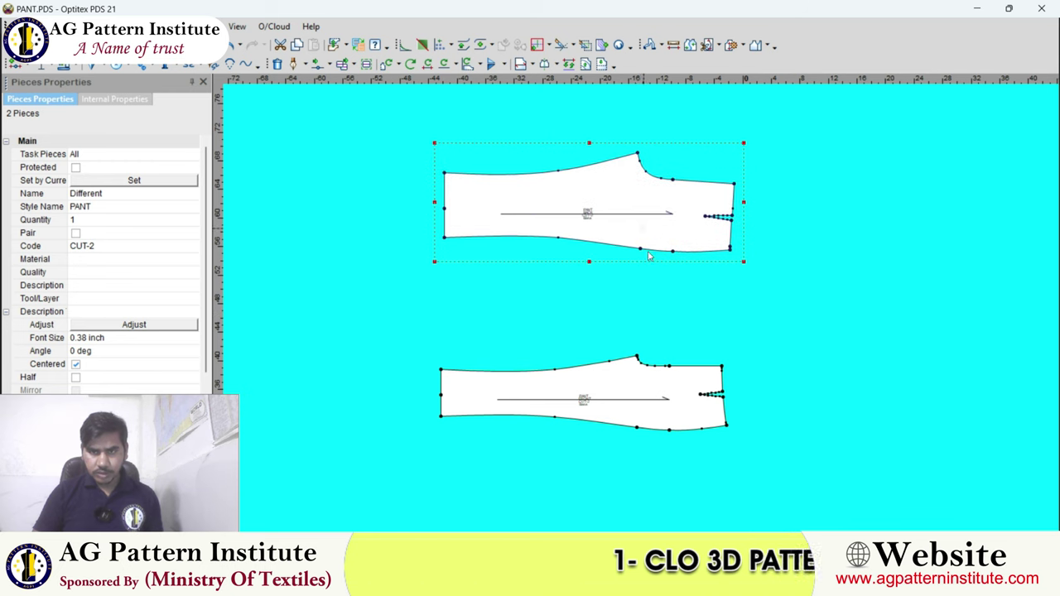
click(642, 313)
scroll(642, 313, up, 3)
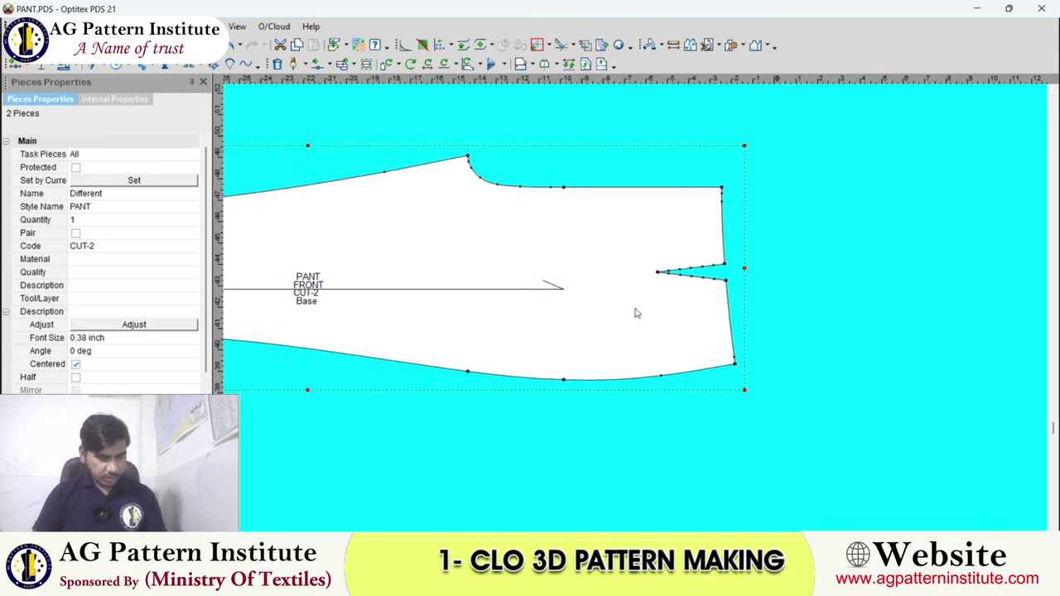
scroll(635, 313, down, 3)
scroll(641, 316, up, 2)
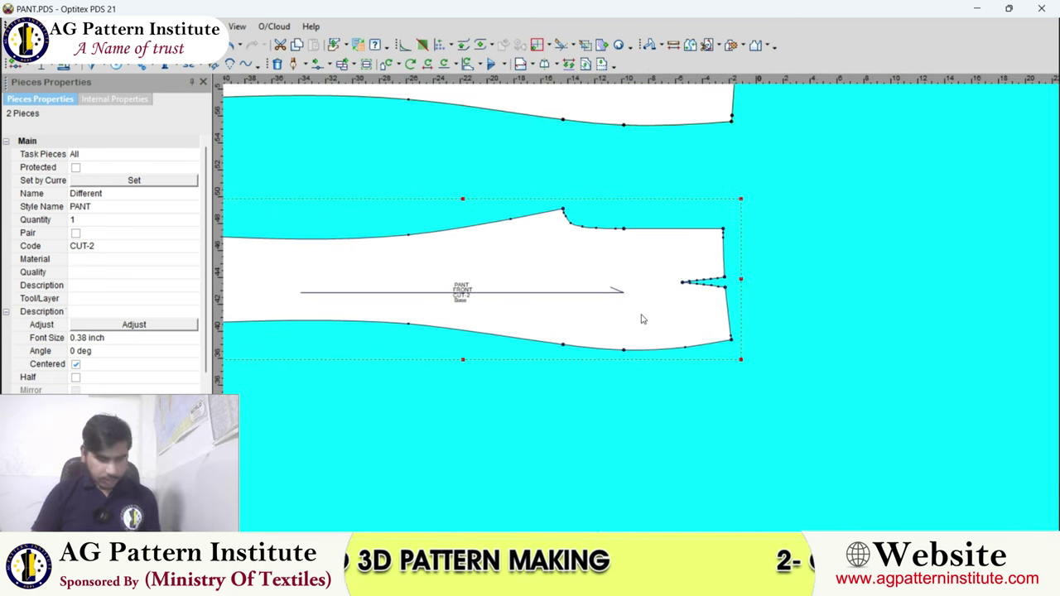
scroll(642, 320, down, 1)
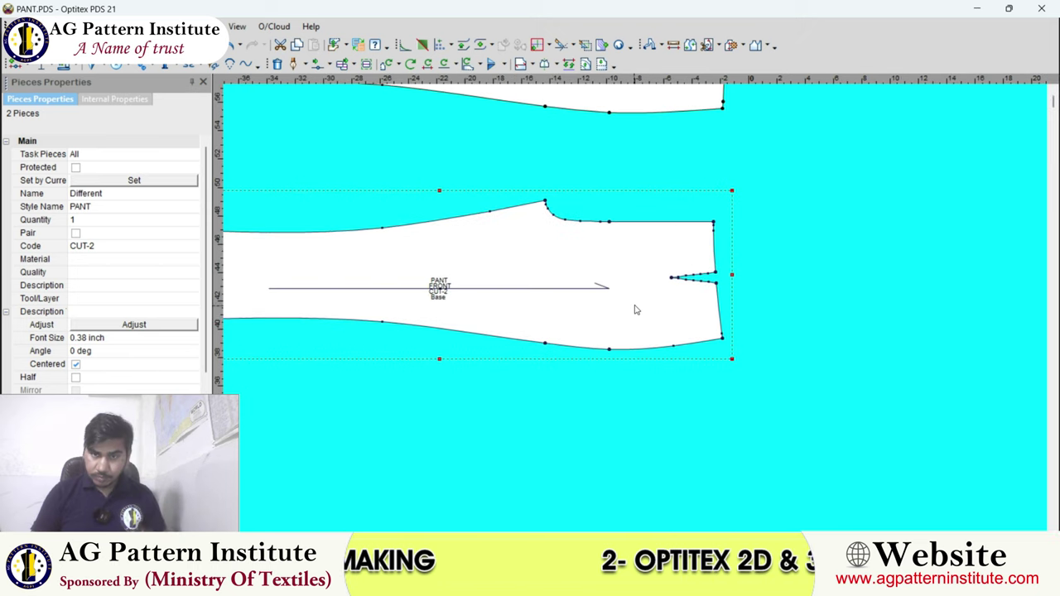
scroll(637, 313, down, 2)
scroll(637, 314, up, 3)
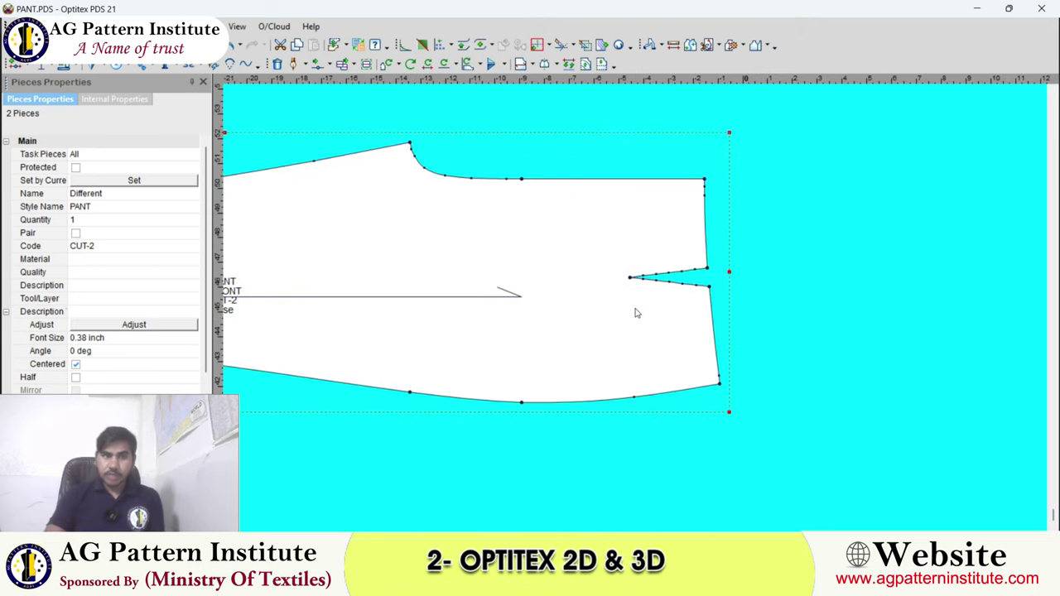
scroll(636, 311, down, 2)
scroll(621, 282, up, 3)
scroll(627, 335, down, 2)
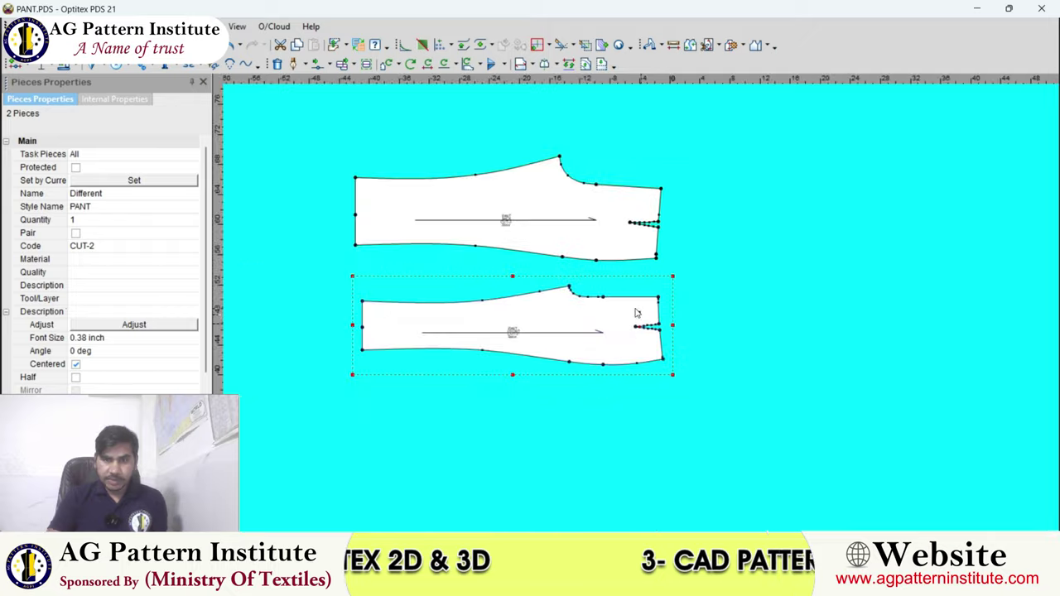
scroll(630, 311, up, 3)
scroll(654, 313, up, 2)
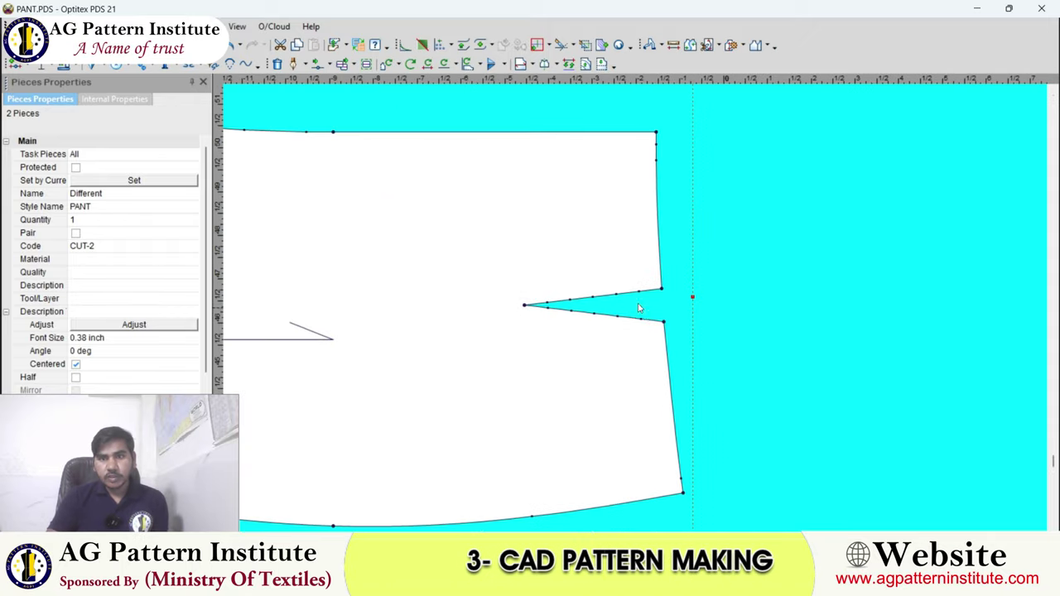
scroll(639, 338, down, 2)
scroll(607, 288, up, 1)
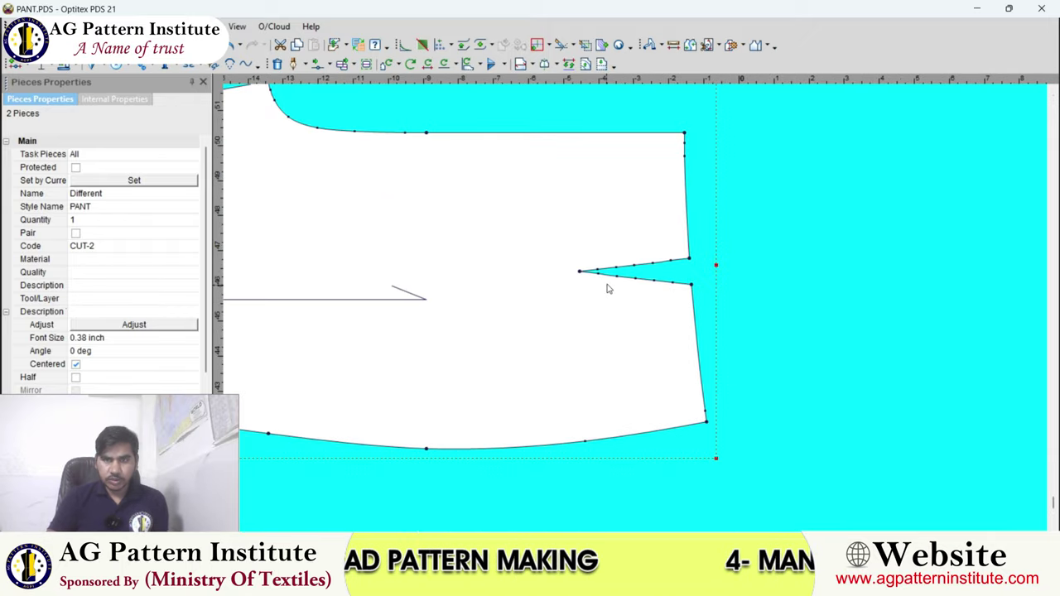
click(579, 271)
scroll(635, 303, down, 3)
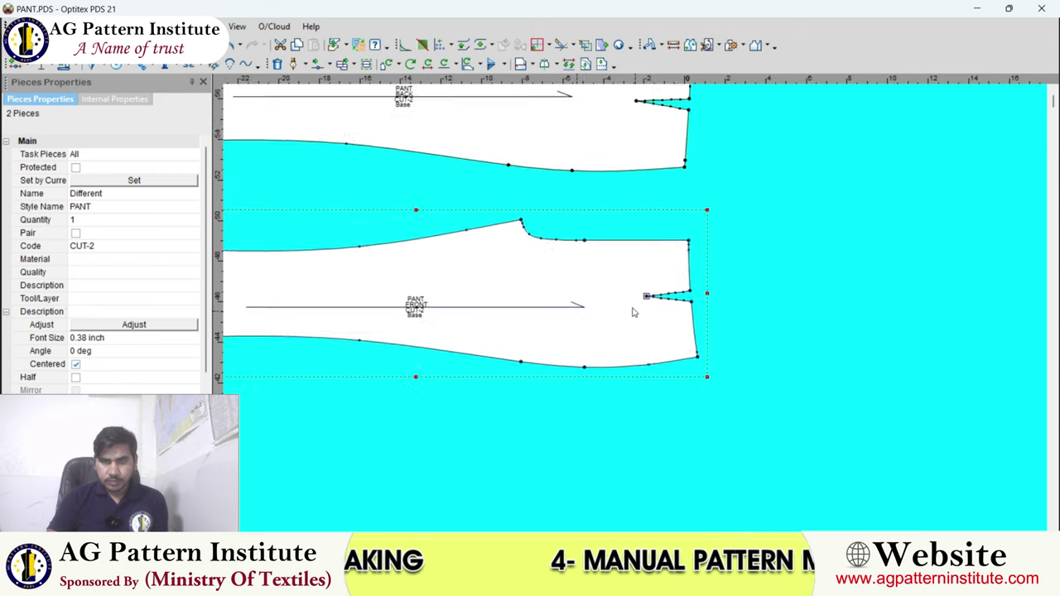
scroll(643, 309, down, 1)
scroll(643, 309, up, 2)
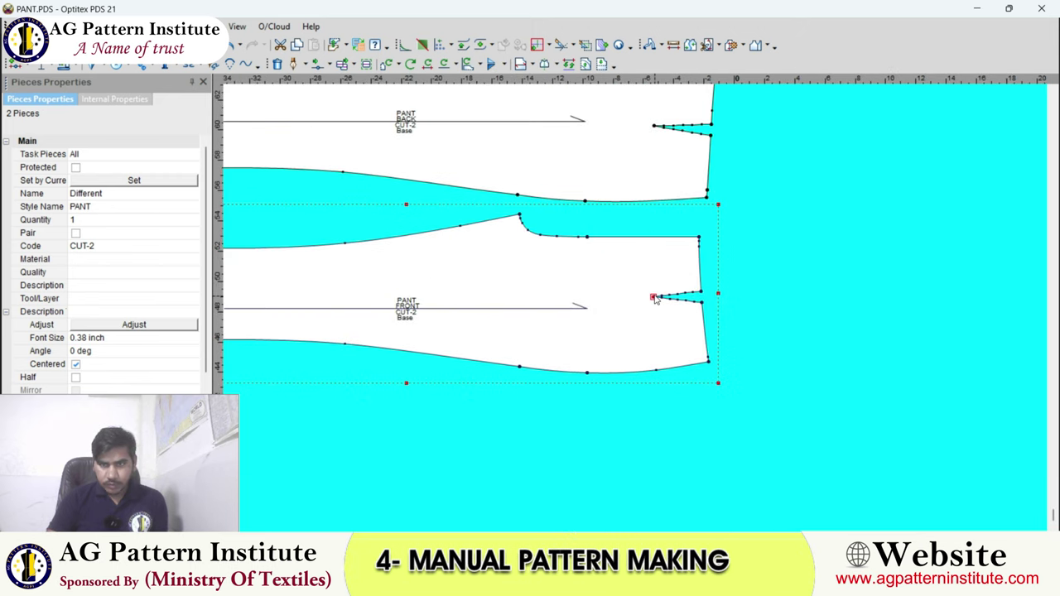
scroll(654, 300, up, 2)
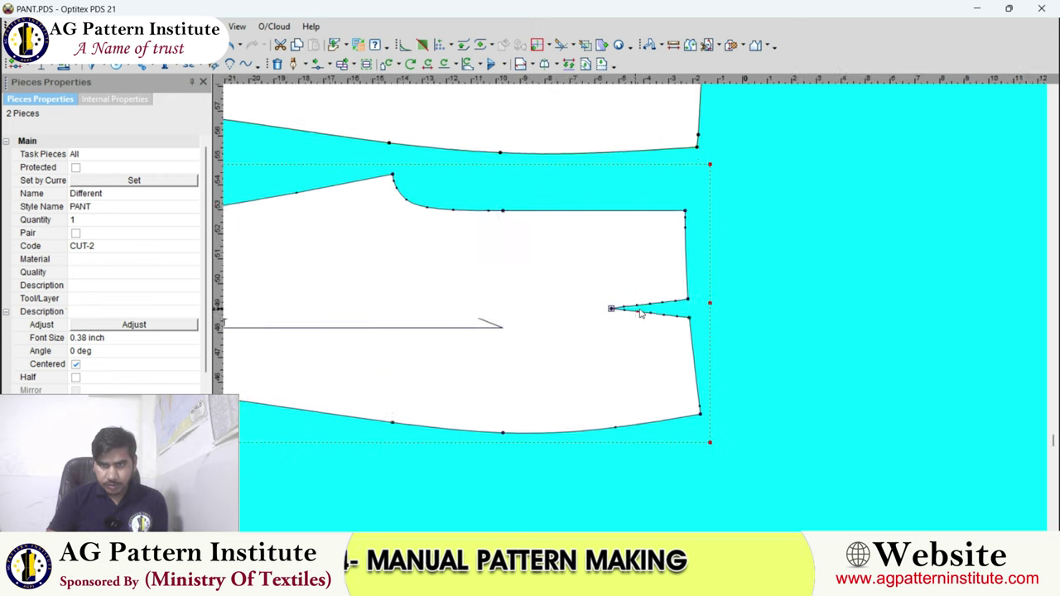
Delete the front piece's dart and place notches where it was, including a third notch.
click(679, 296)
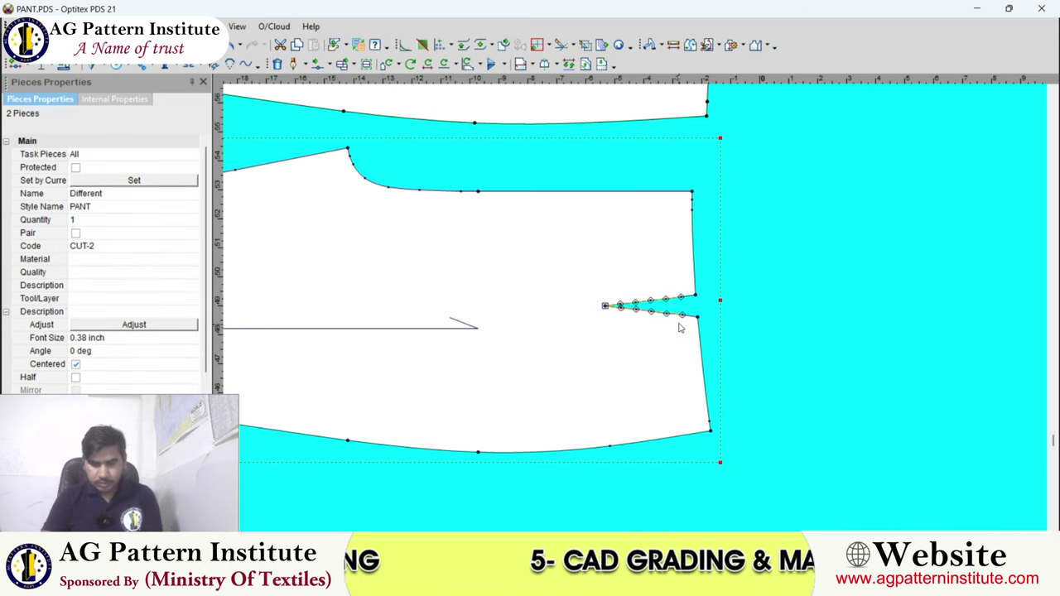
key(Delete)
scroll(655, 319, down, 1)
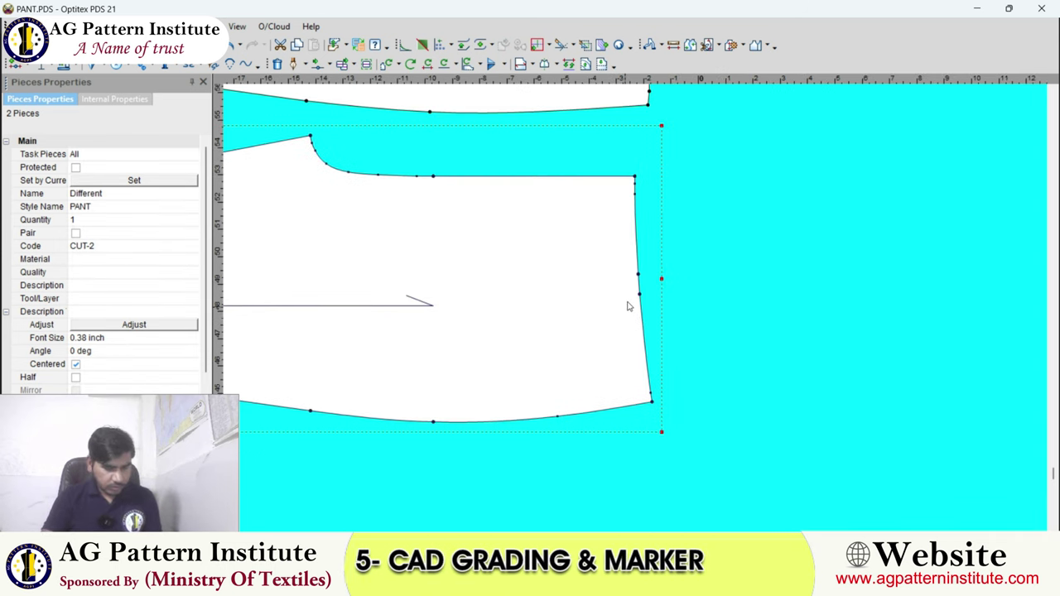
click(647, 290)
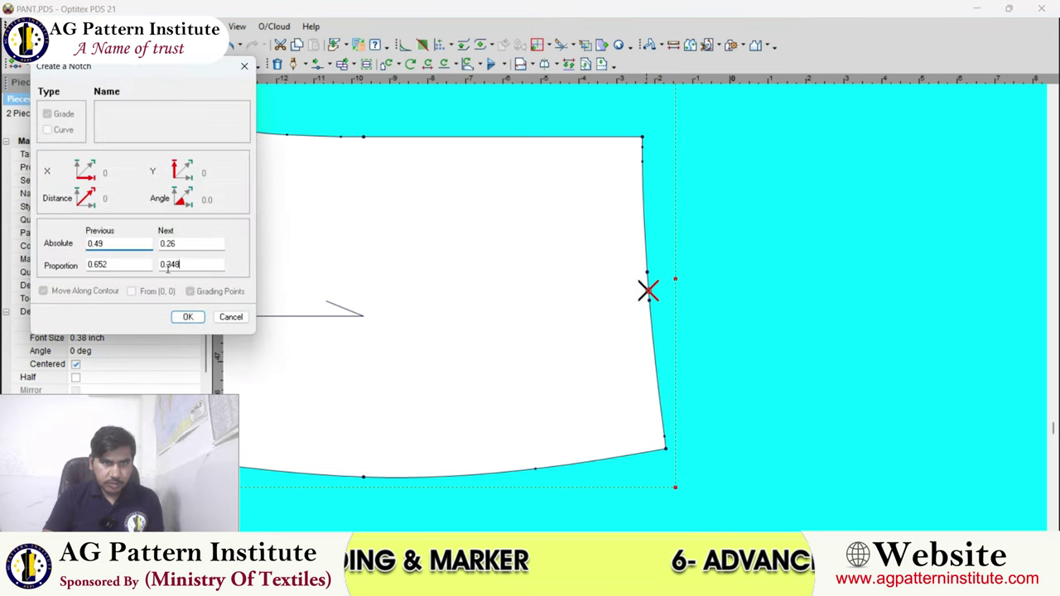
key(BackSpace)
key(Return)
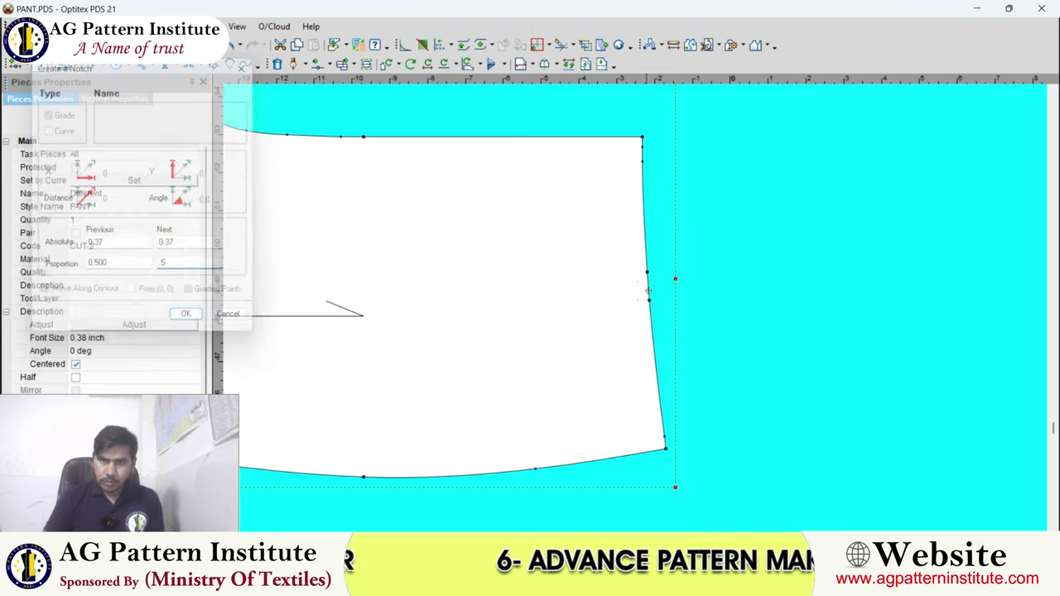
scroll(505, 292, up, 2)
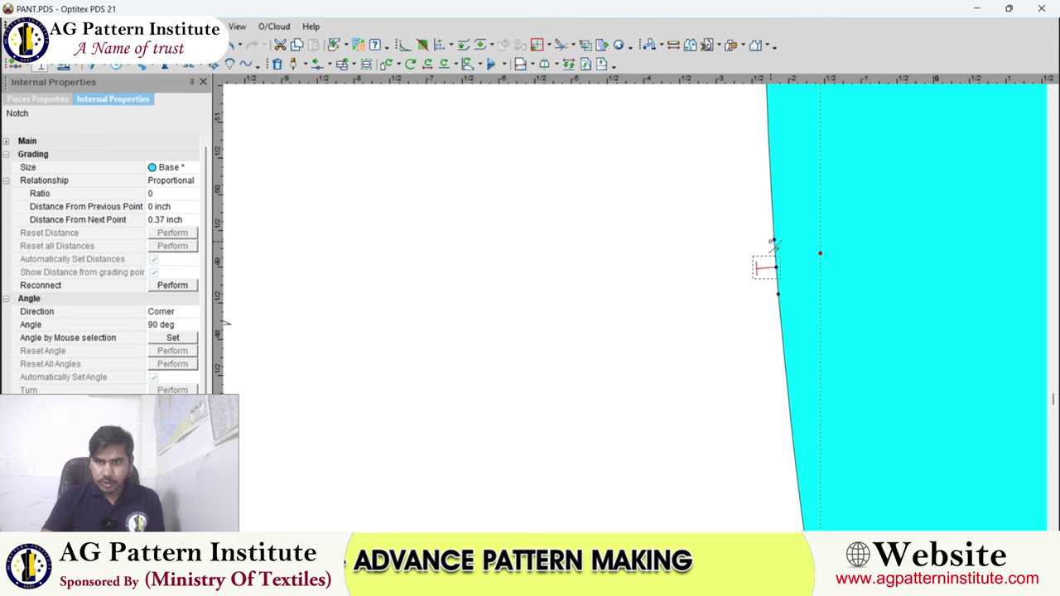
click(777, 293)
scroll(777, 294, down, 2)
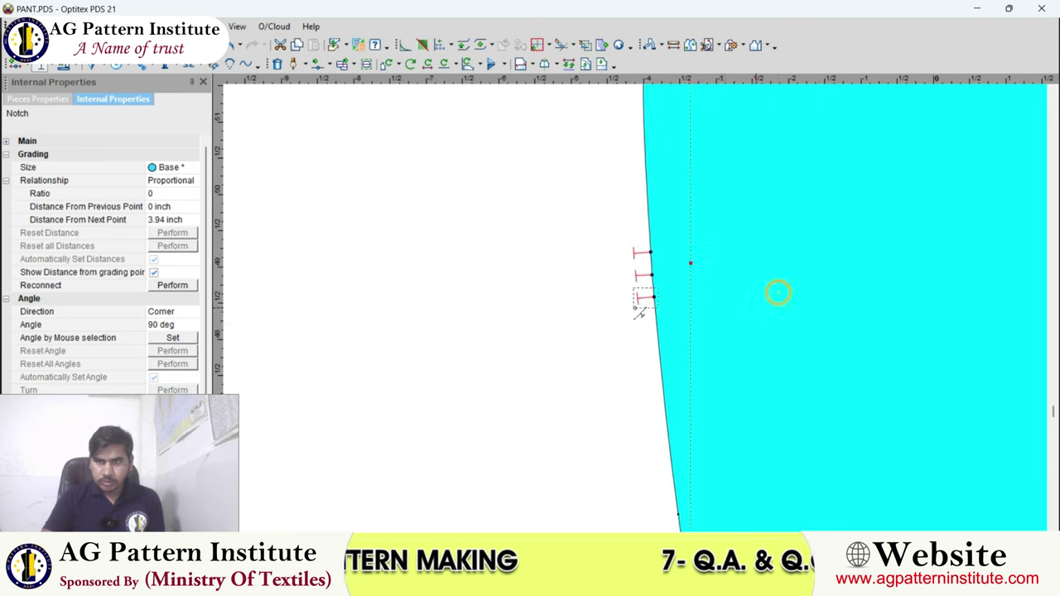
scroll(639, 311, up, 2)
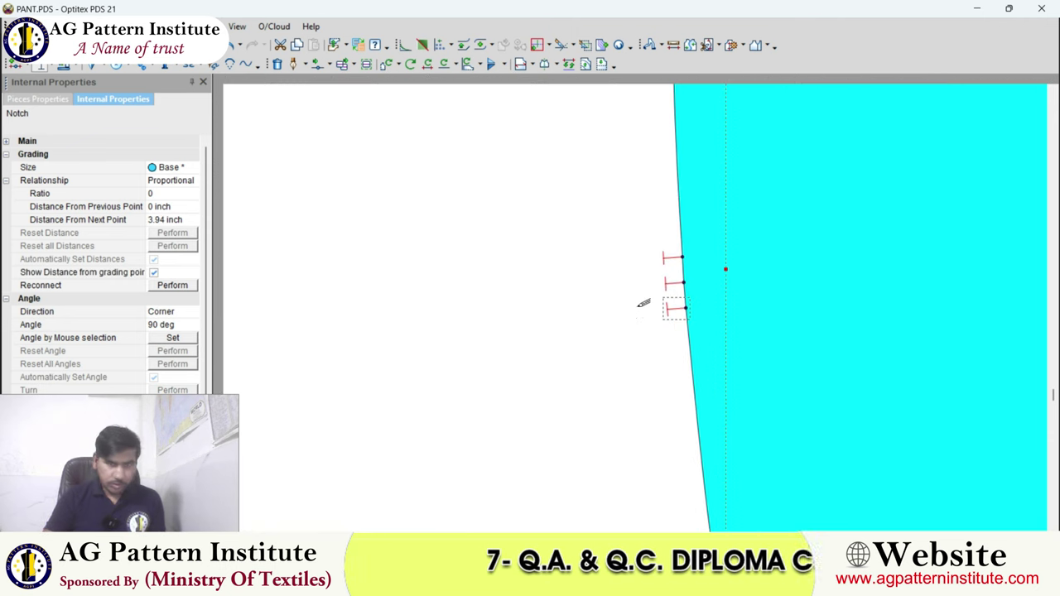
scroll(643, 273, up, 1)
Draw a short internal line with an arrowhead beside the notches, then return to selecting.
key(Return)
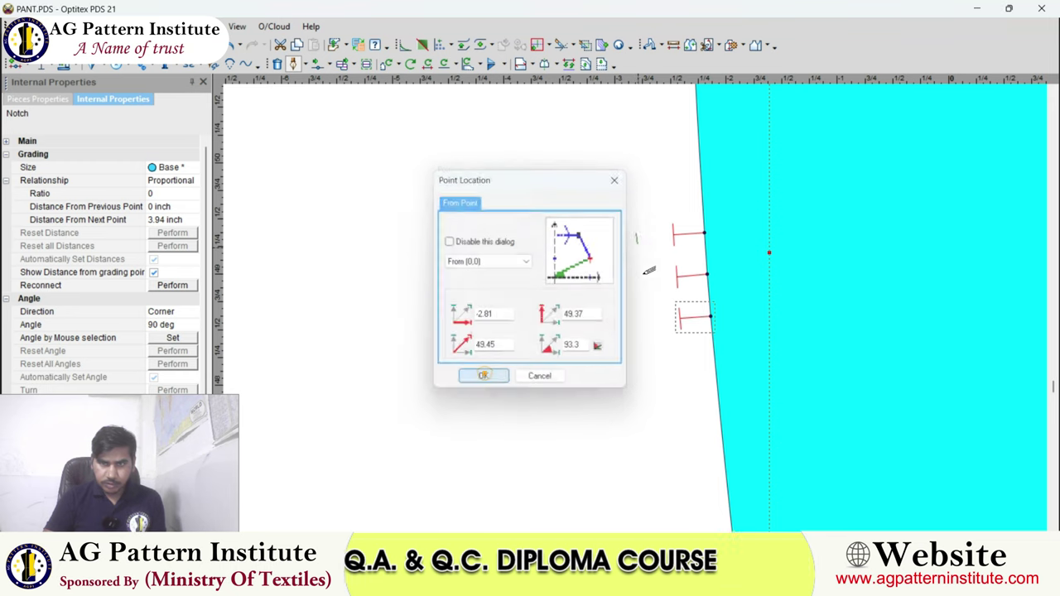
click(483, 376)
click(340, 346)
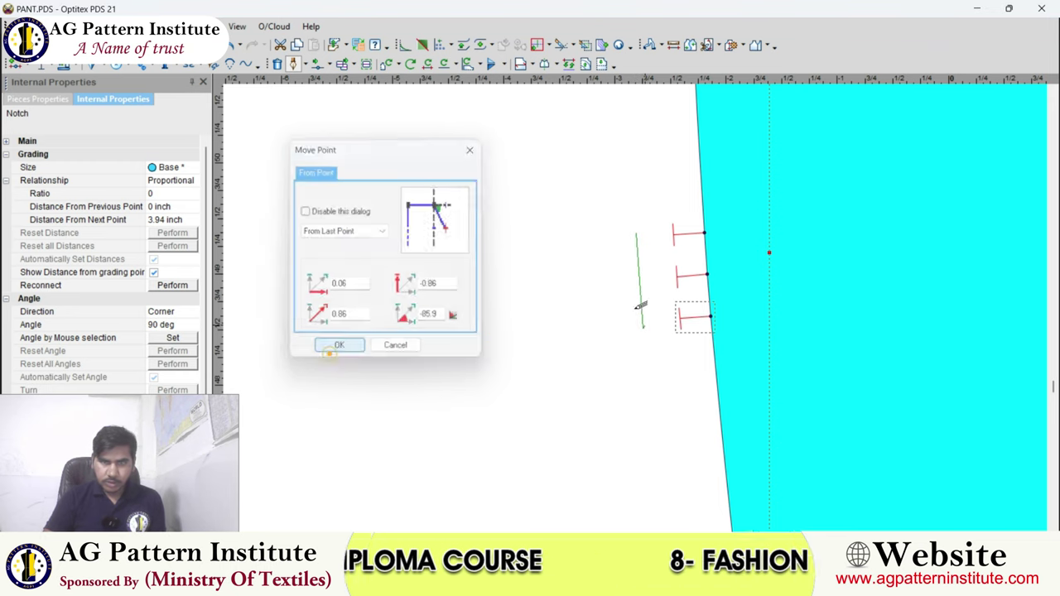
click(335, 346)
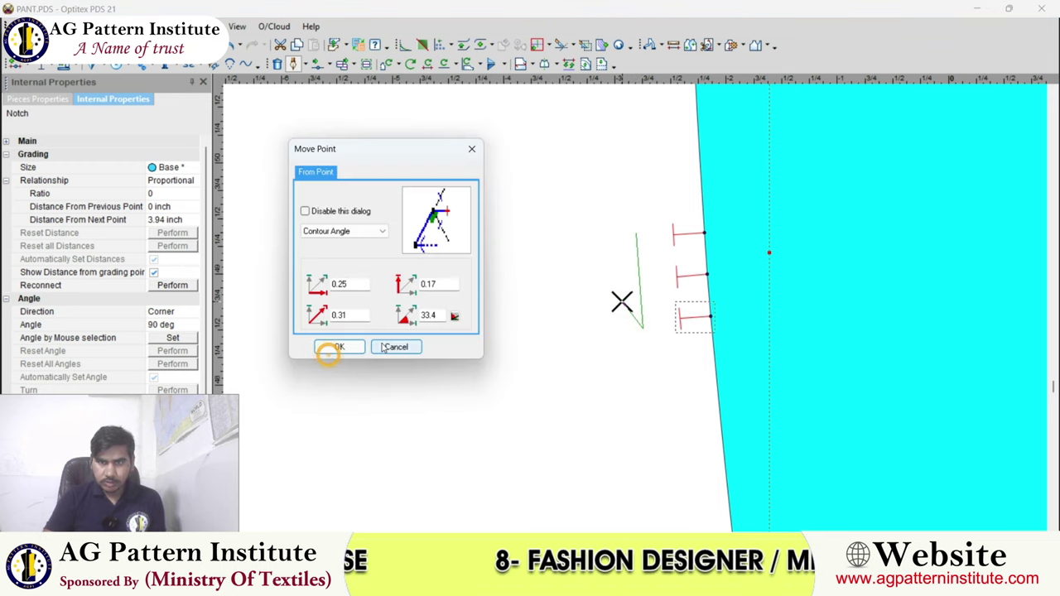
click(599, 319)
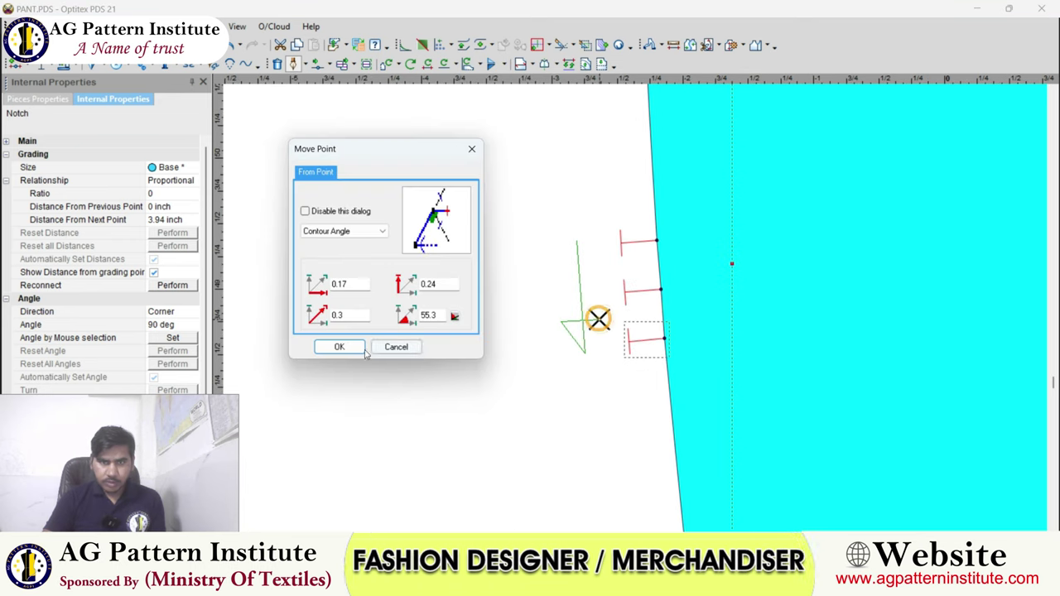
click(346, 346)
click(585, 351)
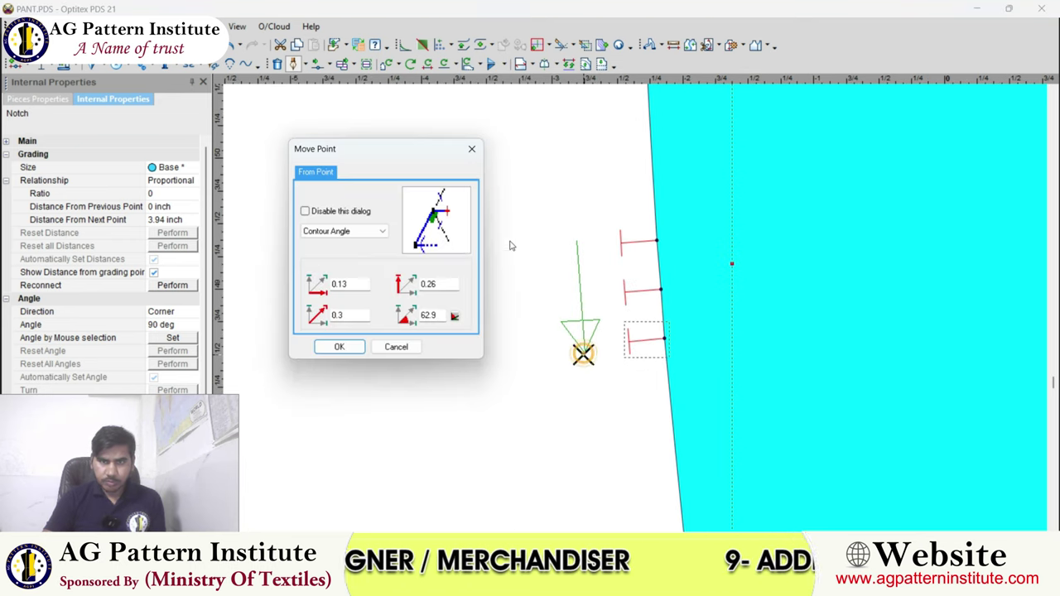
click(331, 348)
right_click(579, 233)
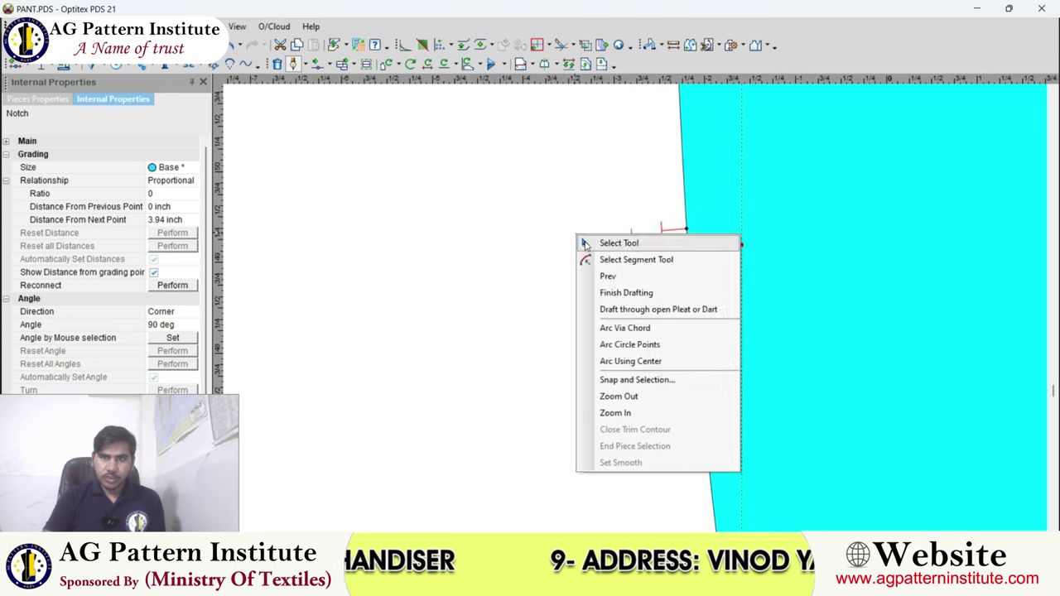
click(584, 241)
scroll(636, 313, down, 3)
scroll(687, 224, down, 3)
click(691, 206)
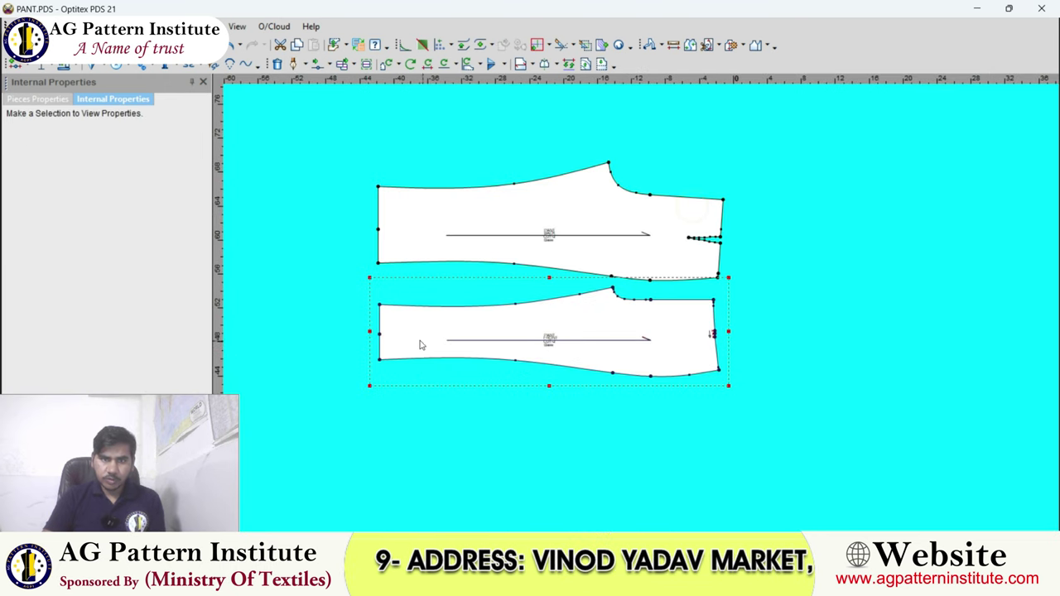
Drag the lower pant piece up so it lies over the upper piece.
click(380, 335)
drag(380, 335, 373, 227)
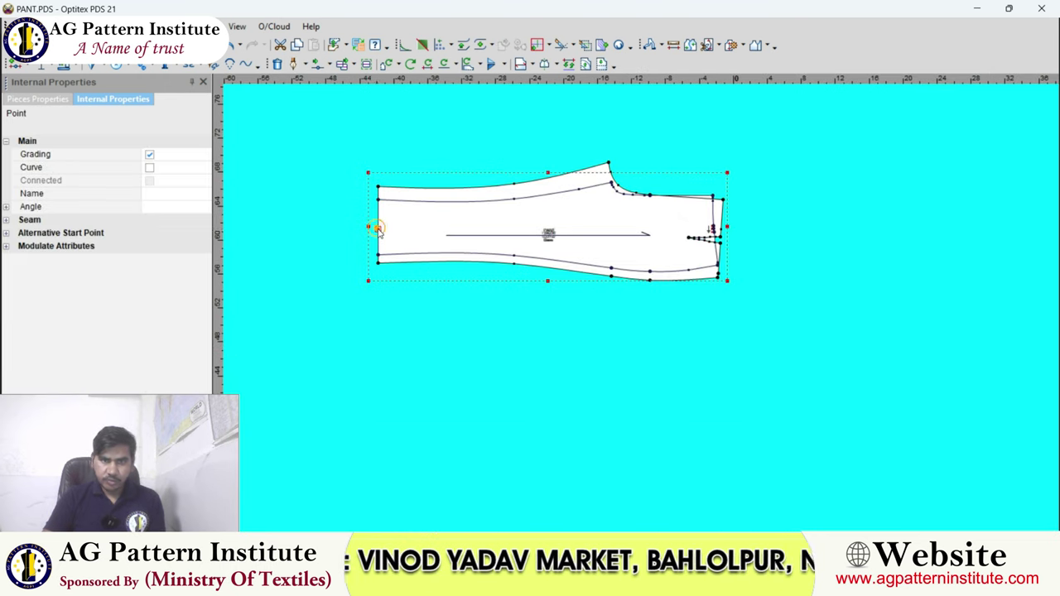
scroll(648, 328, up, 2)
scroll(786, 349, down, 2)
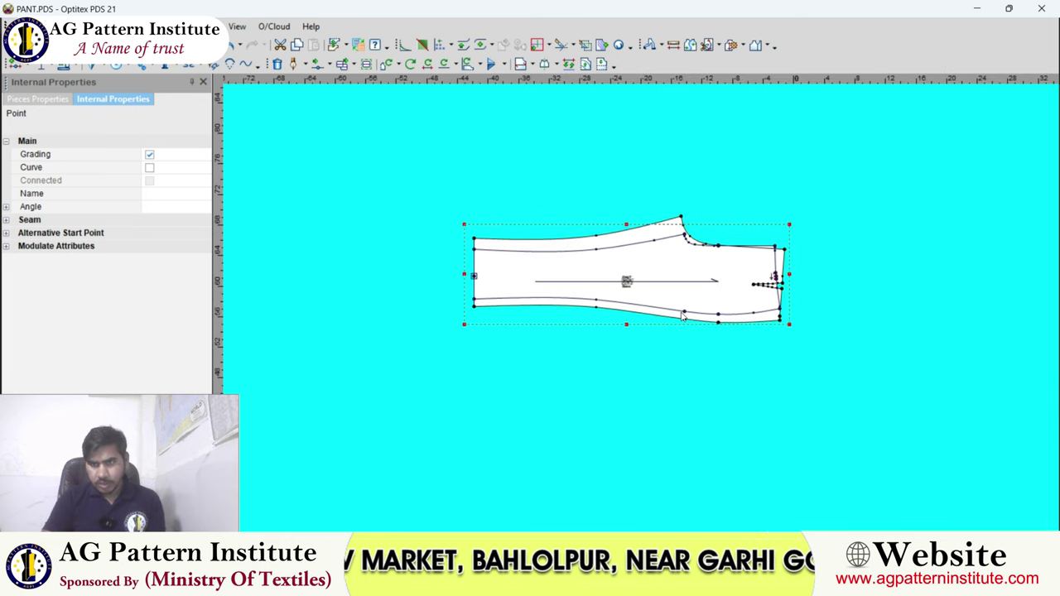
scroll(712, 274, up, 2)
scroll(646, 287, up, 1)
scroll(634, 249, up, 1)
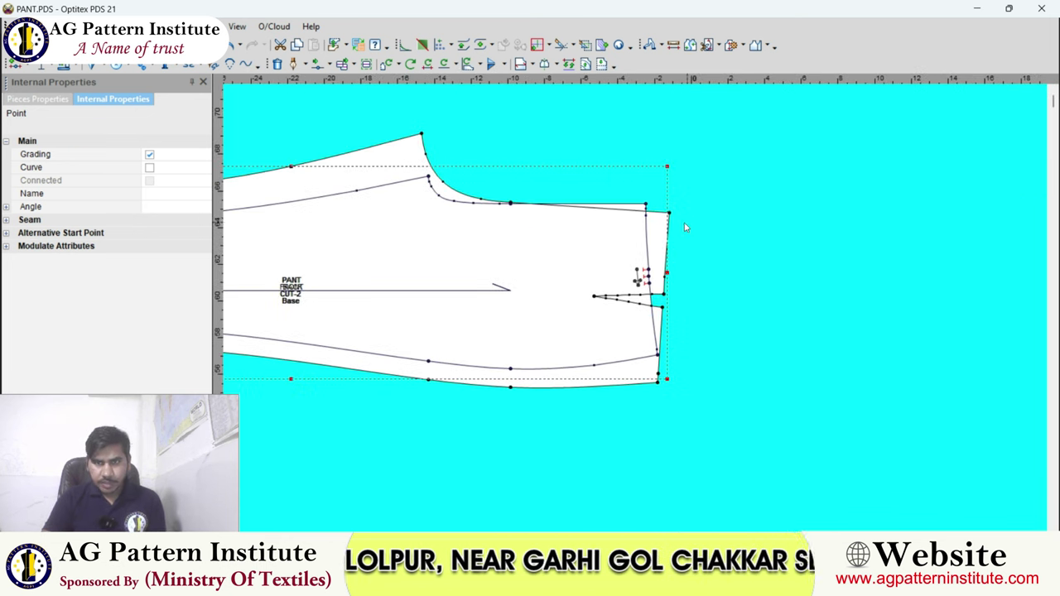
Pull a vertical guide from the ruler along the waist edge of the overlaid pieces.
drag(221, 320, 671, 285)
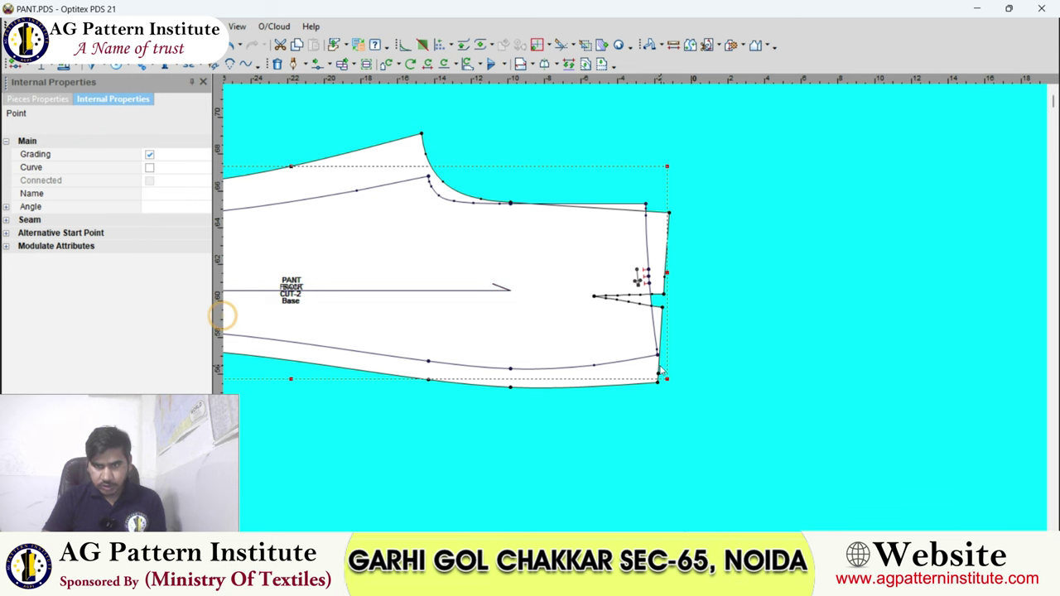
scroll(660, 238, down, 1)
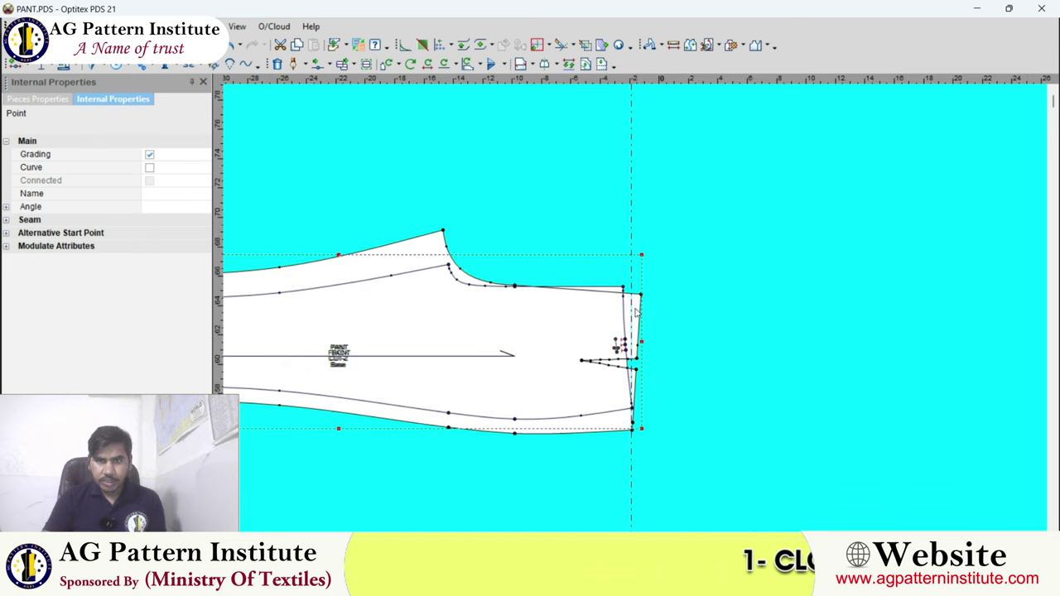
scroll(636, 308, up, 2)
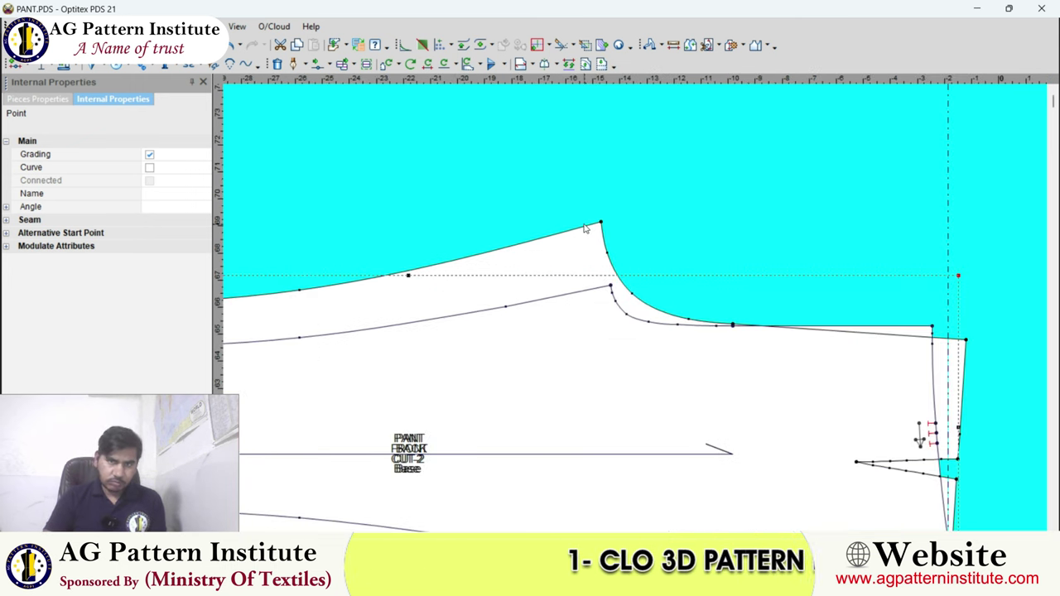
click(230, 246)
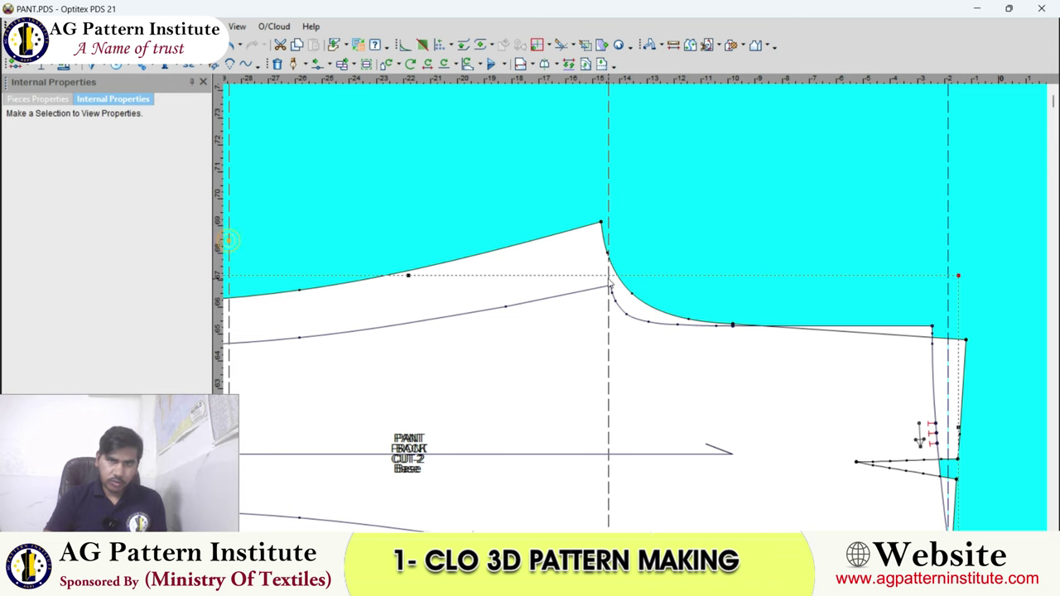
scroll(635, 303, up, 2)
scroll(745, 345, down, 3)
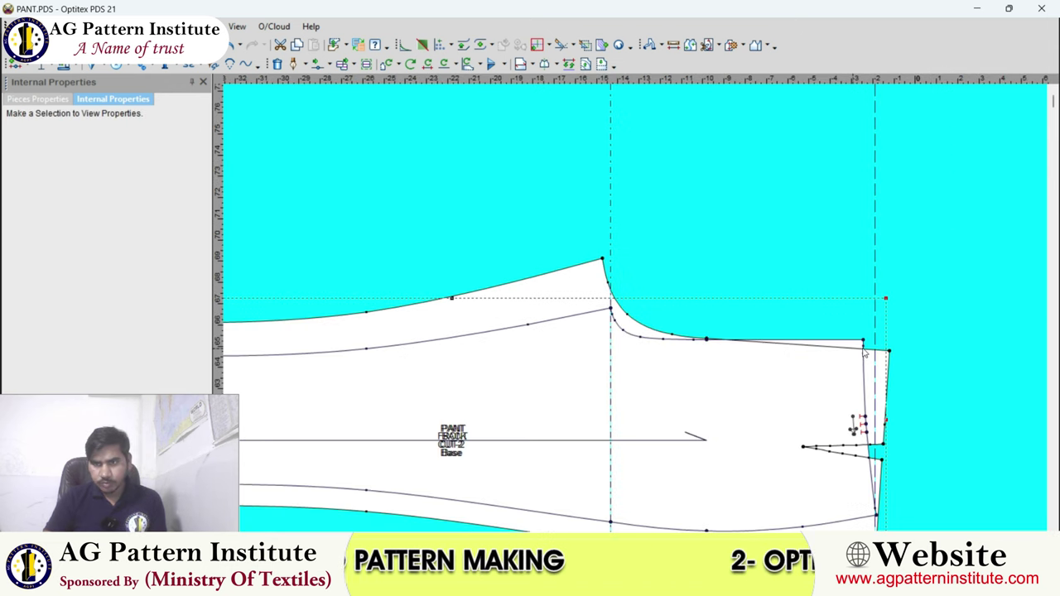
scroll(864, 352, down, 2)
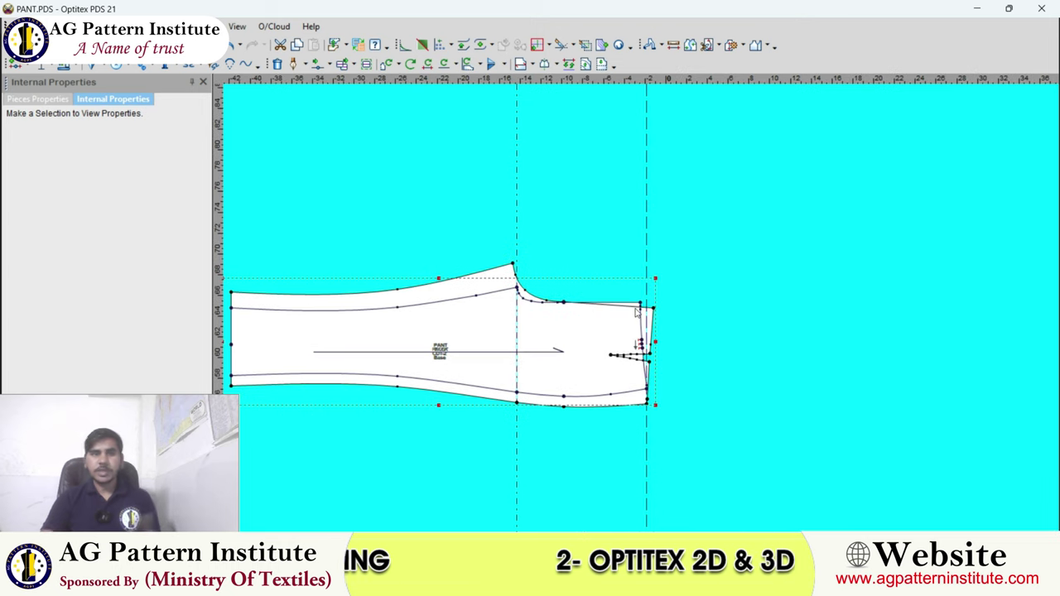
scroll(637, 310, up, 2)
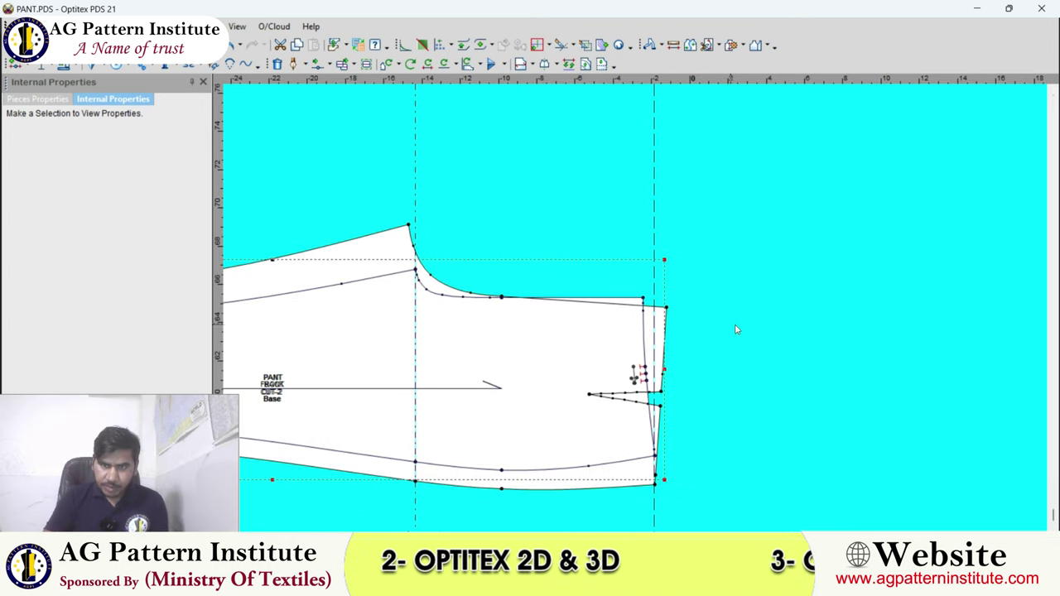
click(714, 580)
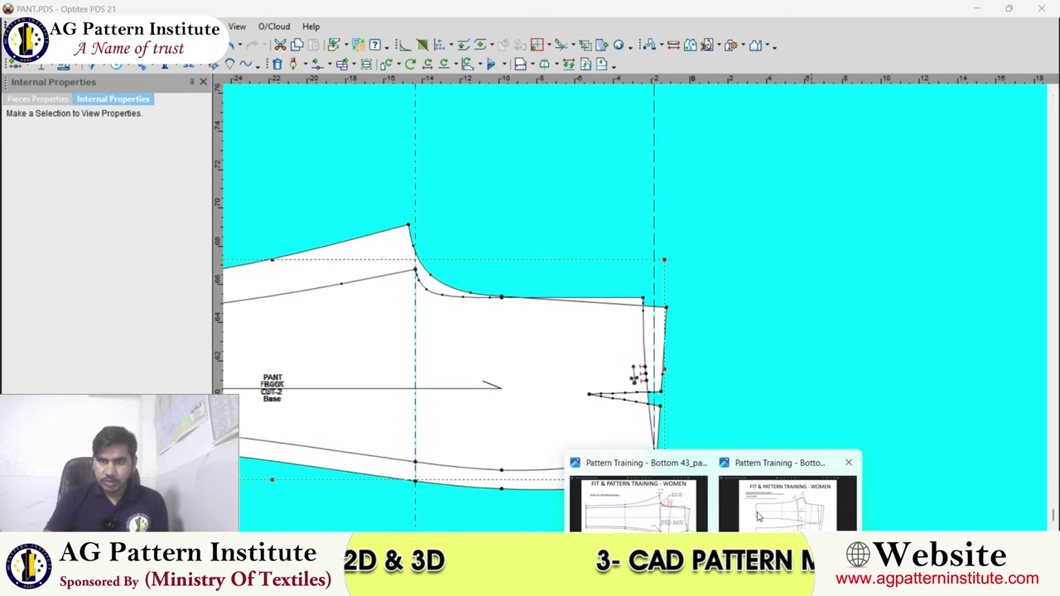
Open the desktop Pattern Training images in Photos, enlarging the BACK/FRONT pattern-correction slide.
click(788, 508)
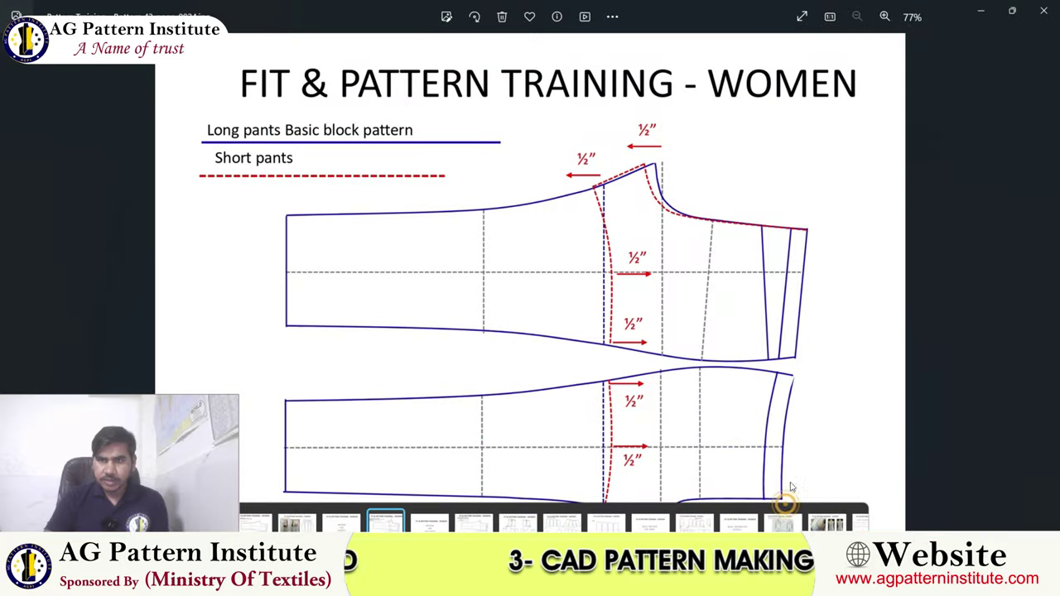
click(999, 15)
click(977, 10)
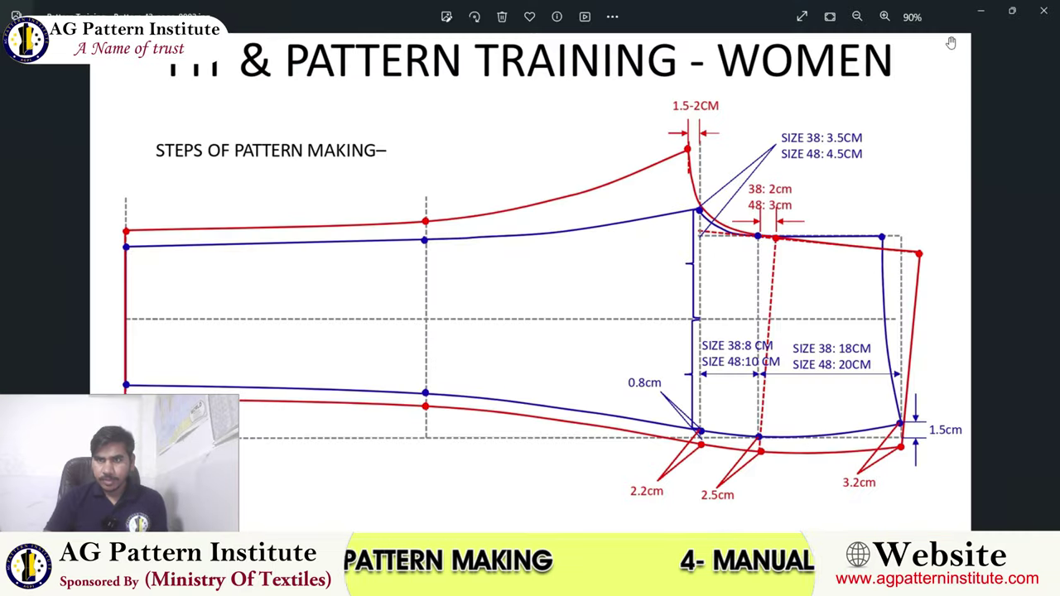
click(980, 13)
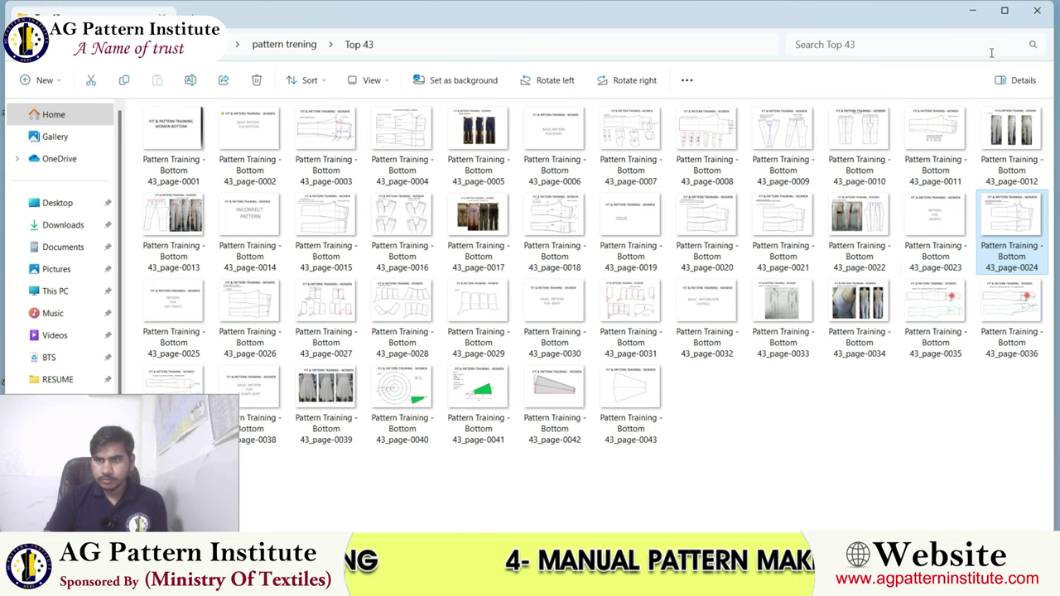
click(974, 12)
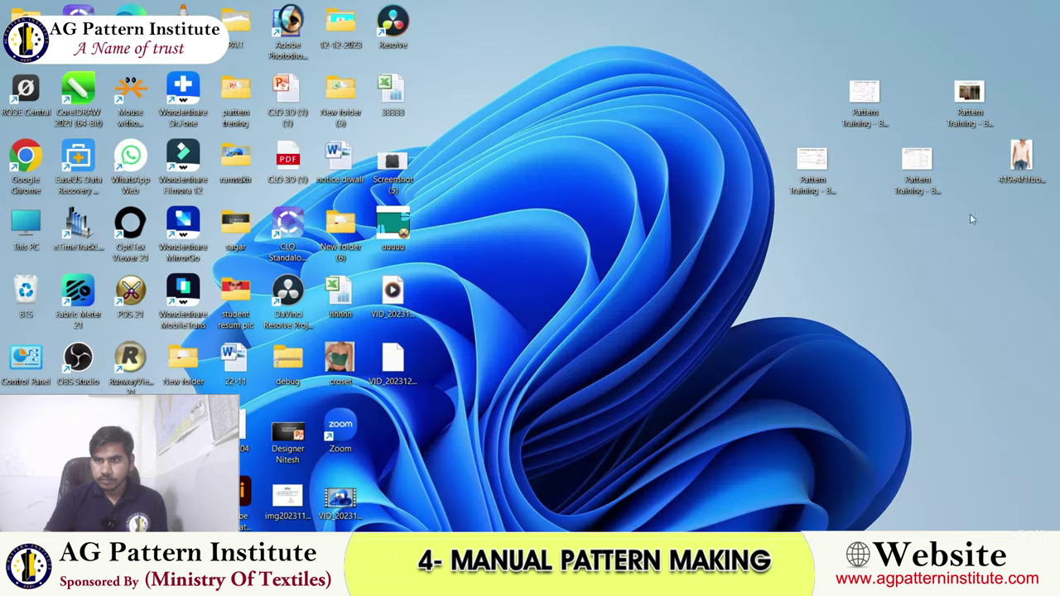
double_click(919, 165)
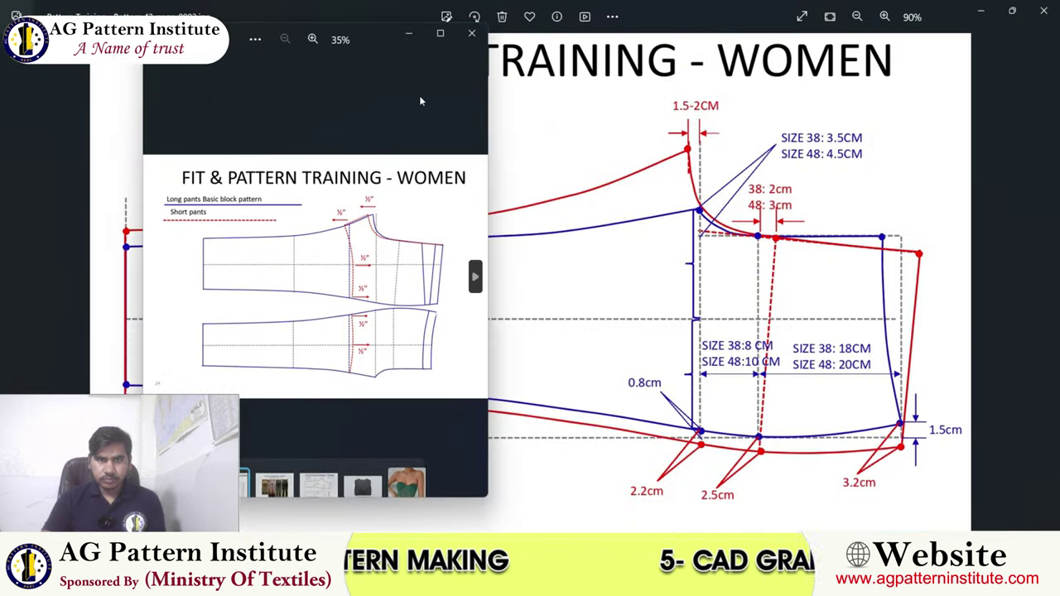
click(471, 34)
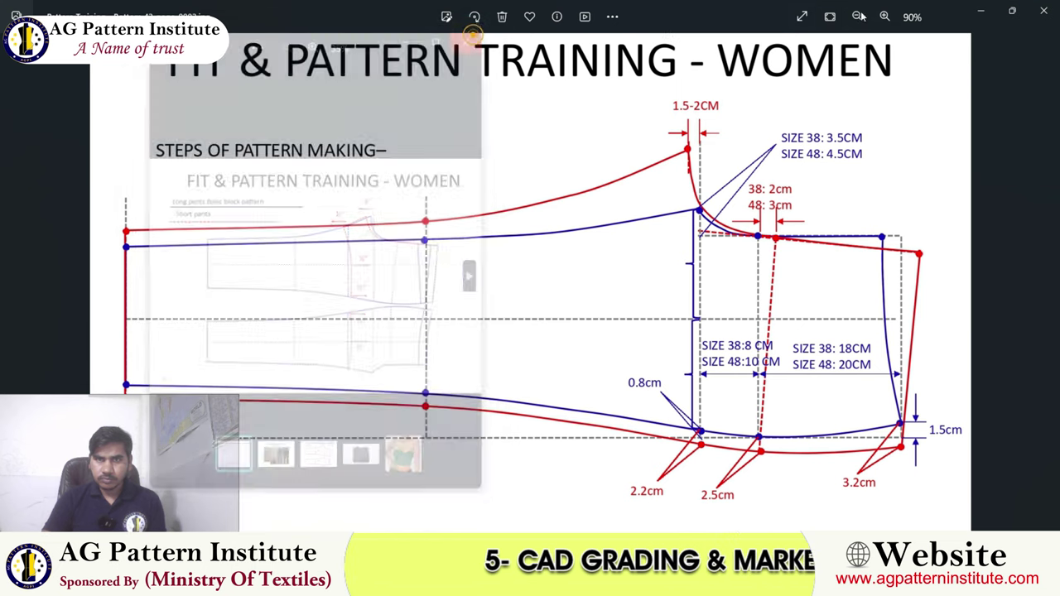
click(1044, 11)
double_click(866, 106)
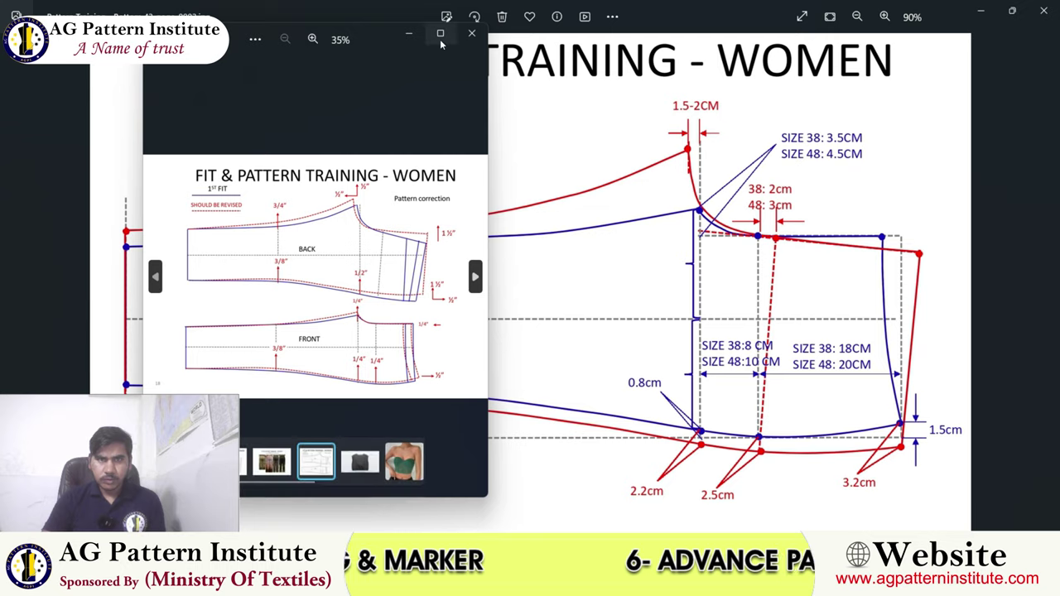
click(439, 35)
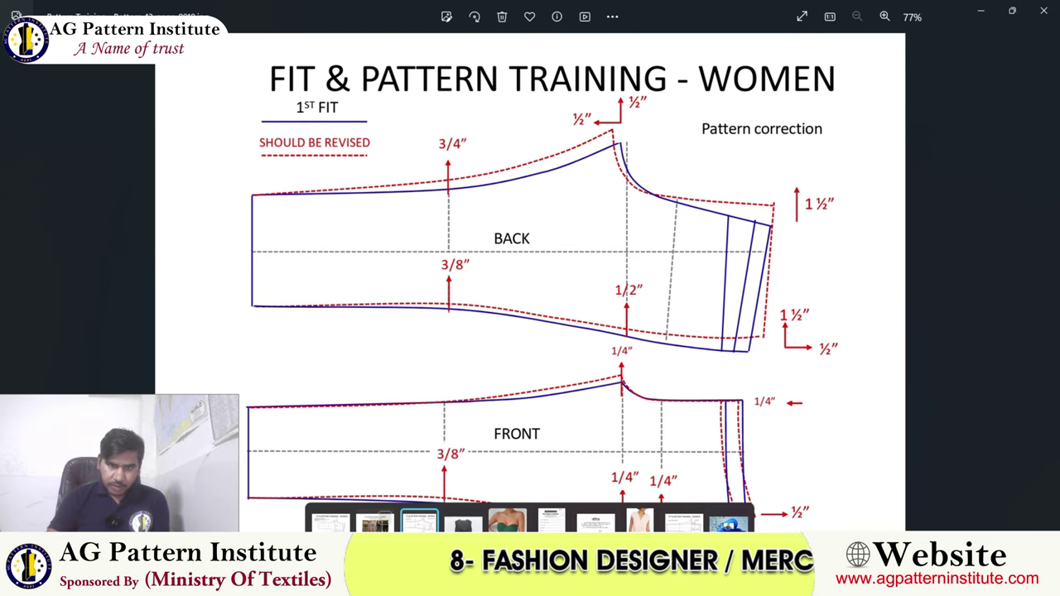
Compare the slant-back-rise fitting photos side by side with the long/short pants block slide.
key(Left)
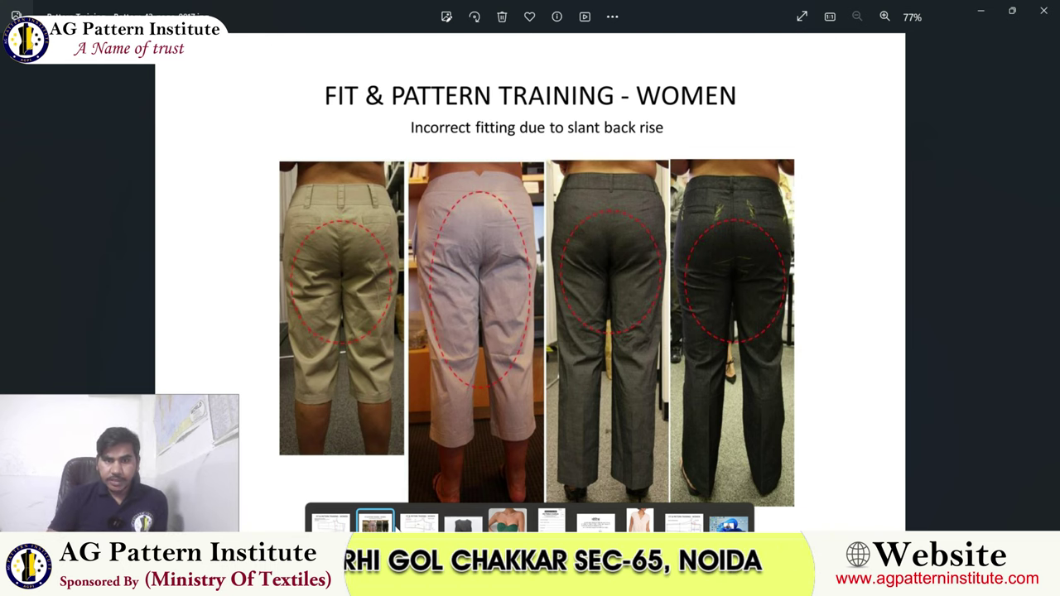
click(419, 524)
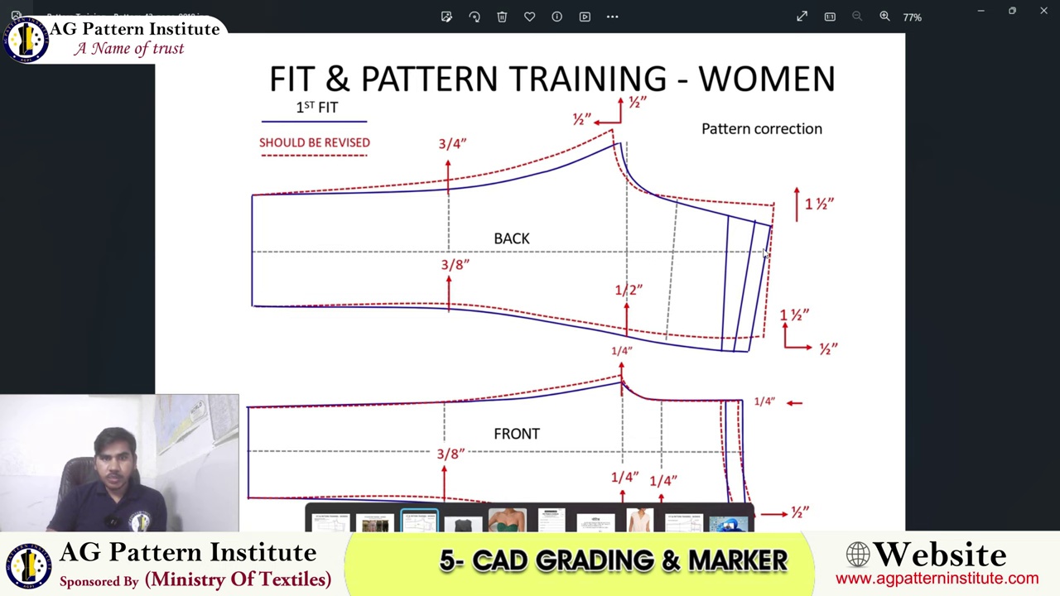
key(Left)
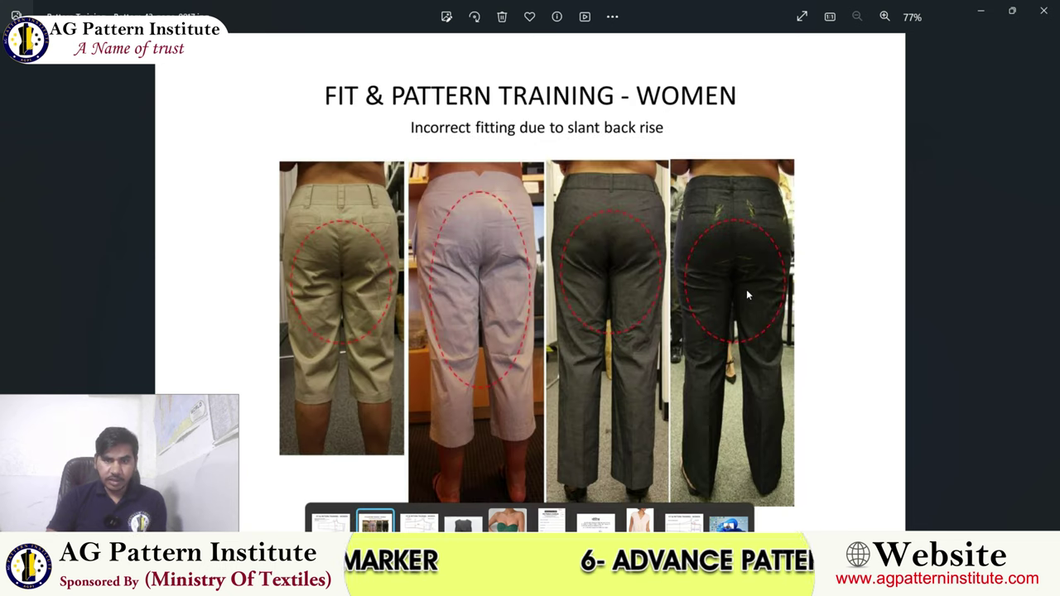
click(340, 522)
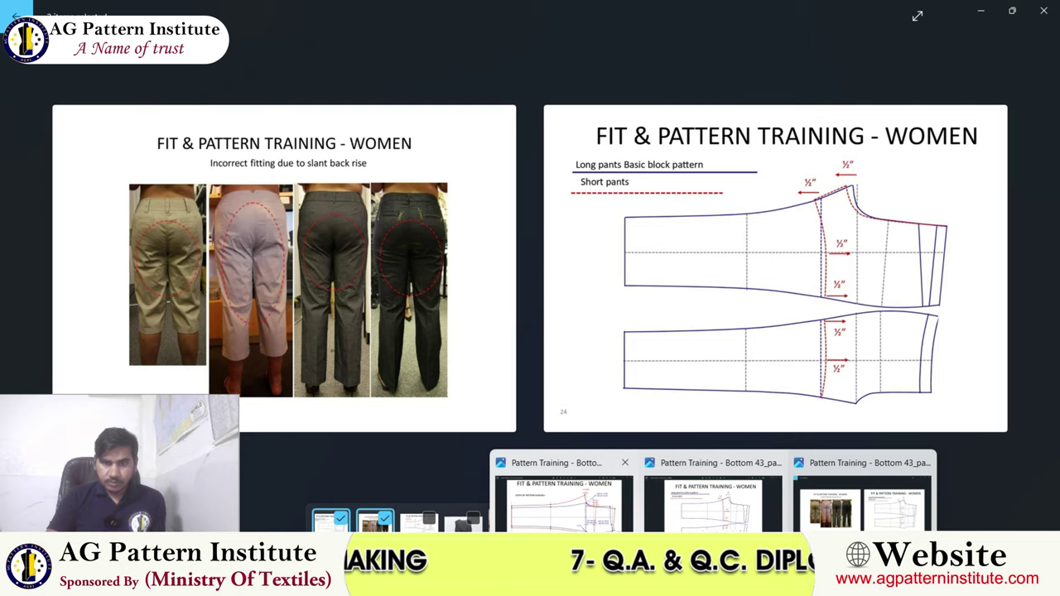
Zoom around the STEPS OF PATTERN MAKING trouser draft, then switch back to the PANT pattern.
click(592, 518)
scroll(701, 230, up, 1)
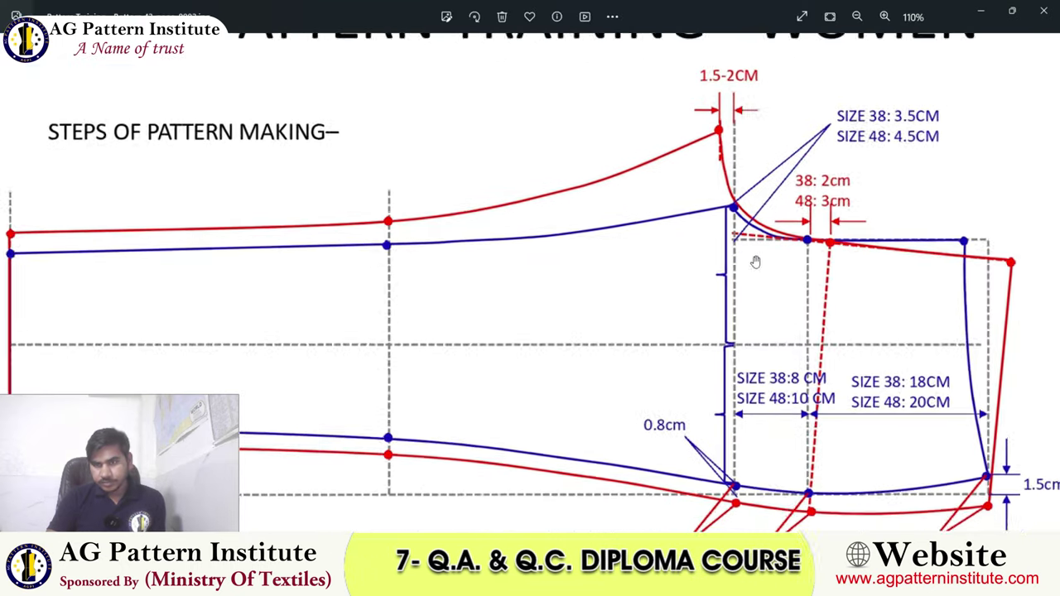
scroll(755, 261, down, 2)
scroll(798, 305, up, 2)
scroll(797, 348, up, 1)
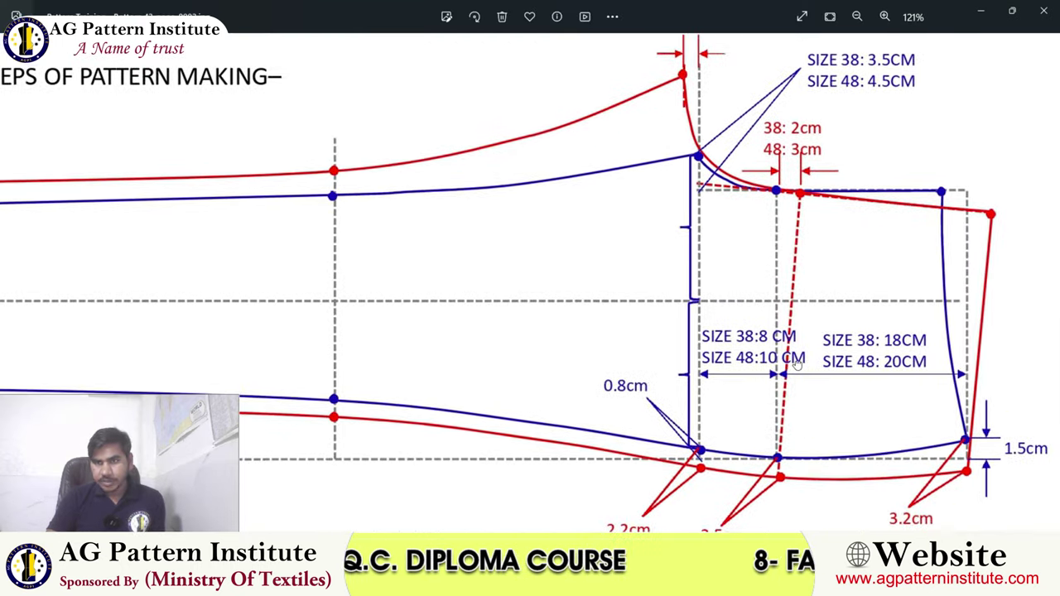
drag(797, 365, 797, 360)
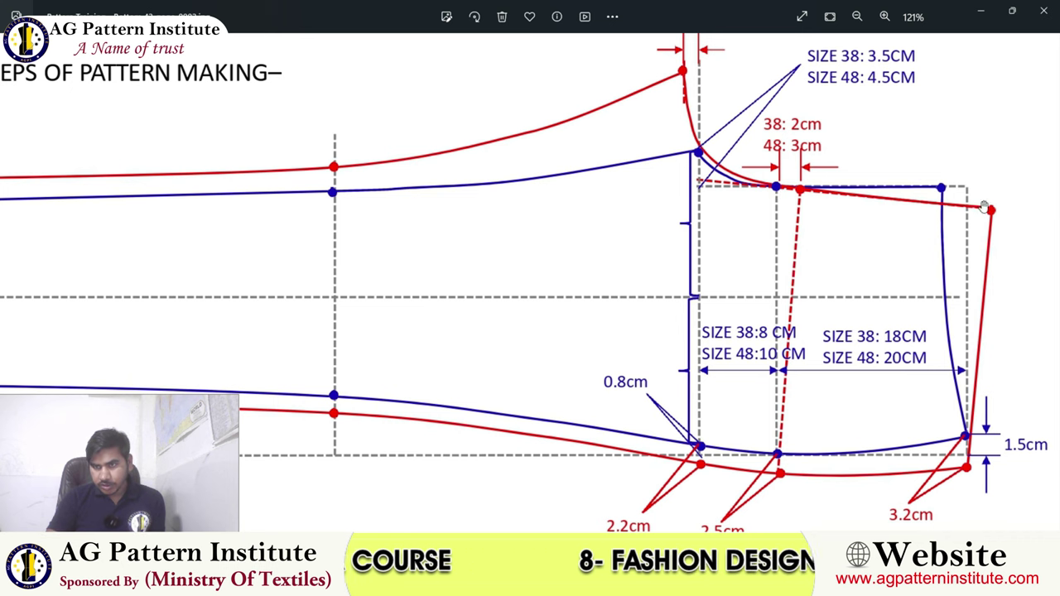
scroll(886, 277, up, 1)
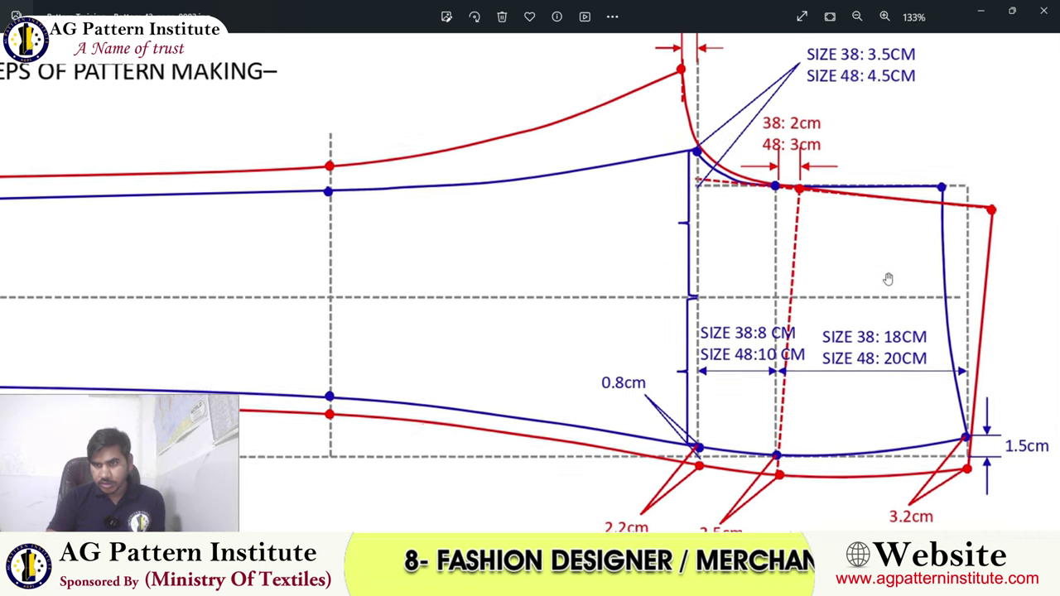
scroll(885, 277, up, 2)
scroll(981, 213, down, 2)
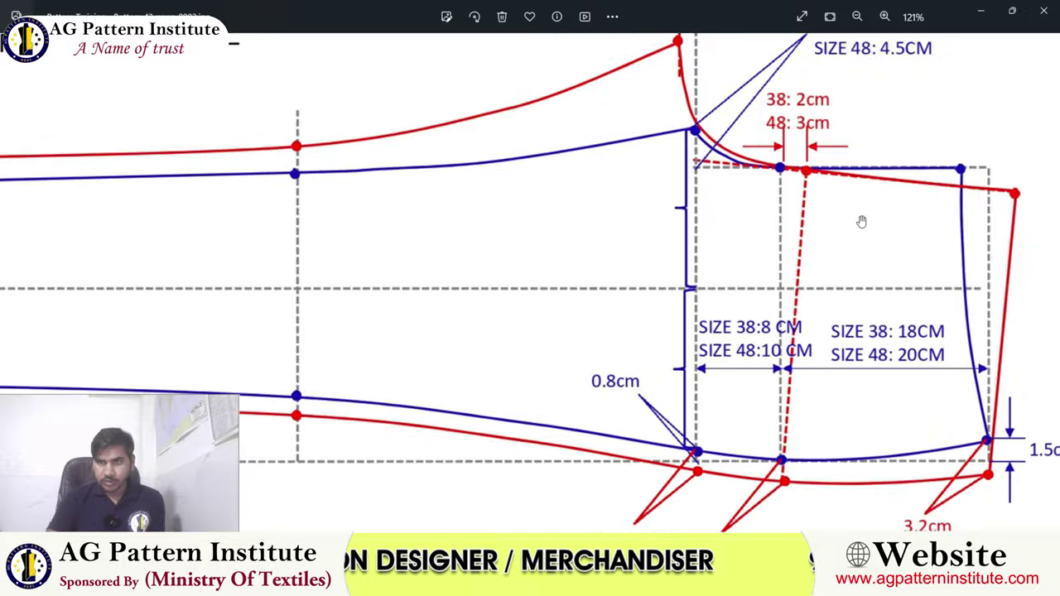
scroll(864, 224, down, 2)
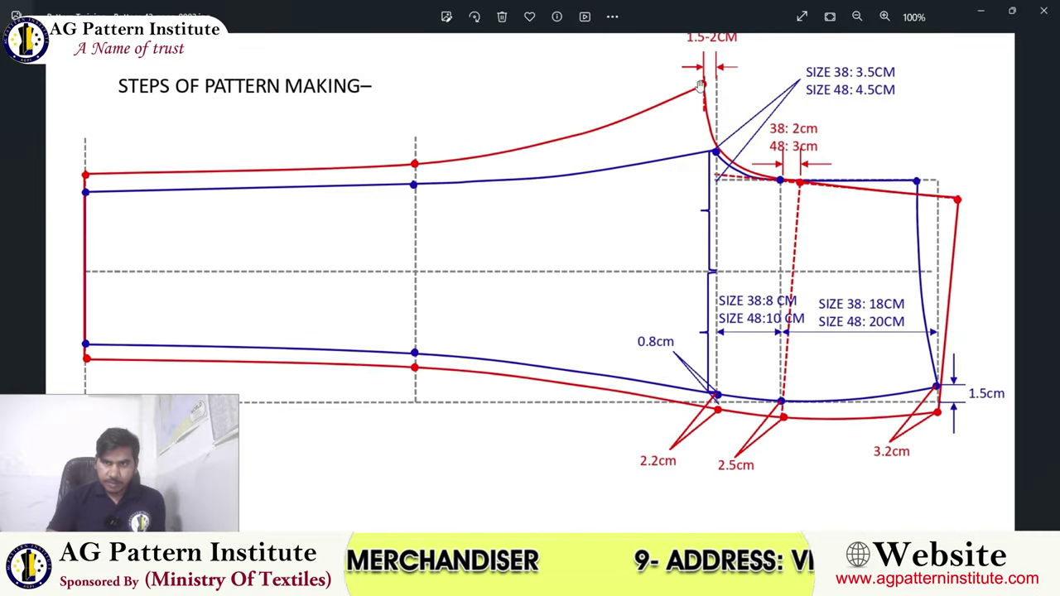
scroll(692, 114, down, 1)
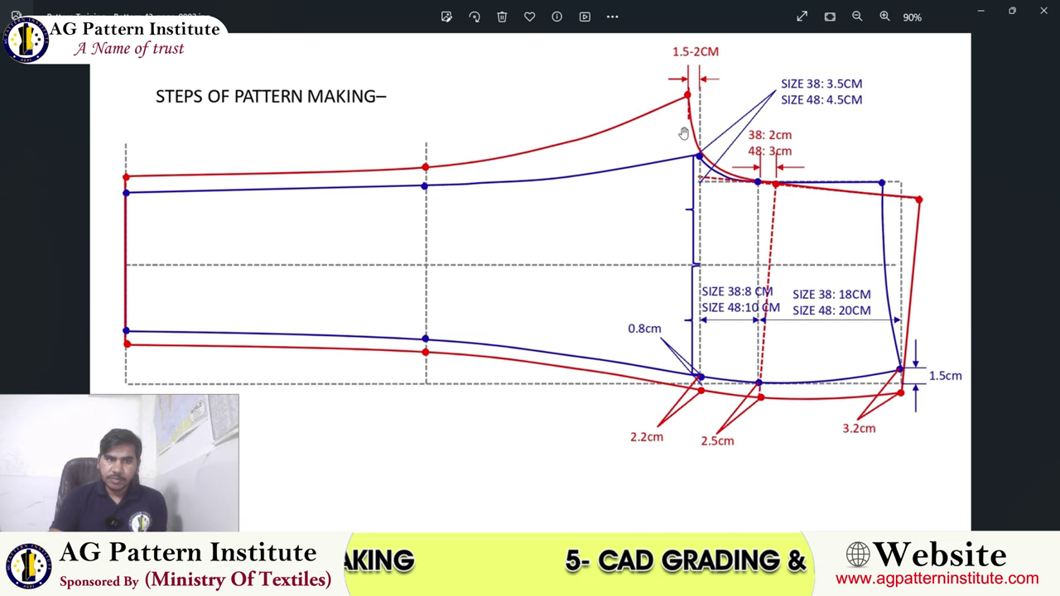
scroll(683, 133, down, 1)
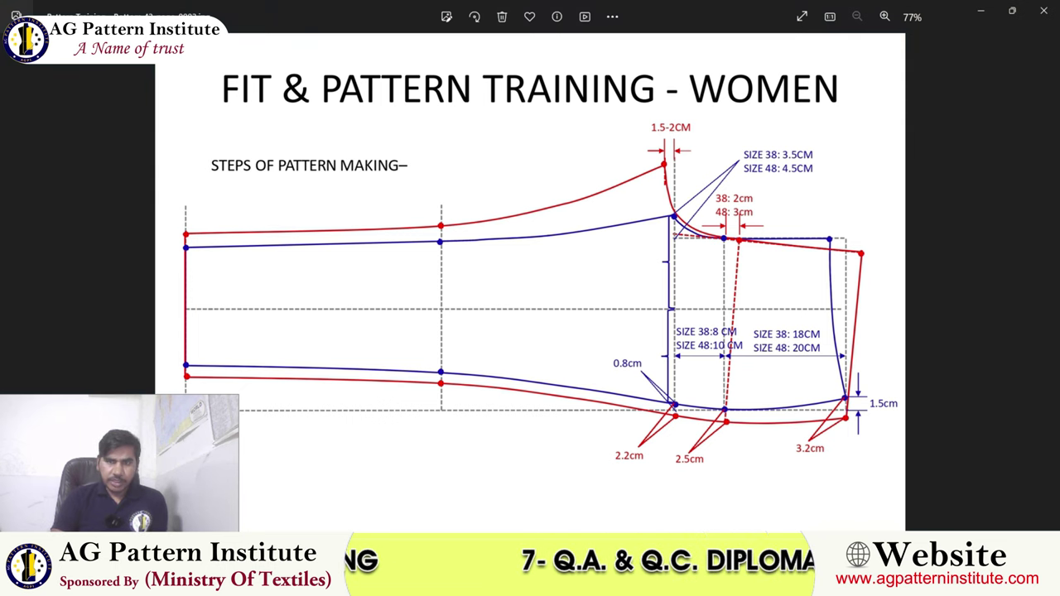
key(alt+Tab)
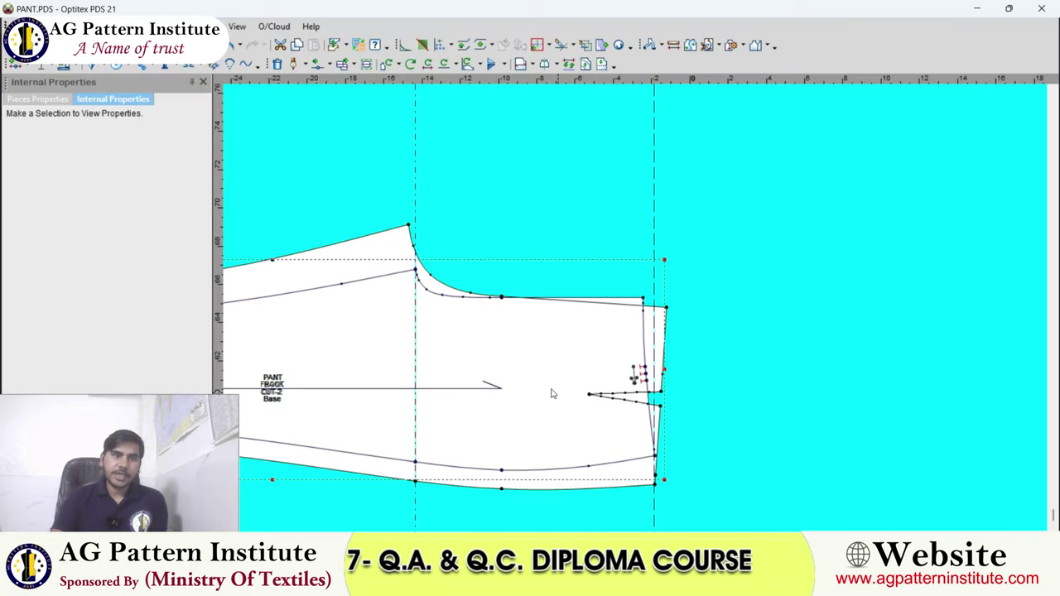
Mirror the PANT FRONT piece about its upper edge.
scroll(553, 394, down, 3)
scroll(554, 394, down, 2)
key(ctrl+v)
scroll(638, 313, up, 4)
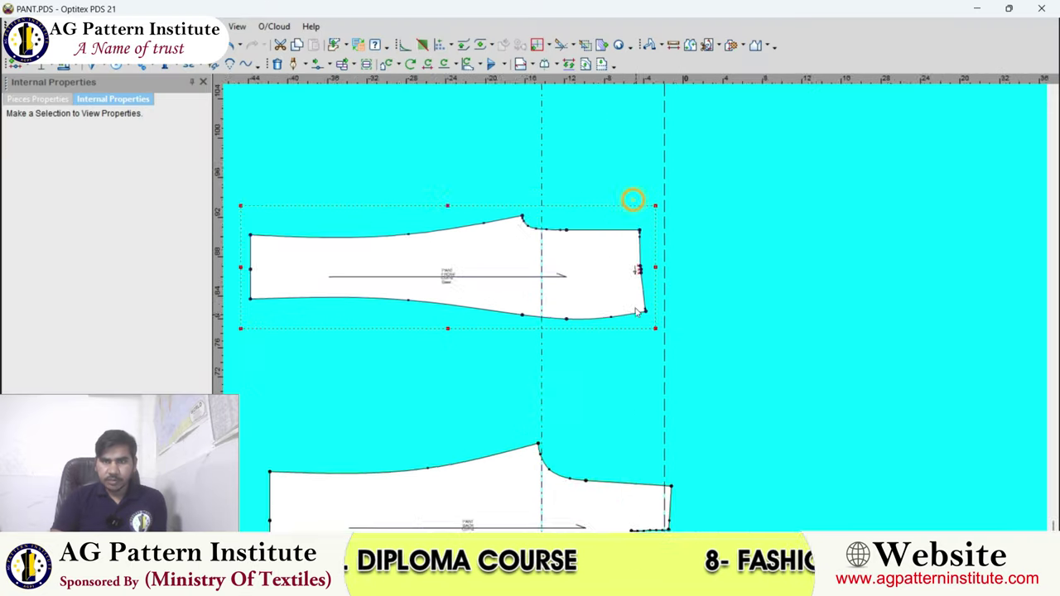
scroll(638, 312, up, 2)
scroll(616, 275, up, 1)
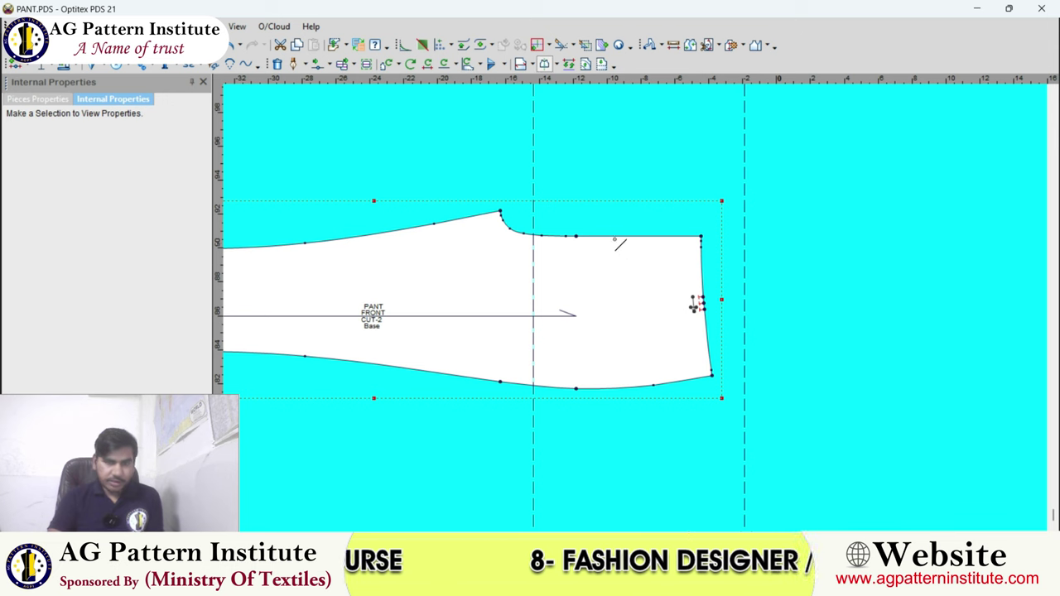
click(575, 236)
click(700, 236)
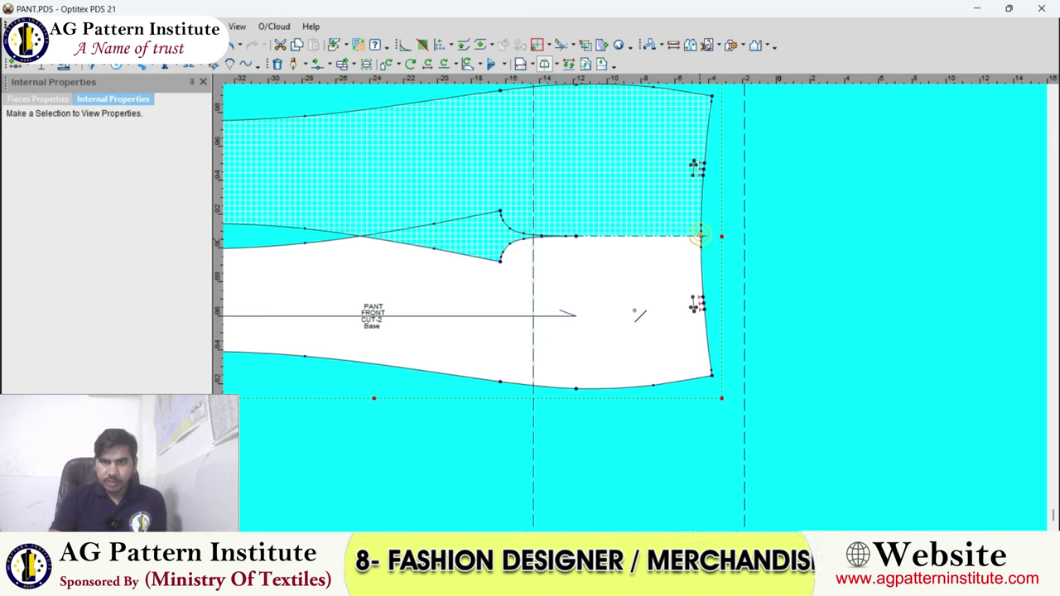
right_click(681, 223)
click(691, 230)
Mirror the PANT BACK piece about its upper edge.
scroll(691, 230, down, 3)
scroll(642, 319, up, 3)
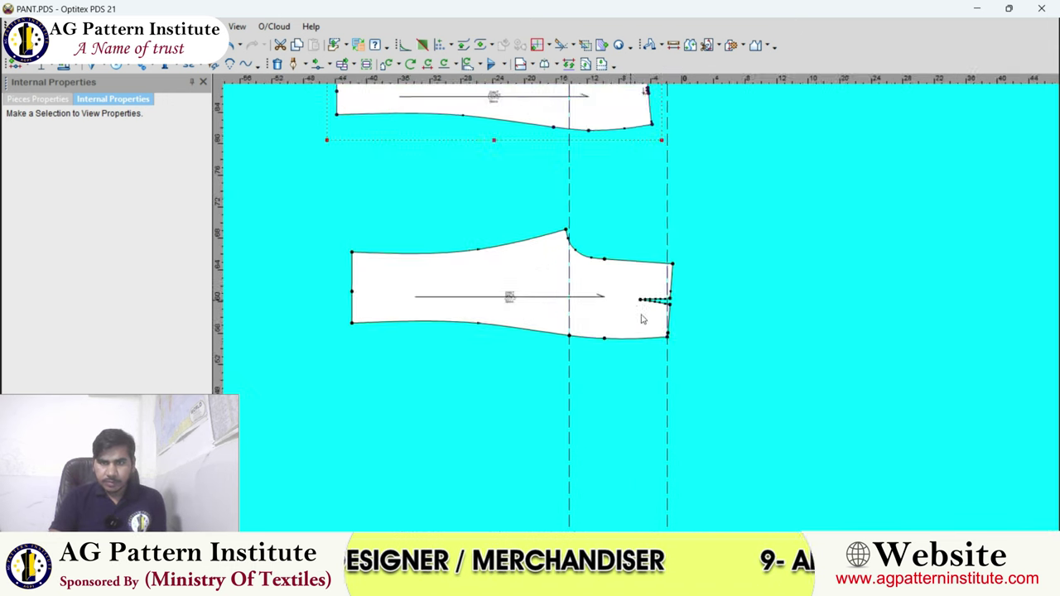
scroll(642, 319, up, 1)
scroll(638, 305, up, 2)
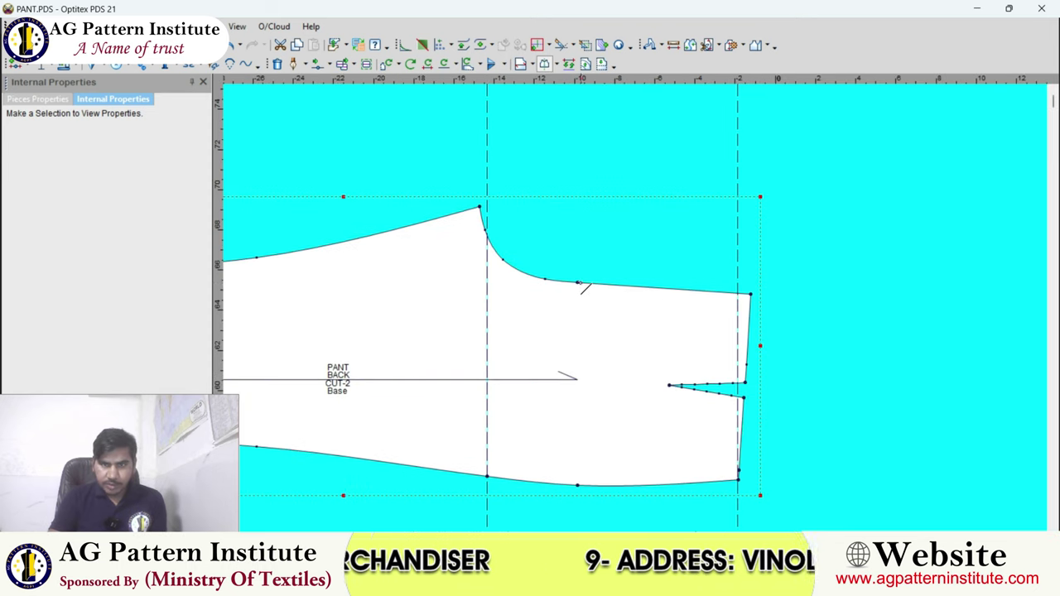
click(577, 282)
click(751, 293)
scroll(656, 289, down, 2)
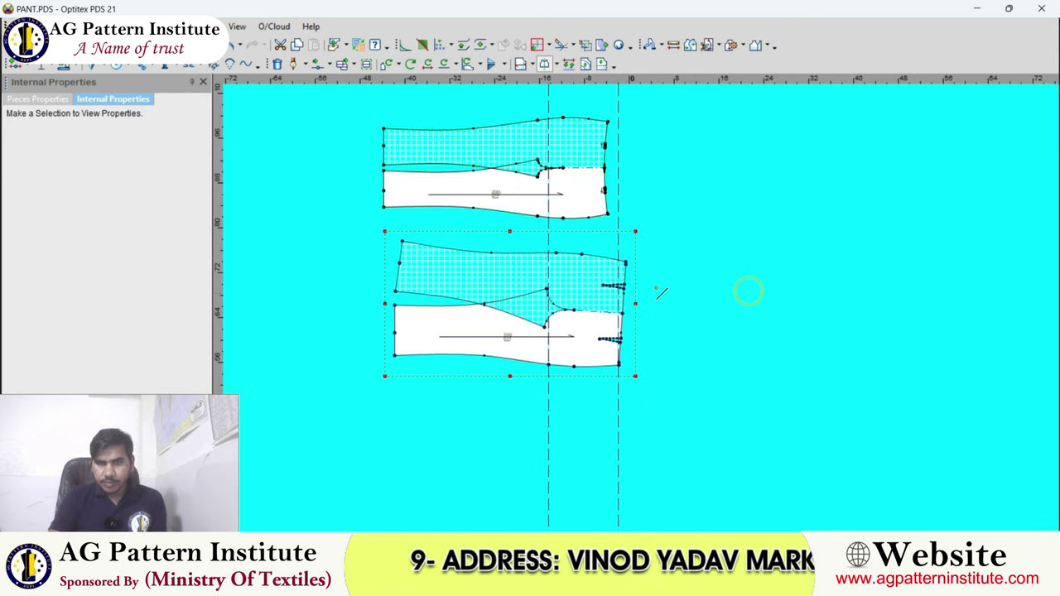
scroll(662, 274, up, 1)
scroll(580, 294, up, 1)
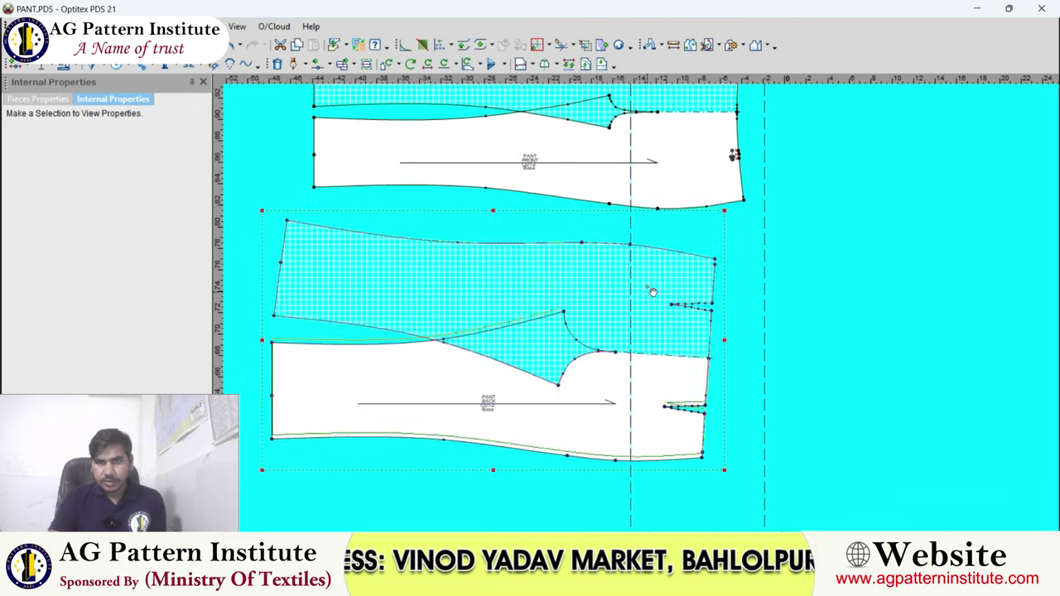
scroll(642, 320, down, 2)
scroll(642, 319, up, 1)
scroll(644, 317, up, 1)
scroll(647, 315, up, 1)
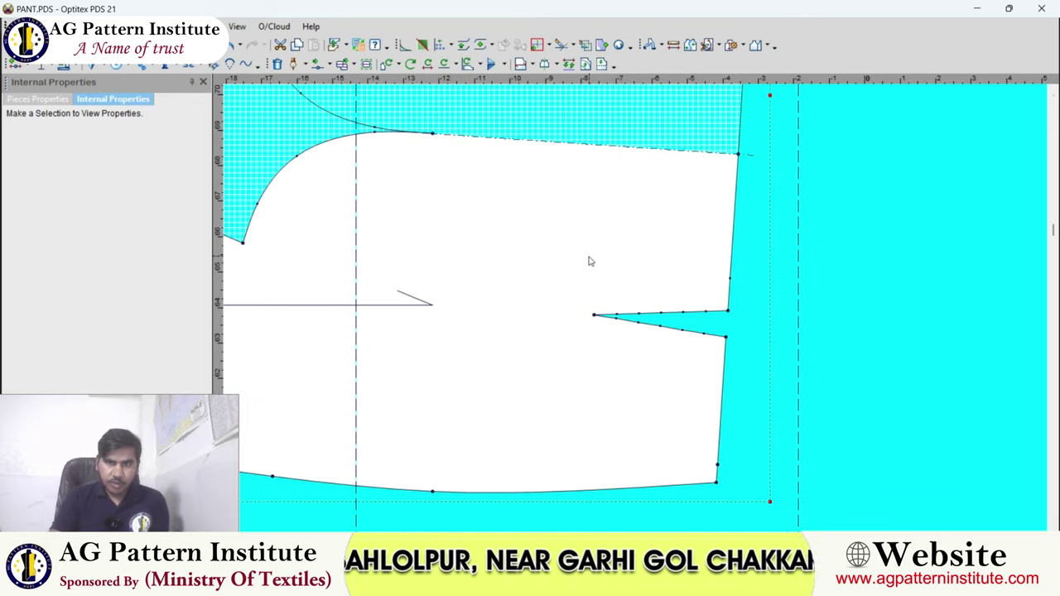
scroll(591, 335, down, 2)
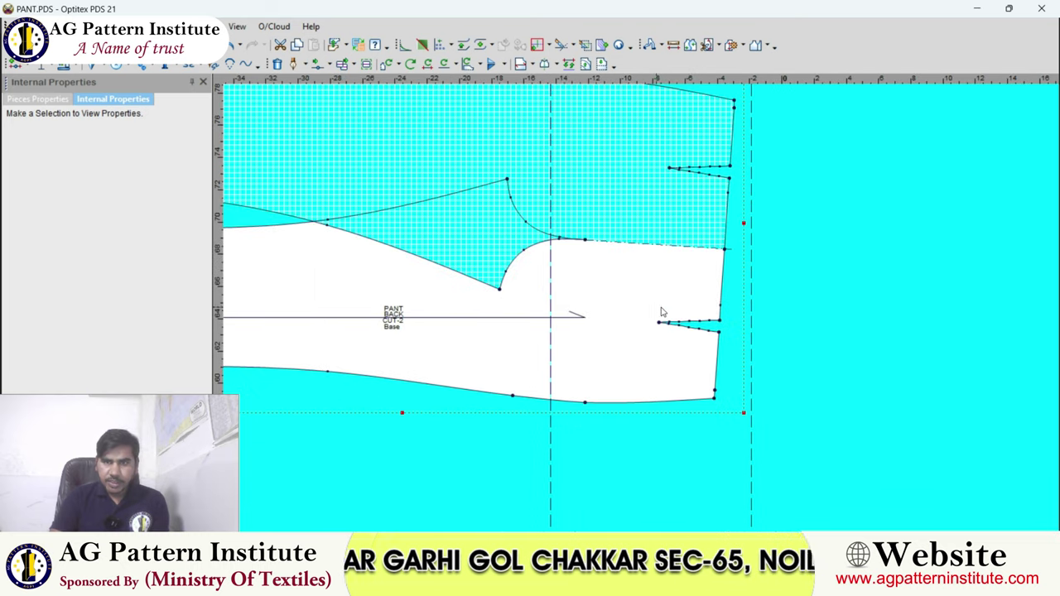
scroll(717, 320, up, 1)
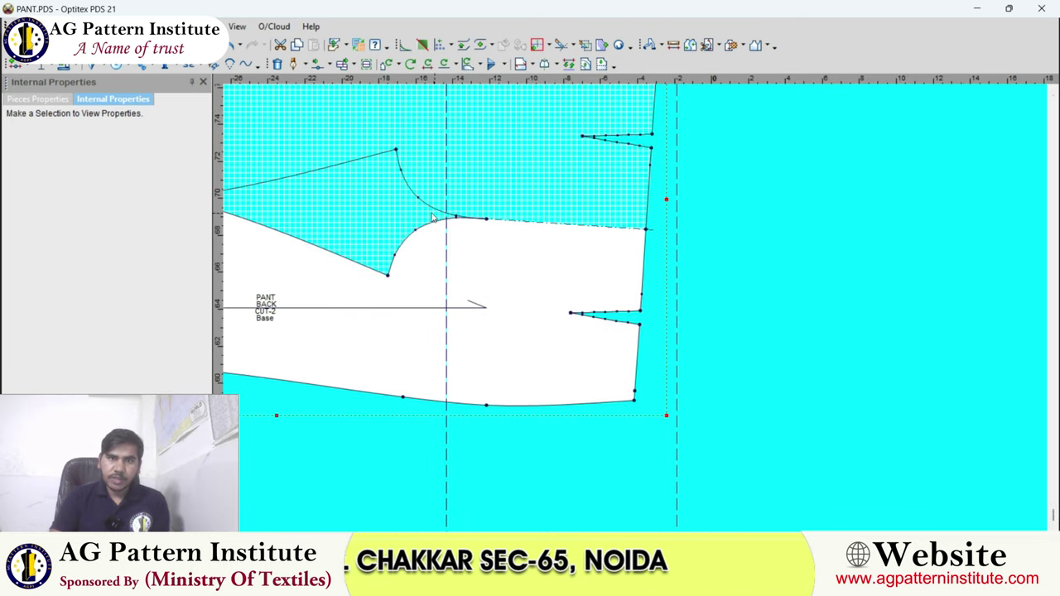
scroll(647, 238, down, 3)
scroll(639, 310, up, 2)
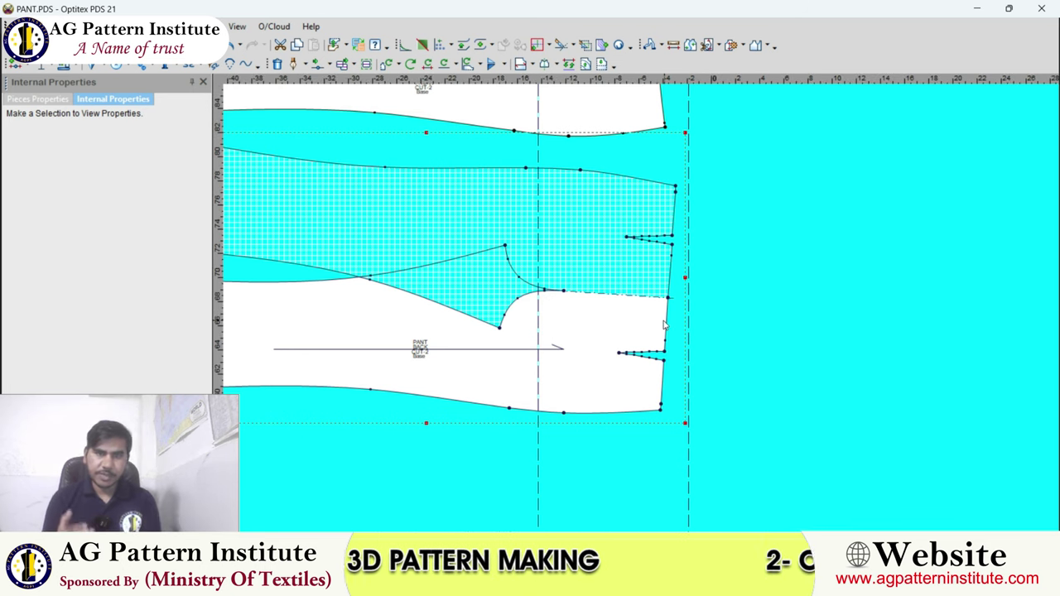
scroll(664, 325, down, 3)
scroll(644, 331, up, 2)
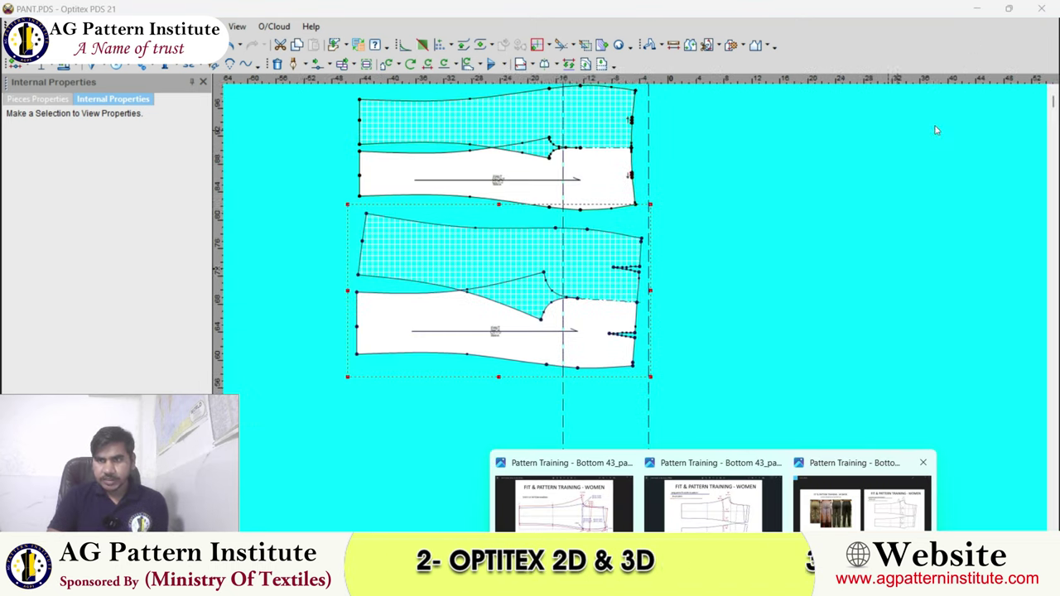
Open the SUPER FIT PANTS PATTERN slide from the Top 43 folder maximized and zoom in.
click(977, 12)
click(979, 17)
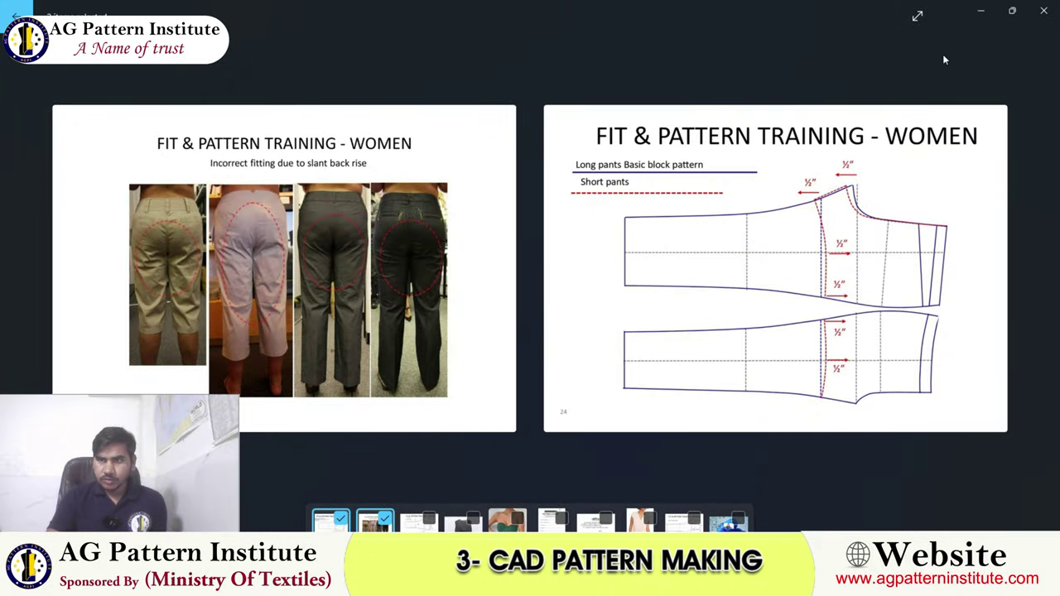
click(981, 12)
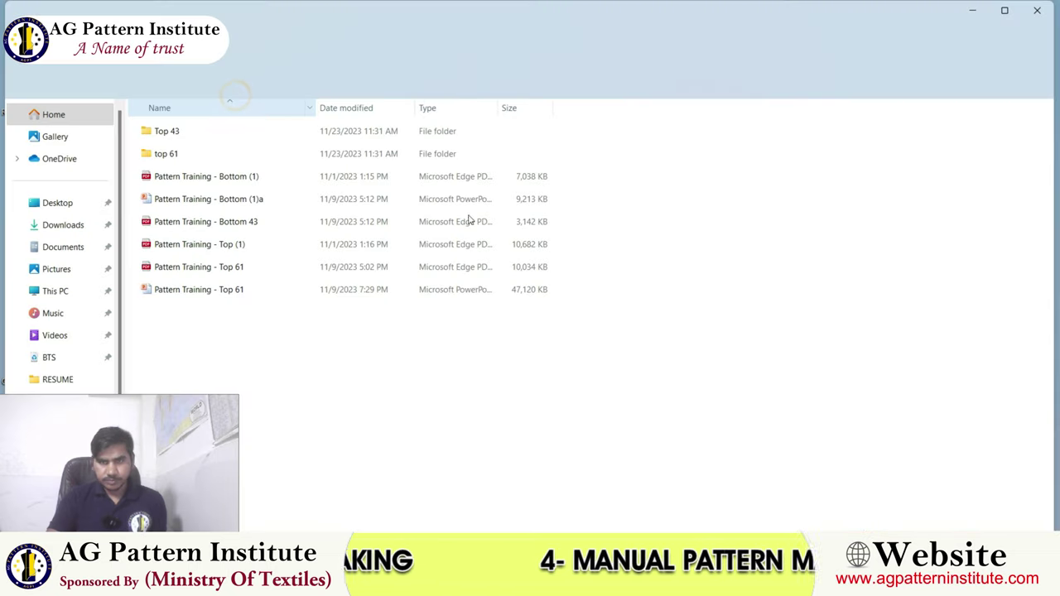
double_click(171, 126)
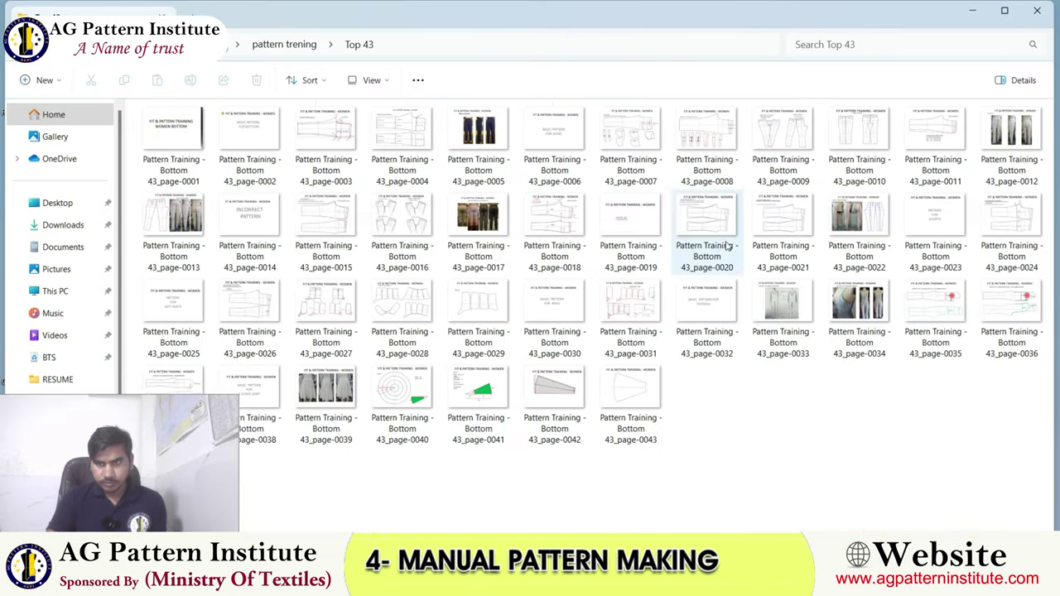
double_click(868, 224)
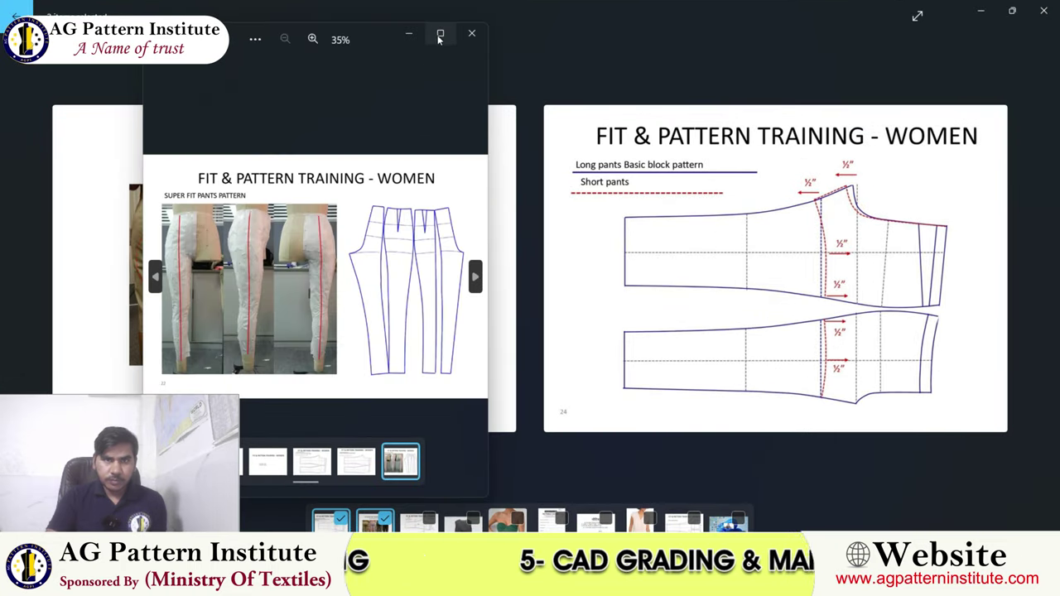
click(441, 33)
scroll(312, 175, up, 2)
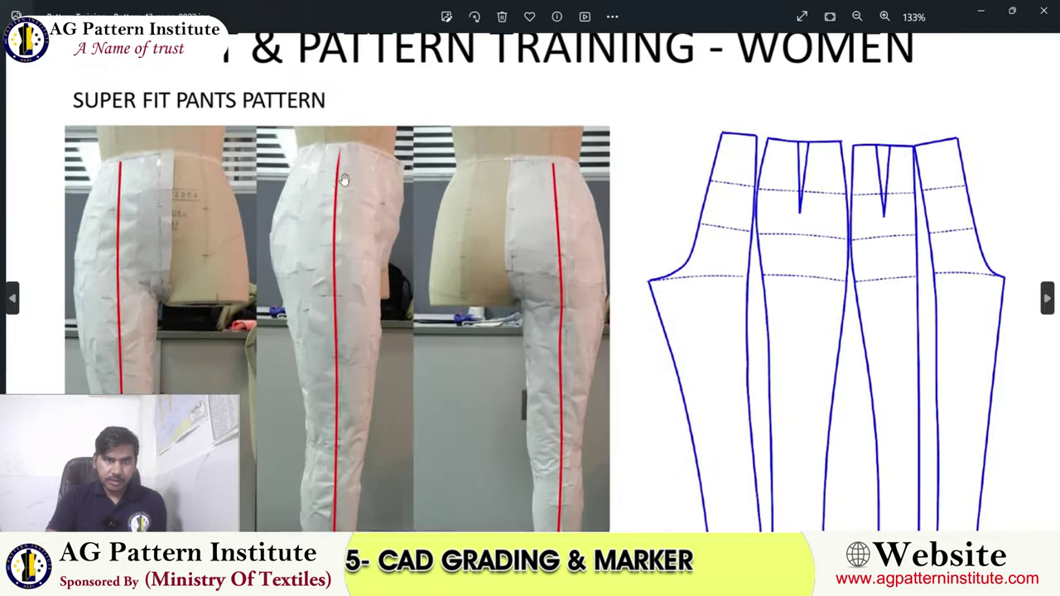
scroll(414, 174, up, 2)
scroll(563, 174, up, 2)
scroll(687, 173, up, 2)
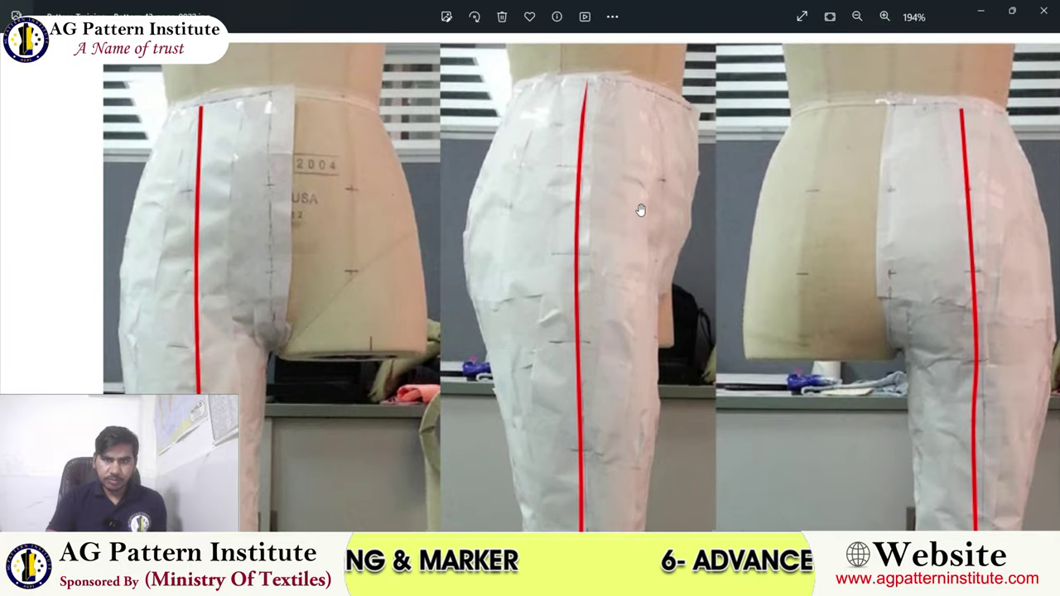
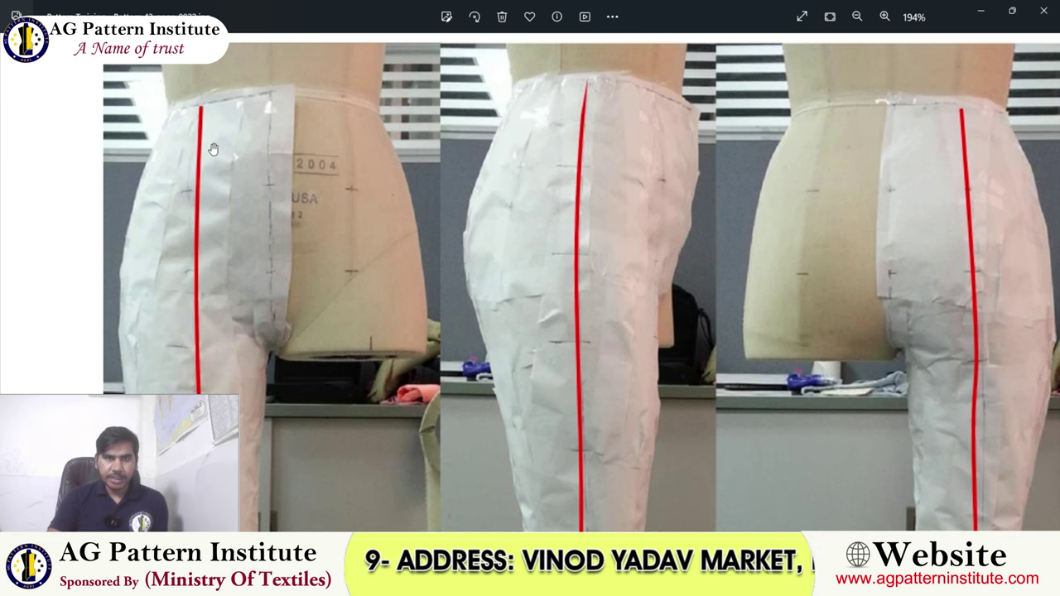
Turn off the Half setting on the back pant piece.
scroll(613, 232, down, 2)
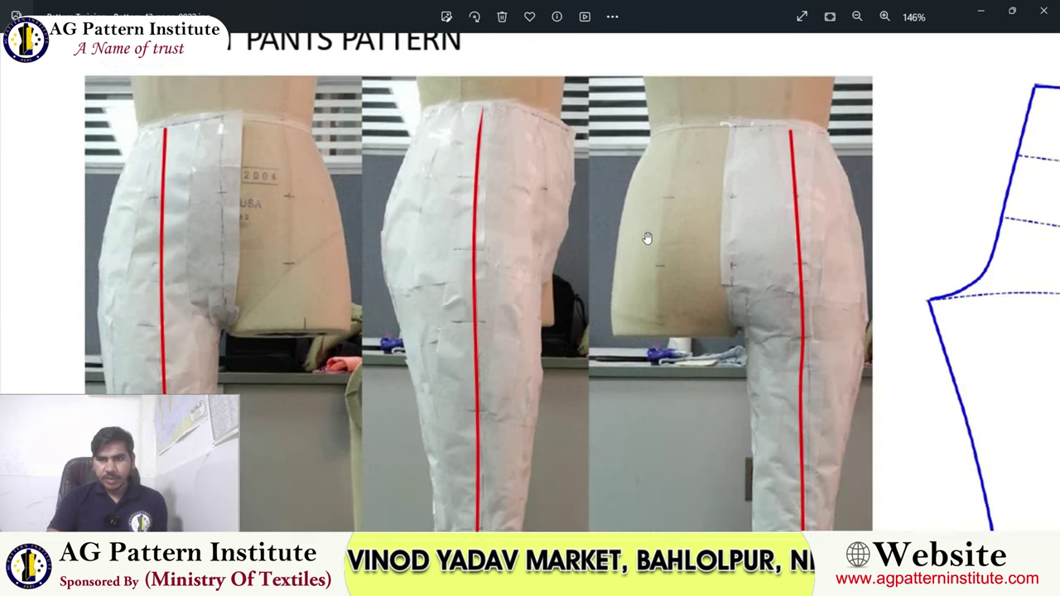
scroll(712, 290, down, 2)
scroll(840, 268, up, 2)
scroll(840, 268, up, 2)
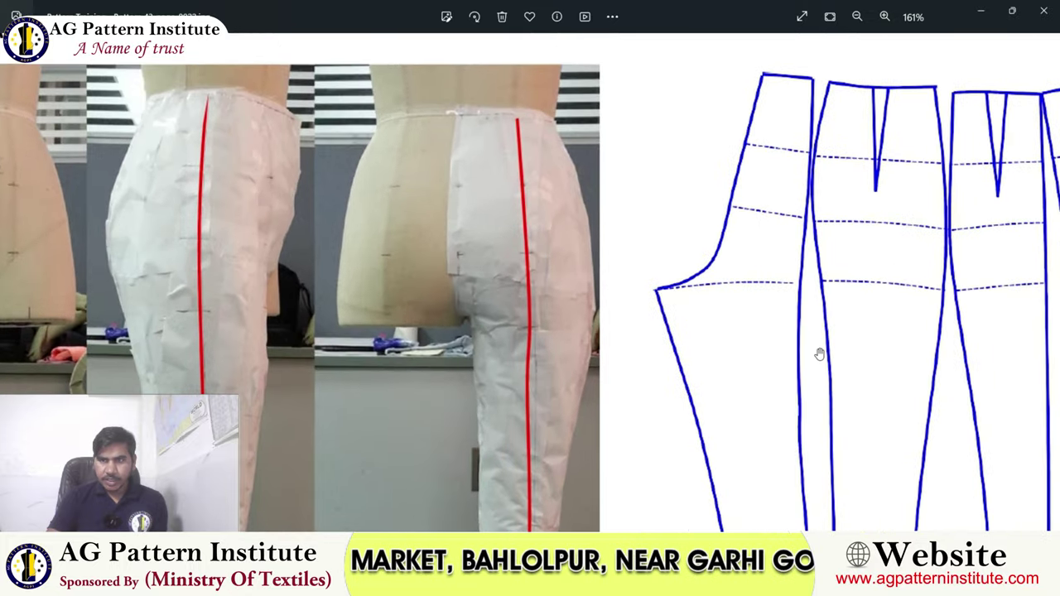
scroll(848, 276, down, 3)
scroll(888, 249, up, 2)
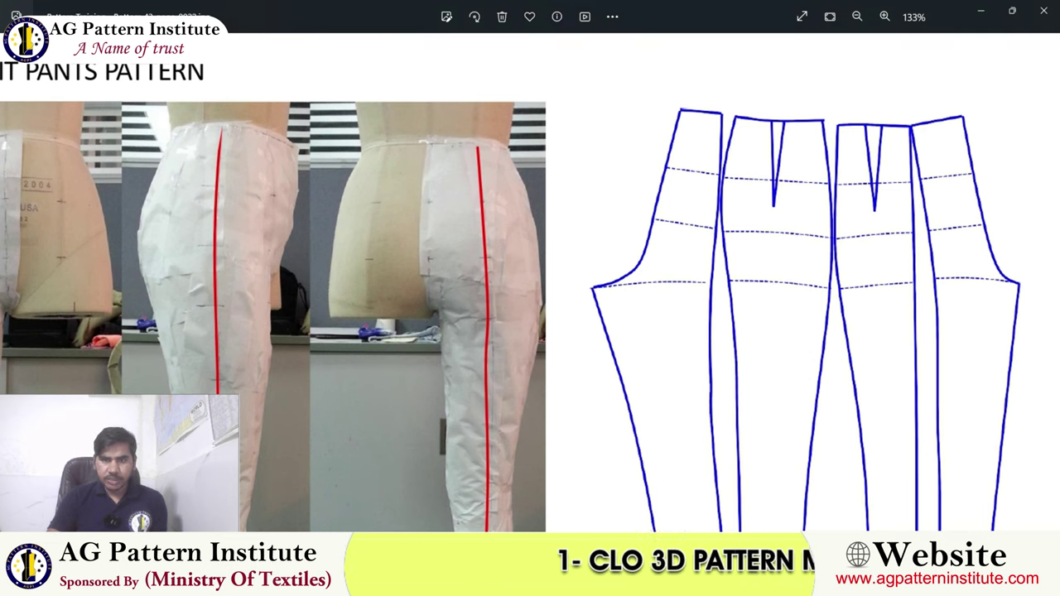
scroll(636, 313, down, 3)
scroll(636, 313, up, 3)
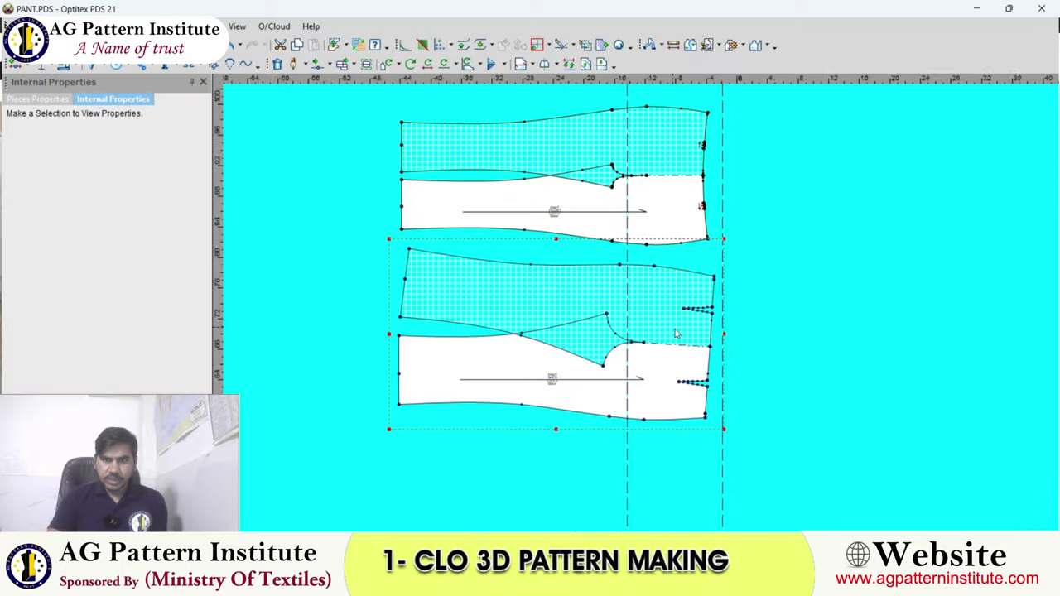
scroll(637, 313, up, 3)
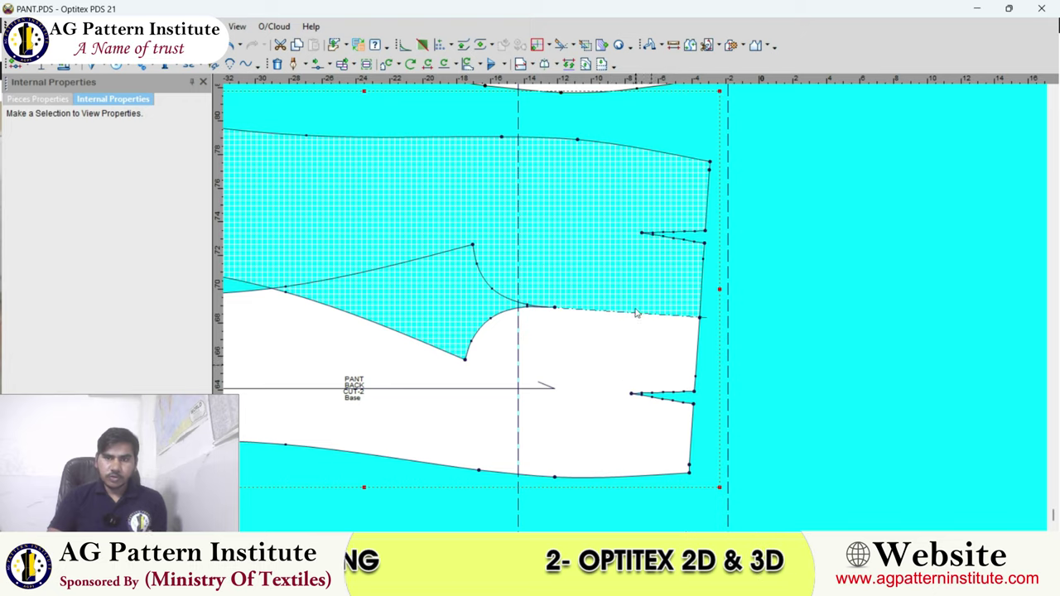
scroll(638, 308, up, 2)
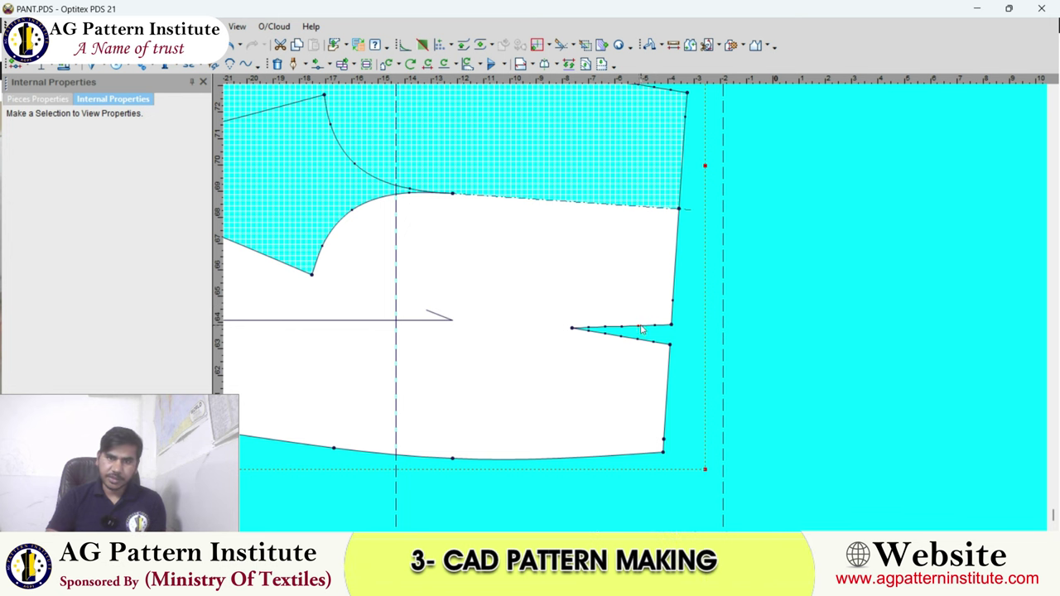
scroll(657, 273, down, 3)
scroll(648, 262, up, 1)
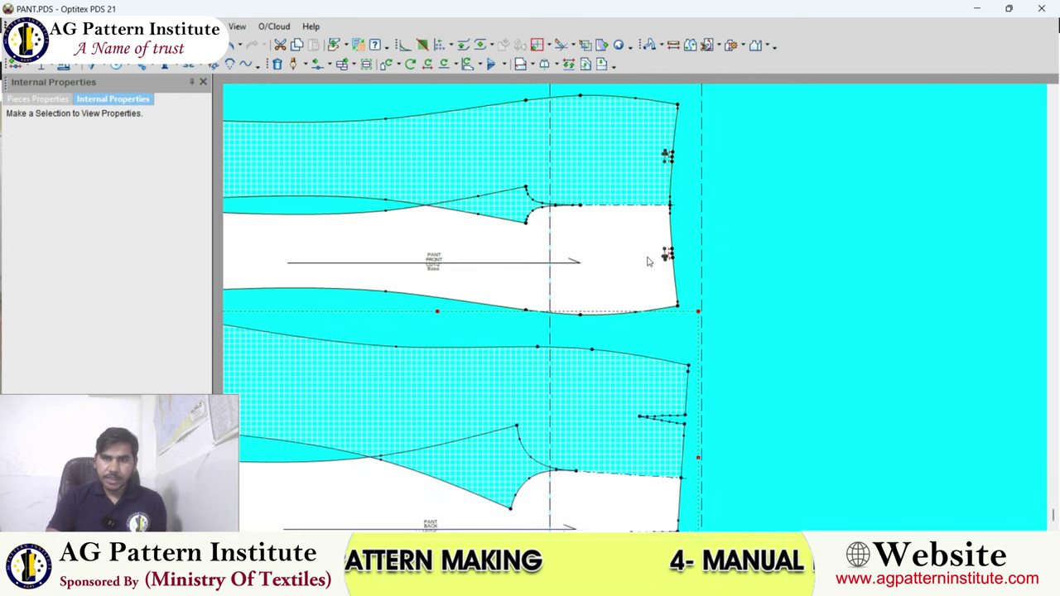
scroll(636, 312, down, 1)
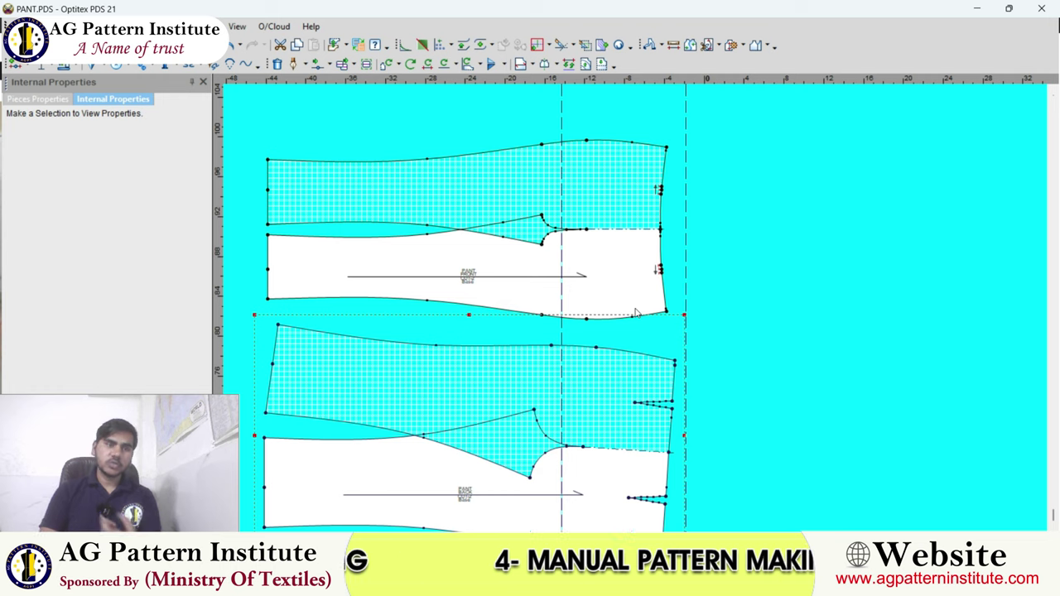
scroll(638, 311, up, 1)
scroll(621, 304, up, 1)
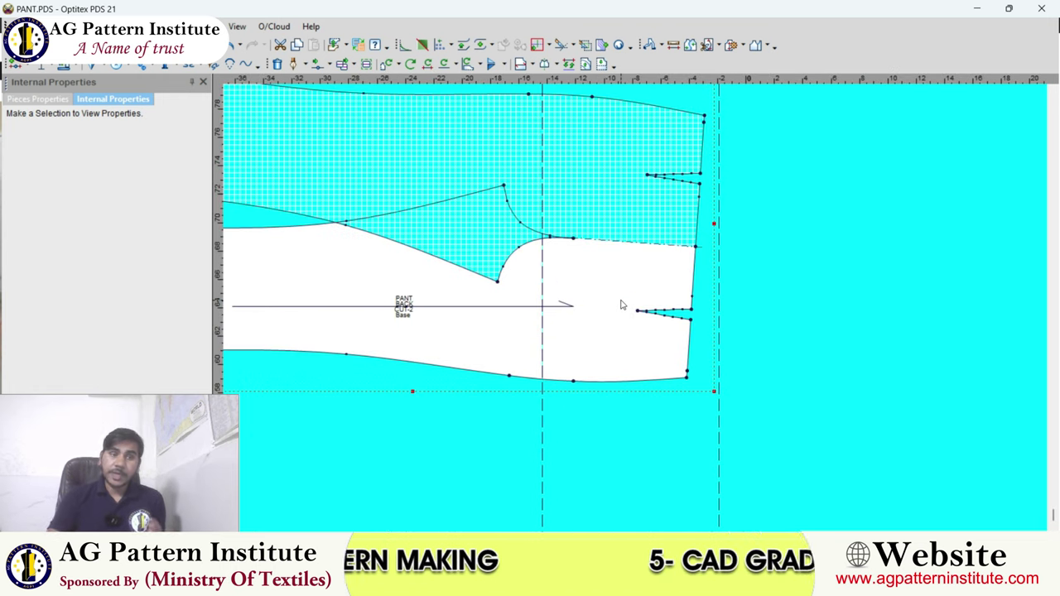
scroll(629, 308, down, 1)
scroll(638, 311, up, 1)
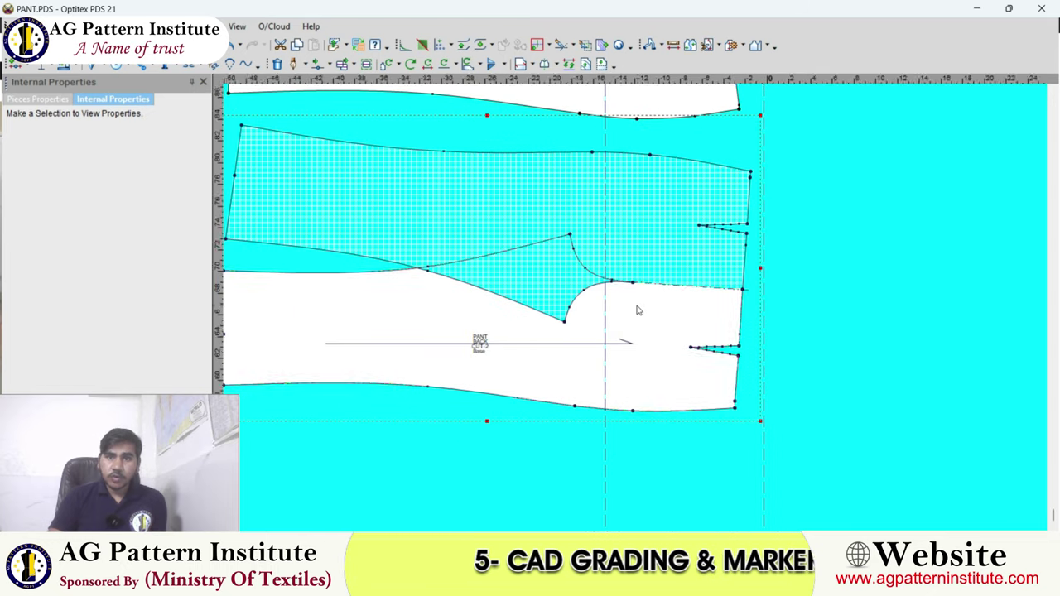
click(637, 302)
click(76, 367)
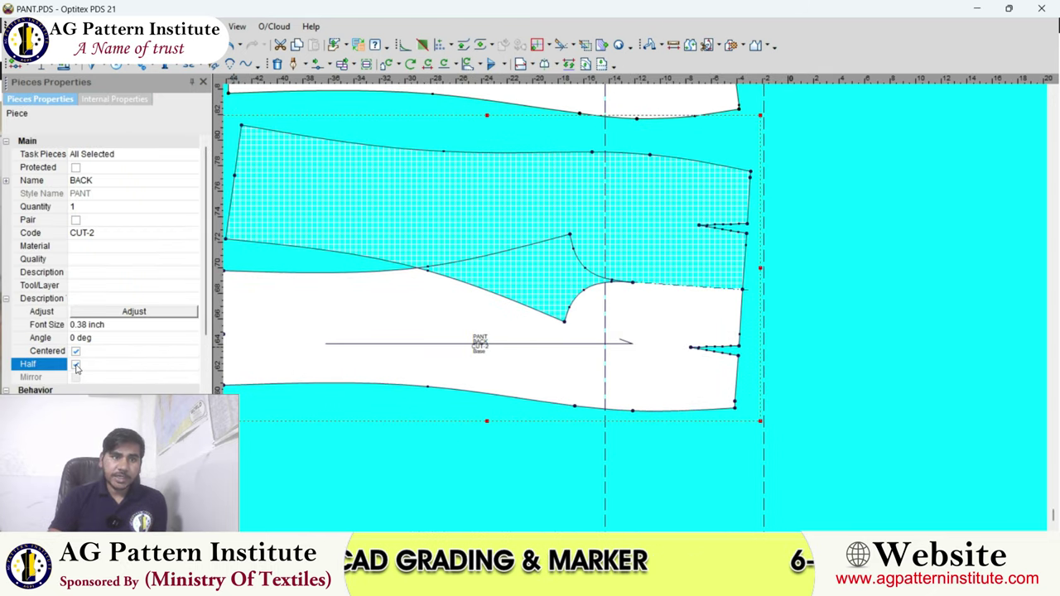
Turn off the Half setting on the front pant piece.
scroll(638, 308, down, 2)
click(654, 283)
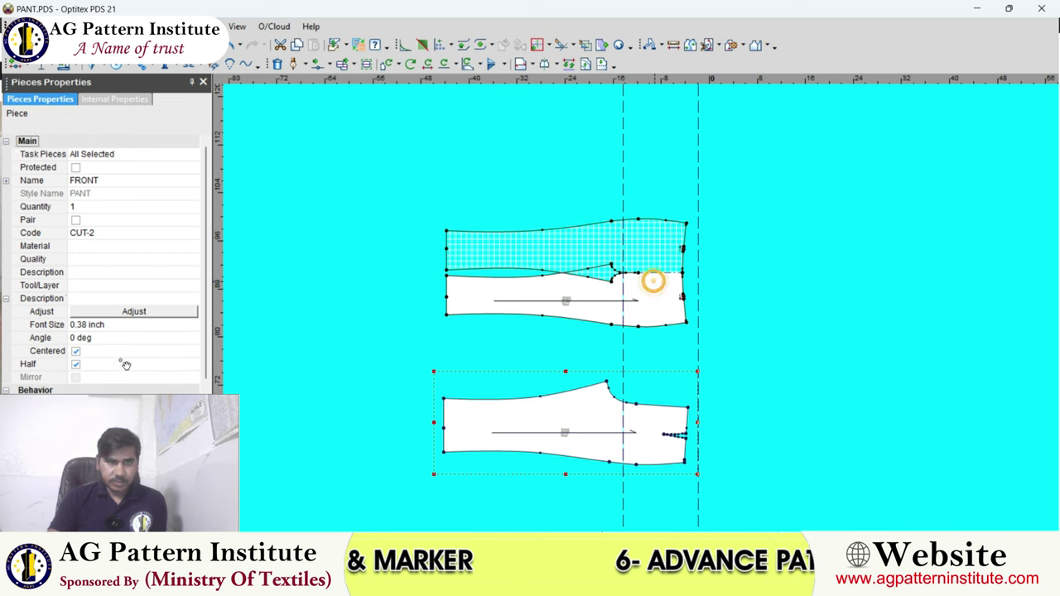
click(75, 364)
scroll(638, 298, up, 1)
scroll(634, 286, up, 1)
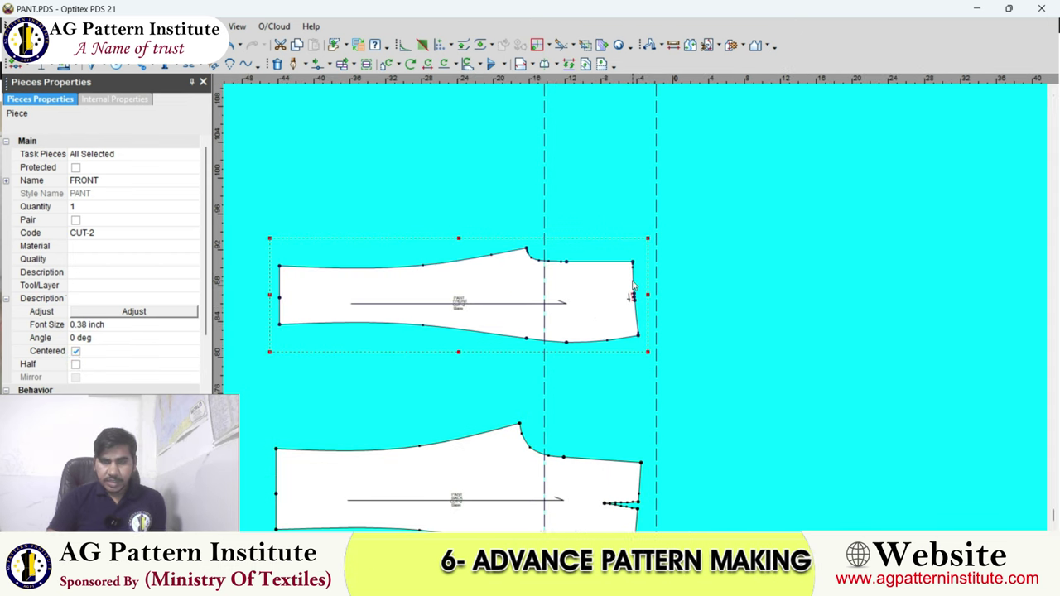
scroll(634, 286, down, 2)
Reselect the back and front pant pieces to confirm their mirrored halves are gone.
click(639, 318)
scroll(642, 319, down, 1)
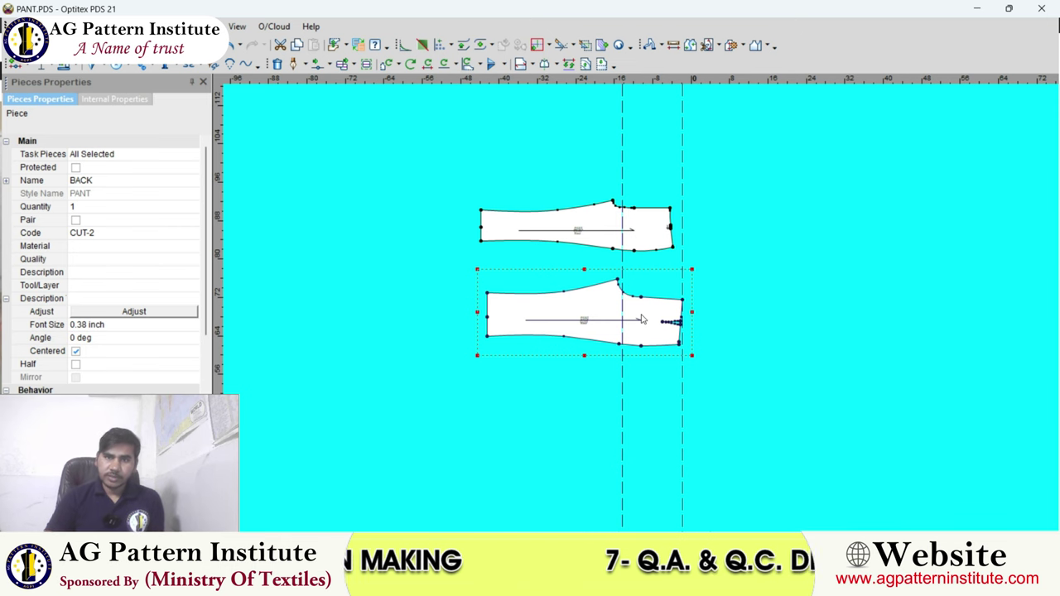
scroll(642, 319, up, 2)
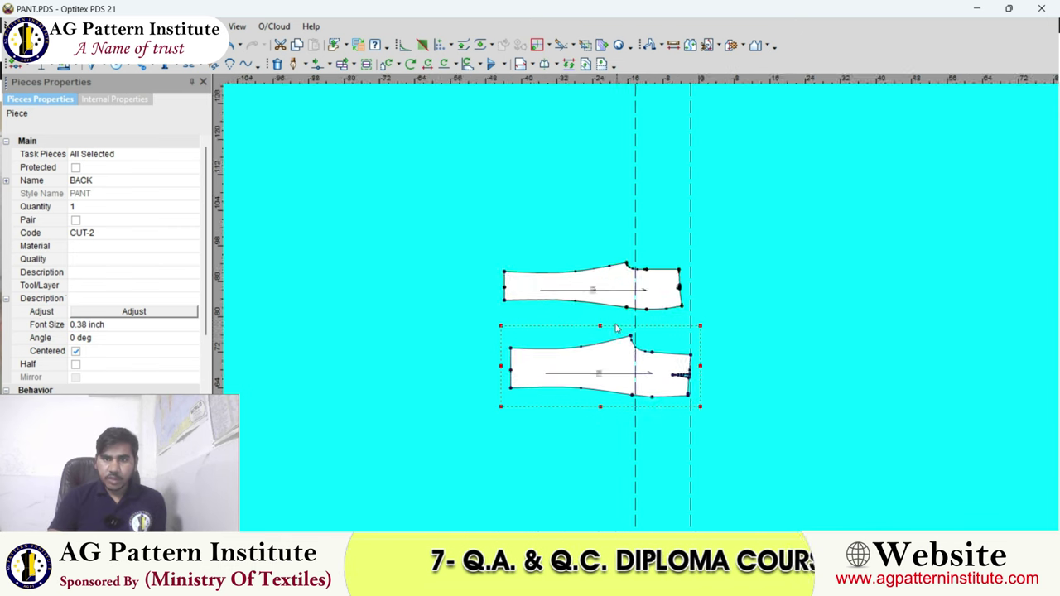
click(624, 349)
click(651, 265)
scroll(649, 263, up, 2)
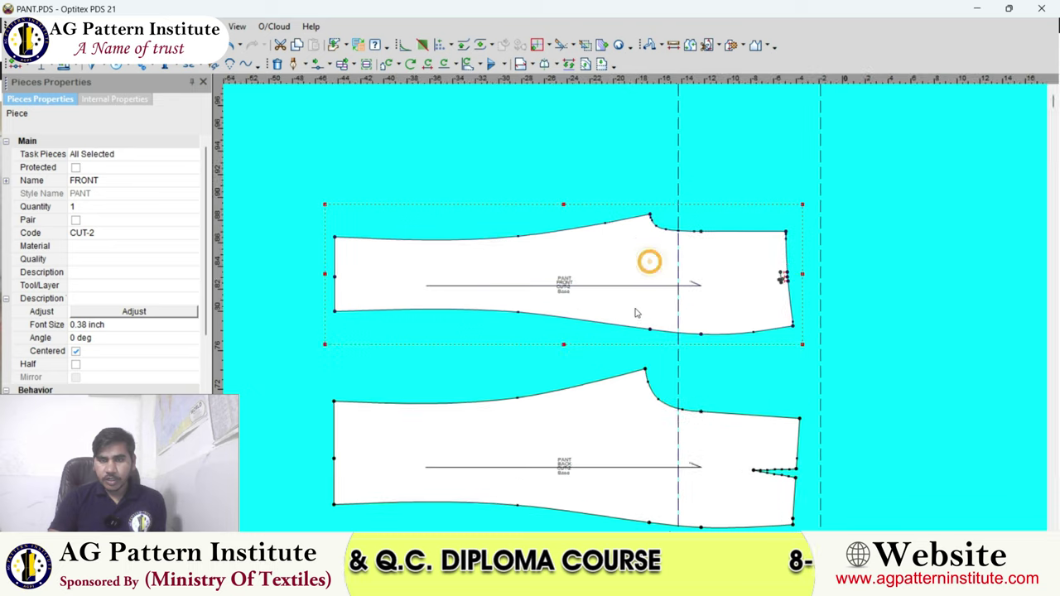
scroll(636, 309, down, 3)
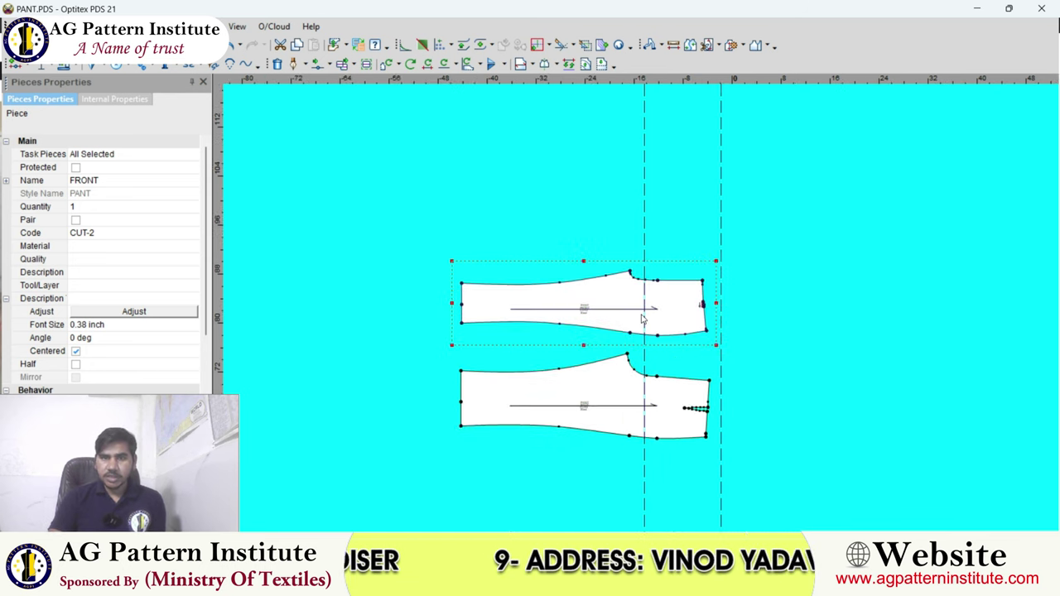
scroll(642, 315, up, 3)
scroll(636, 313, down, 3)
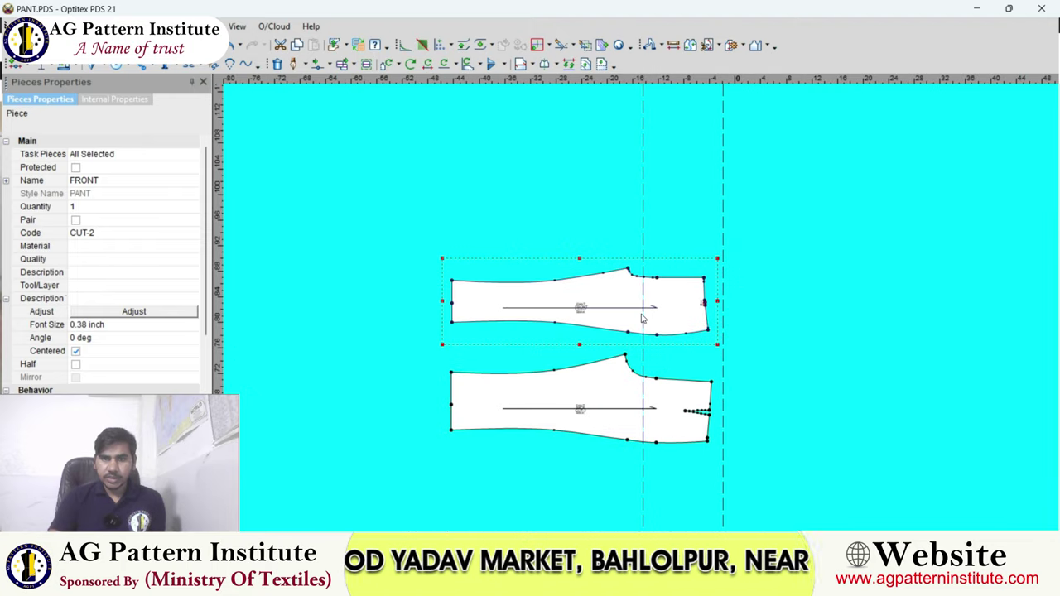
scroll(642, 319, down, 1)
scroll(643, 320, up, 2)
scroll(617, 318, down, 3)
Apply a basic 3/8 seam allowance to both pant pieces.
drag(483, 230, 788, 452)
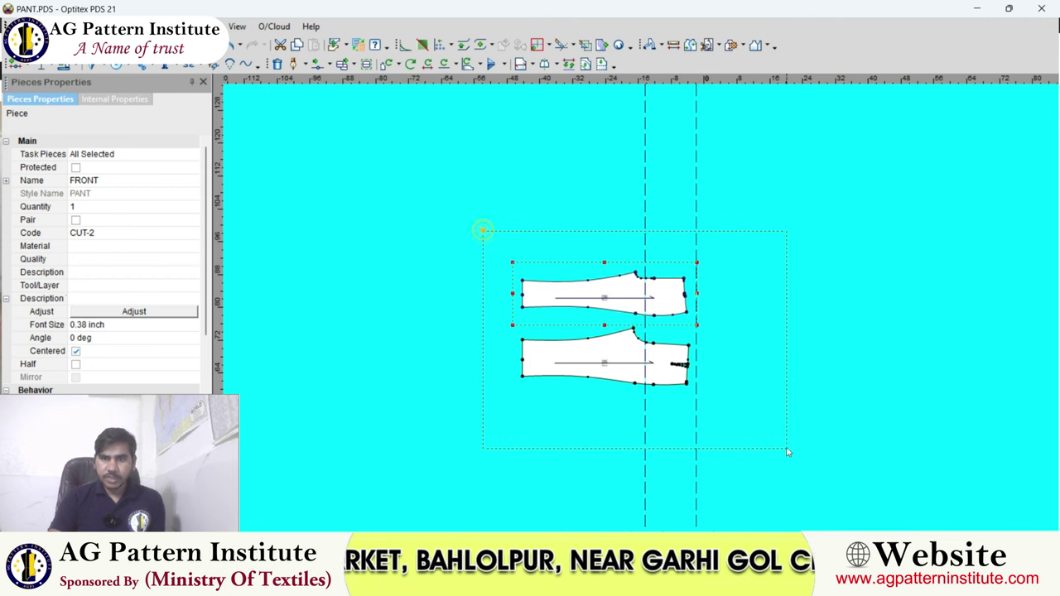
click(77, 66)
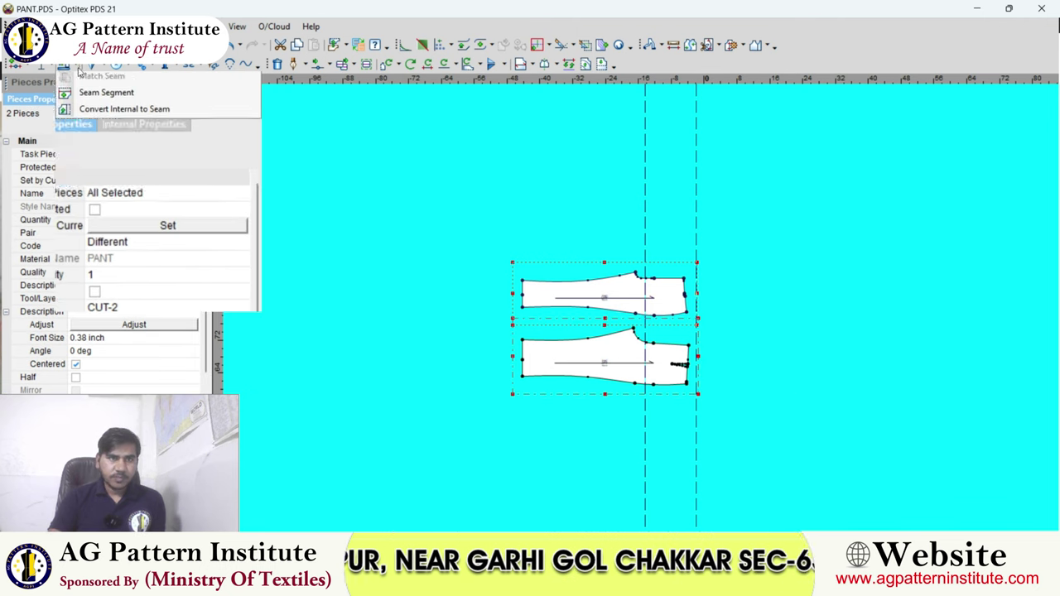
click(108, 102)
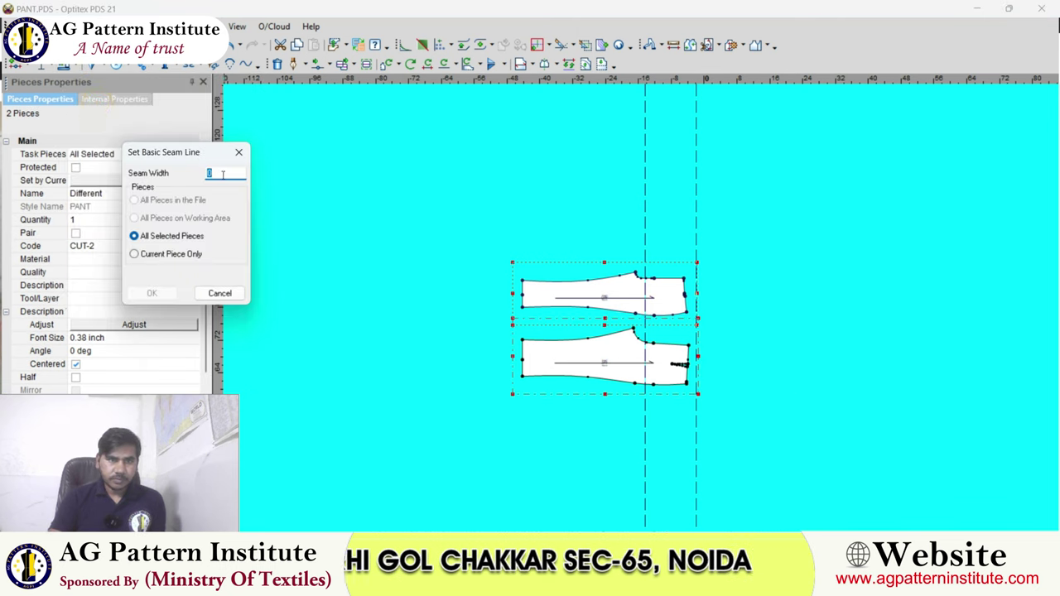
text(3/8)
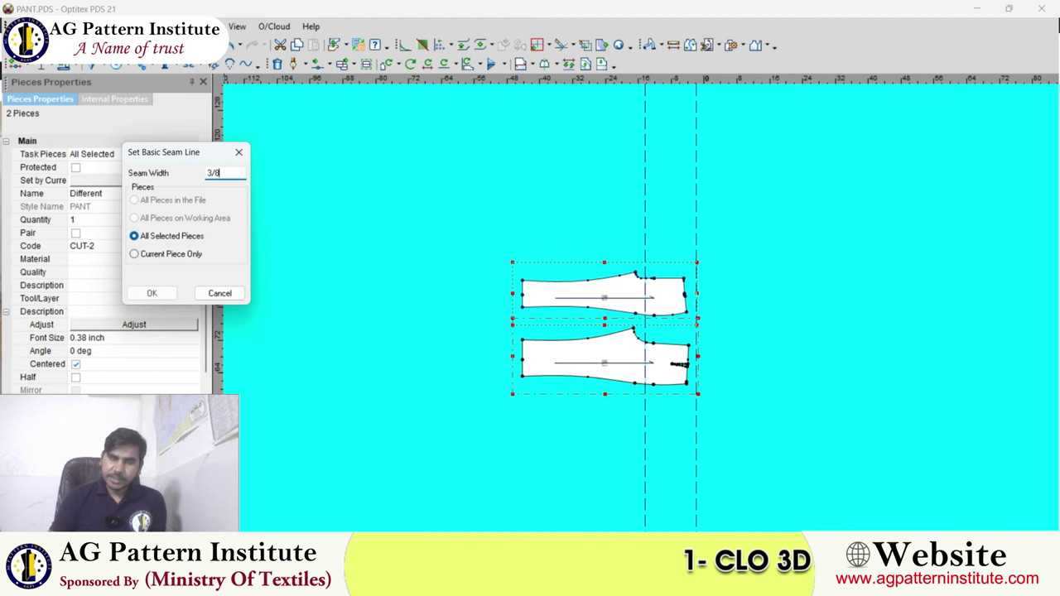
key(Return)
Widen the back piece's hem seam allowance to 1/2.
scroll(566, 342, up, 2)
scroll(631, 317, up, 2)
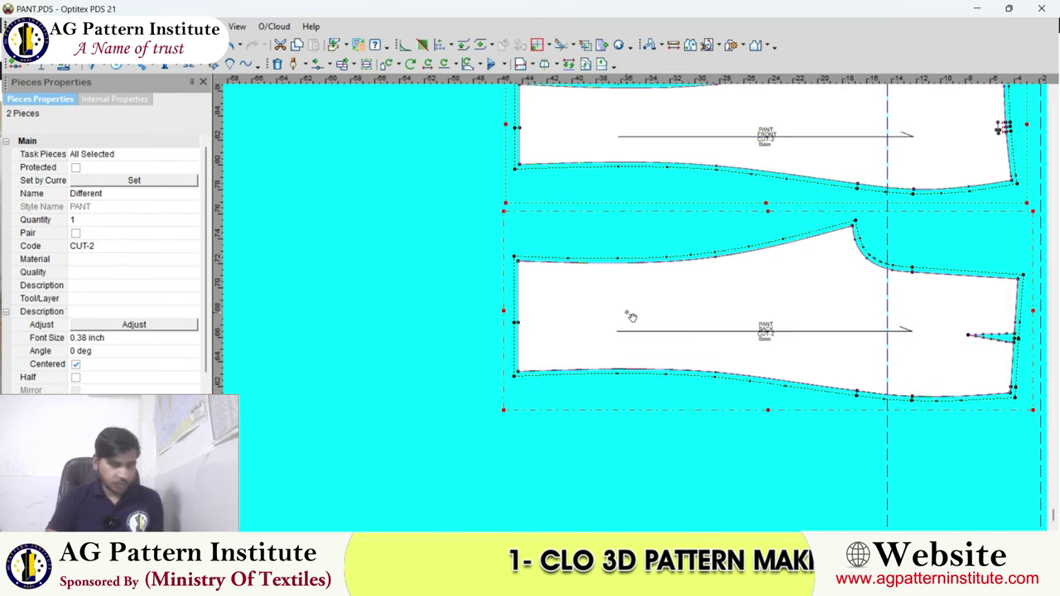
click(627, 313)
click(517, 371)
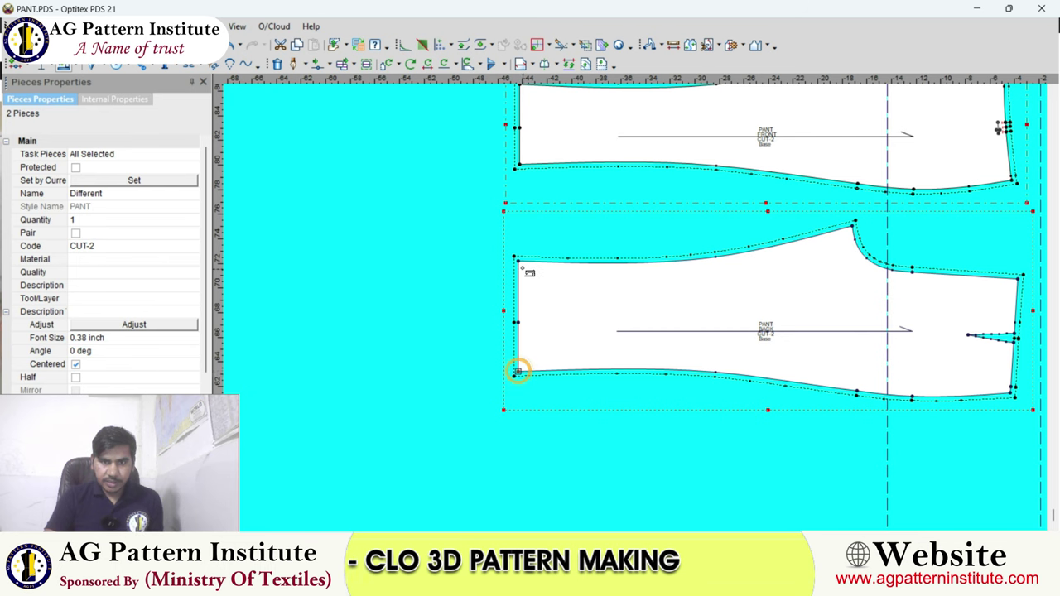
text(1/)
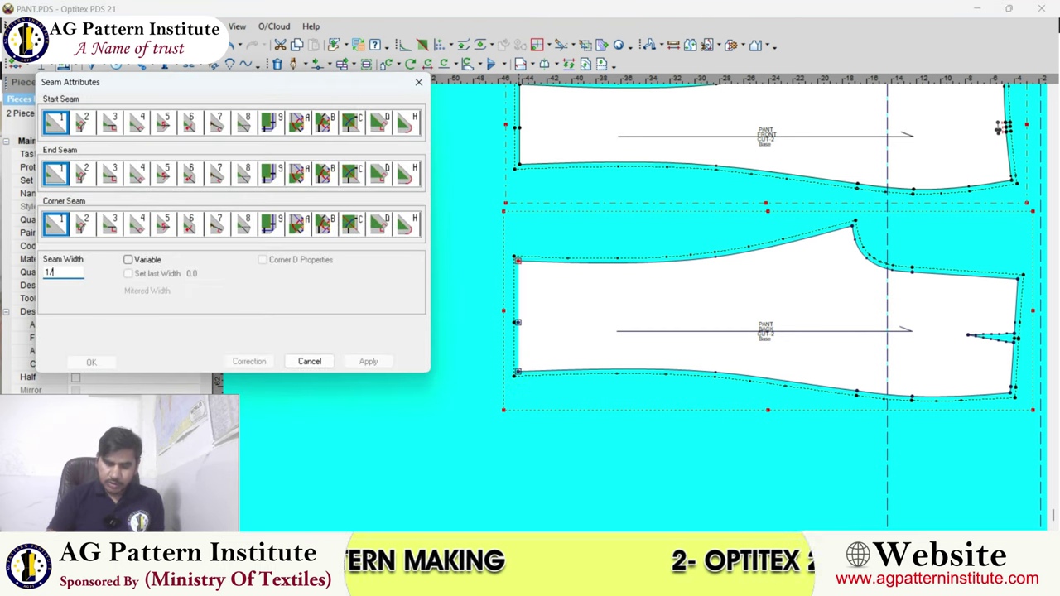
text(2)
key(Return)
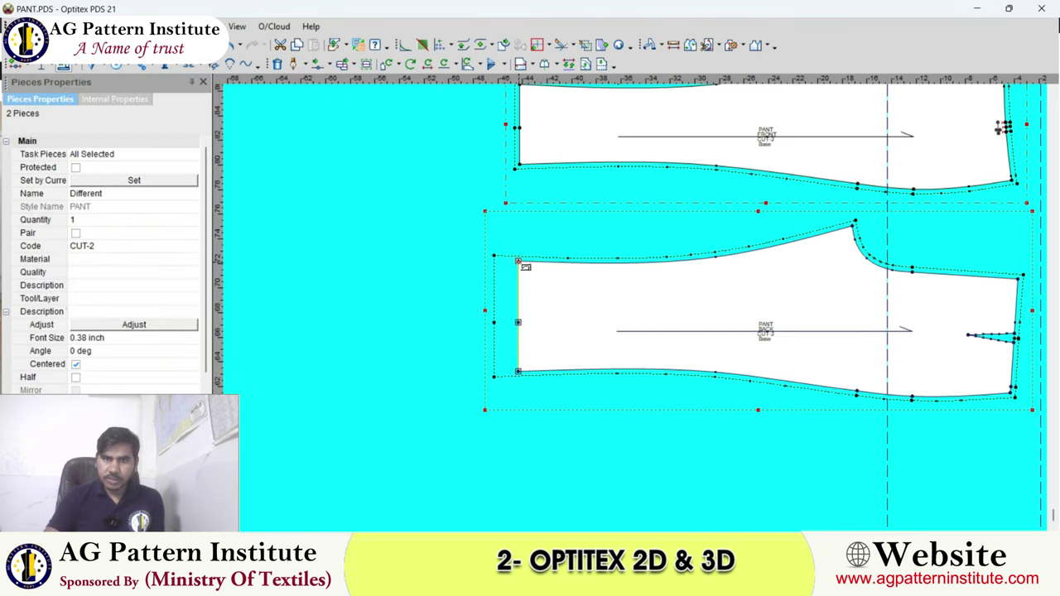
Give the back piece's hem corners start seam type 5 and end type 6.
scroll(520, 261, up, 2)
click(627, 361)
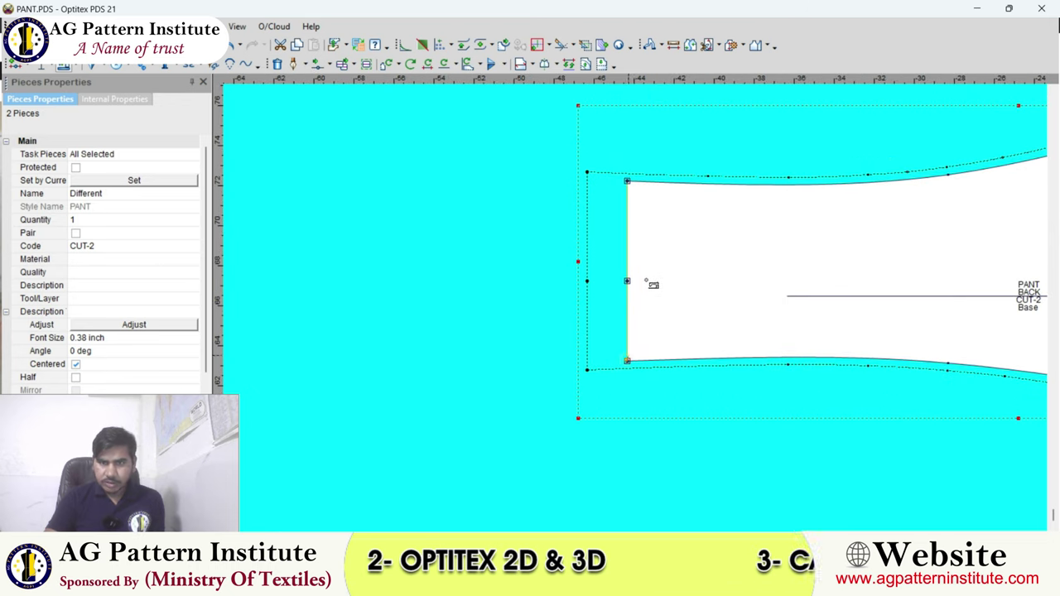
click(627, 180)
drag(219, 95, 202, 118)
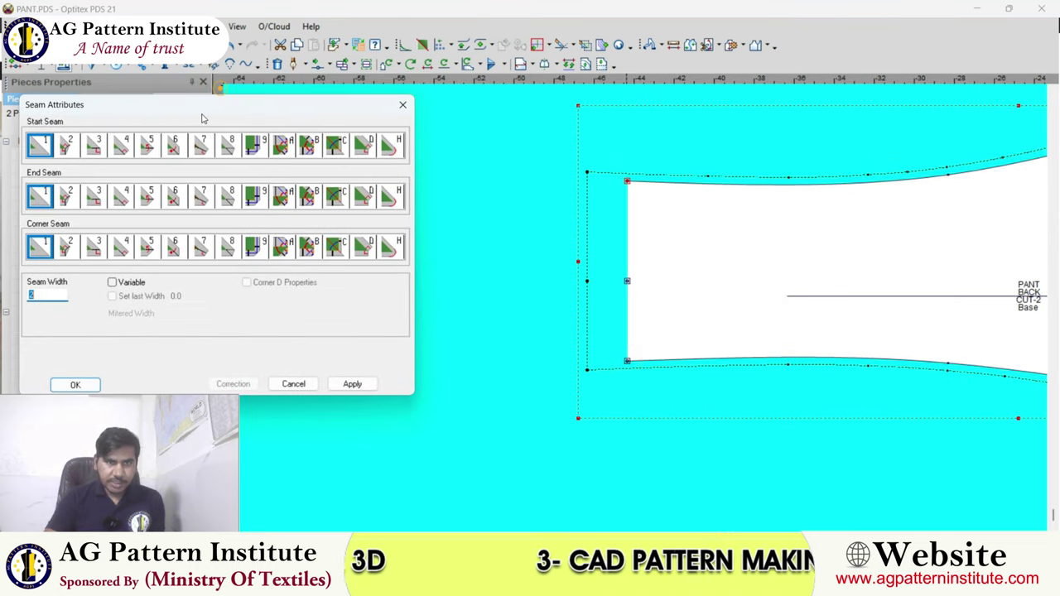
click(147, 145)
click(174, 196)
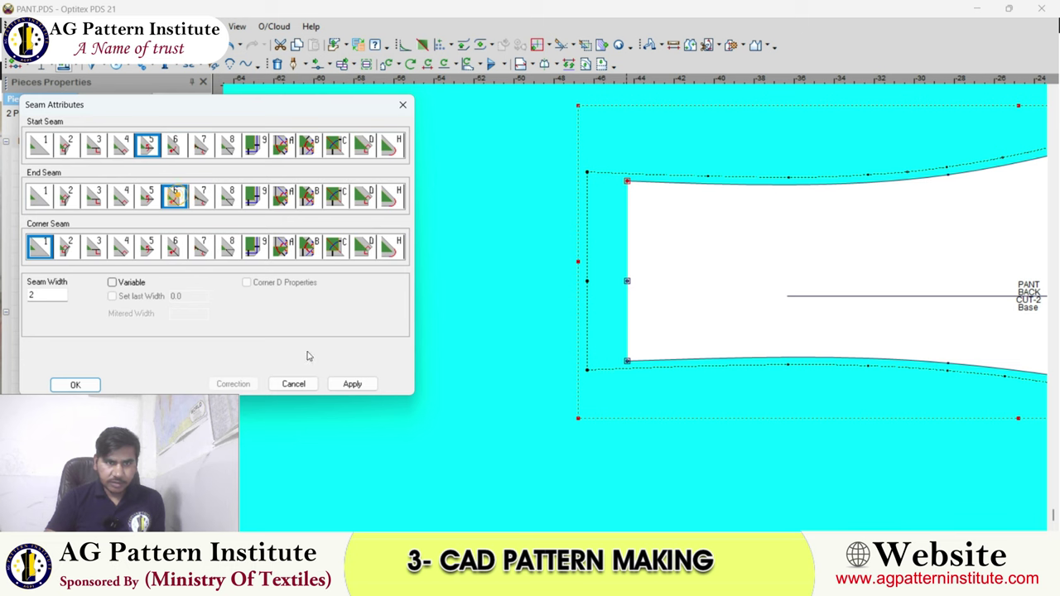
click(355, 386)
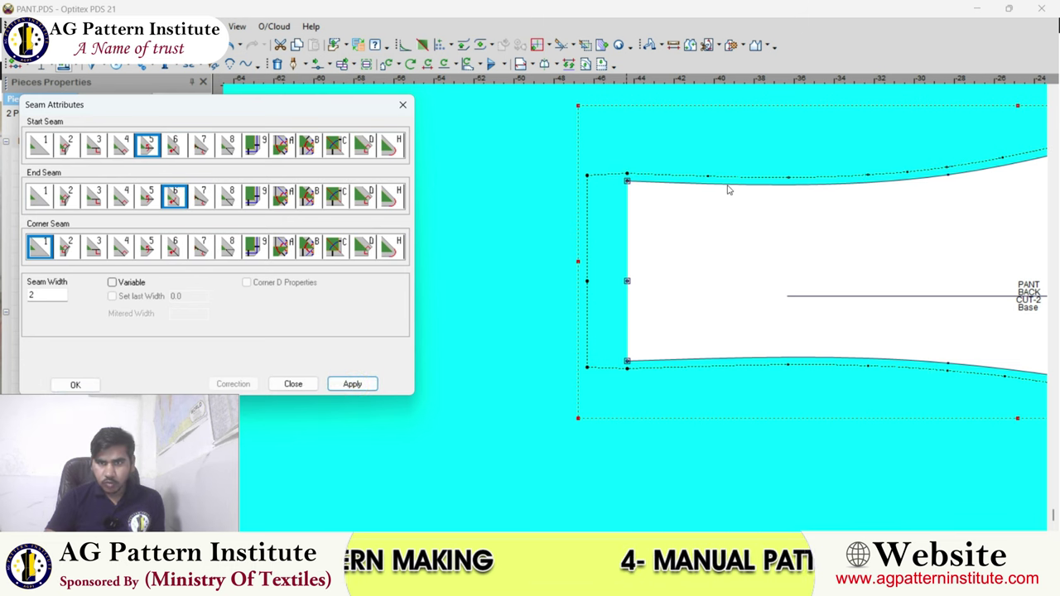
click(75, 384)
Set the front piece's left-edge seam corners to start type 5 and end type 6.
scroll(617, 306, up, 3)
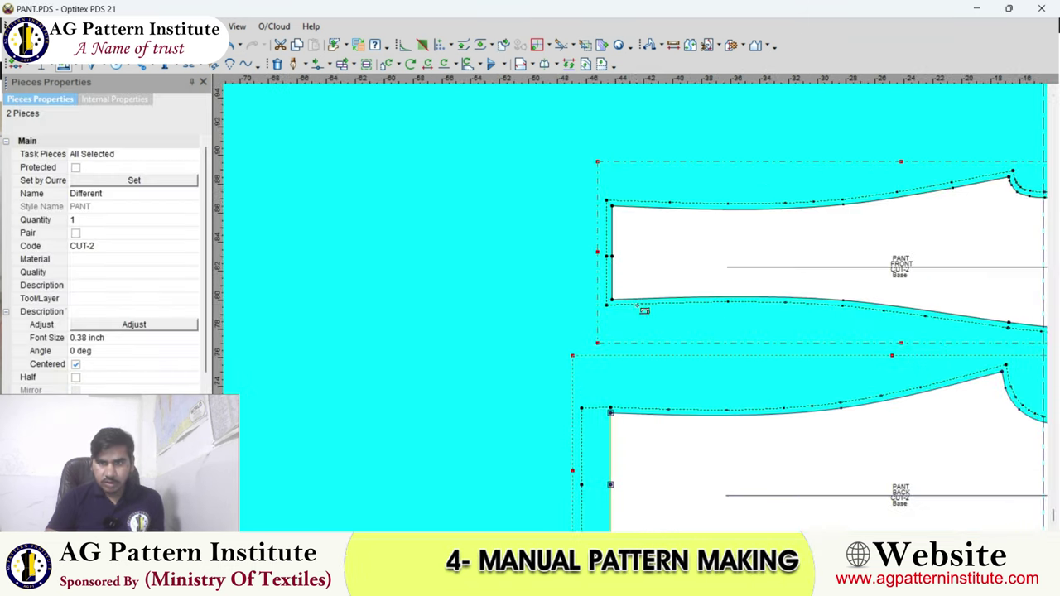
double_click(611, 248)
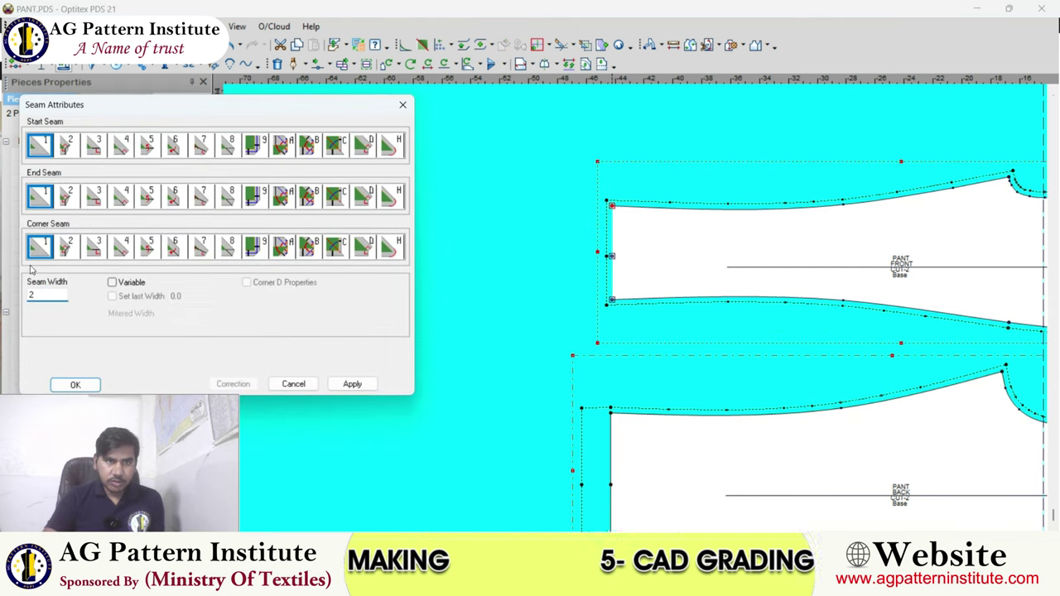
click(147, 145)
click(174, 196)
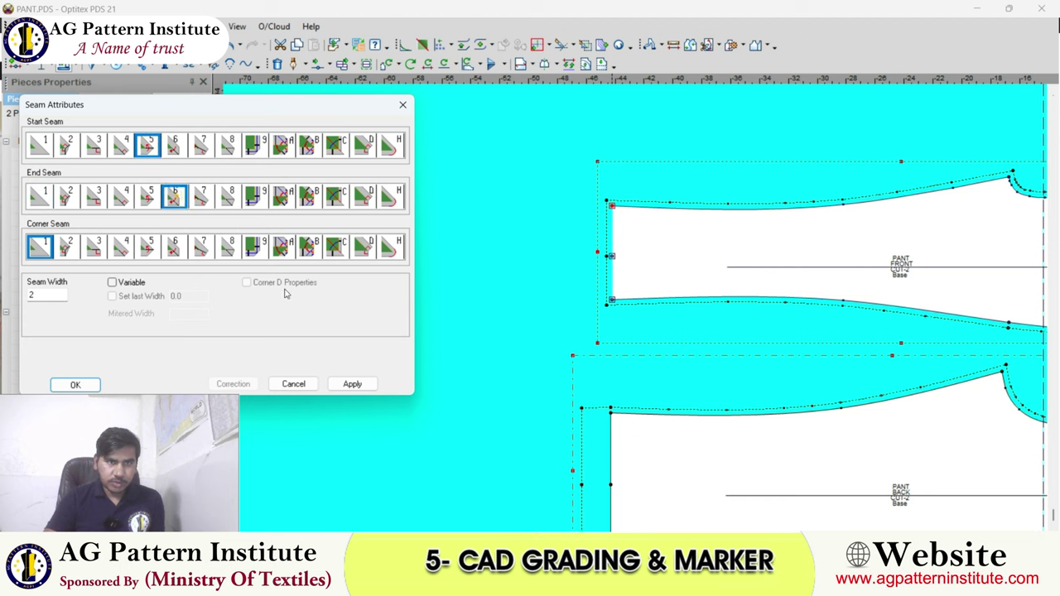
click(352, 384)
click(74, 385)
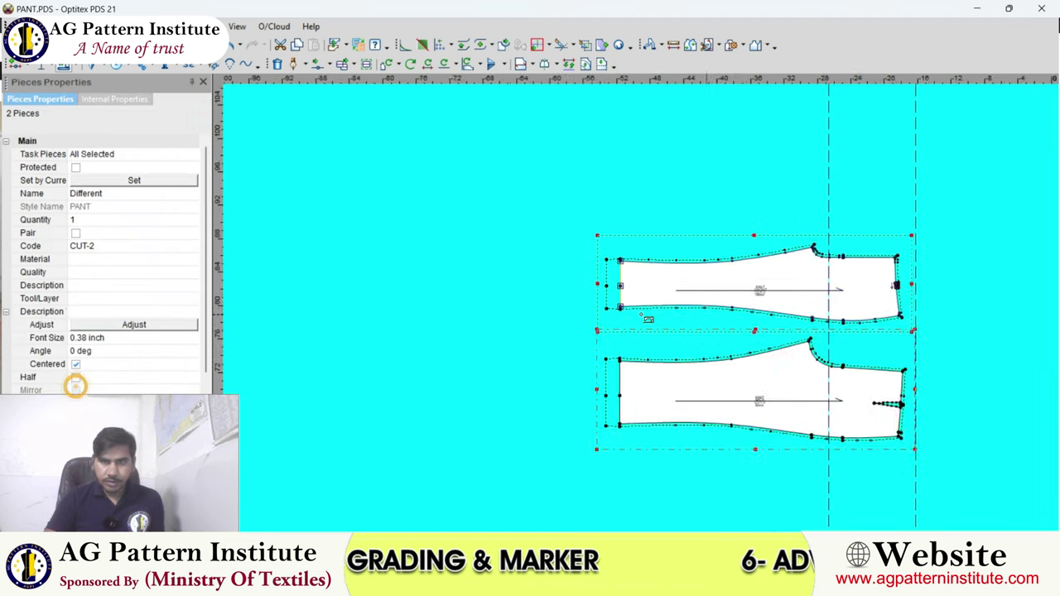
right_click(609, 257)
scroll(642, 319, up, 3)
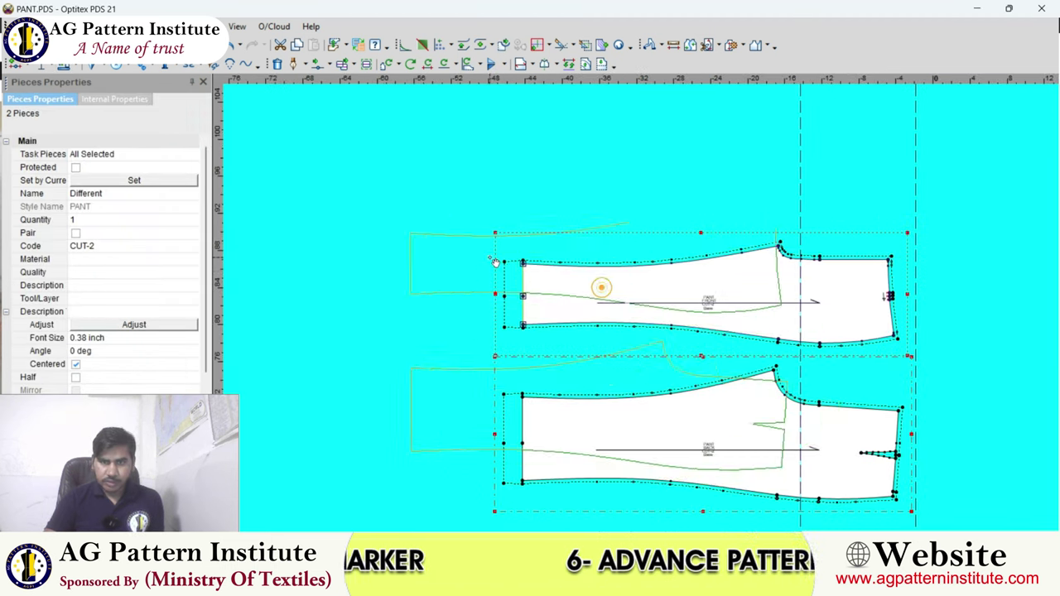
scroll(603, 284, down, 4)
scroll(633, 197, up, 2)
click(704, 277)
scroll(640, 312, up, 2)
scroll(640, 313, up, 2)
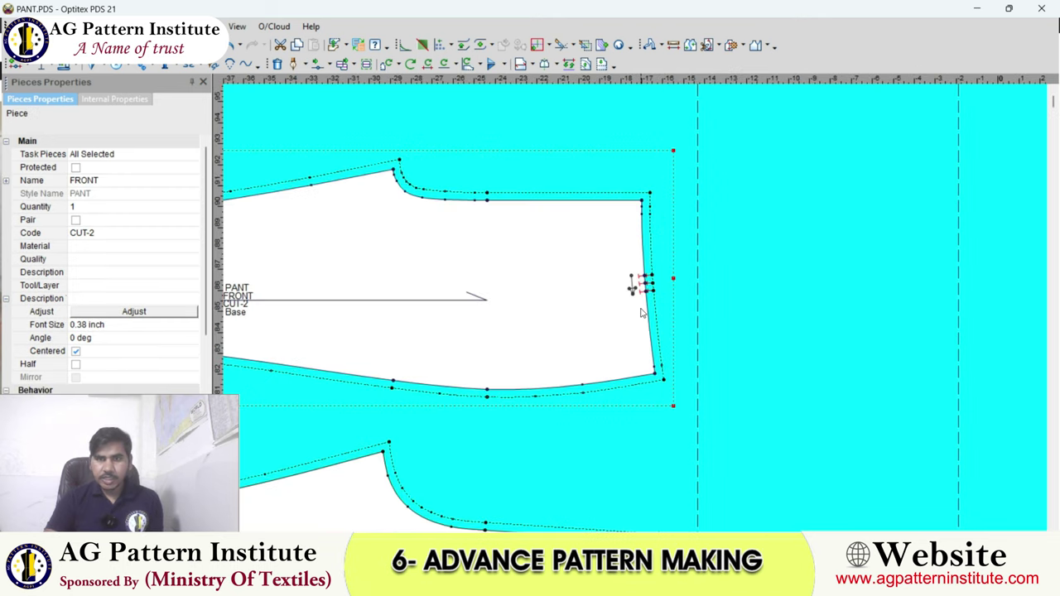
scroll(642, 308, up, 1)
scroll(644, 302, up, 1)
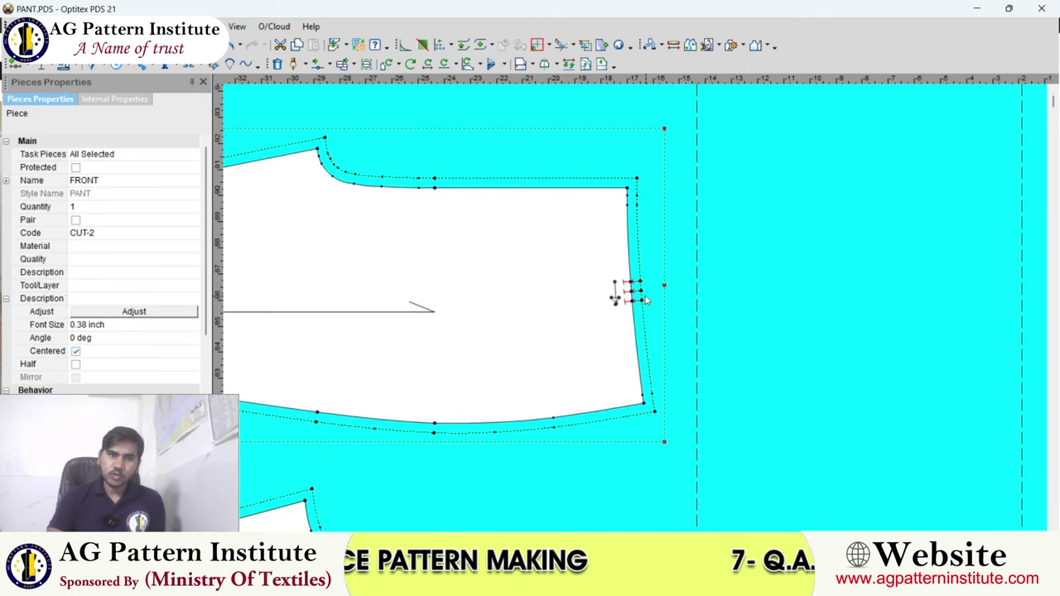
scroll(646, 296, down, 2)
scroll(645, 295, down, 1)
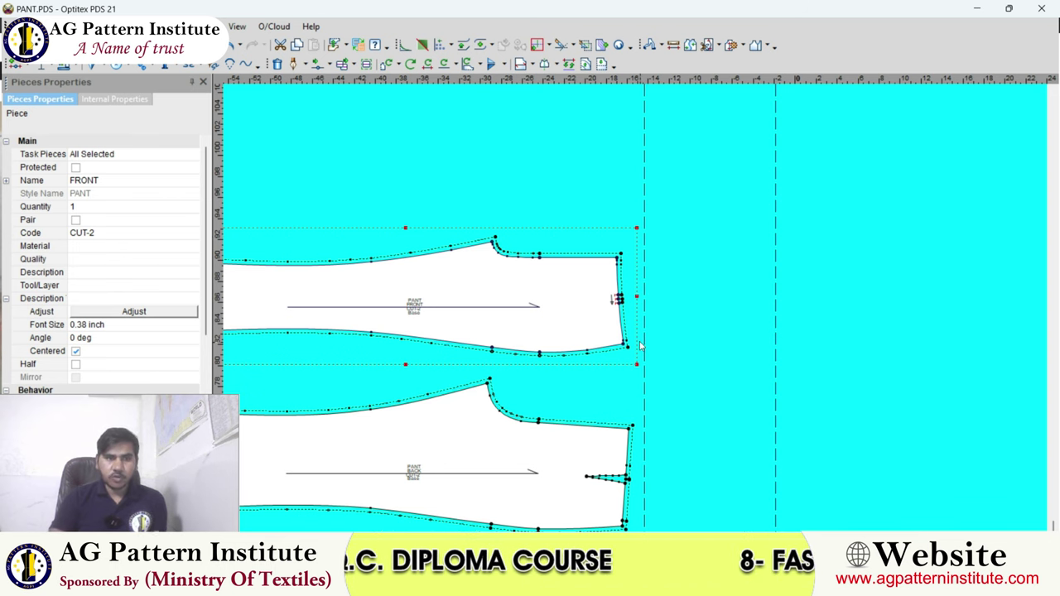
scroll(641, 346, down, 2)
scroll(642, 335, down, 1)
scroll(644, 319, up, 3)
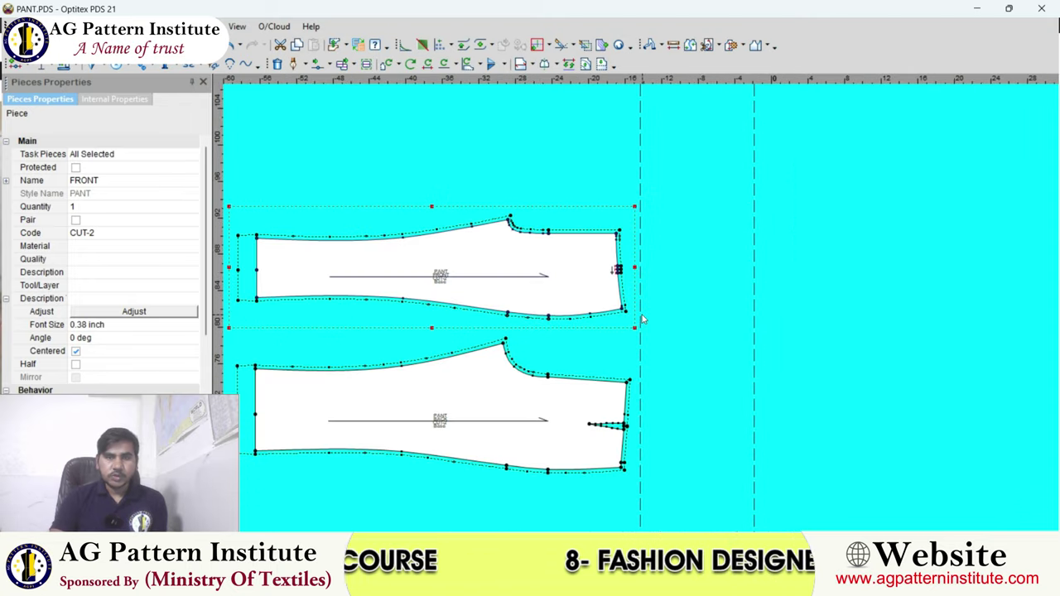
scroll(644, 320, down, 2)
scroll(637, 314, up, 4)
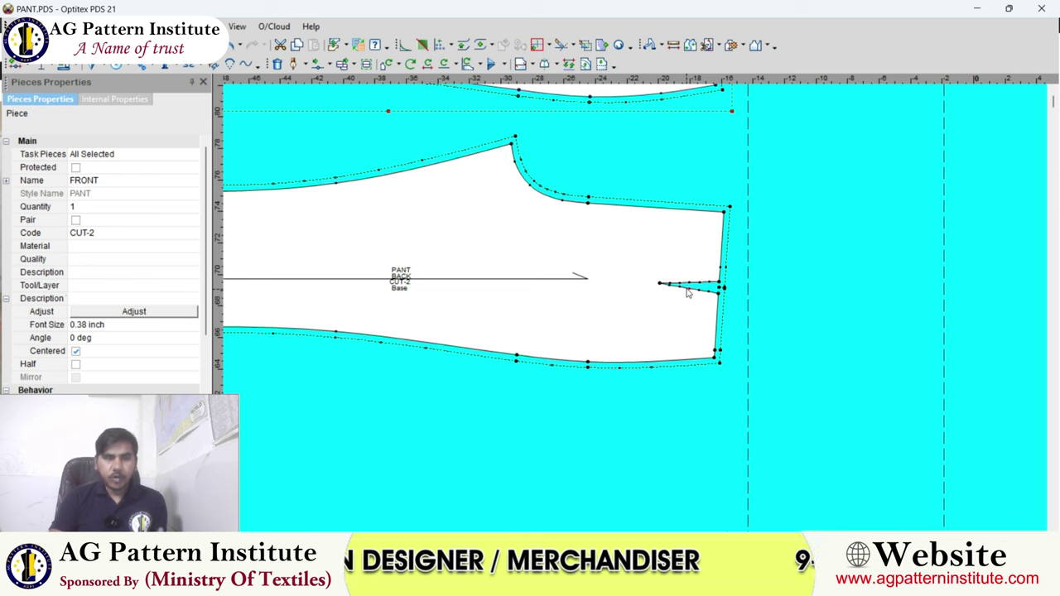
scroll(637, 314, up, 1)
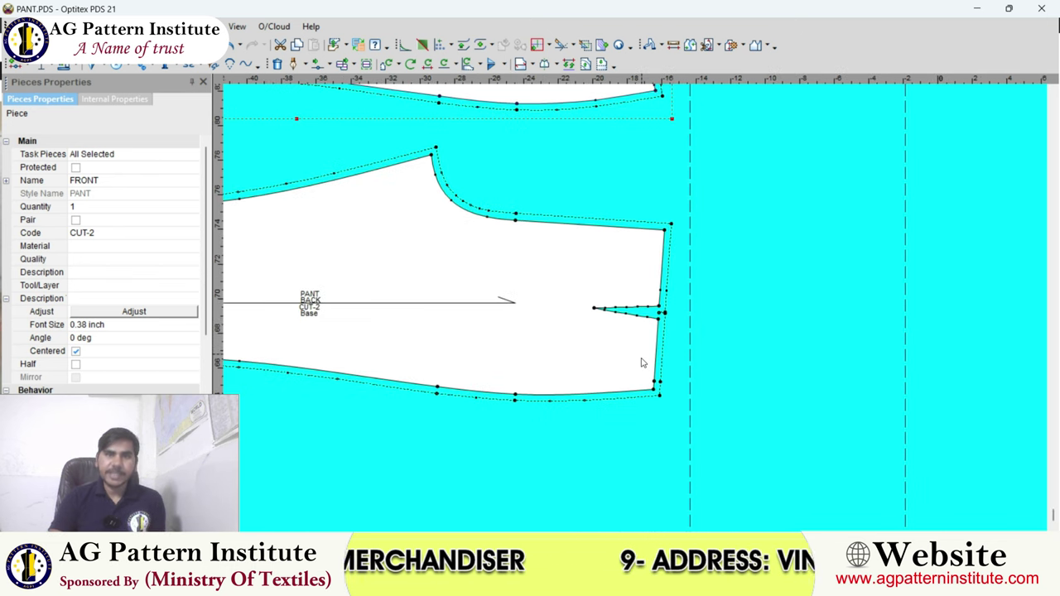
scroll(635, 348, down, 2)
scroll(638, 332, down, 1)
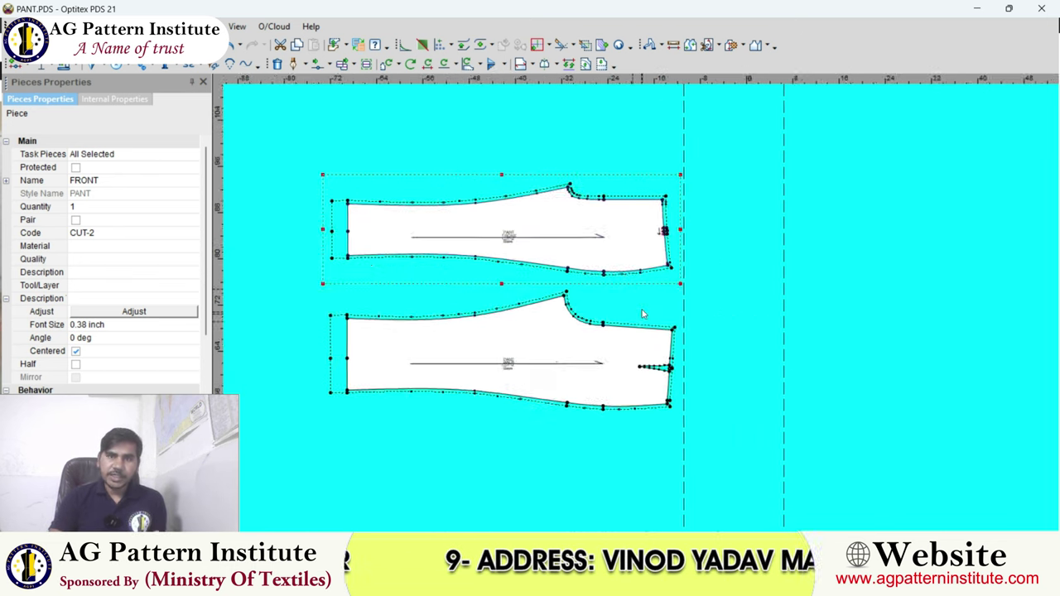
scroll(638, 306, up, 2)
scroll(637, 313, up, 2)
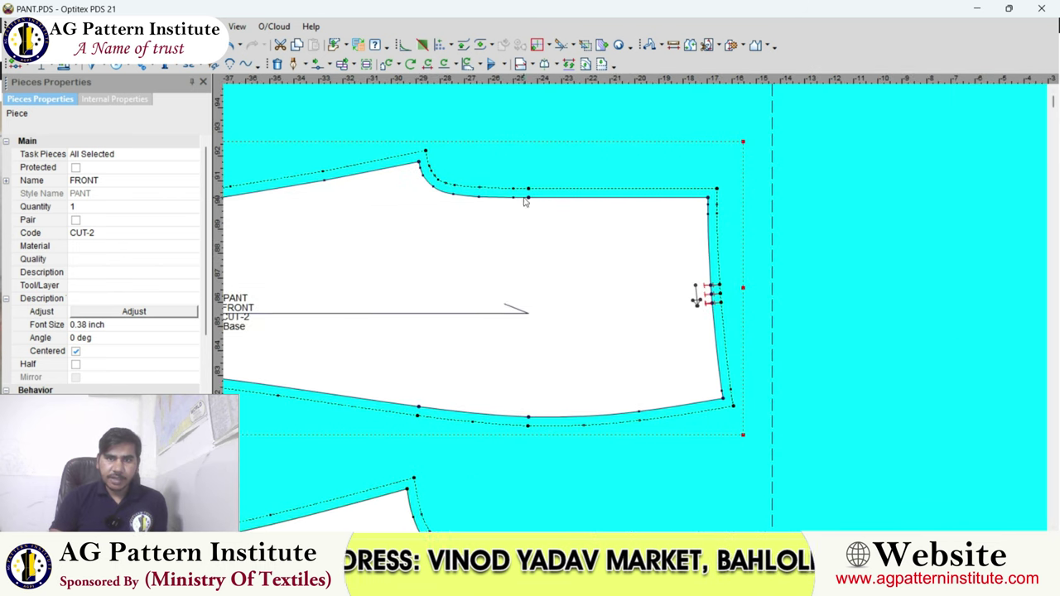
scroll(650, 221, down, 2)
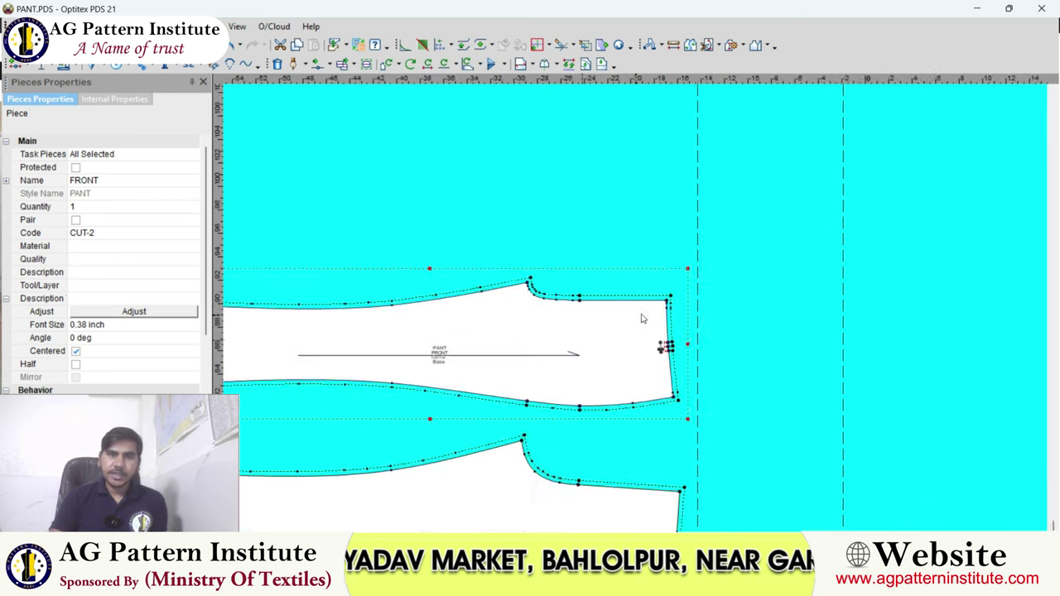
scroll(662, 306, down, 2)
click(673, 303)
scroll(642, 318, up, 2)
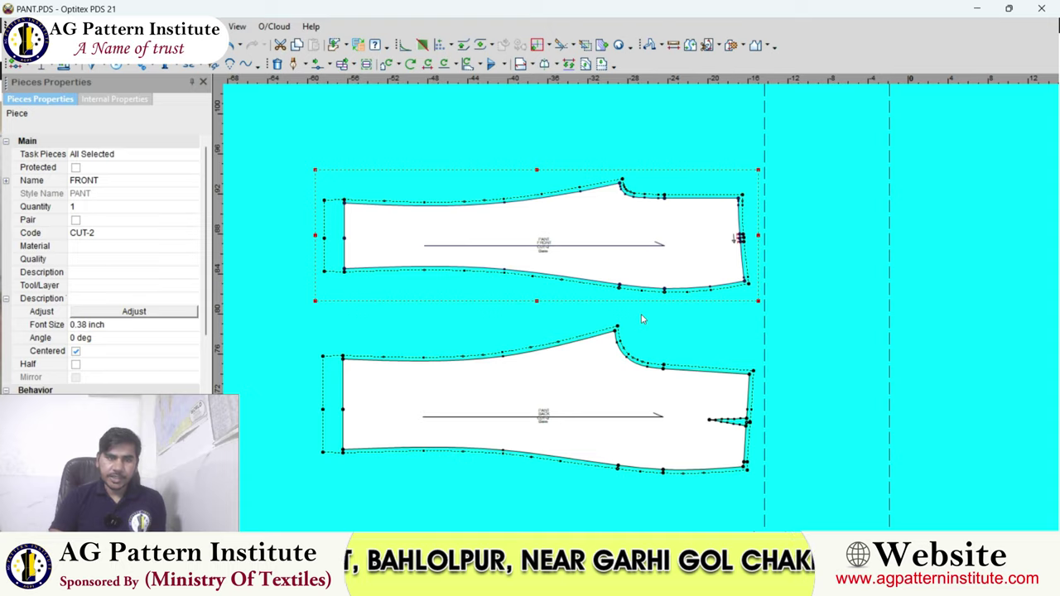
scroll(642, 318, down, 1)
scroll(642, 319, up, 2)
scroll(642, 319, down, 2)
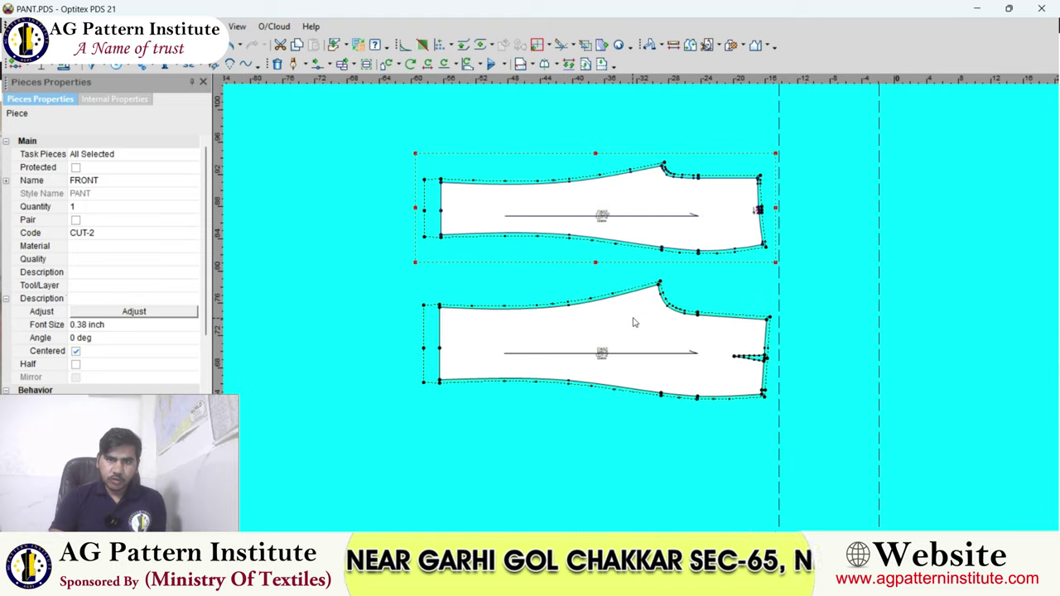
click(635, 318)
scroll(636, 315, up, 1)
click(655, 285)
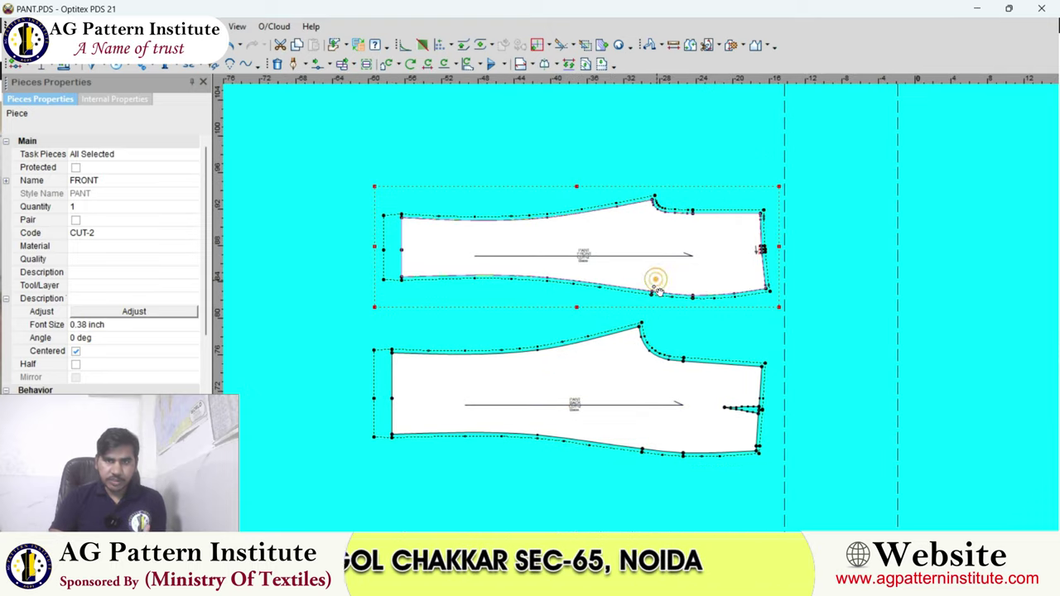
scroll(650, 302, down, 2)
scroll(642, 319, up, 1)
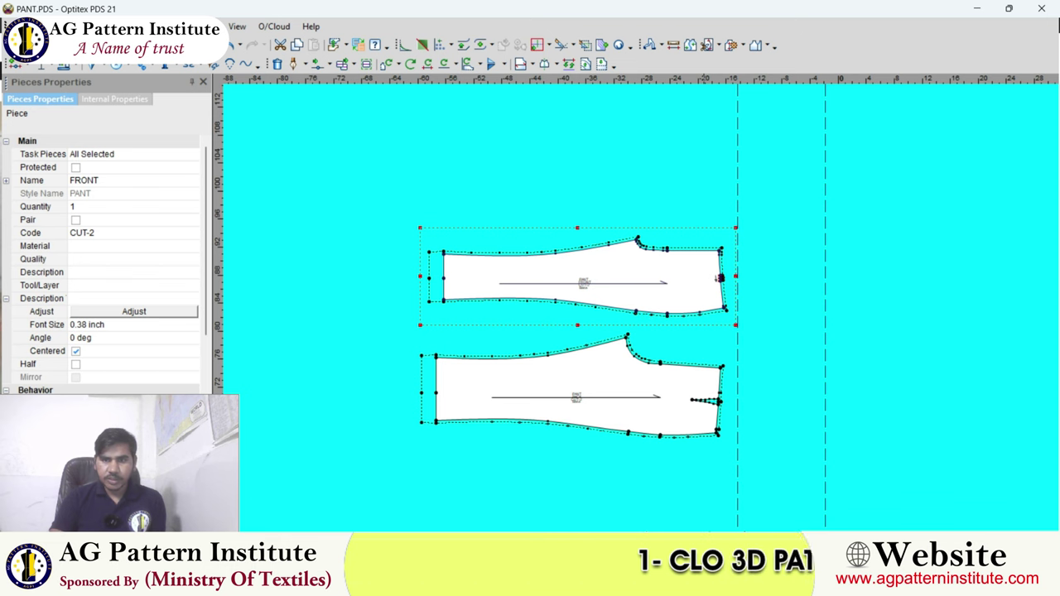
click(522, 513)
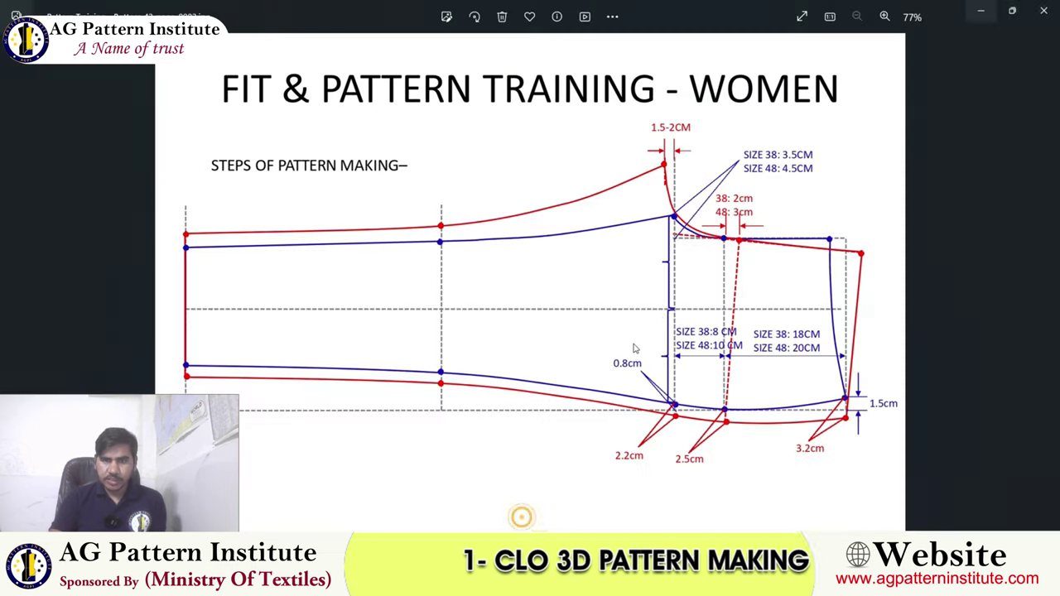
scroll(635, 349, up, 1)
scroll(599, 355, down, 1)
scroll(553, 447, up, 2)
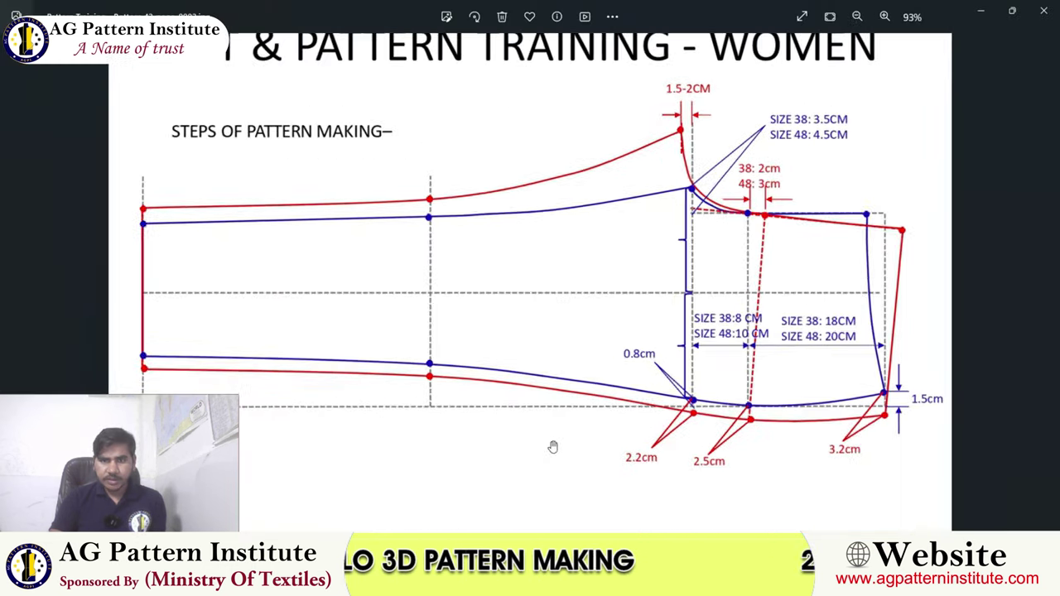
scroll(555, 444, down, 2)
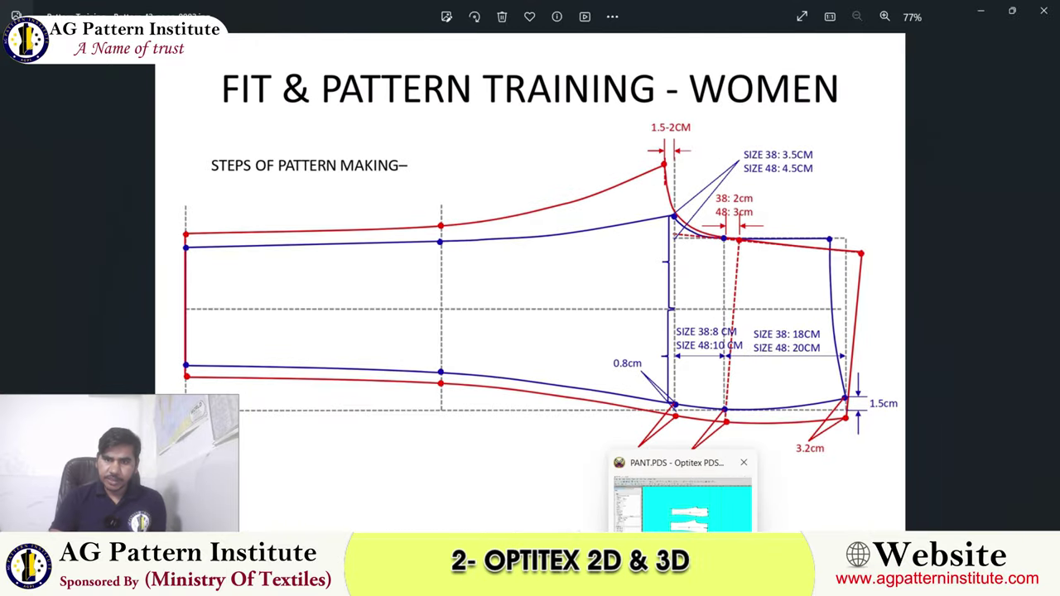
click(703, 520)
scroll(642, 317, up, 1)
scroll(643, 319, down, 1)
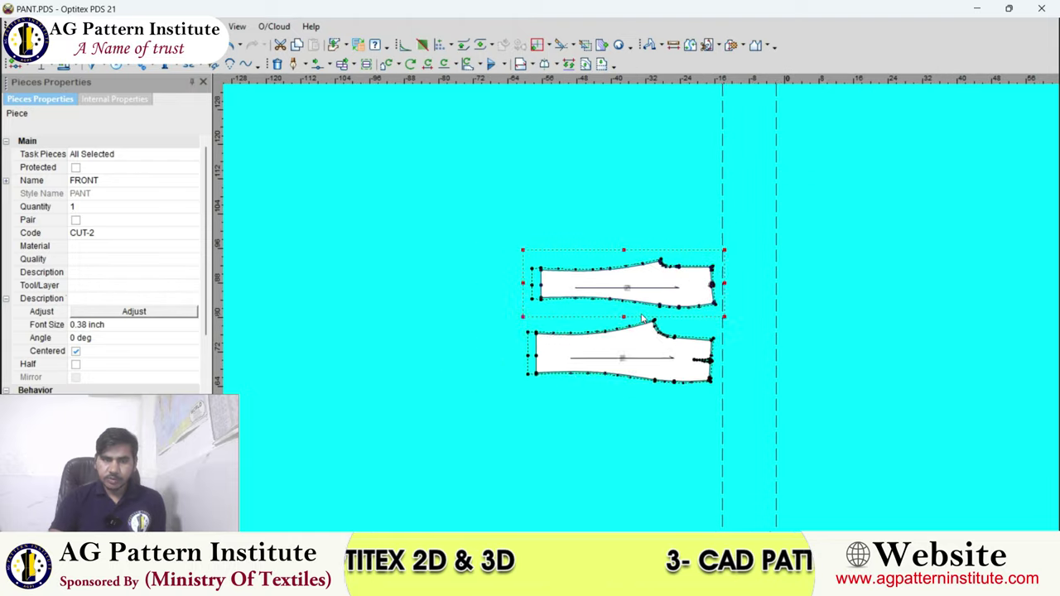
scroll(642, 318, up, 2)
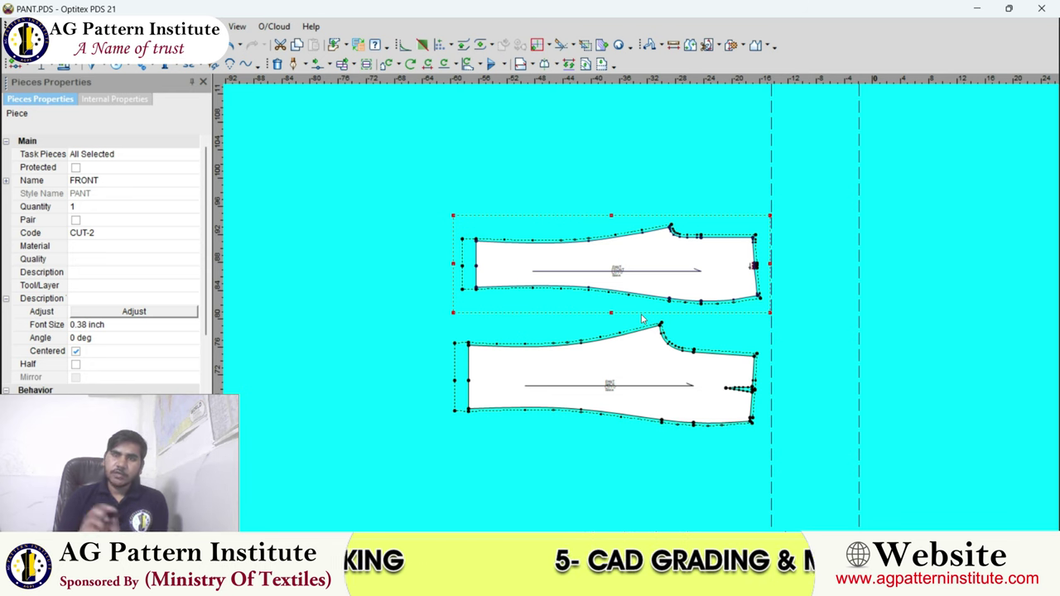
scroll(658, 315, up, 2)
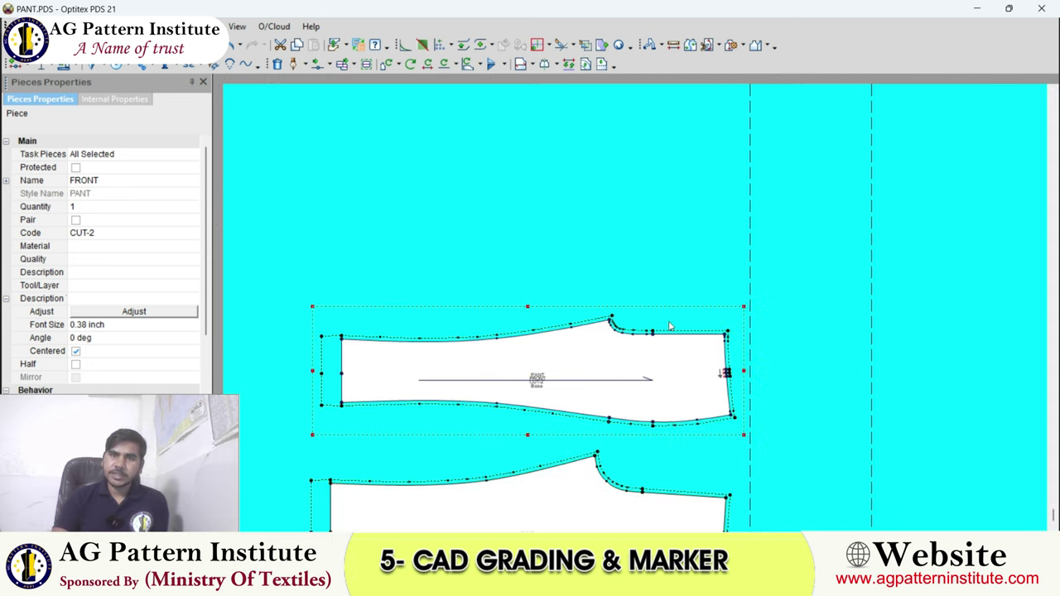
scroll(663, 331, down, 3)
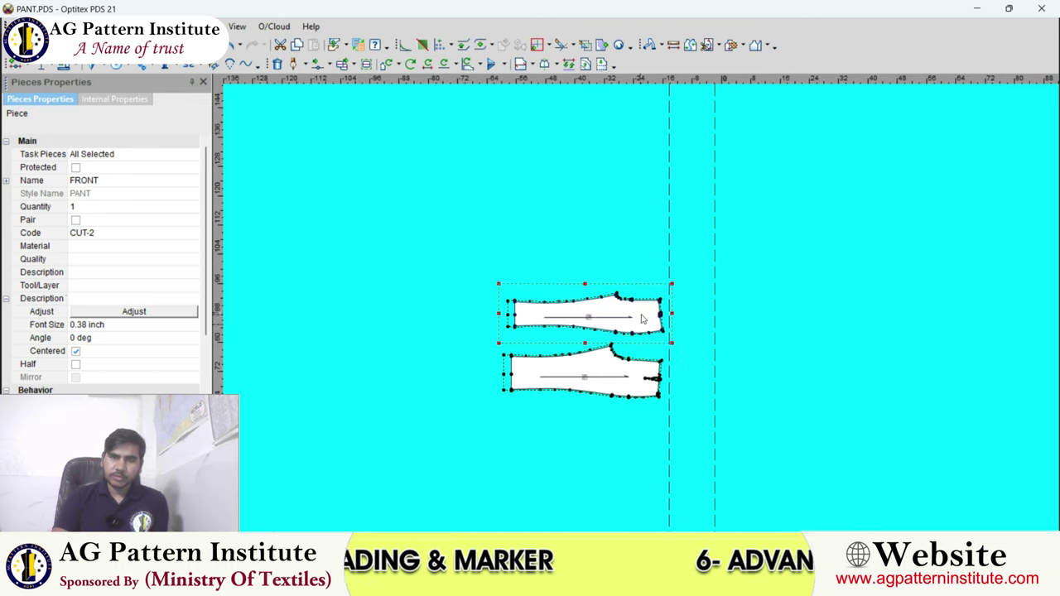
scroll(648, 316, up, 1)
scroll(649, 316, up, 2)
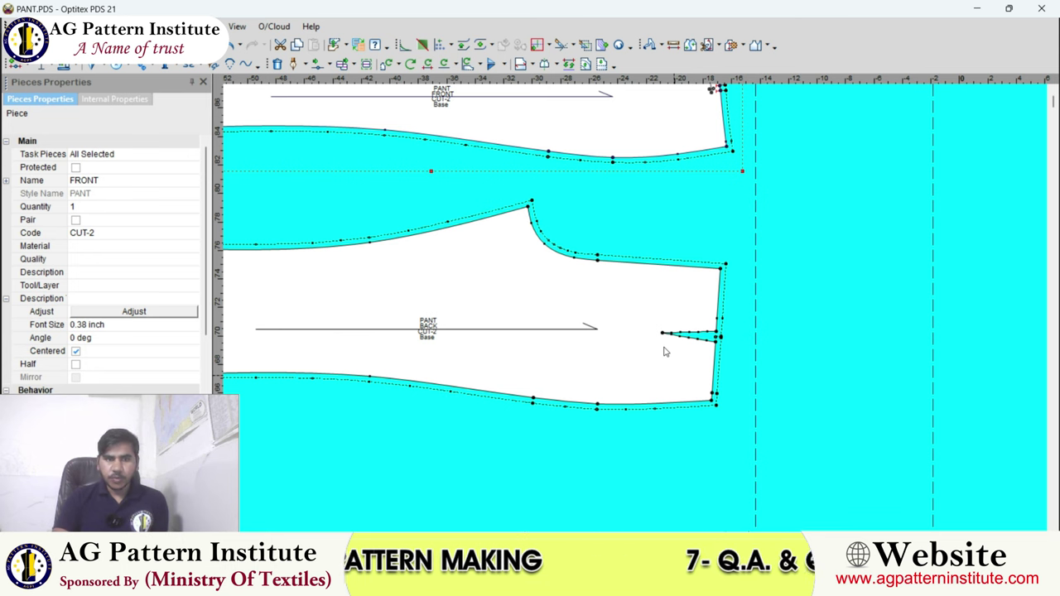
scroll(667, 352, down, 2)
scroll(628, 320, up, 2)
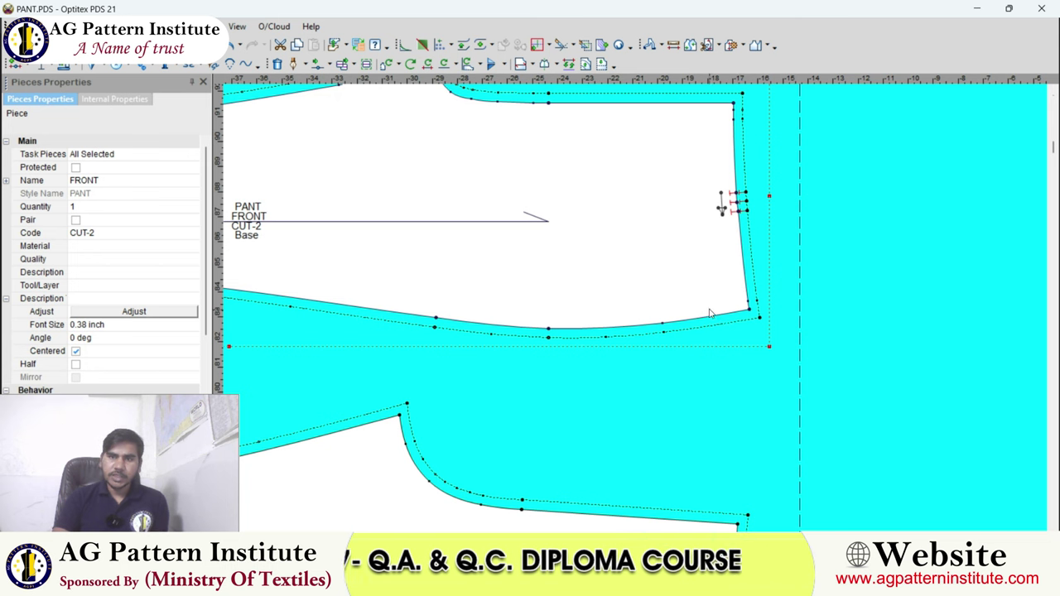
scroll(697, 304, up, 1)
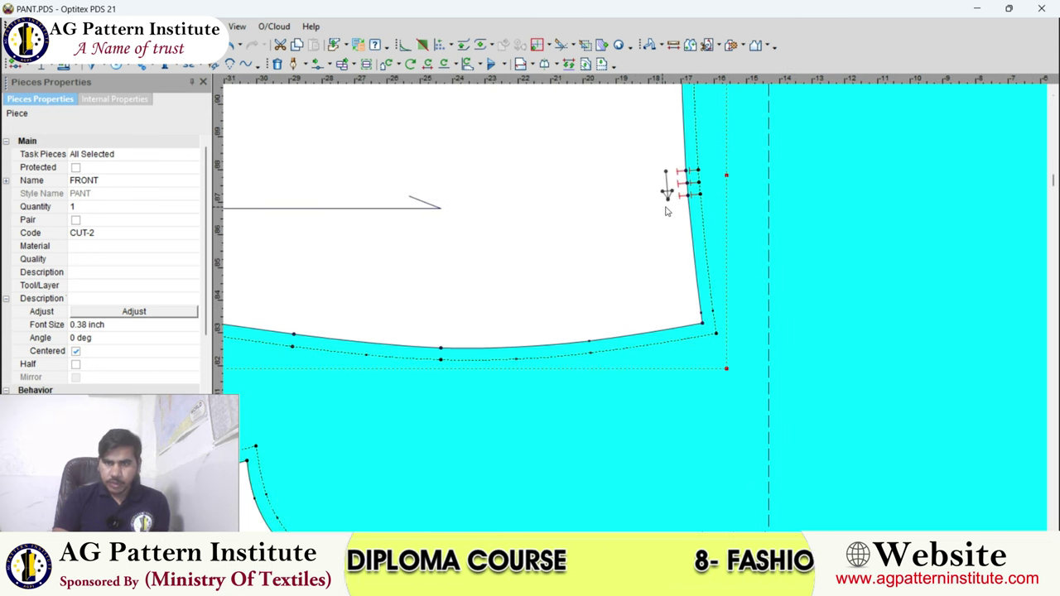
scroll(639, 317, down, 1)
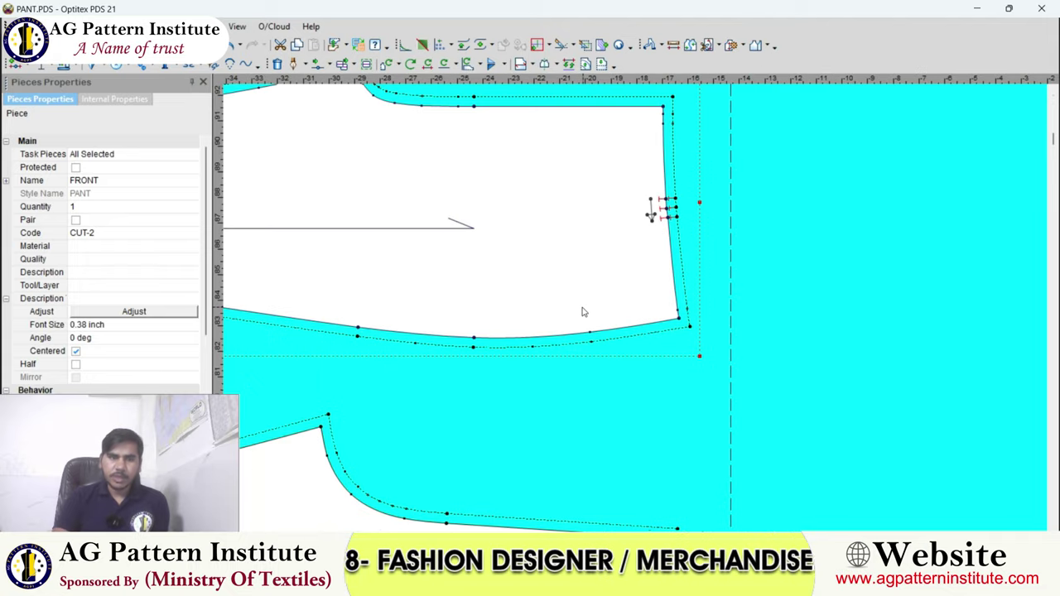
scroll(582, 311, down, 2)
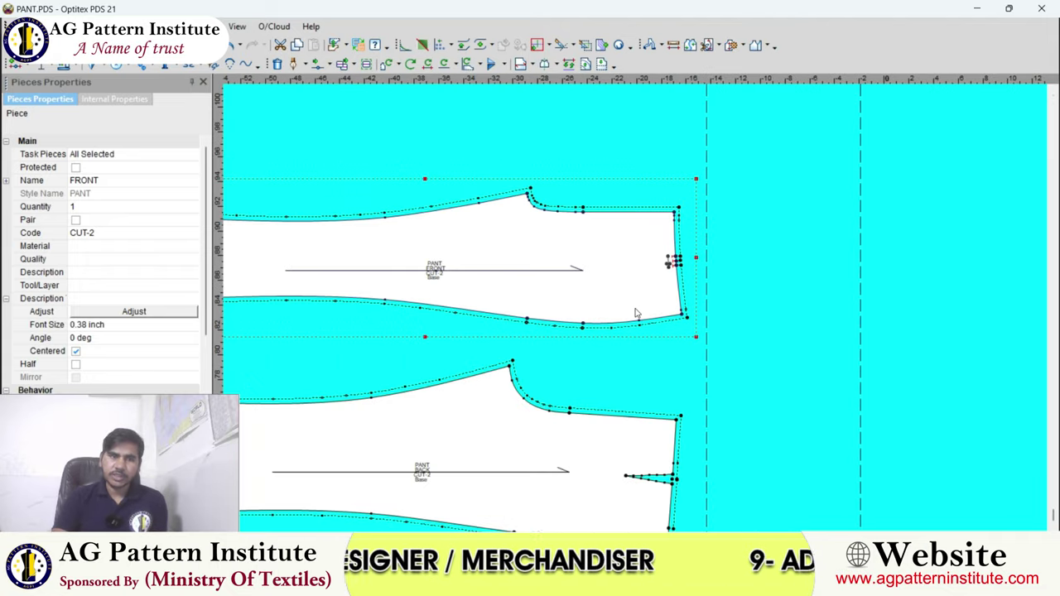
scroll(642, 319, down, 5)
scroll(642, 319, up, 1)
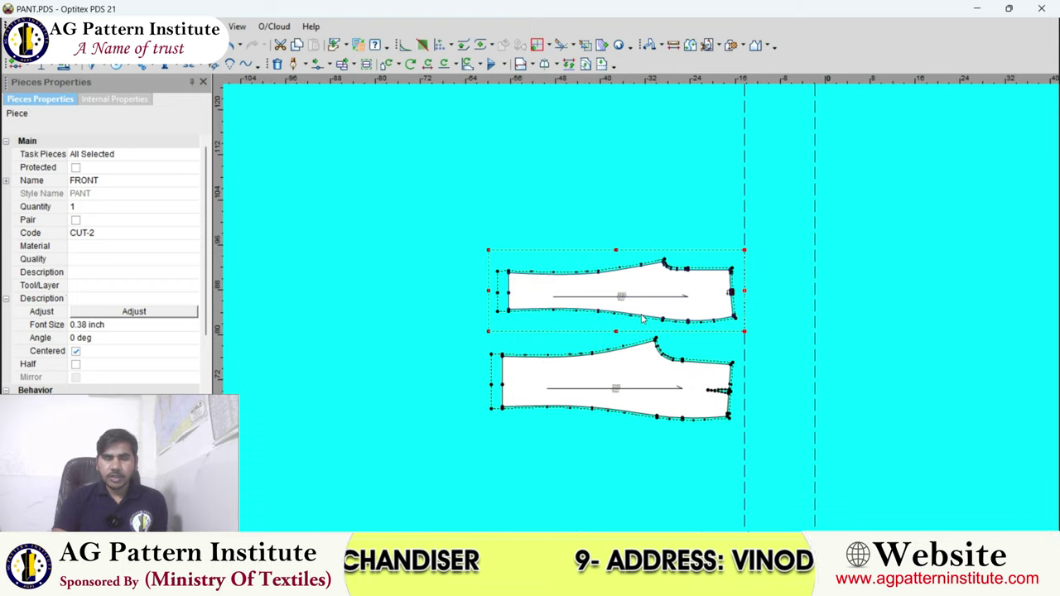